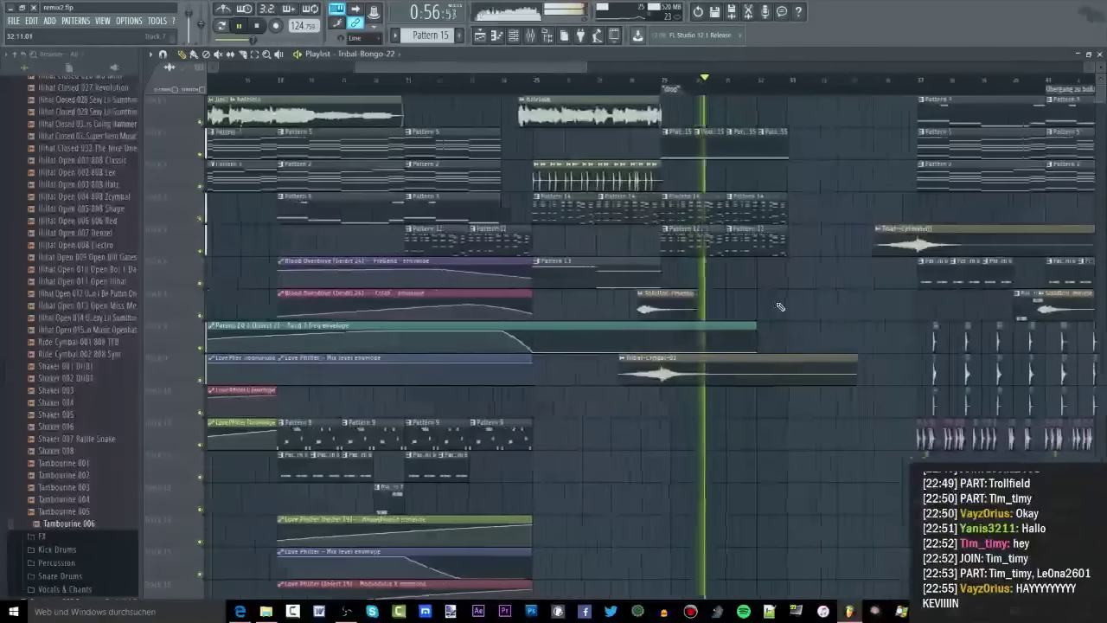
Play the arrangement from around bar 37 to hear the section after the drop
scroll(768, 311, "down", 3)
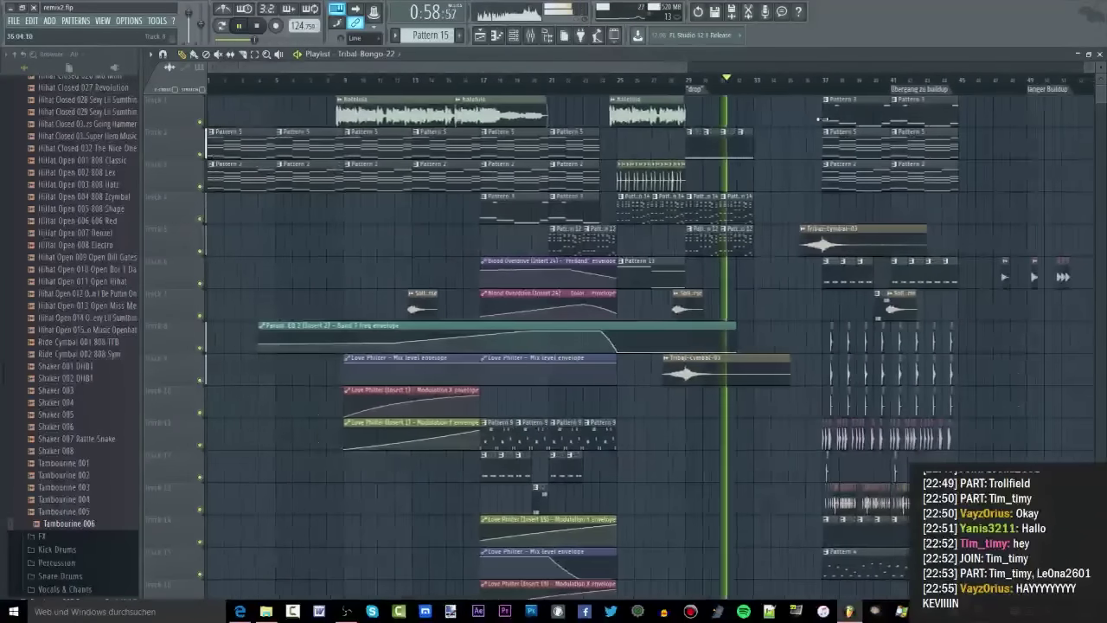
left_click(815, 82)
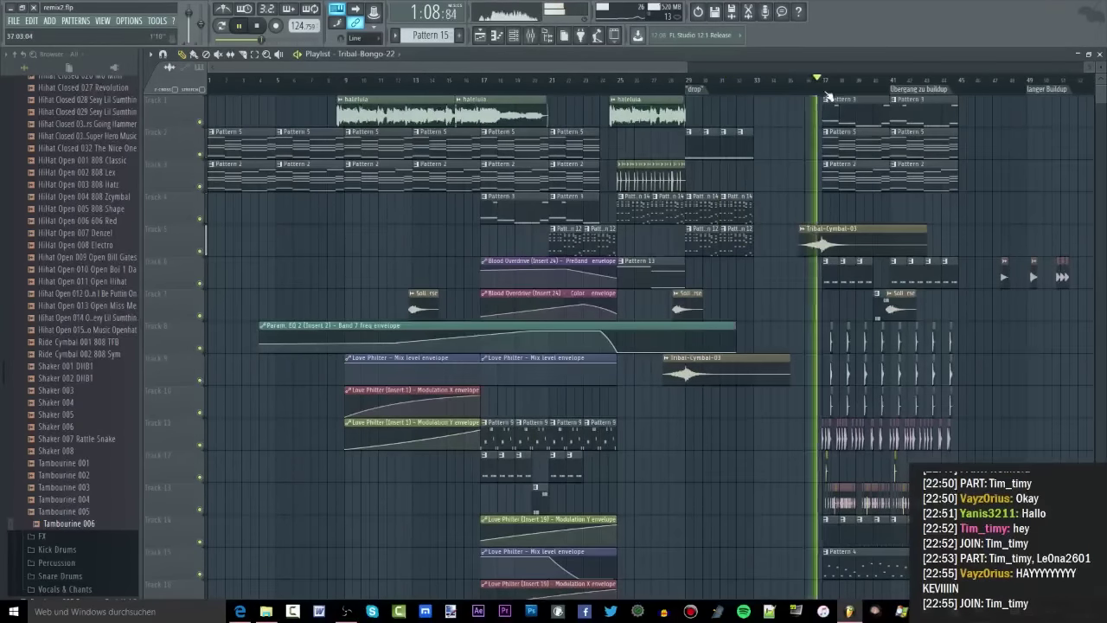
key("space")
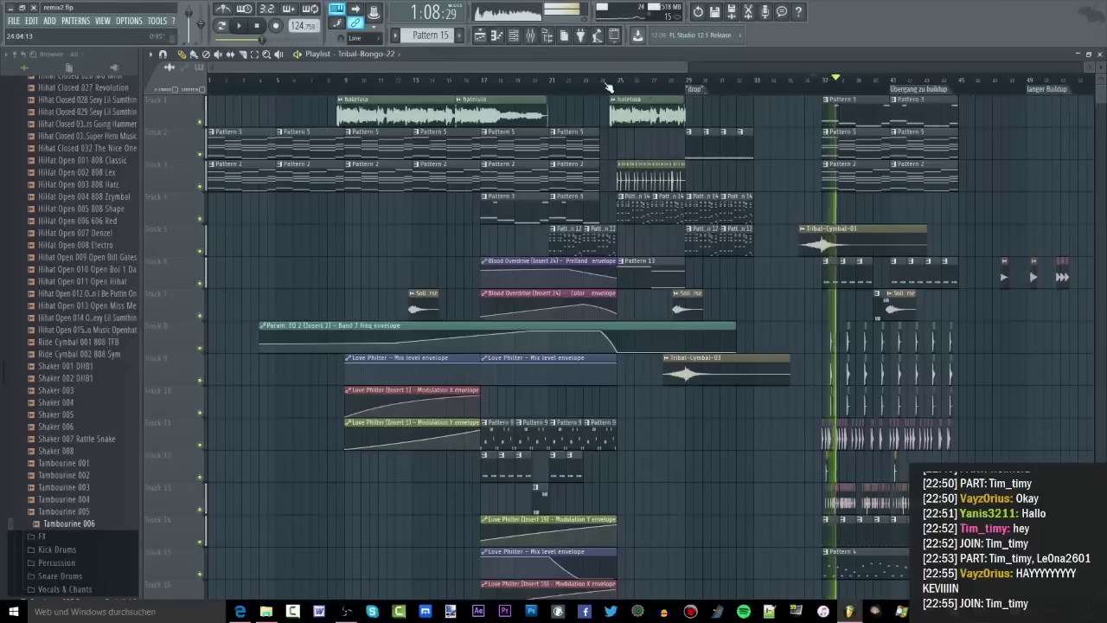
Delete the Pattern 12 clip starting at bar 21 on Track 5 and play the song from bar 23
scroll(604, 154, "up", 3)
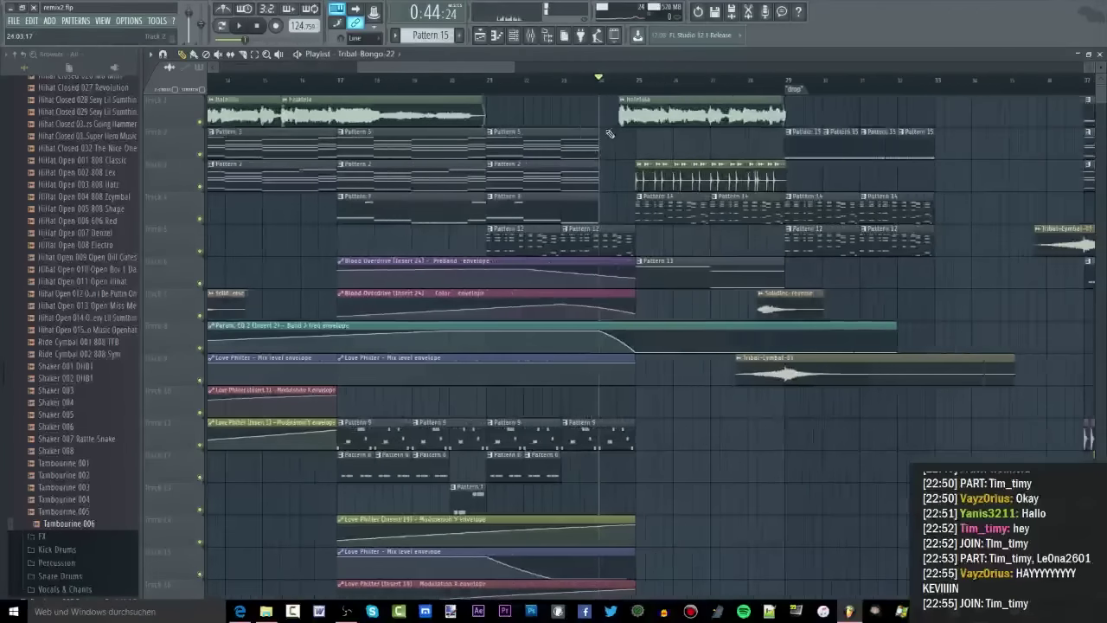
left_click(583, 80)
key("space")
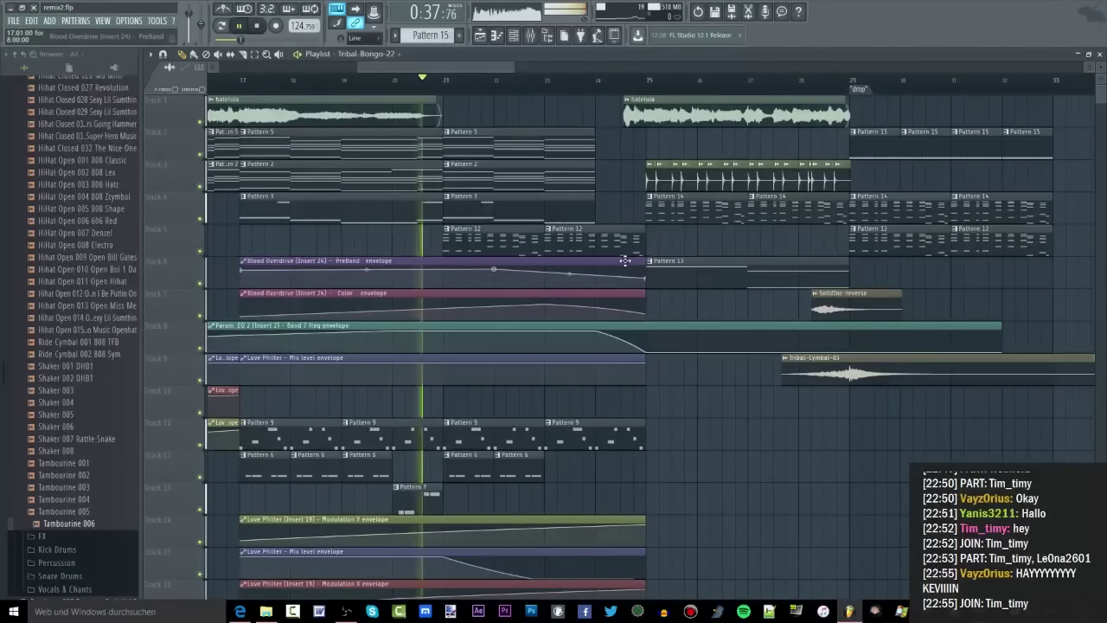
right_click(541, 251)
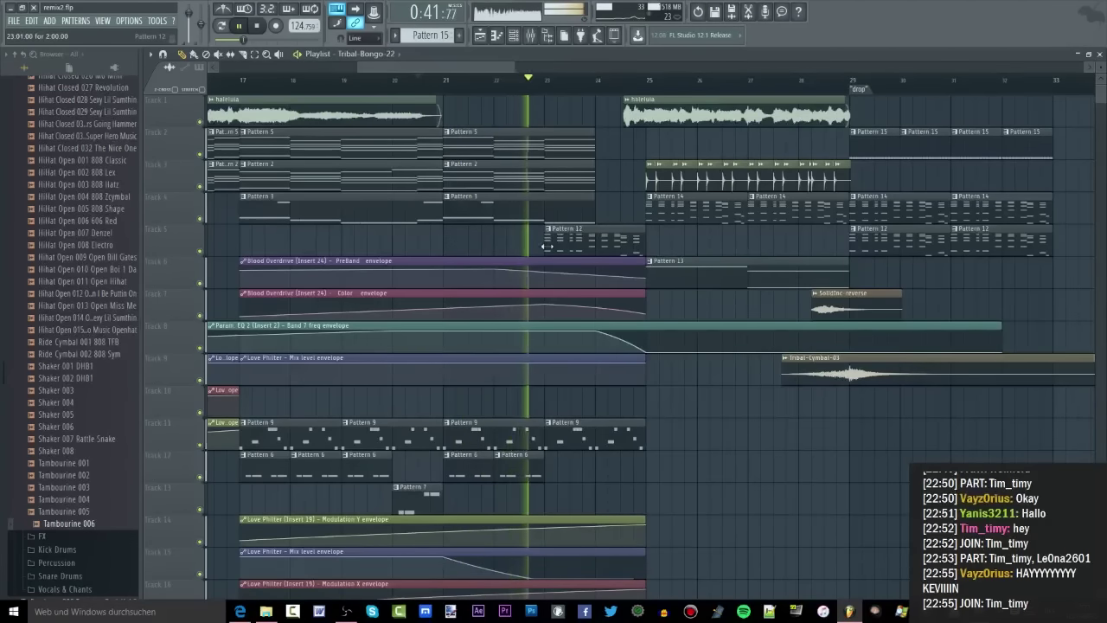
left_click(545, 80)
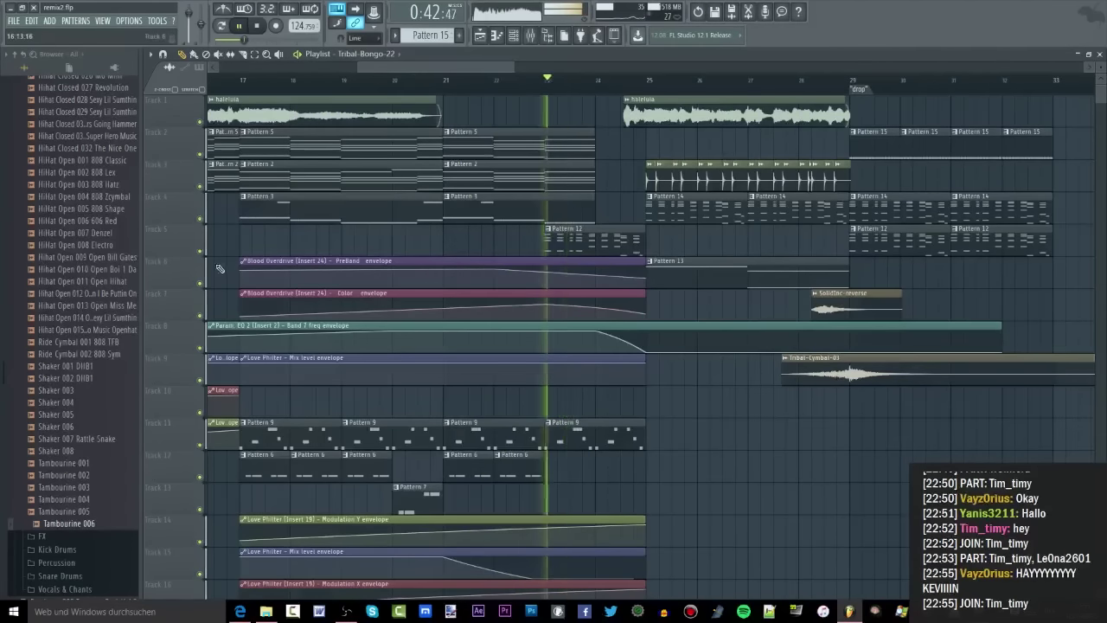
Solo Track 5 and switch Tracks 6, 7 and 9 back on alongside it for playback
right_click(200, 252)
left_click(200, 284)
left_click(200, 316)
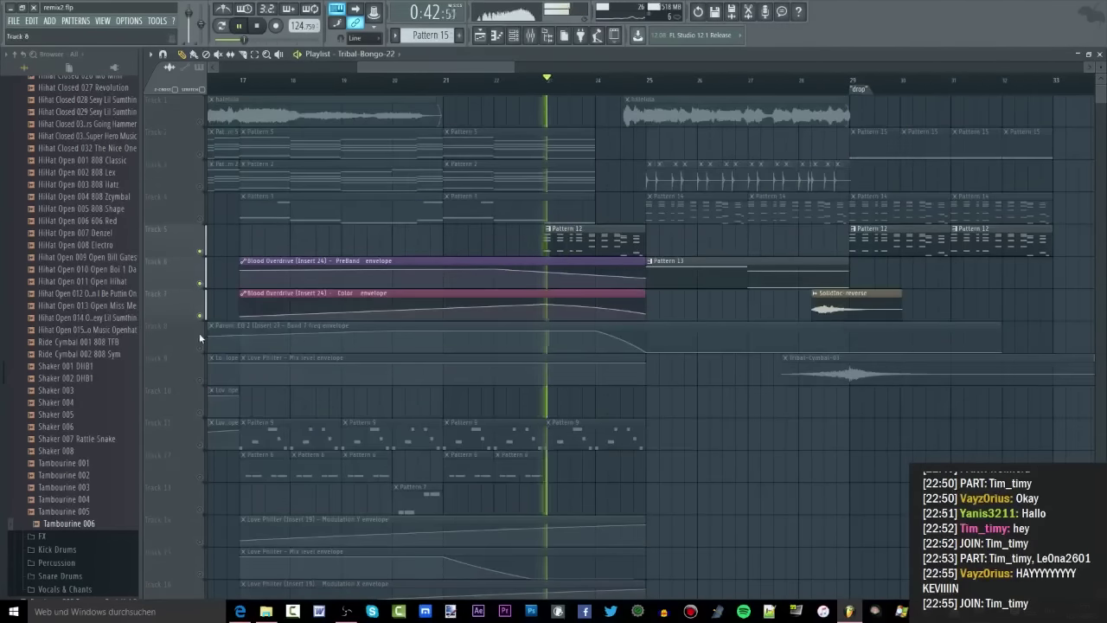
left_click(199, 380)
key("space")
Reshape the Blood Overdrive PreBand envelope by lowering its point between bars 23 and 24 and raising its end point at bar 25
scroll(287, 366, "down", 4)
scroll(494, 237, "up", 3)
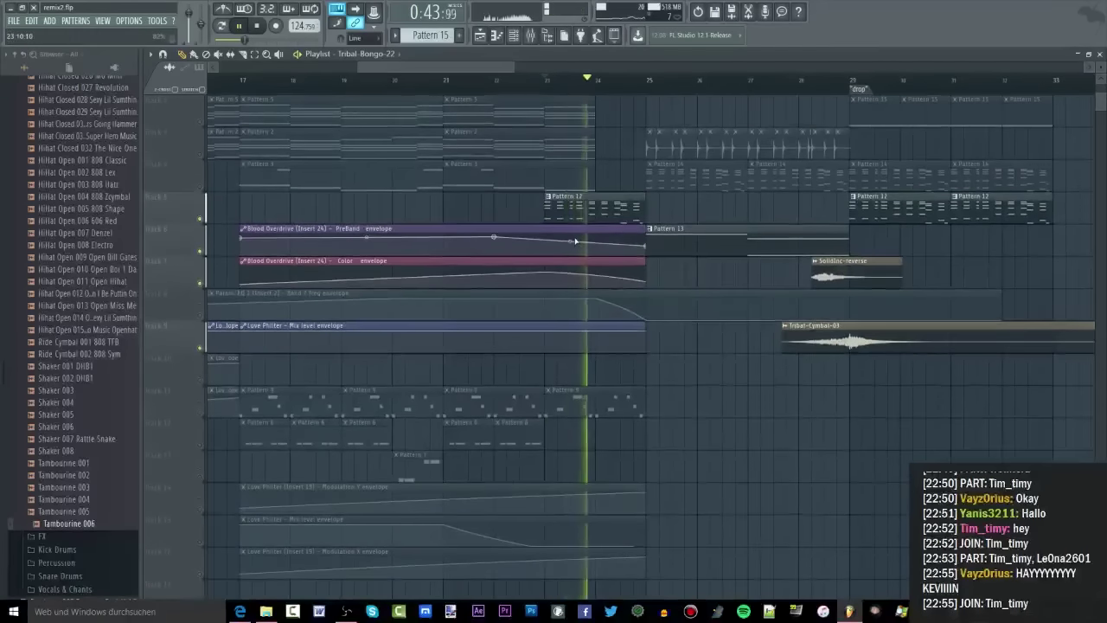
key("space")
left_click_drag(571, 241, 570, 244)
key("space")
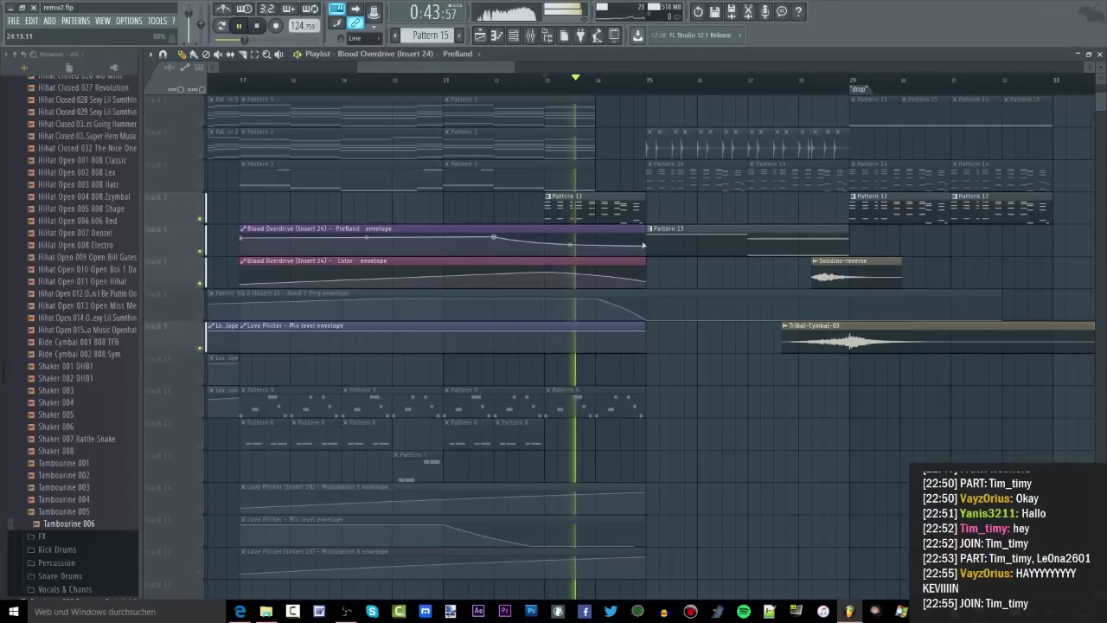
left_click_drag(643, 246, 642, 238)
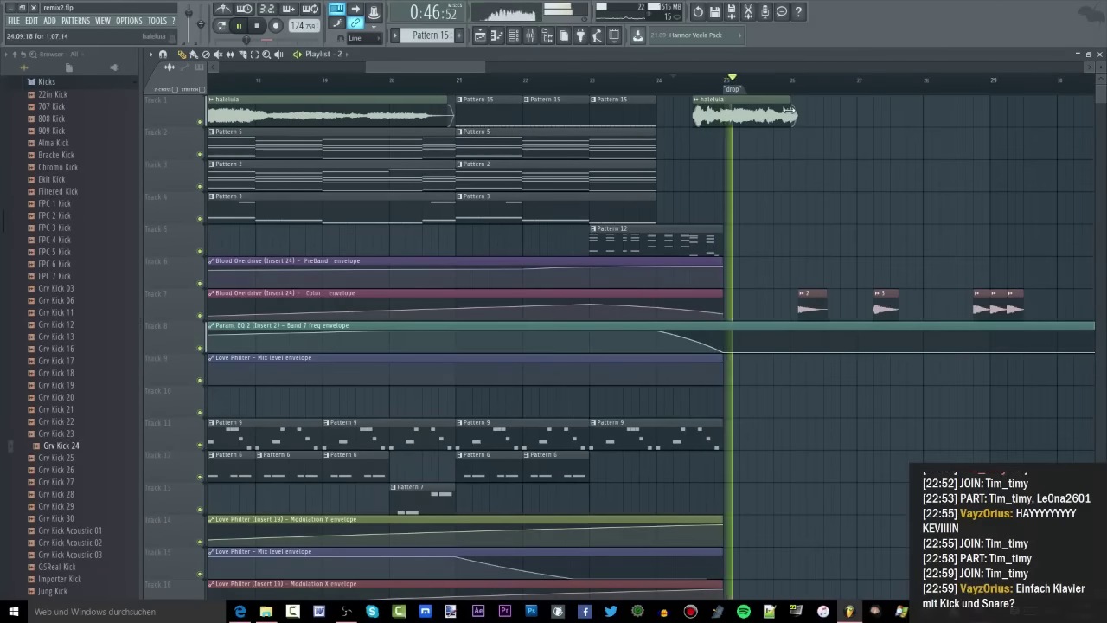
Trim the end of the haleluia clip on Track 1 to the drop marker at bar 25
key("space")
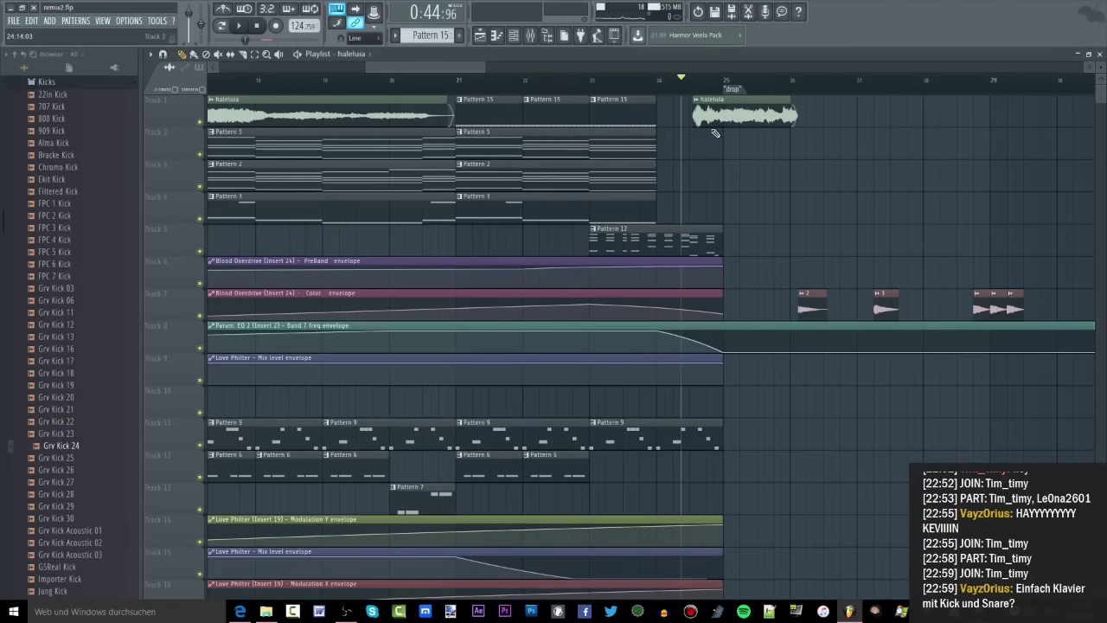
scroll(714, 132, "down", 2)
key("space")
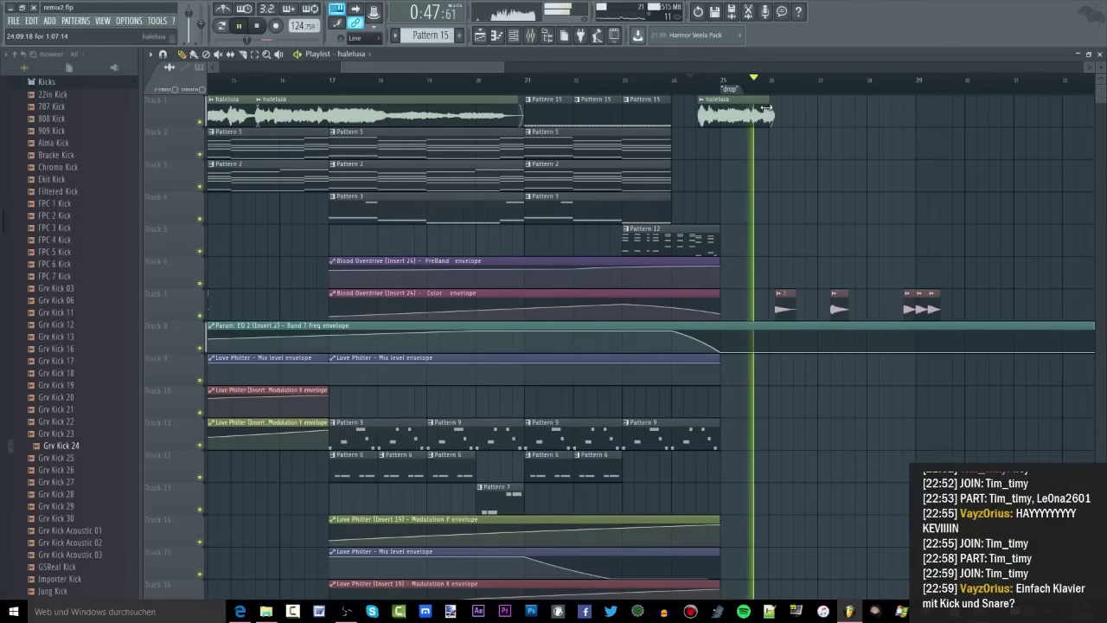
key("space")
left_click_drag(763, 108, 720, 108)
scroll(714, 107, "up", 5)
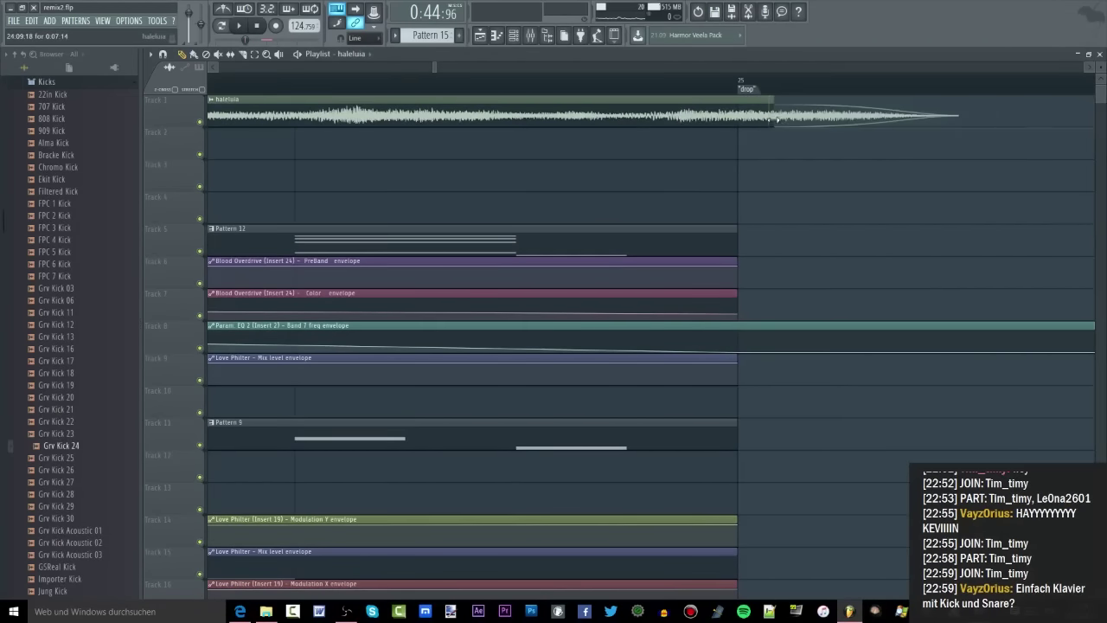
left_click_drag(780, 122, 728, 116)
scroll(698, 123, "down", 3)
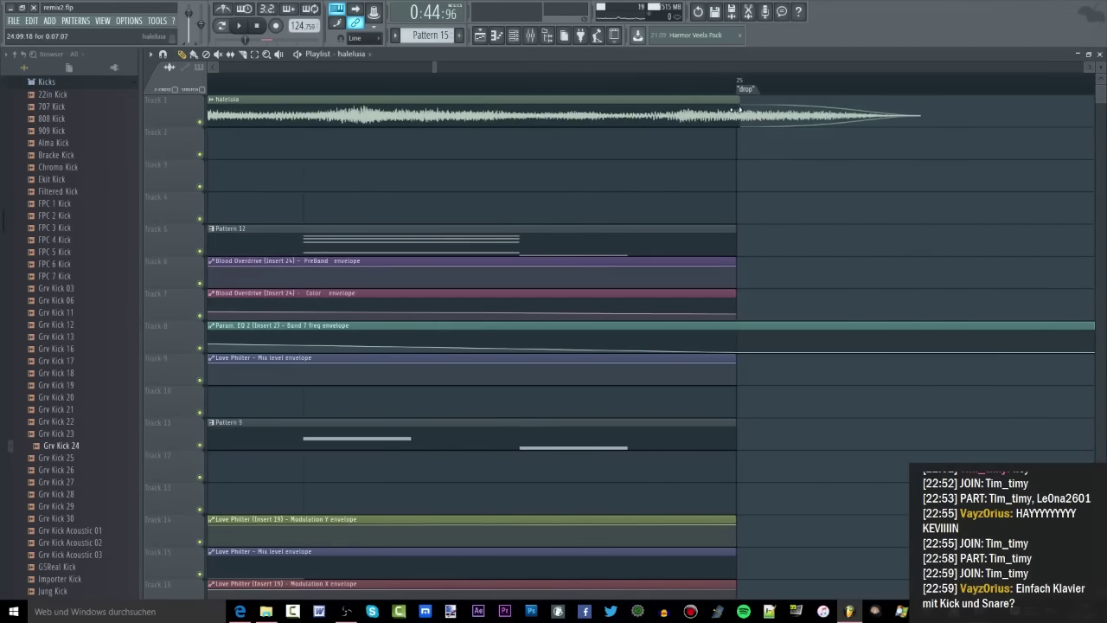
scroll(698, 123, "down", 4)
Show the unsorted channels in the channel rack, select Pattern 16 and open the HQ Rock Kit channel
key("F6")
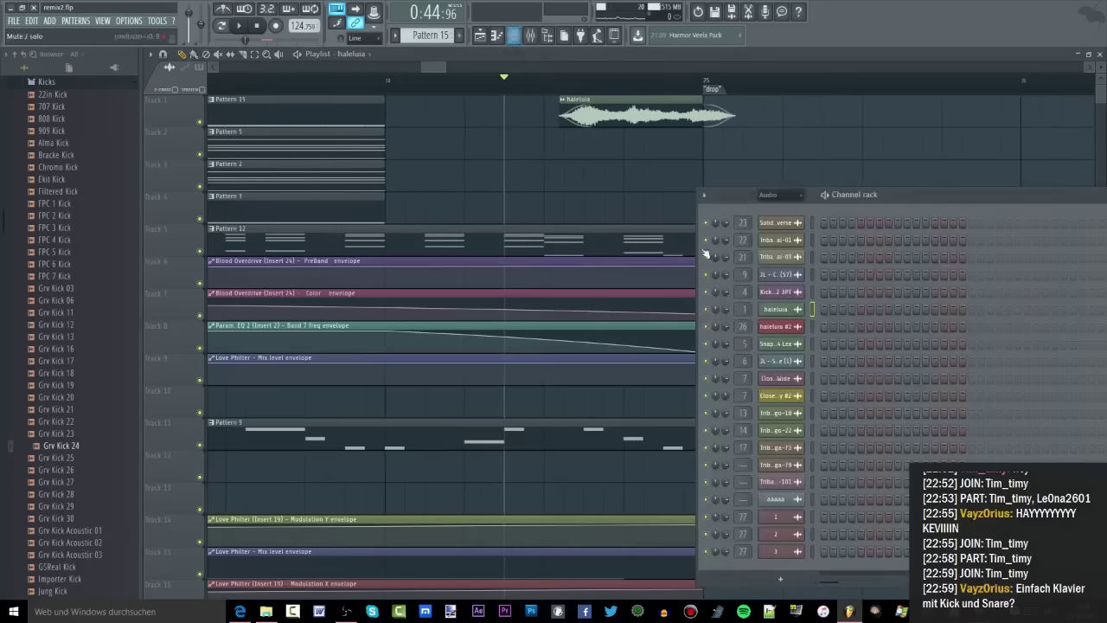
left_click(772, 243)
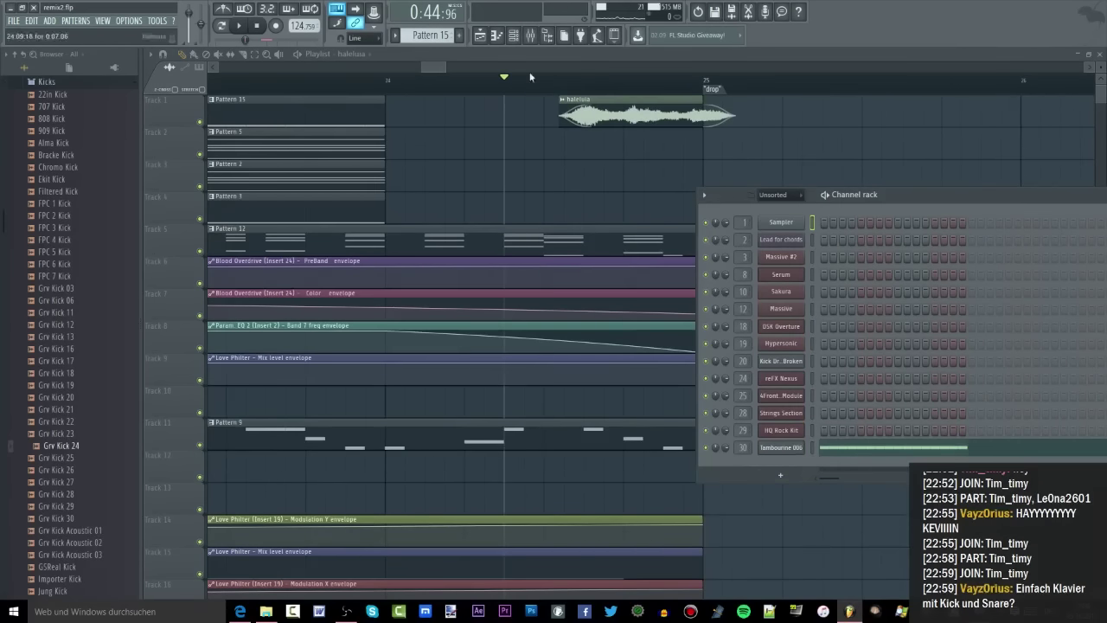
left_click(459, 34)
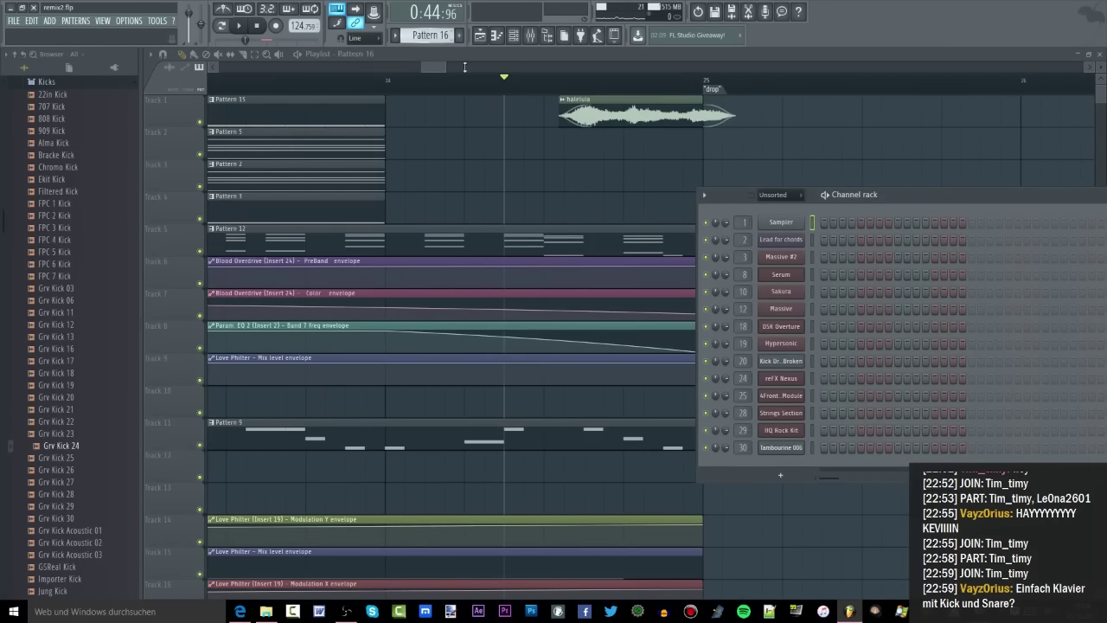
left_click(790, 431)
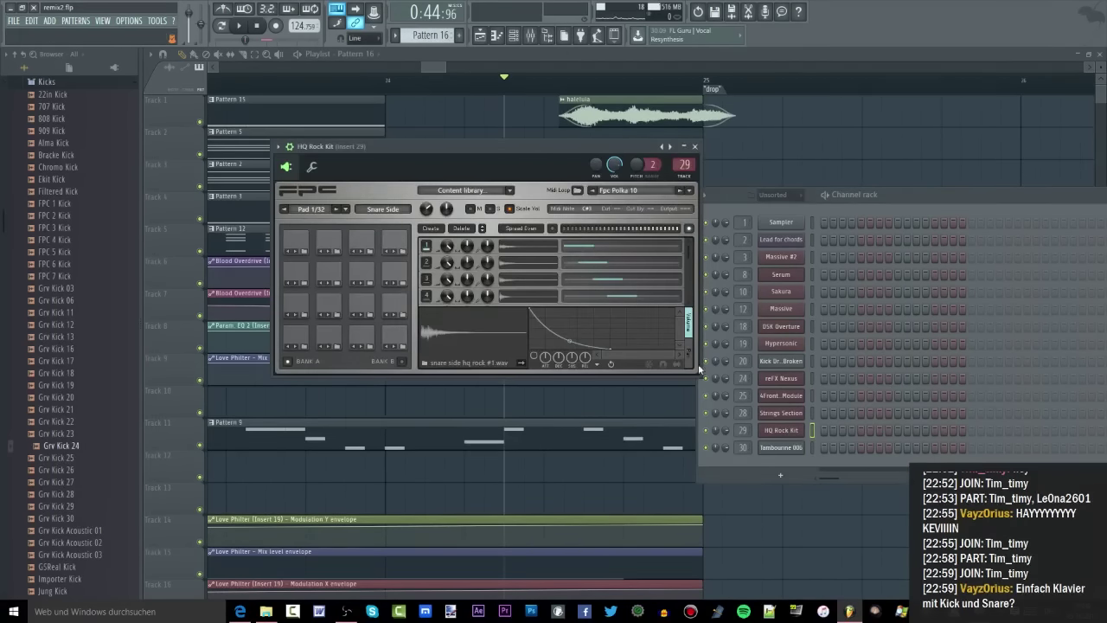
Show the mixer and audition the HQ Rock Kit's drum pads, including Kick 1 and Snare Hit
left_click(531, 34)
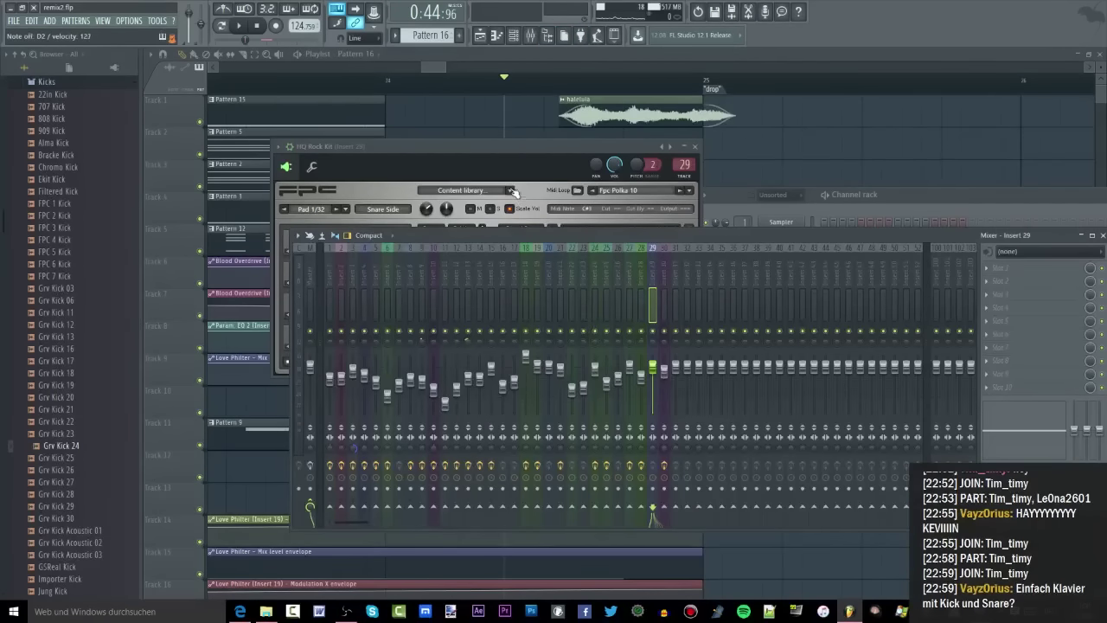
left_click_drag(499, 146, 532, 139)
left_click(329, 326)
left_click(362, 326)
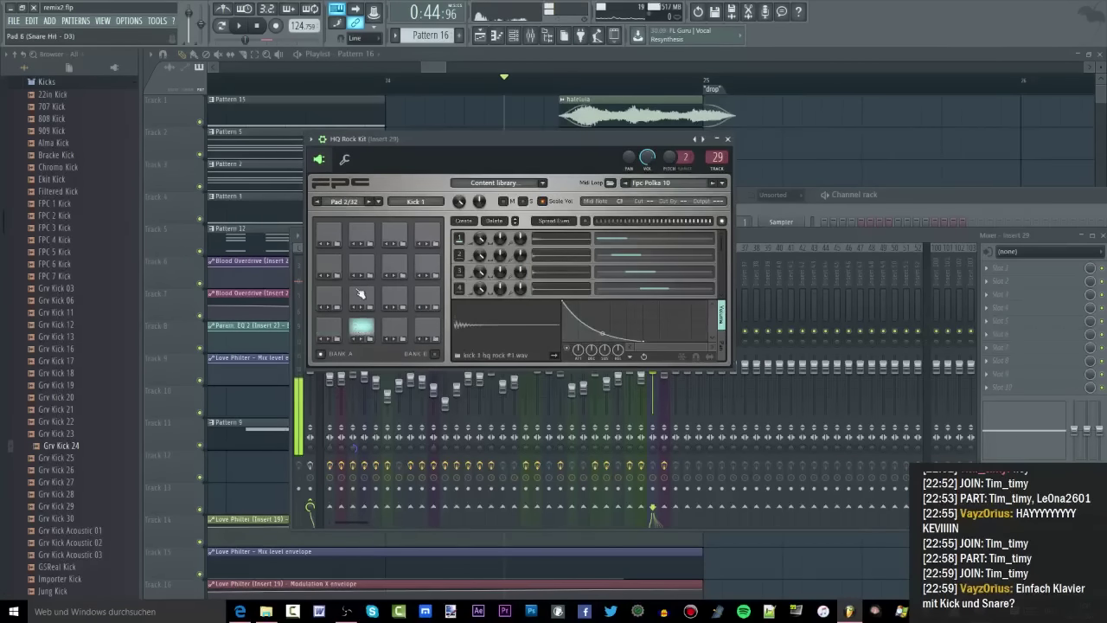
left_click(361, 296)
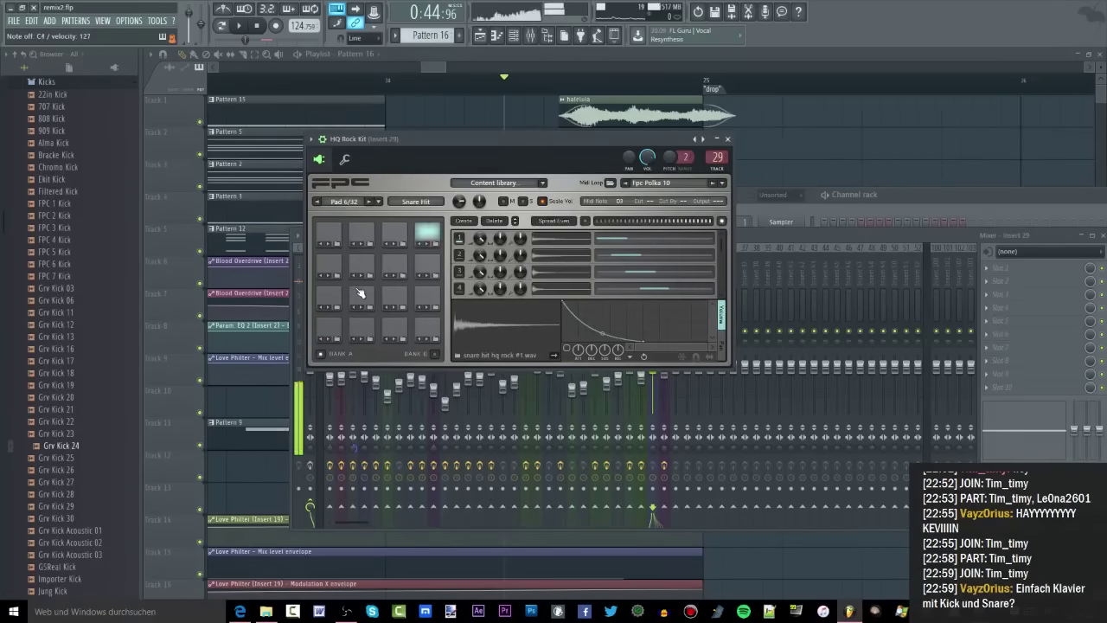
key("c")
key("x")
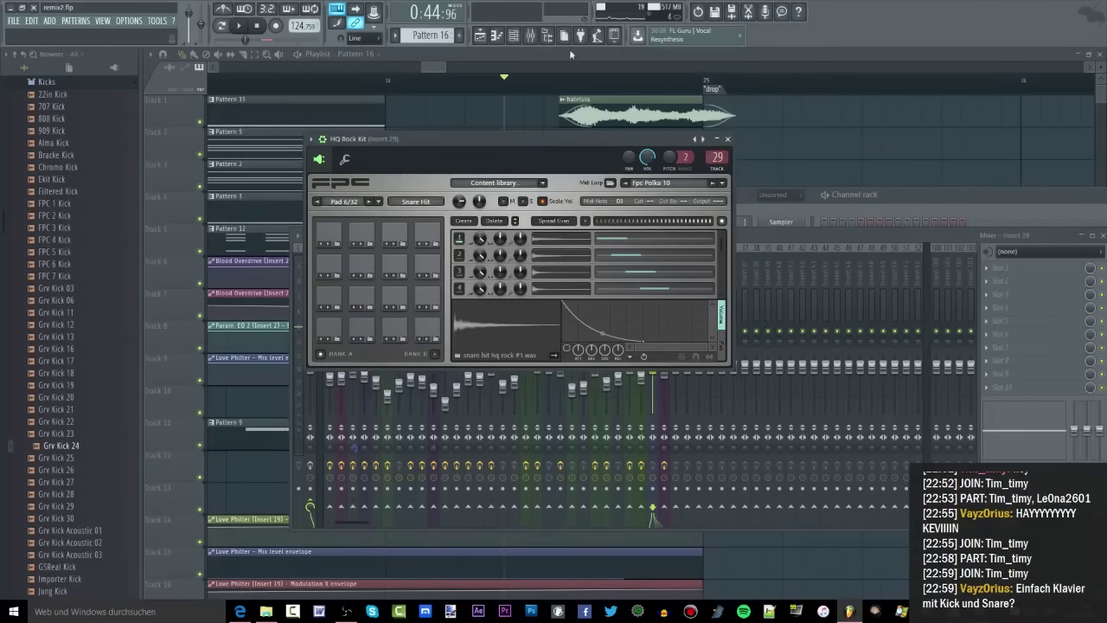
Bring up the channel rack and move the HQ Rock Kit and mixer windows aside
left_click(514, 38)
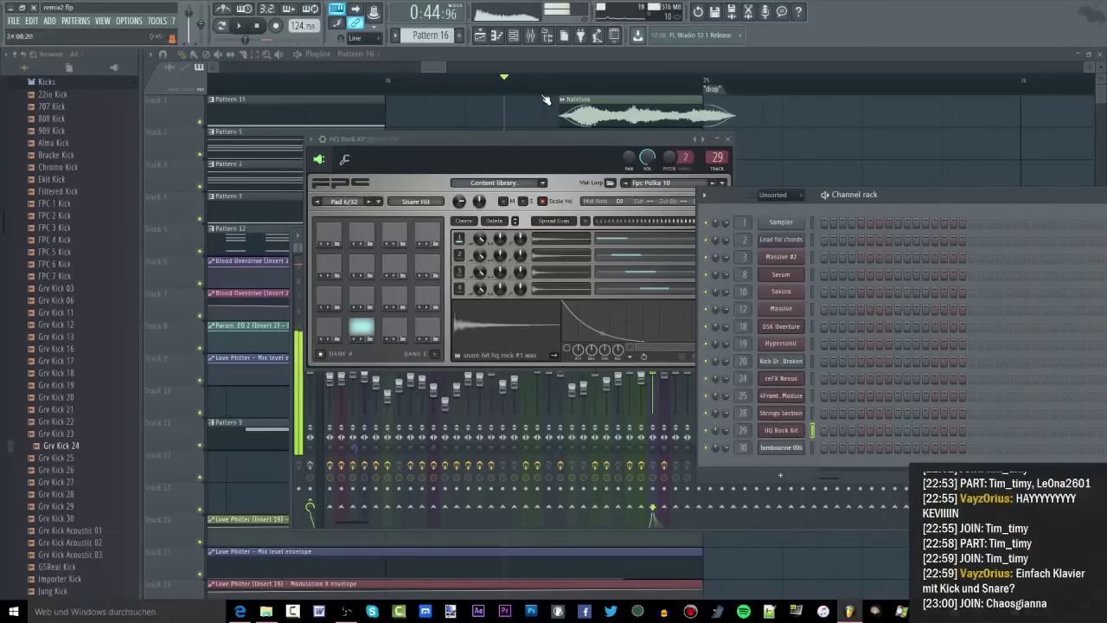
left_click_drag(596, 136, 367, 105)
left_click_drag(607, 232, 549, 240)
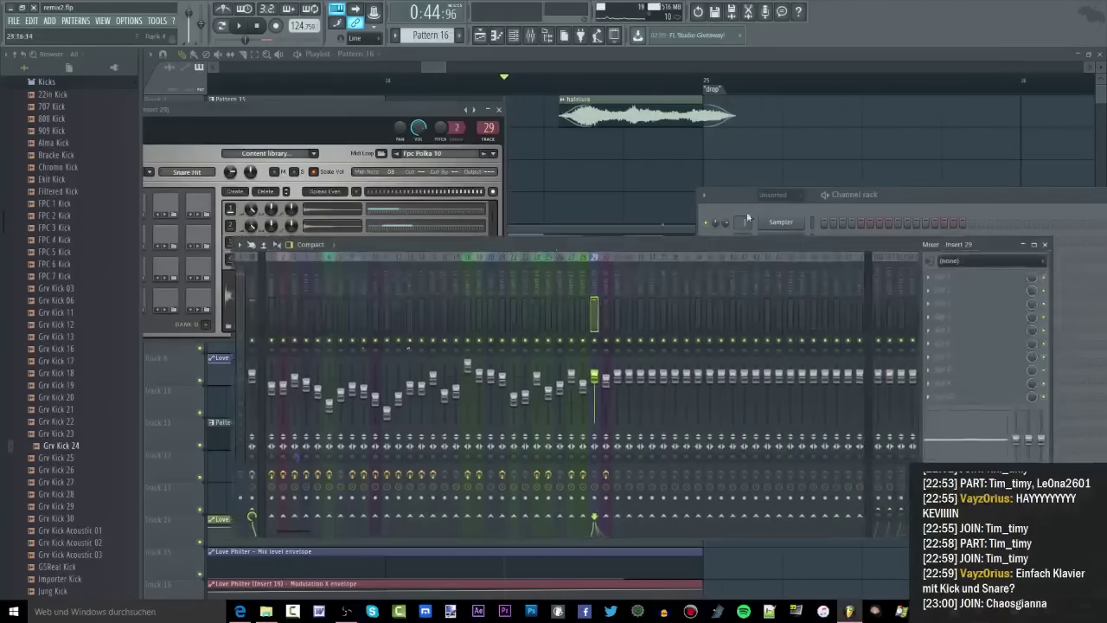
left_click(877, 196)
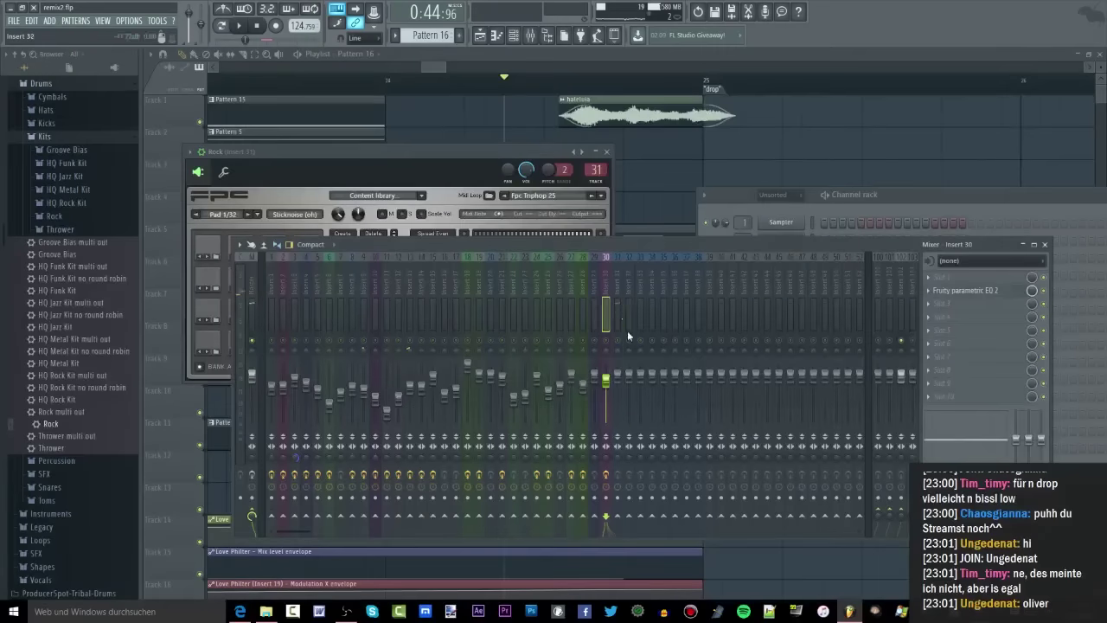
Load Fruity Limiter on mixer Insert 31 for the Rock kit and show its compressor settings
left_click(617, 342)
left_click(961, 317)
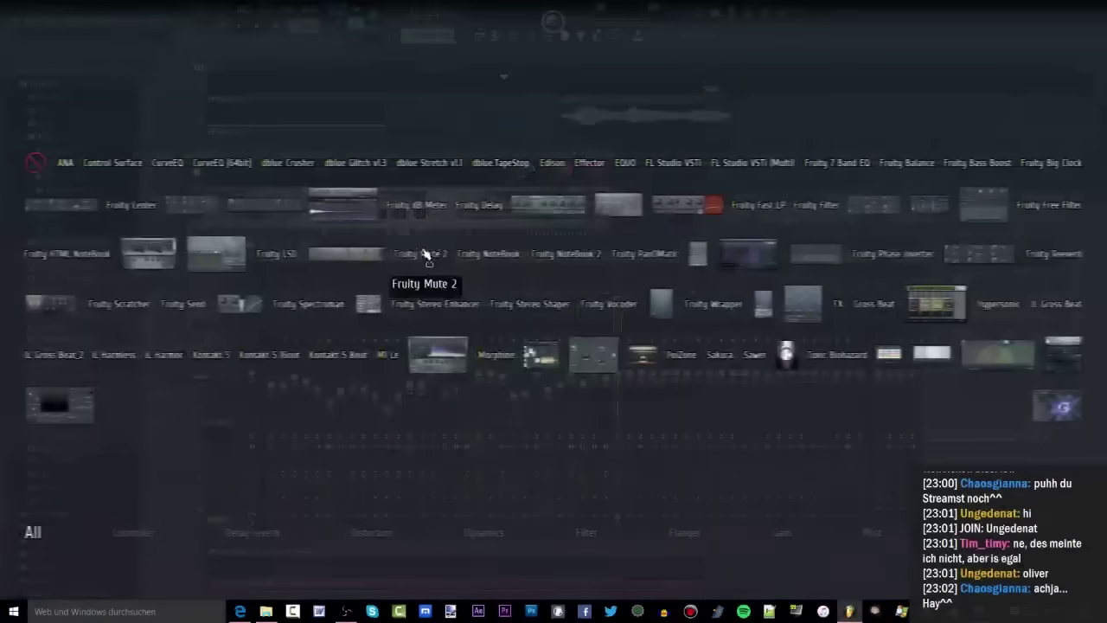
left_click_drag(155, 248, 951, 277)
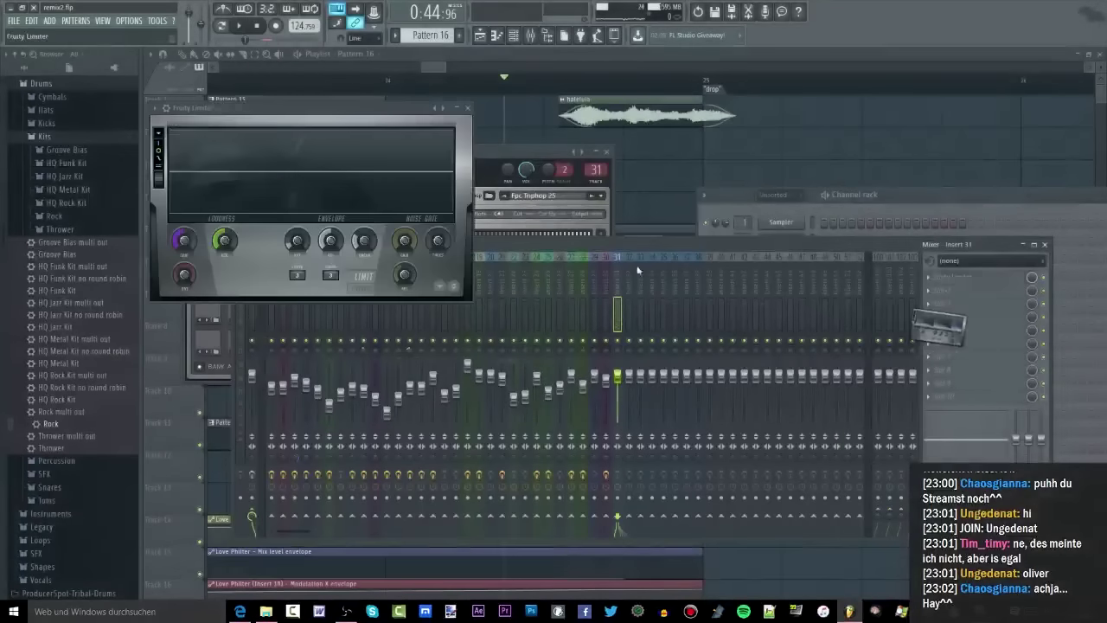
left_click(432, 110)
left_click(445, 125)
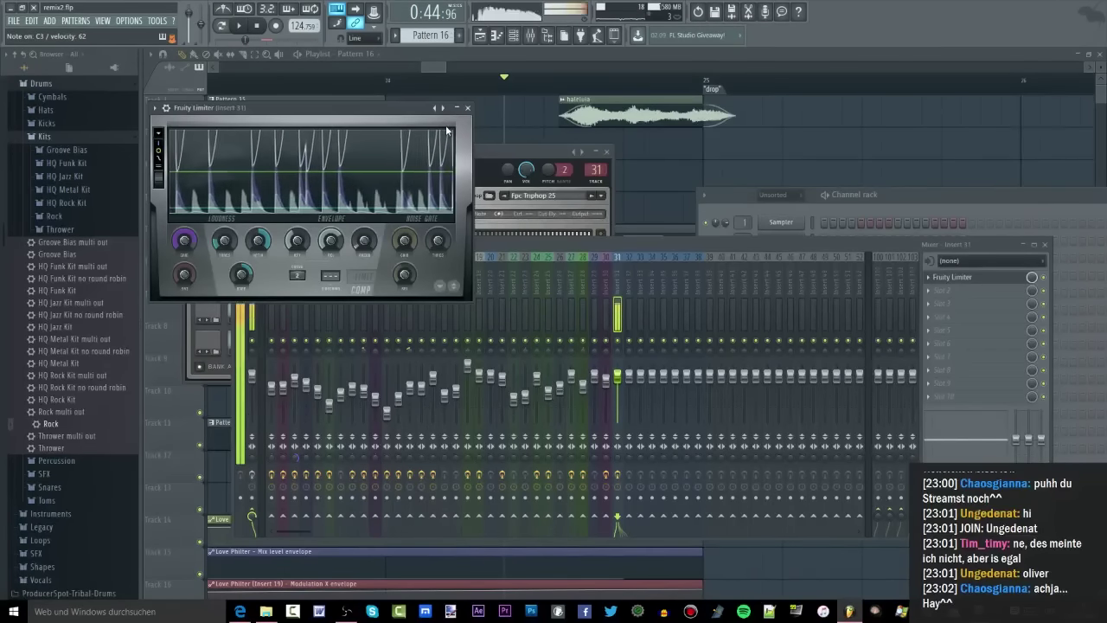
Place a Pattern 16 clip at bar 25 on Track 4 of the playlist
left_click(766, 180)
scroll(752, 190, "down", 3)
left_click(742, 205)
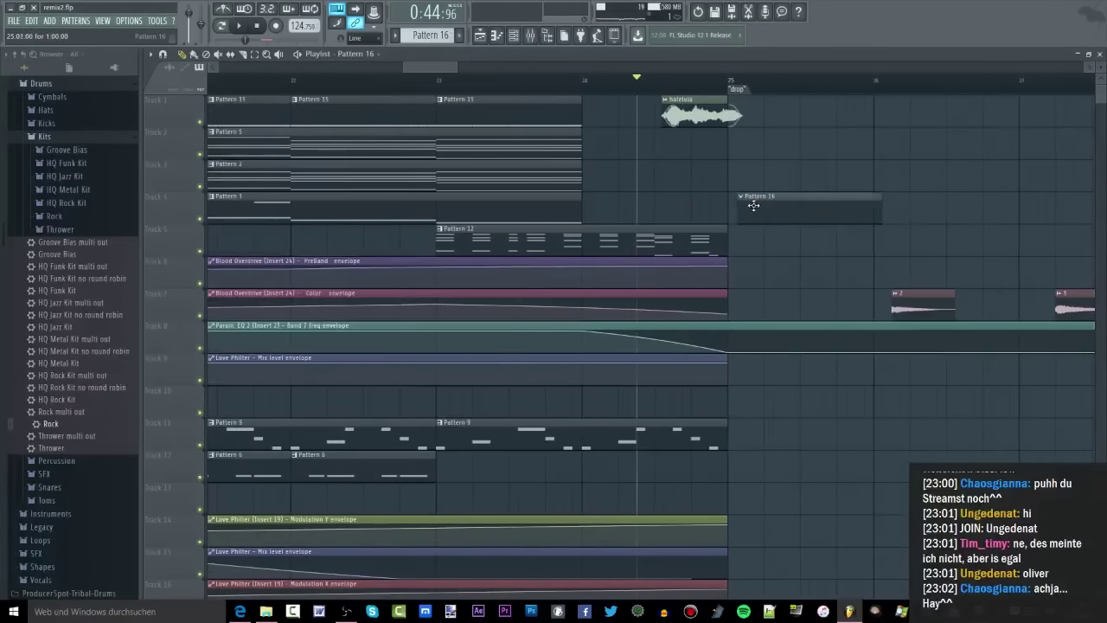
Add a Kick (oh) note on beat 1 and a Snare (oh) note on beat 2 of Pattern 16's Rock channel
left_click(496, 35)
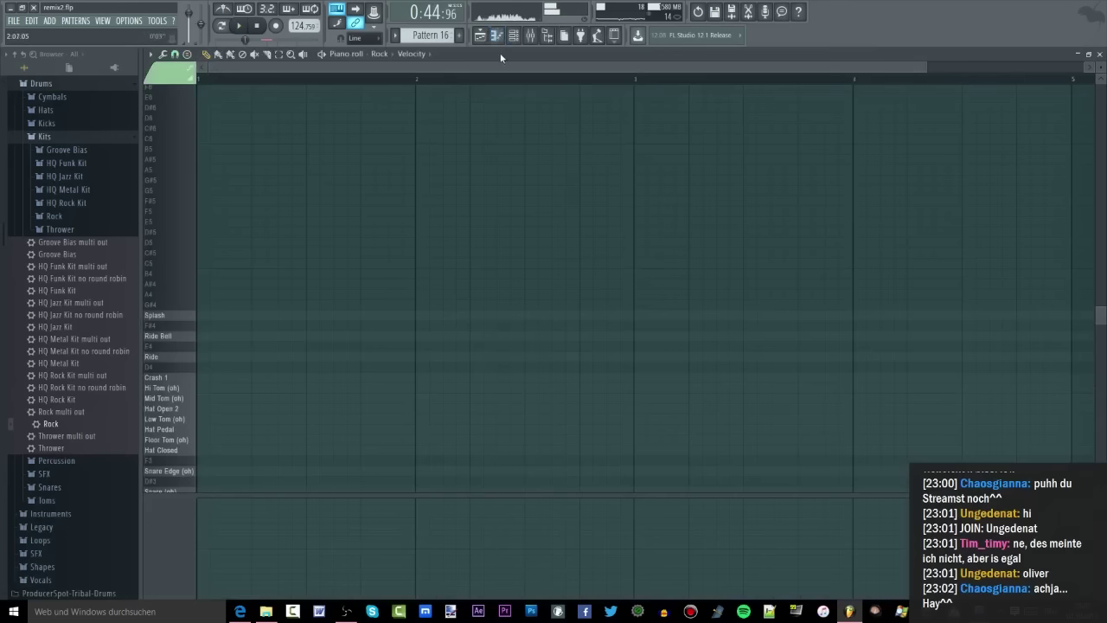
key("F9")
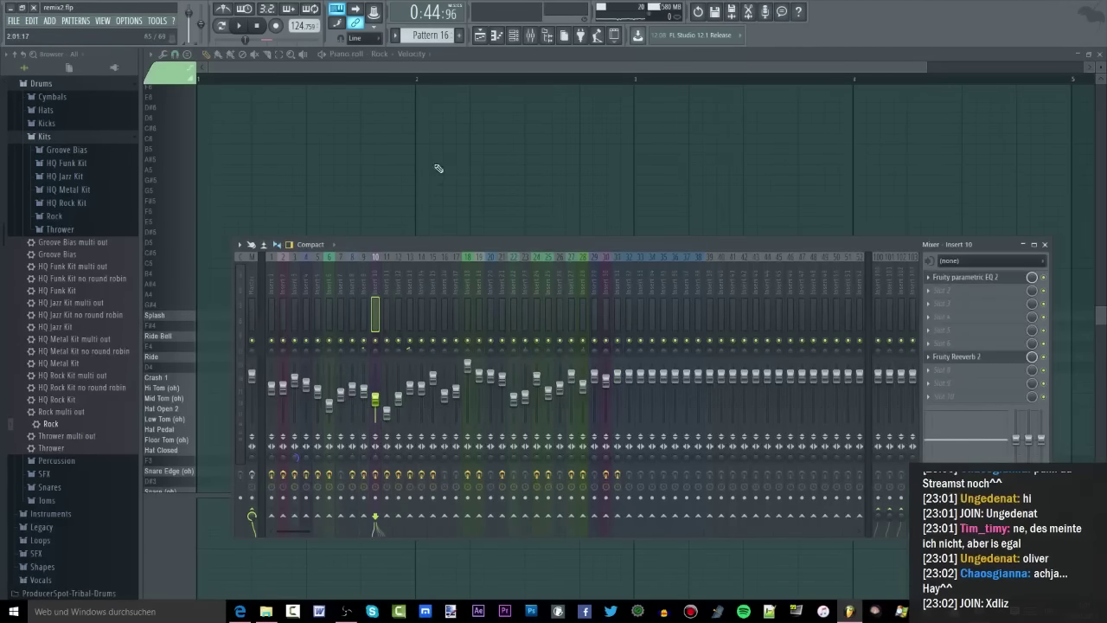
key("F9")
left_click_drag(237, 514, 198, 458)
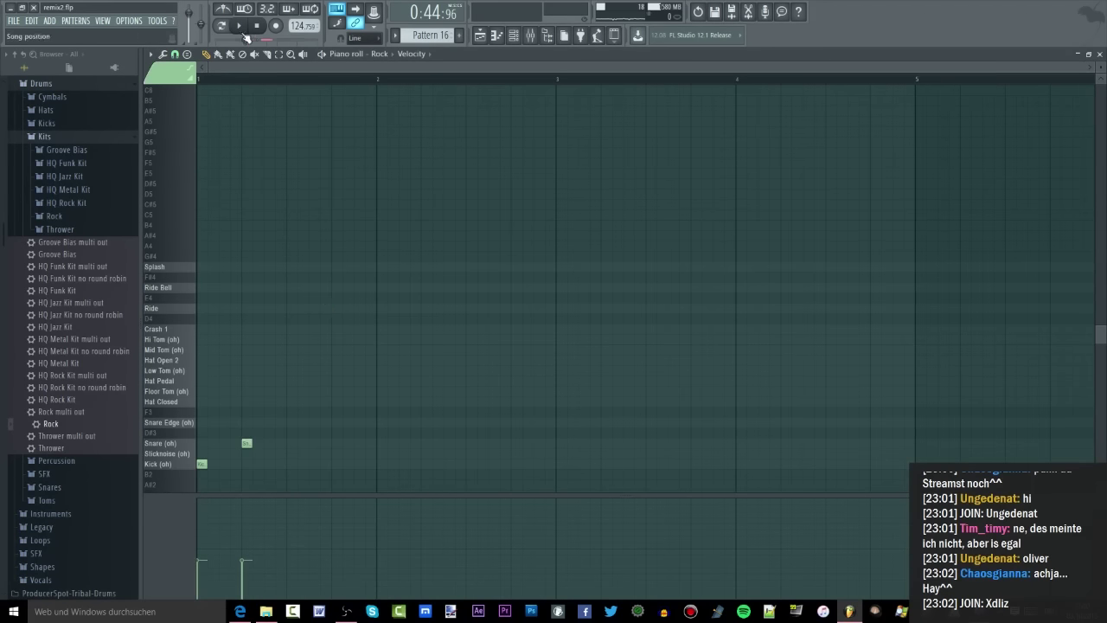
Play the transition into Pattern 16 at the drop, and reopen the pattern's Rock notes
left_click(480, 39)
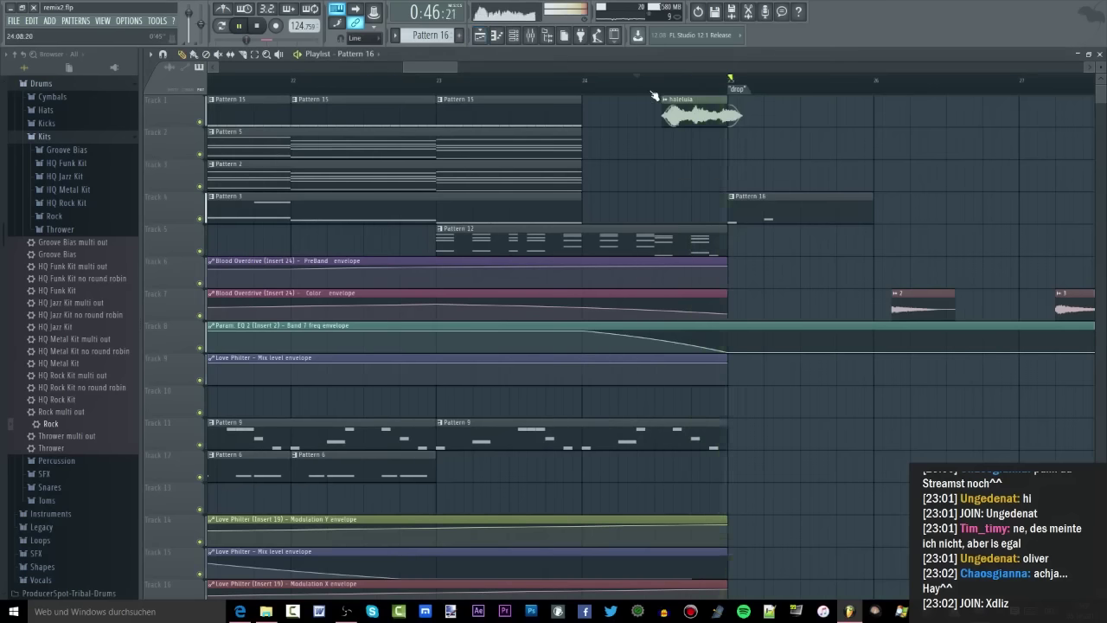
key("space")
double_click(761, 208)
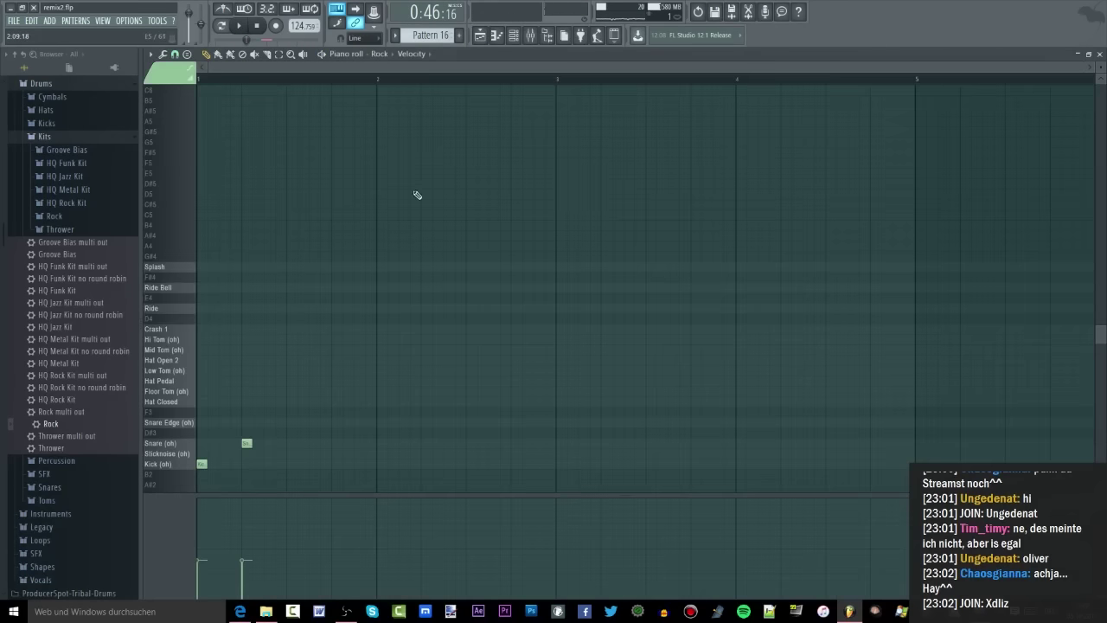
Move the Snare (oh) note to beat 3 of bar 1, add another on beat 3 of bar 2, and play the pattern
left_click(533, 37)
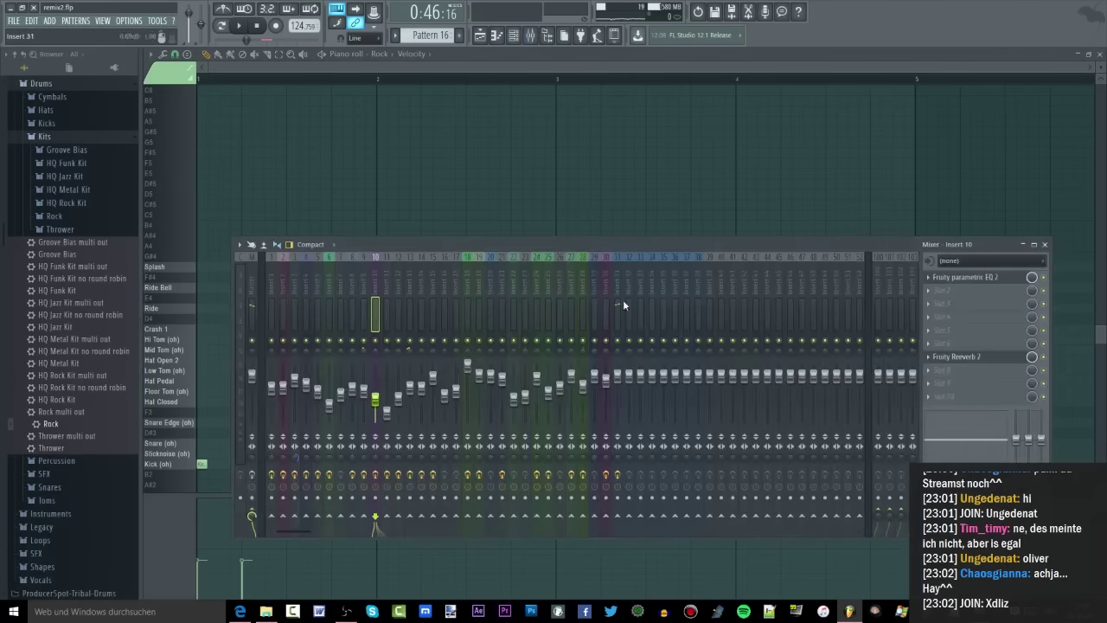
left_click(377, 162)
left_click(294, 464)
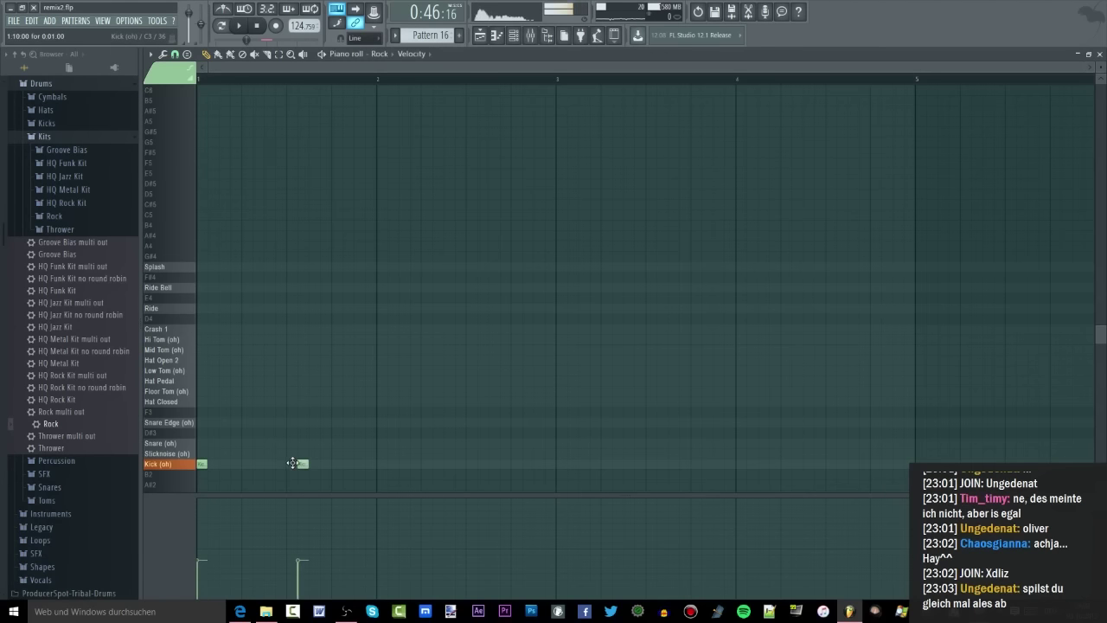
key("space")
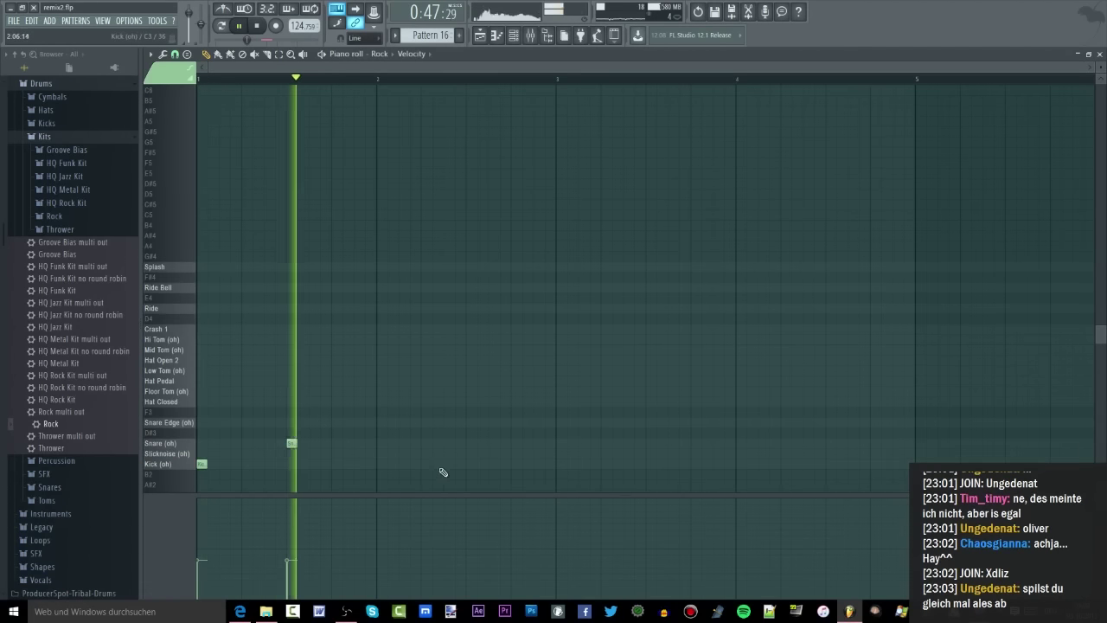
left_click(470, 443)
key("space")
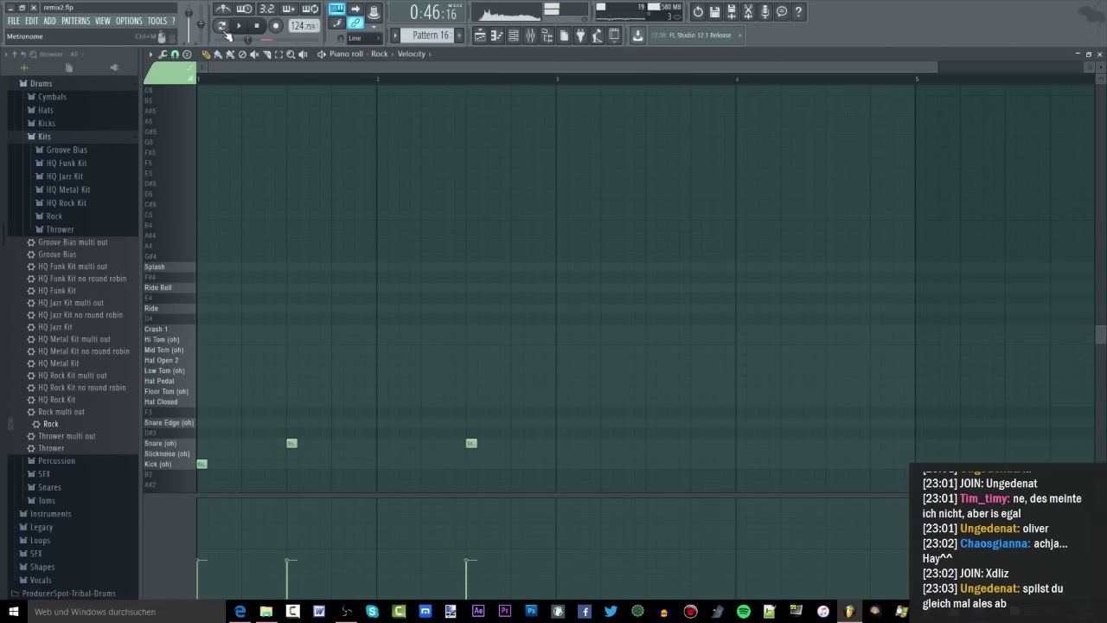
Route the Ride 002 Harsh sample to mixer Insert 32 and give that mixer track its own colour
left_click(480, 36)
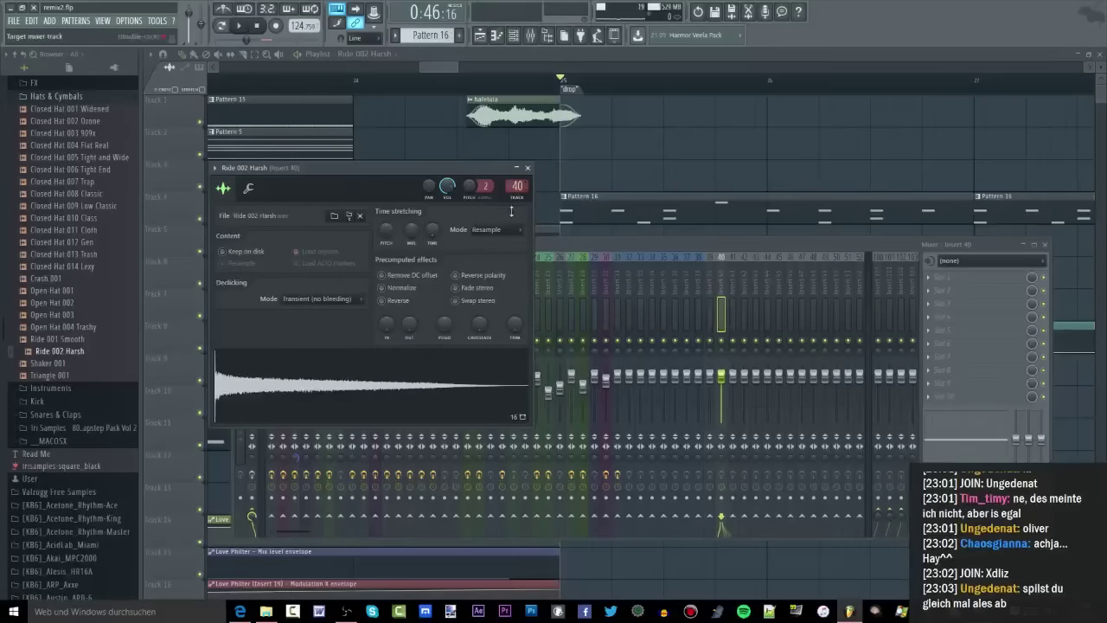
key("space")
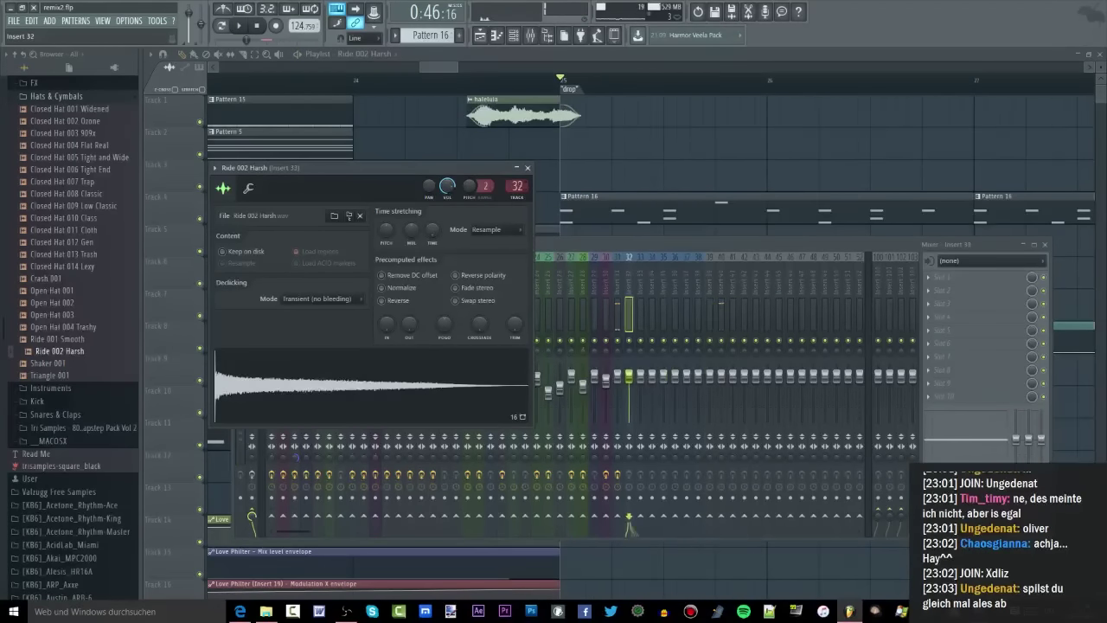
right_click(633, 256)
left_click(650, 268)
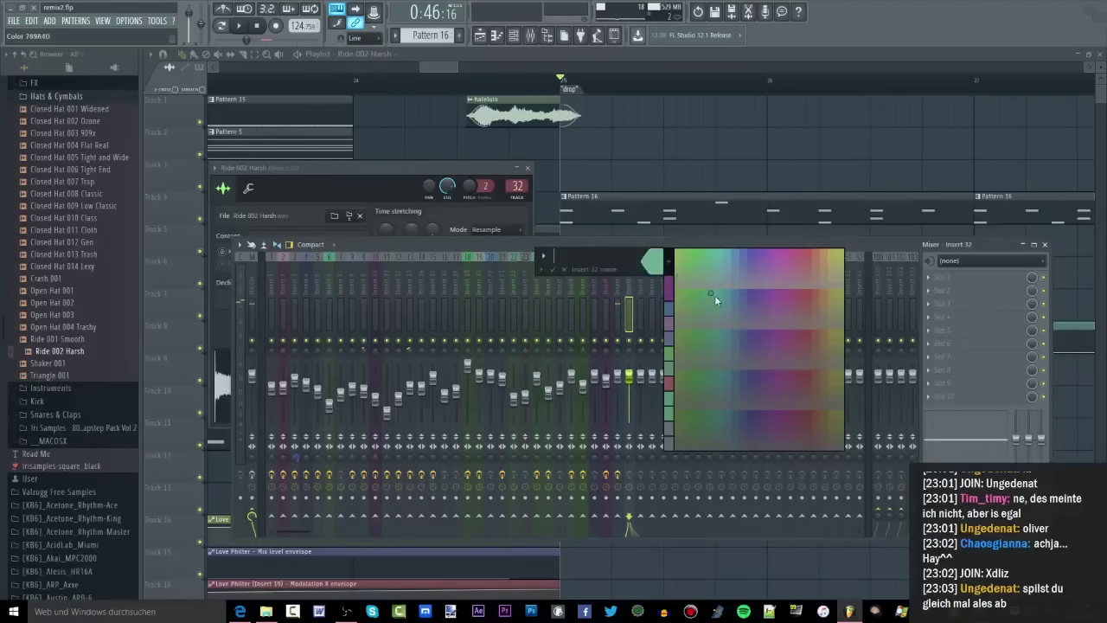
left_click(714, 295)
right_click(669, 141)
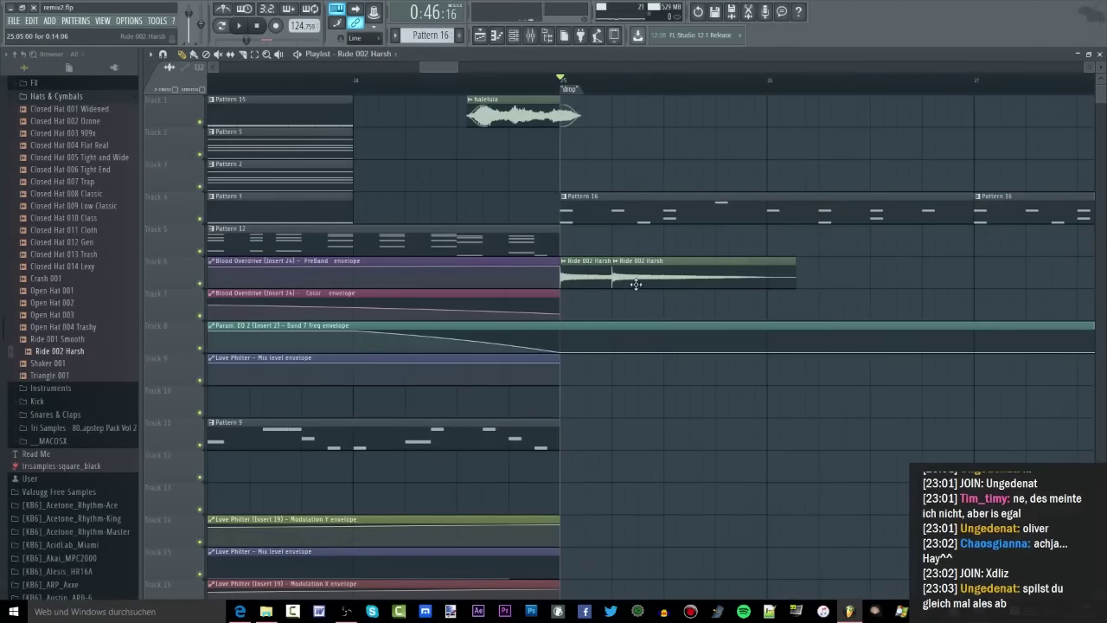
Trim the second Ride 002 Harsh clip on Track 6 to one beat, copy the pair two beats on, and play the drop
left_click_drag(663, 278, 621, 275)
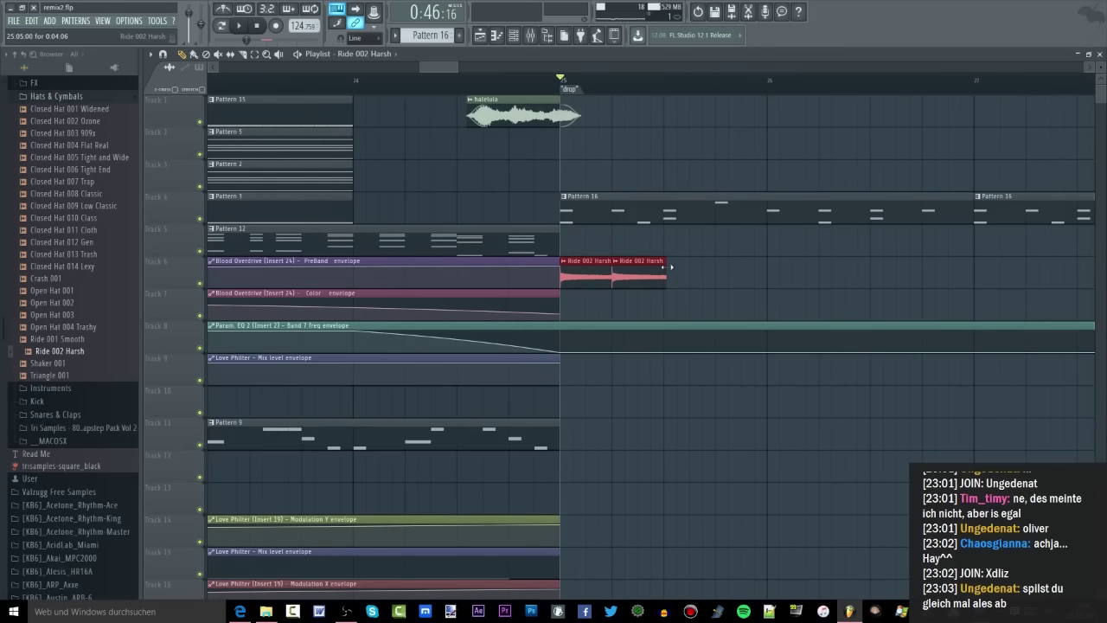
scroll(671, 267, "up", 2)
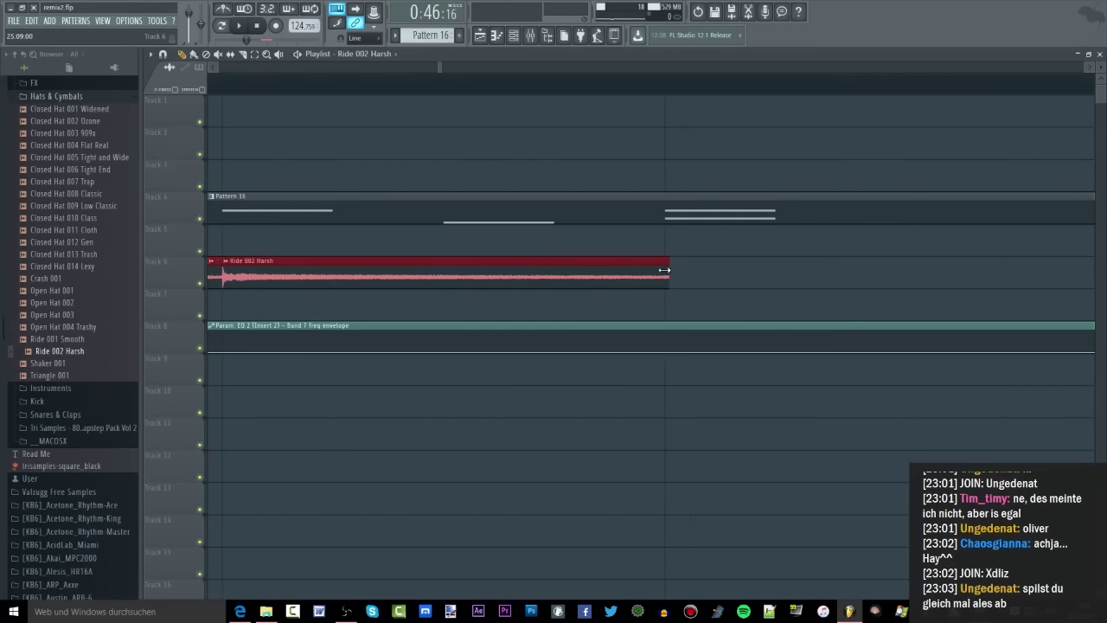
scroll(564, 296, "down", 5)
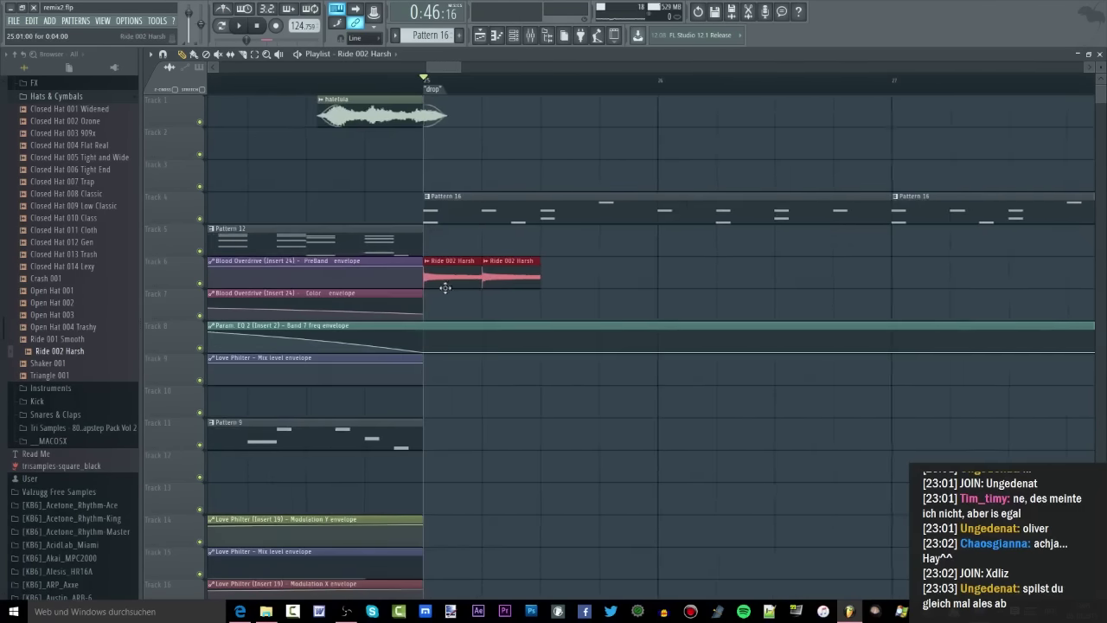
left_click_drag(444, 287, 555, 286)
key("space")
key("space")
Show the mixer and add an effect plugin to Insert 32 for the ride
left_click(530, 36)
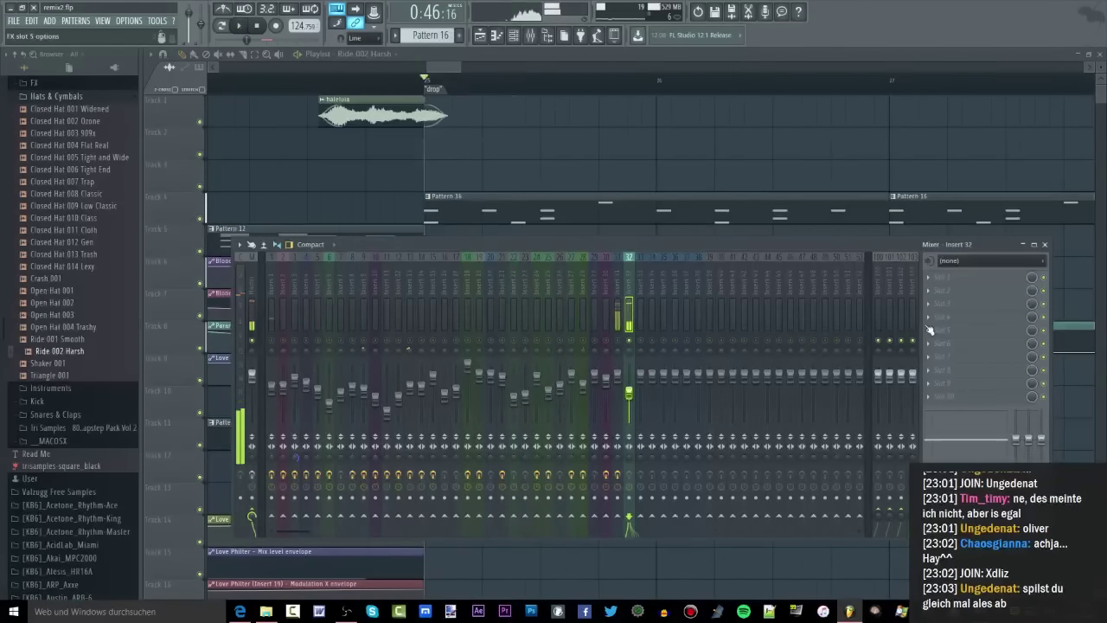
key("F8")
left_click_drag(344, 253, 961, 301)
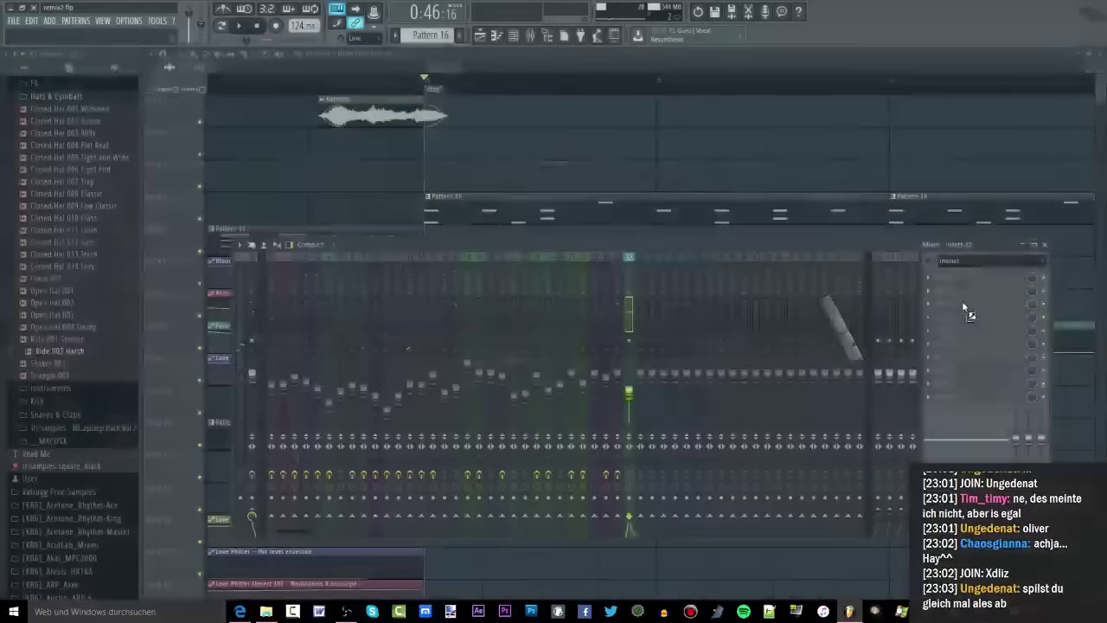
key("F8")
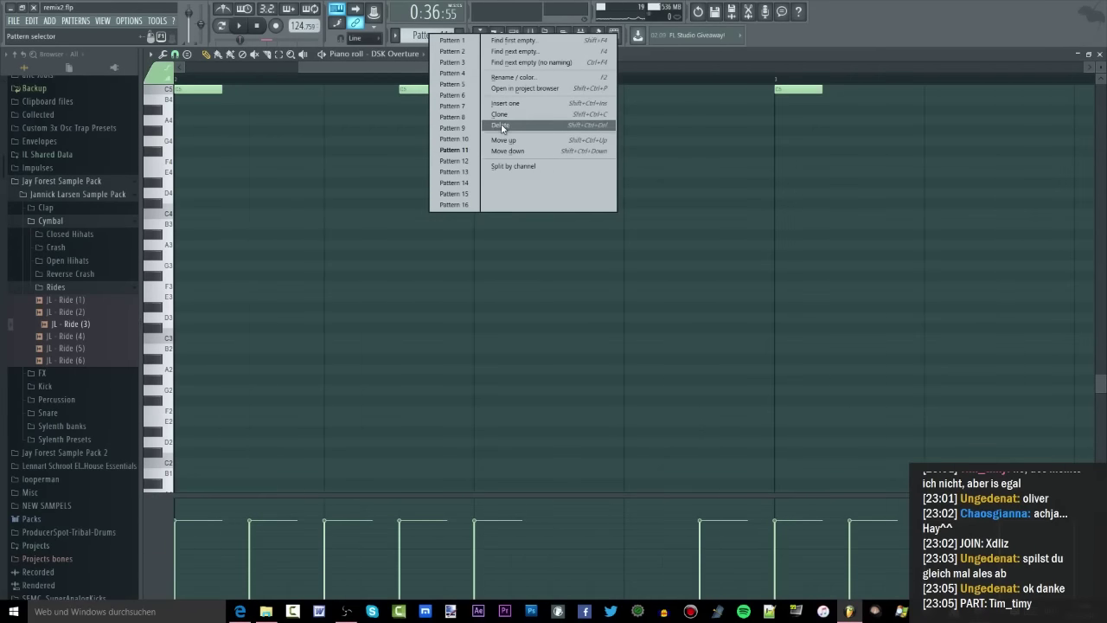
left_click(502, 126)
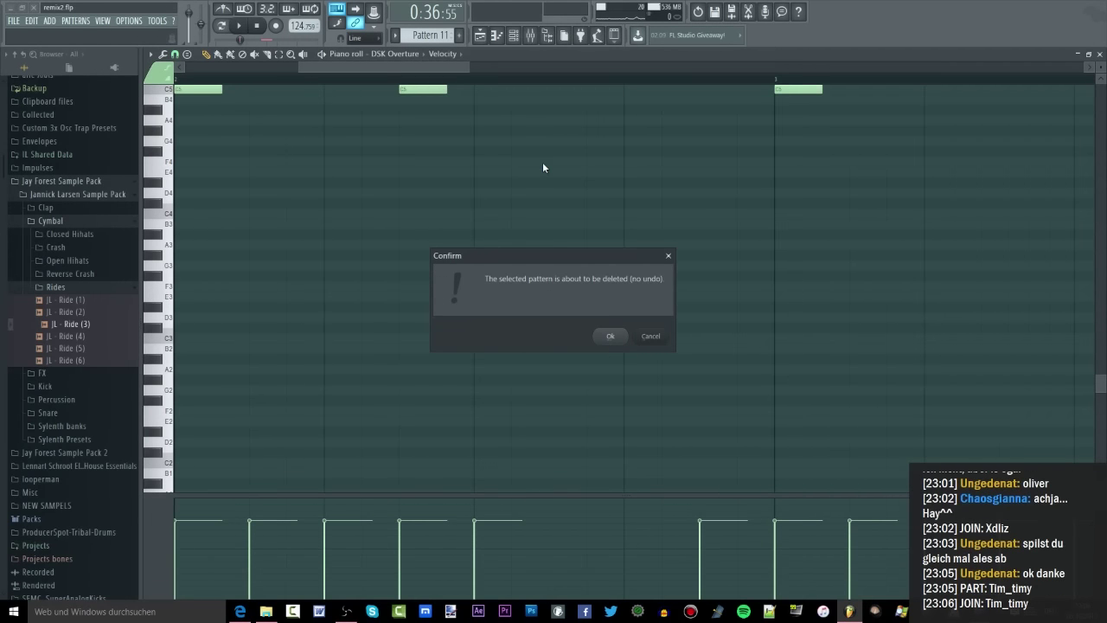
left_click(649, 336)
left_click(480, 34)
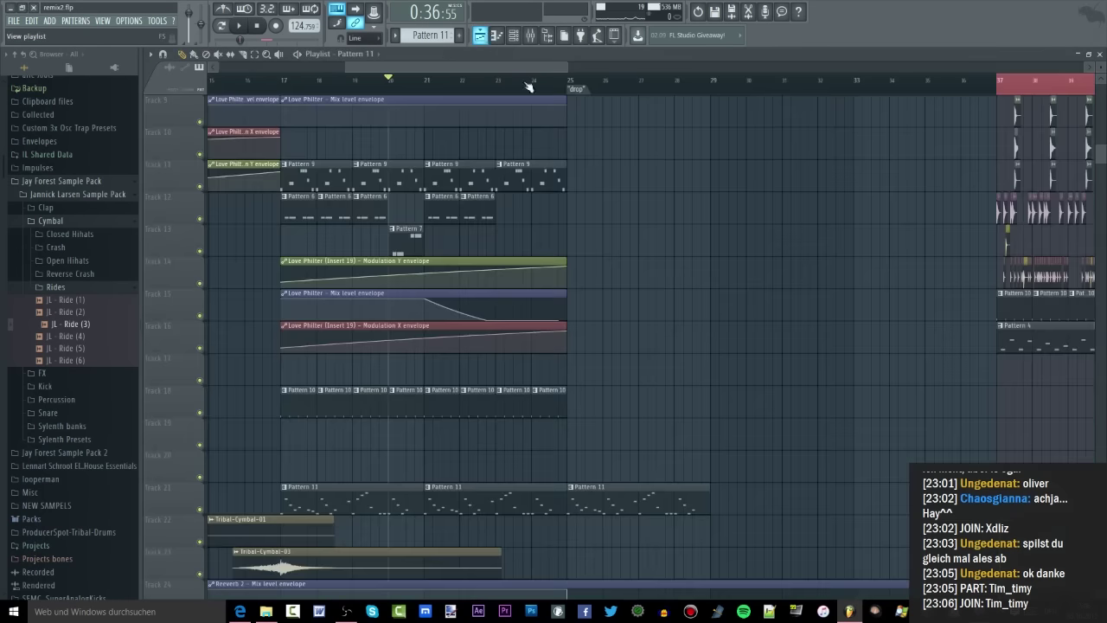
double_click(602, 486)
left_click(513, 35)
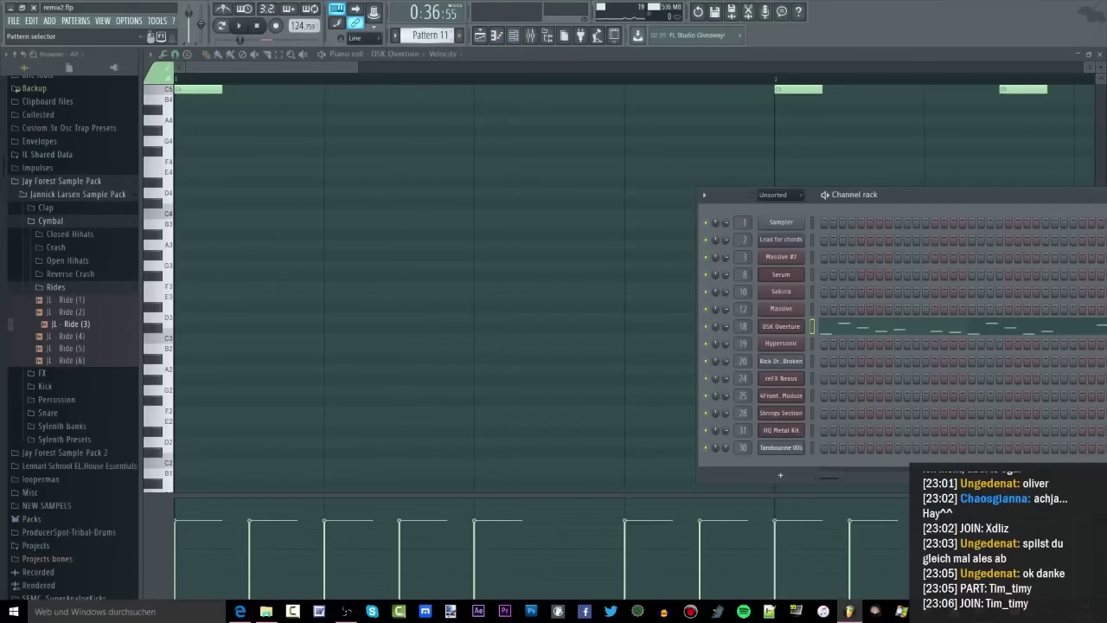
left_click(433, 35)
left_click(566, 123)
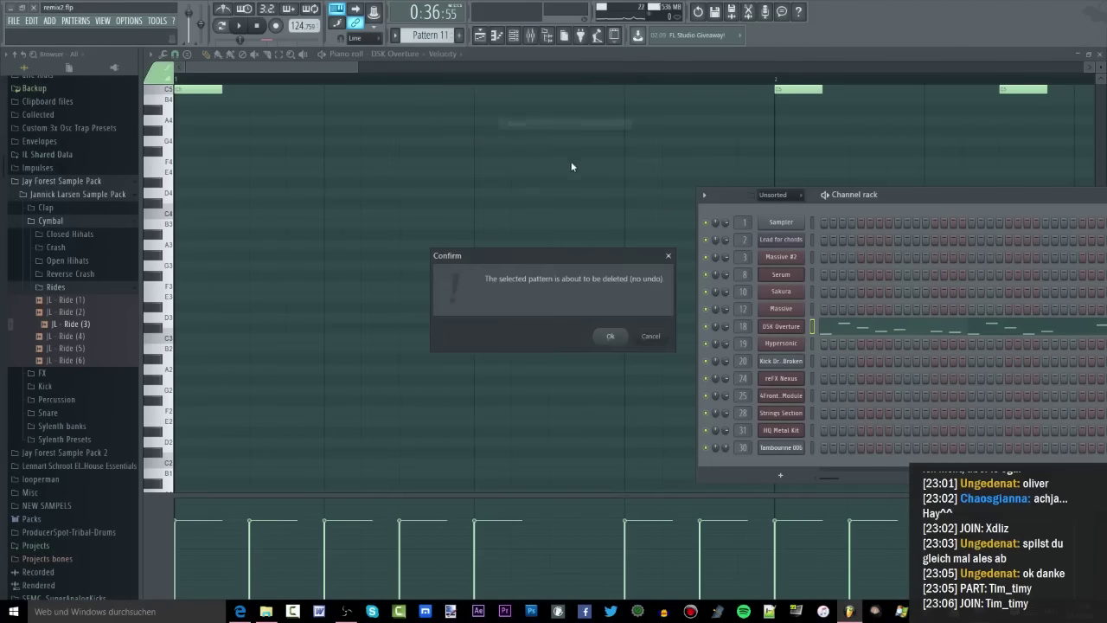
left_click(660, 338)
Clone Pattern 11 as Pattern 12 and place the clone on Track 14 at bar 25 of the playlist
left_click(429, 37)
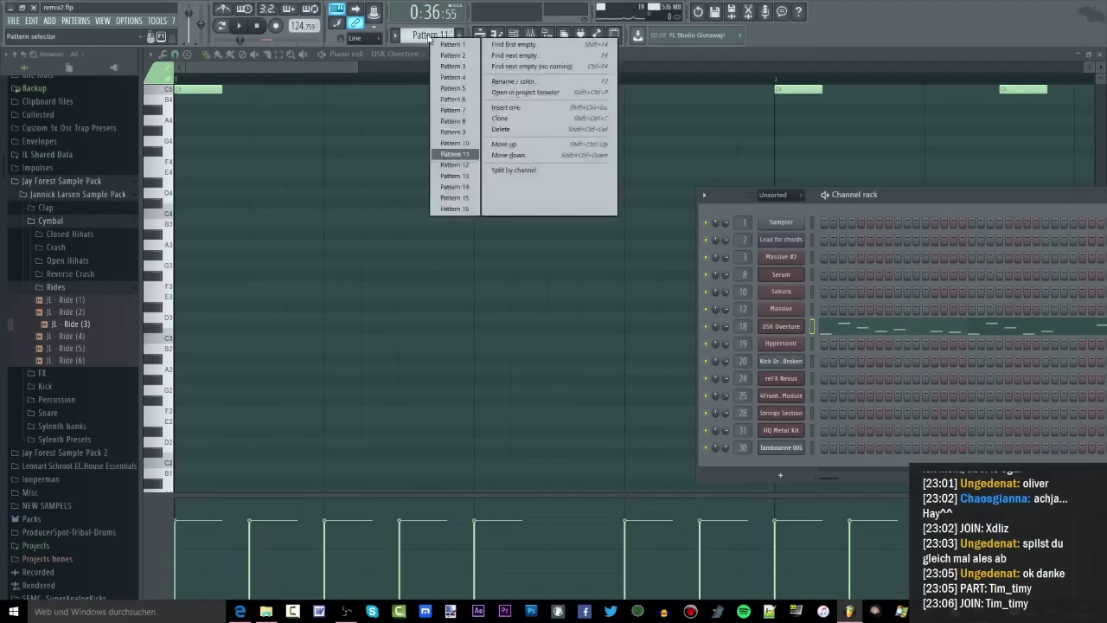
left_click(506, 118)
key("F5")
left_click(625, 266)
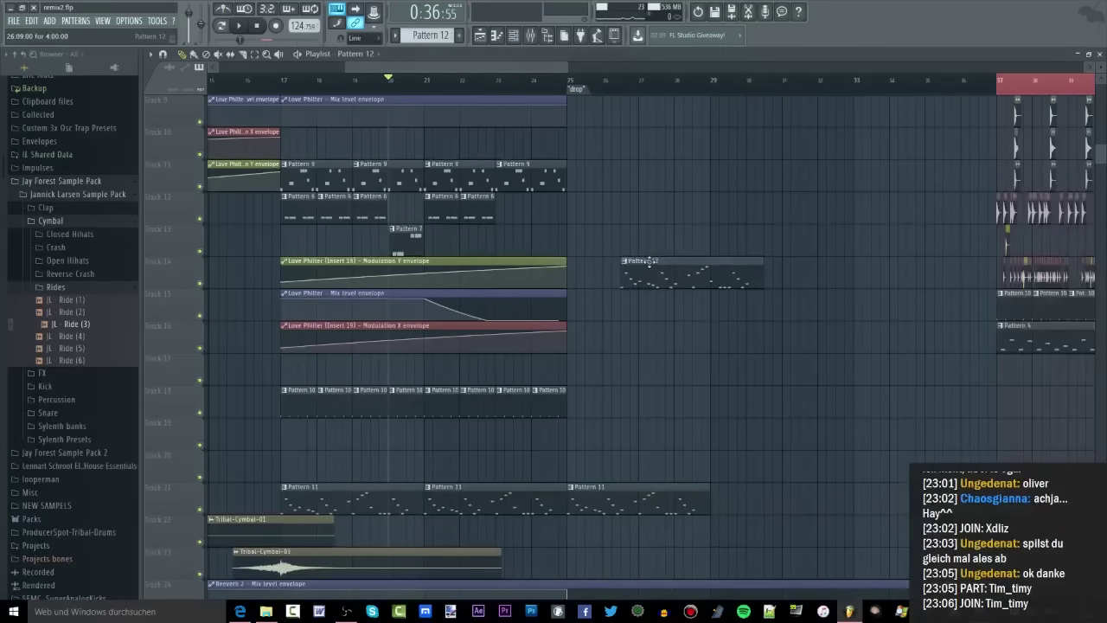
Move the Pattern 12 clip up to Track 10 at bar 25 and play the transition into the drop
left_click(554, 90)
key("space")
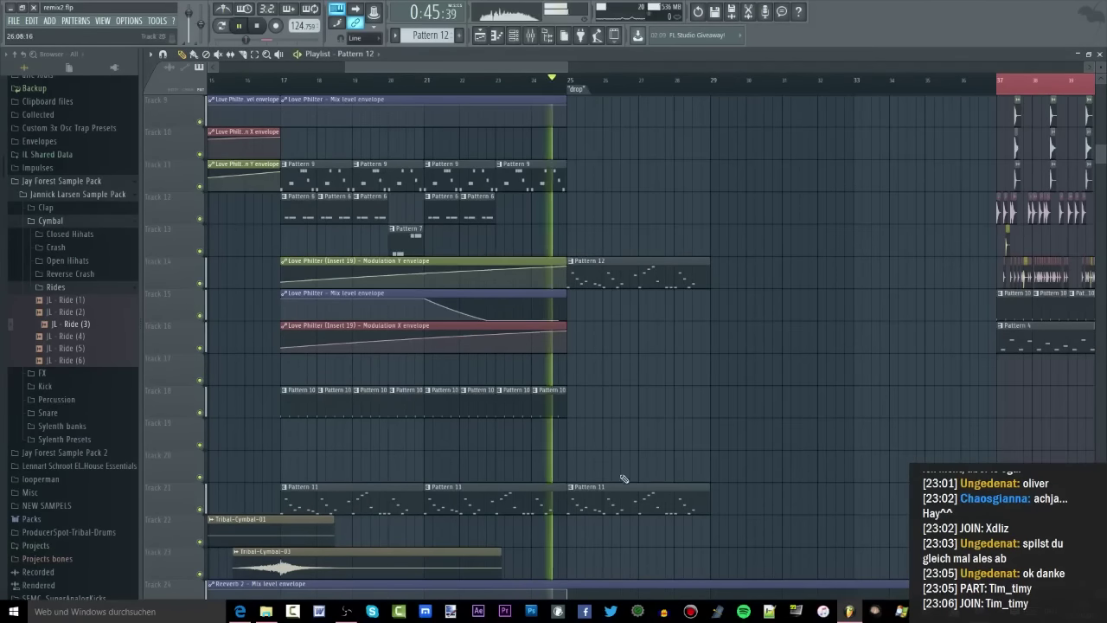
scroll(623, 402, "up", 5)
left_click_drag(595, 529, 595, 398)
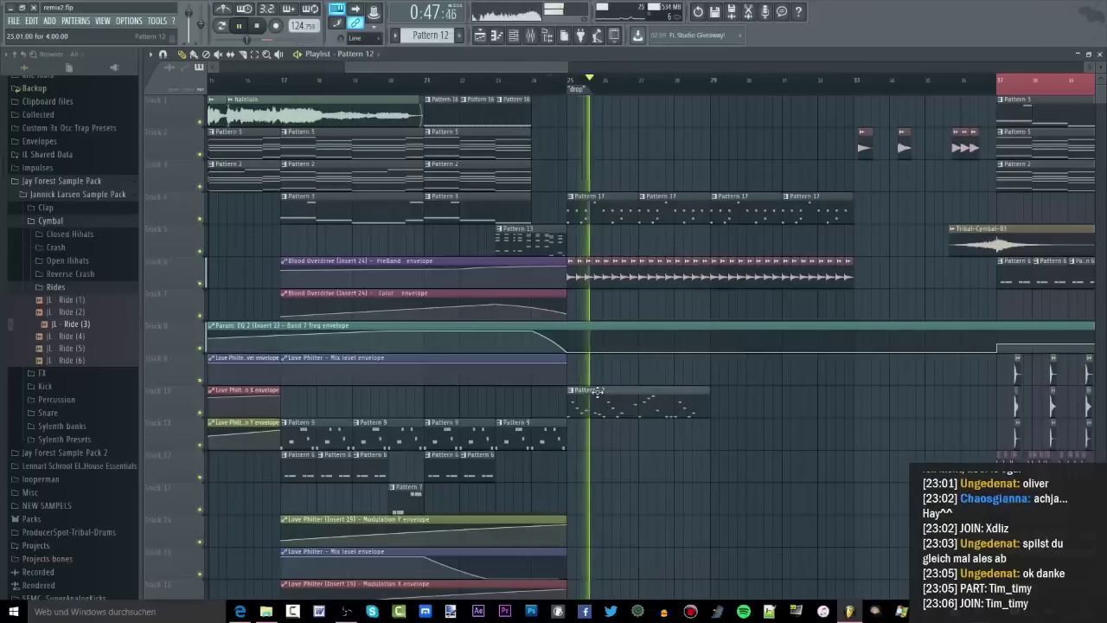
left_click(511, 84)
left_click(568, 81)
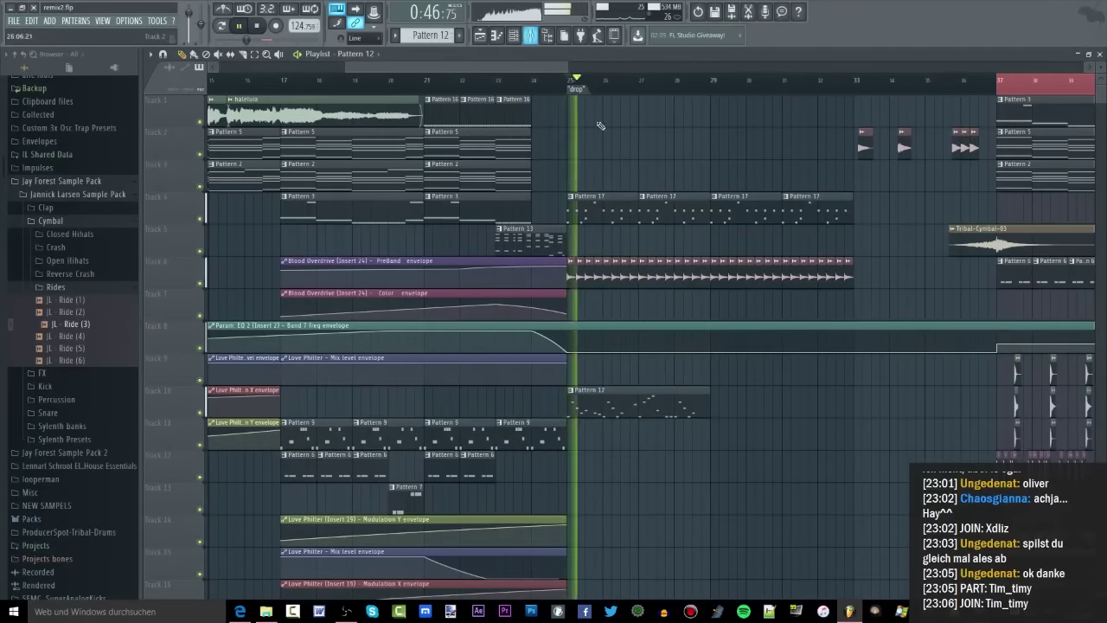
key("space")
Lower the velocity of the Closed Hat notes in Pattern 17's HQ Metal Kit, play the drop, and return to the playlist
double_click(610, 213)
scroll(548, 277, "down", 4)
left_click_drag(566, 291, 197, 279)
key("space")
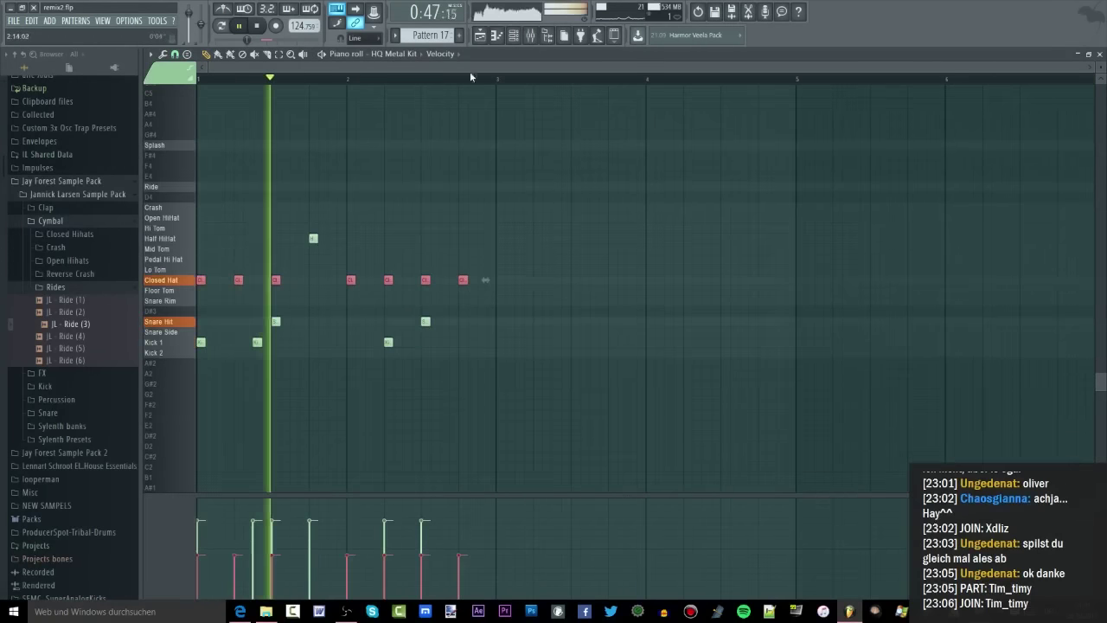
left_click(480, 36)
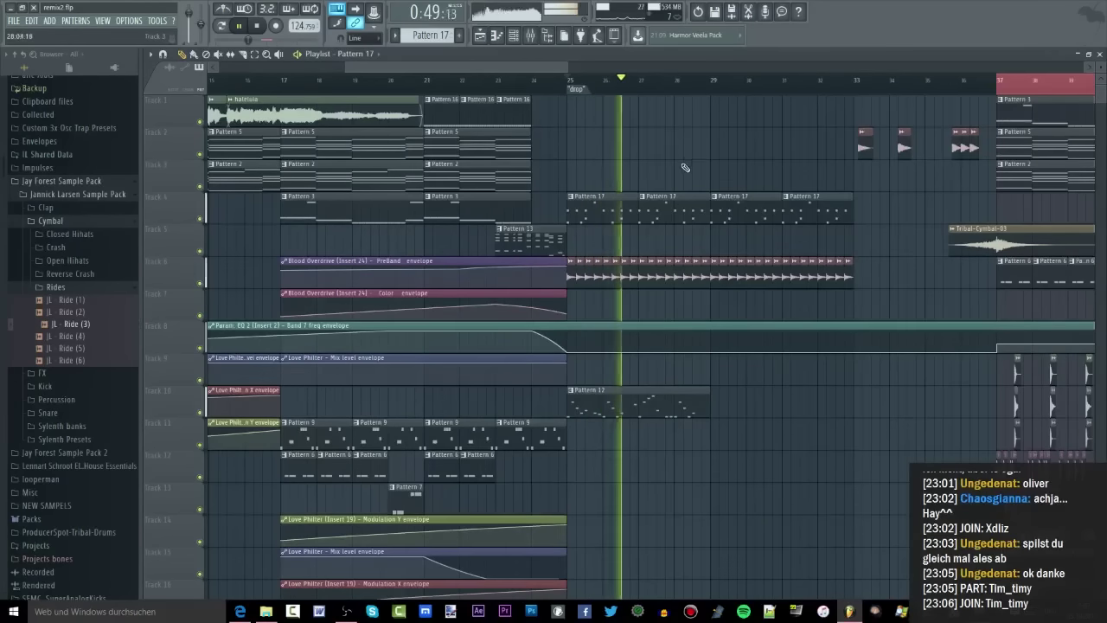
Delete all DSK Overture notes from Pattern 12
left_click(528, 85)
double_click(580, 400)
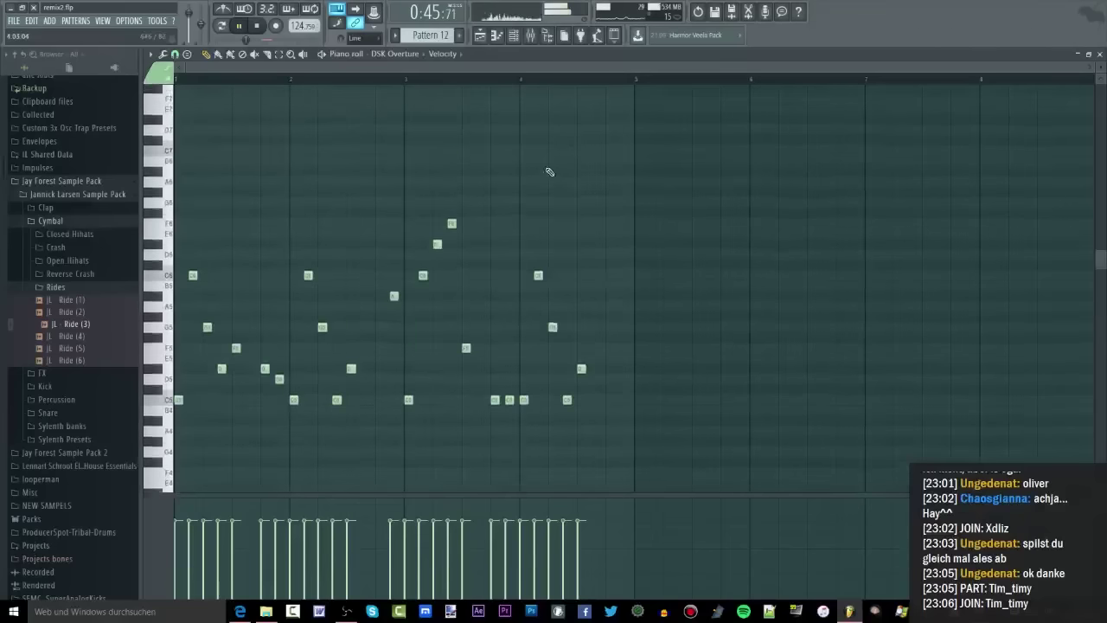
key("space")
key("ctrl+a")
key("Delete")
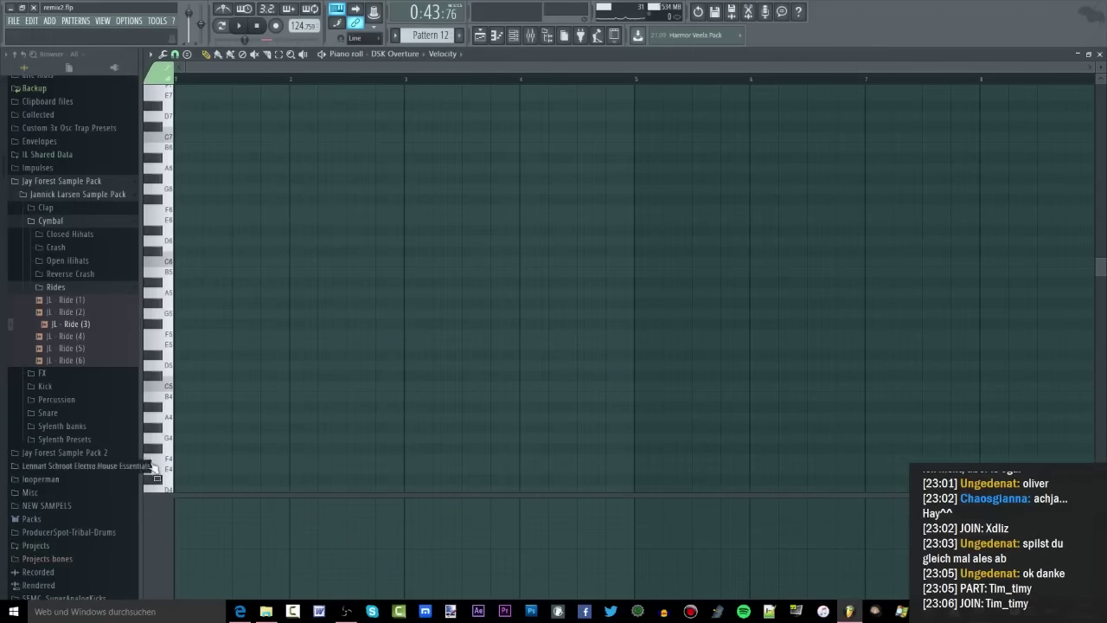
scroll(169, 398, "up", 3)
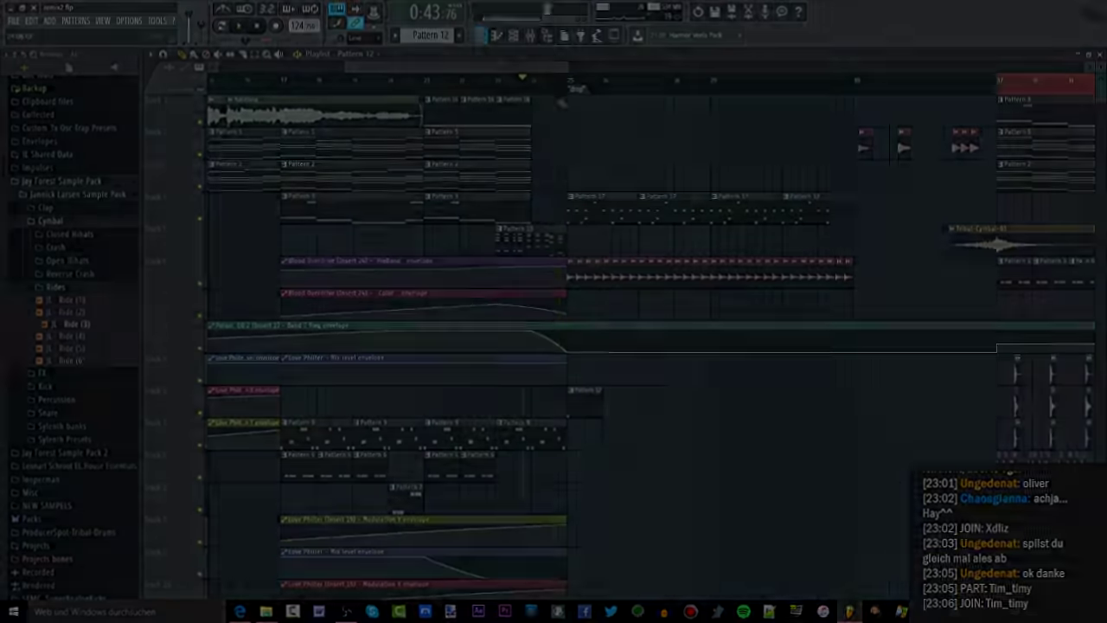
Curve the Blood Overdrive PreBand and Love Philter Mix level envelopes down from bar 24 to bar 25, and play the transition
key("space")
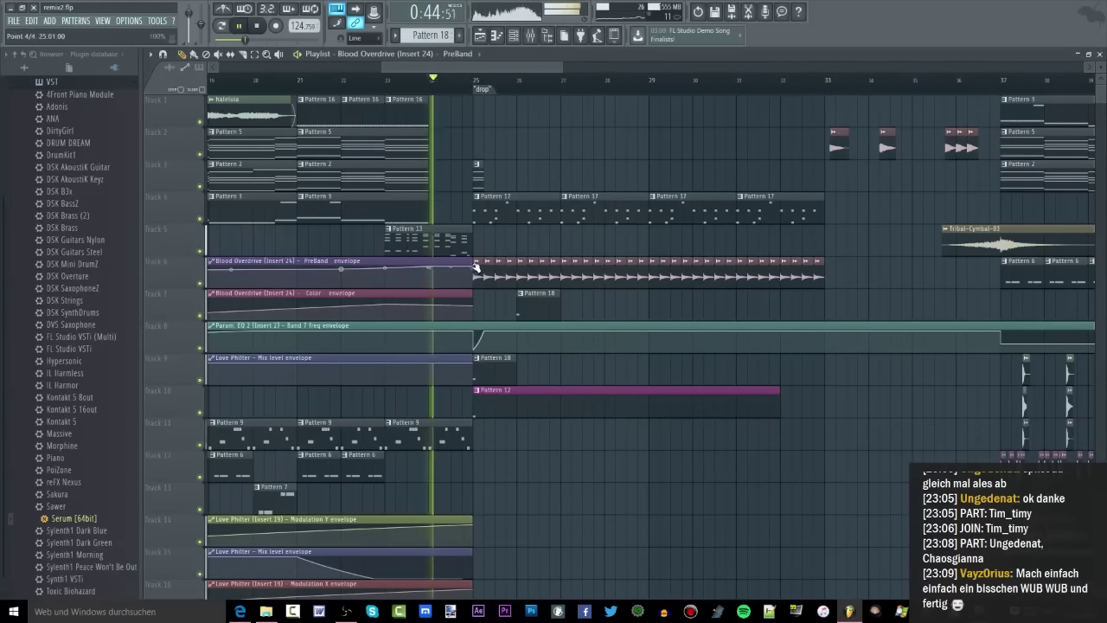
left_click_drag(472, 266, 472, 278)
key("space")
key("space")
left_click_drag(472, 363, 472, 385)
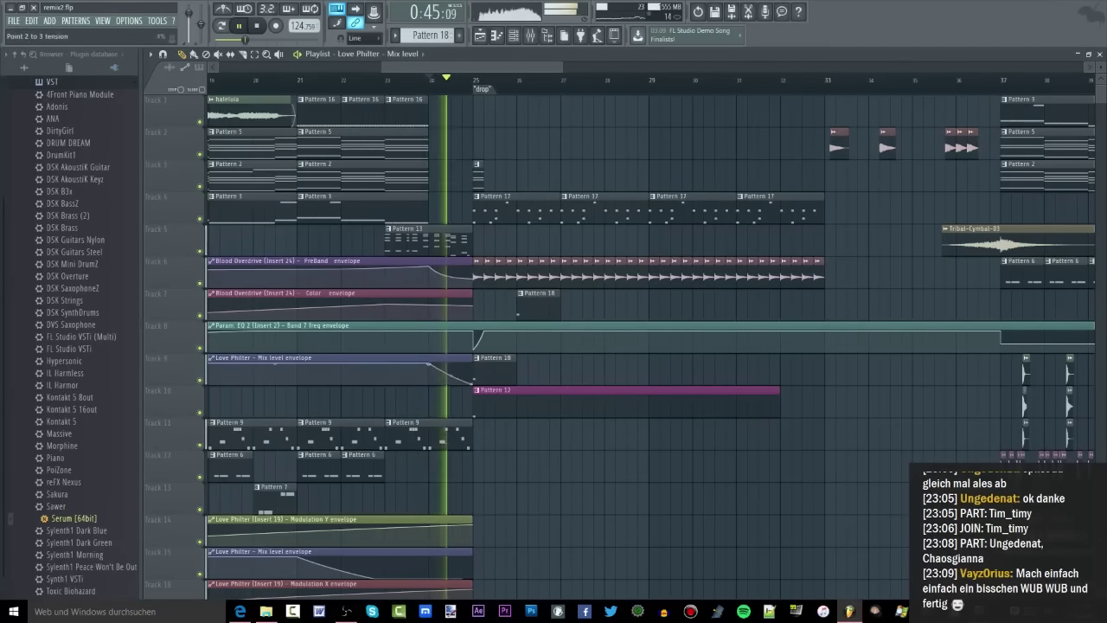
key("space")
left_click(407, 87)
key("space")
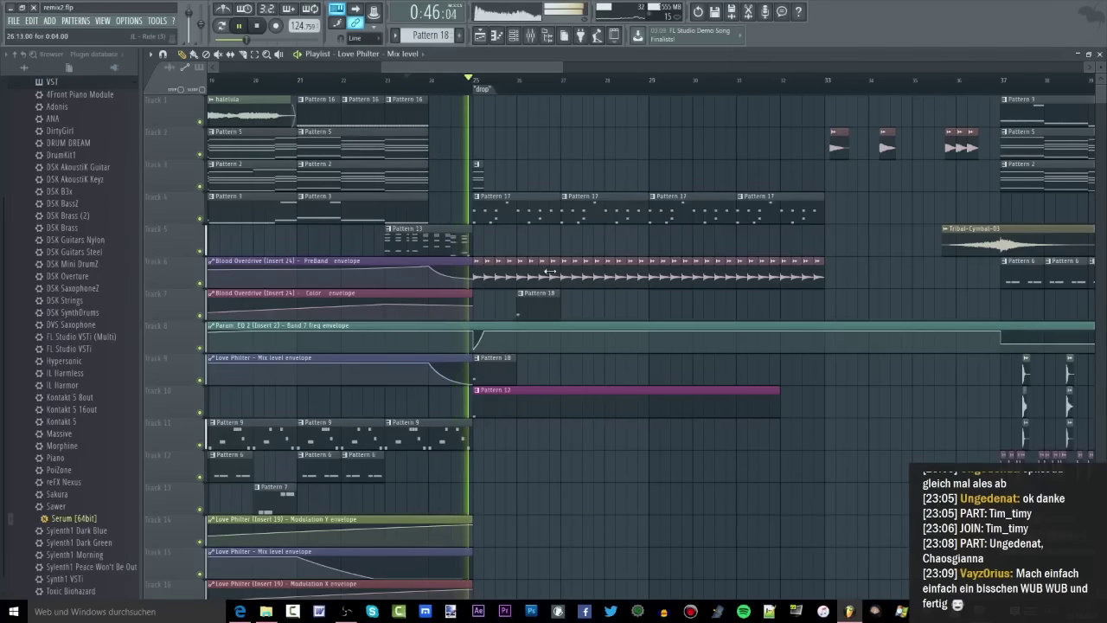
key("space")
Place a Pattern 13 clip on Track 2 at bar 25 and set the playback position to the drop marker
left_click_drag(499, 149, 515, 131)
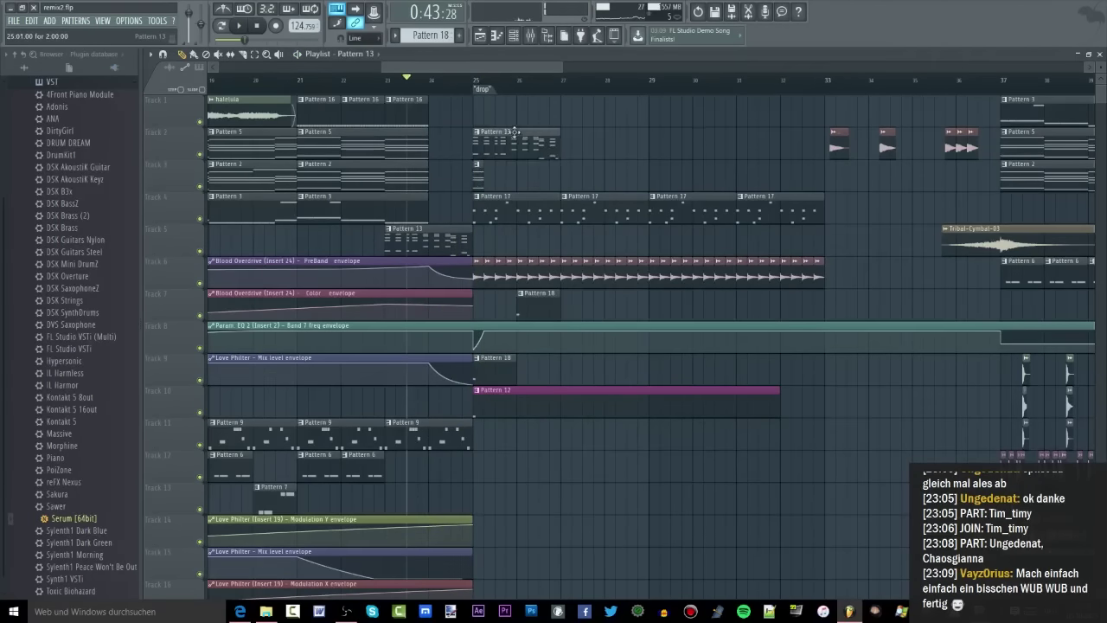
left_click(481, 89)
Open Pattern 18's Serum notes and move the D#6 note to C#6 on the third step of beat 1
scroll(481, 89, "up", 1)
scroll(506, 320, "up", 1)
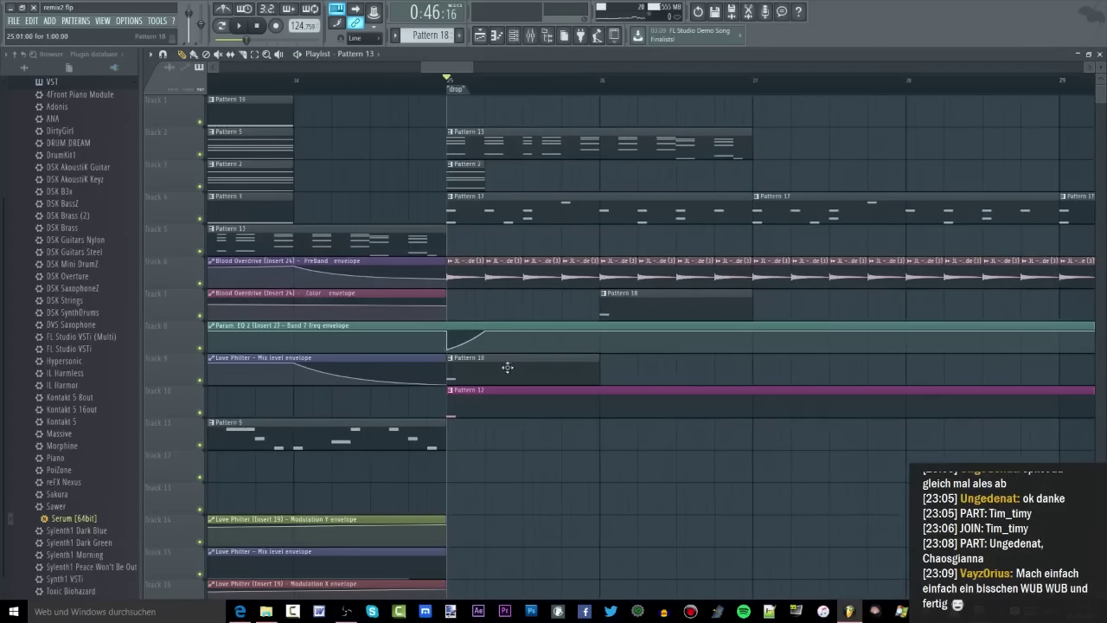
double_click(480, 370)
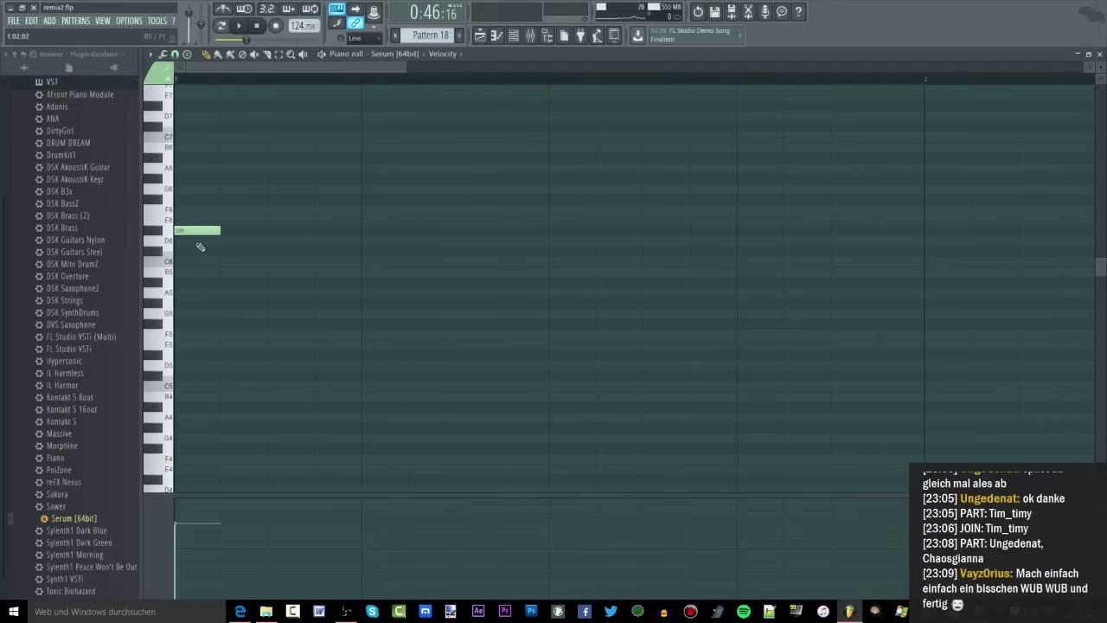
left_click_drag(194, 237, 287, 258)
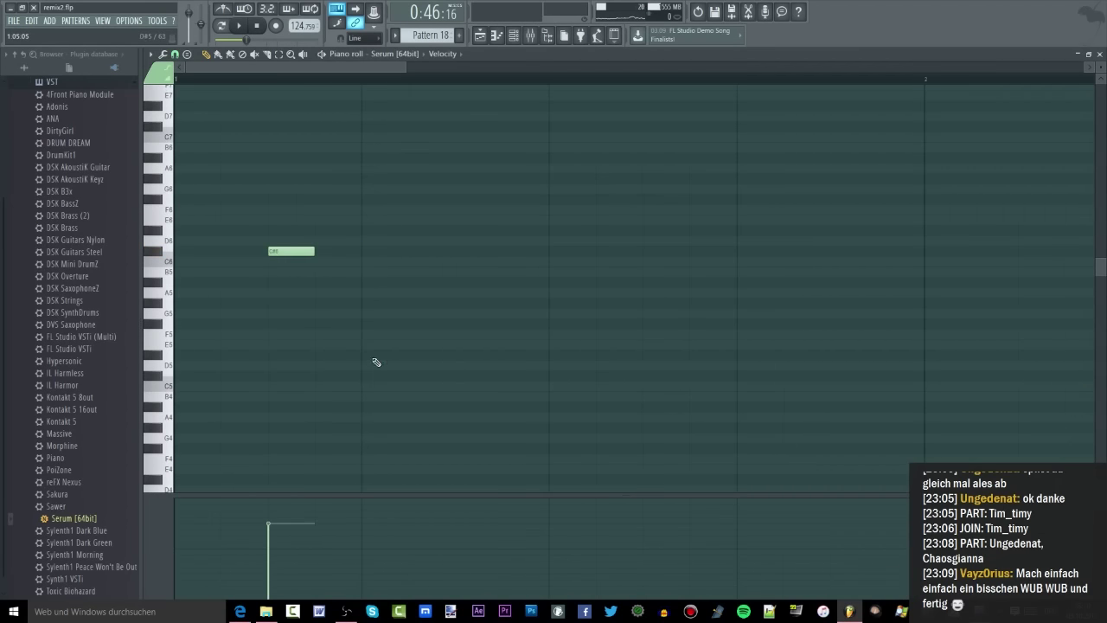
Move the C#6 note to F5 at the start of bar 1, and open Serum to audition its BA bass presets
left_click_drag(299, 253, 204, 336)
key("F6")
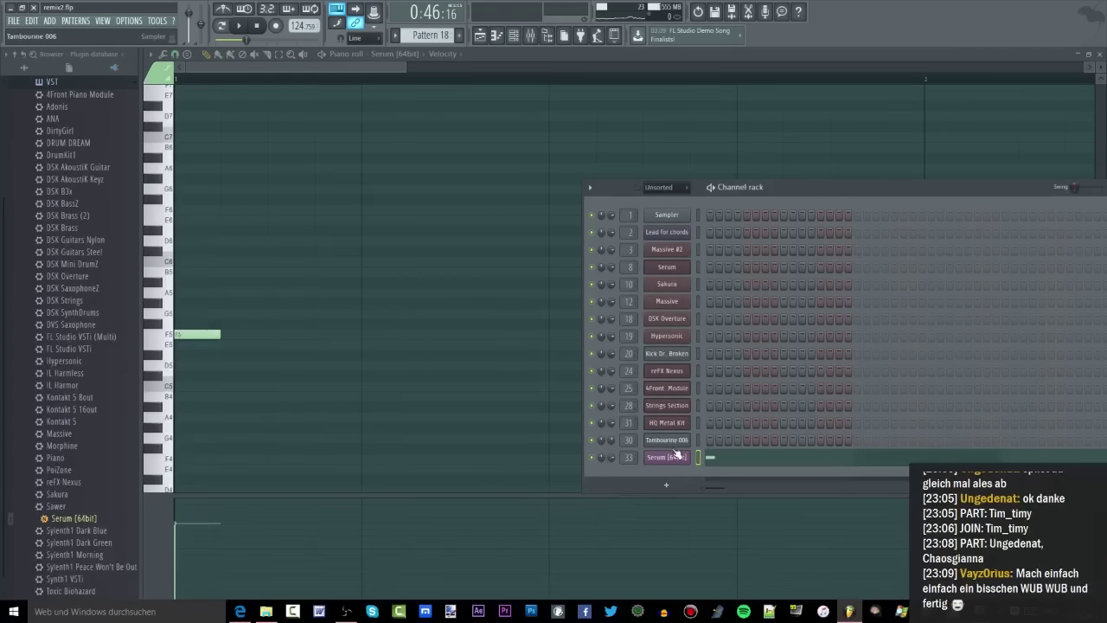
left_click(666, 457)
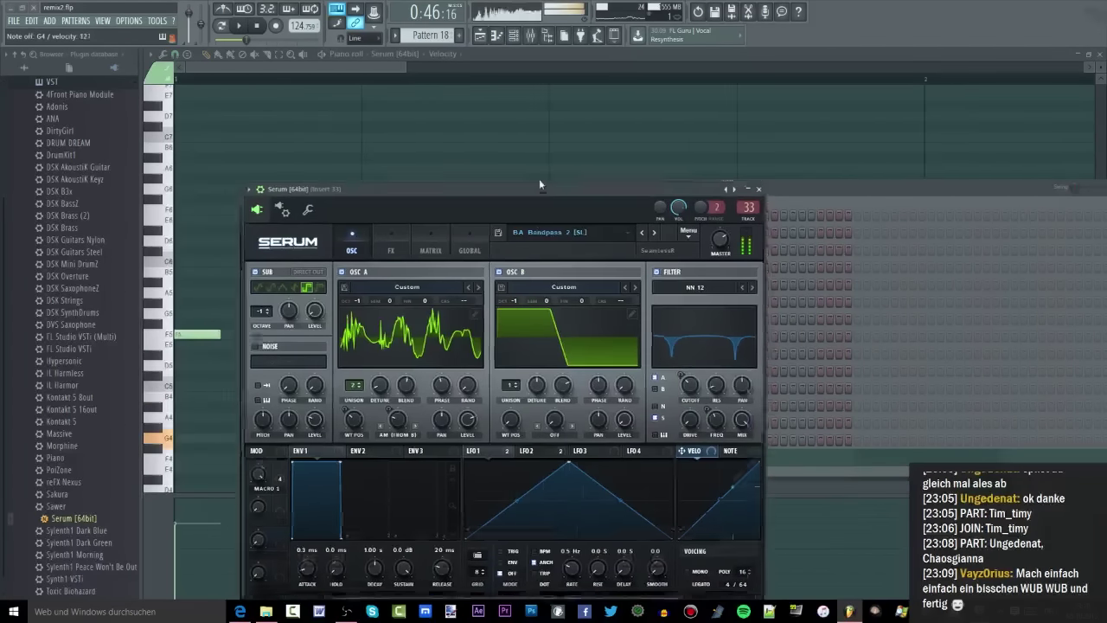
left_click(648, 161)
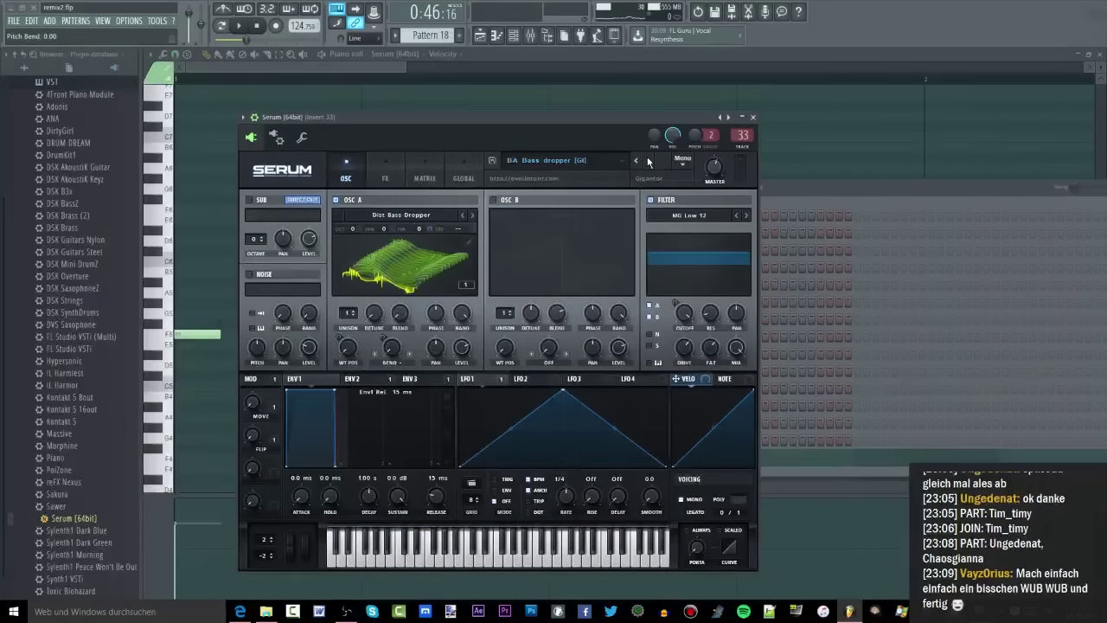
left_click(648, 161)
left_click(647, 161)
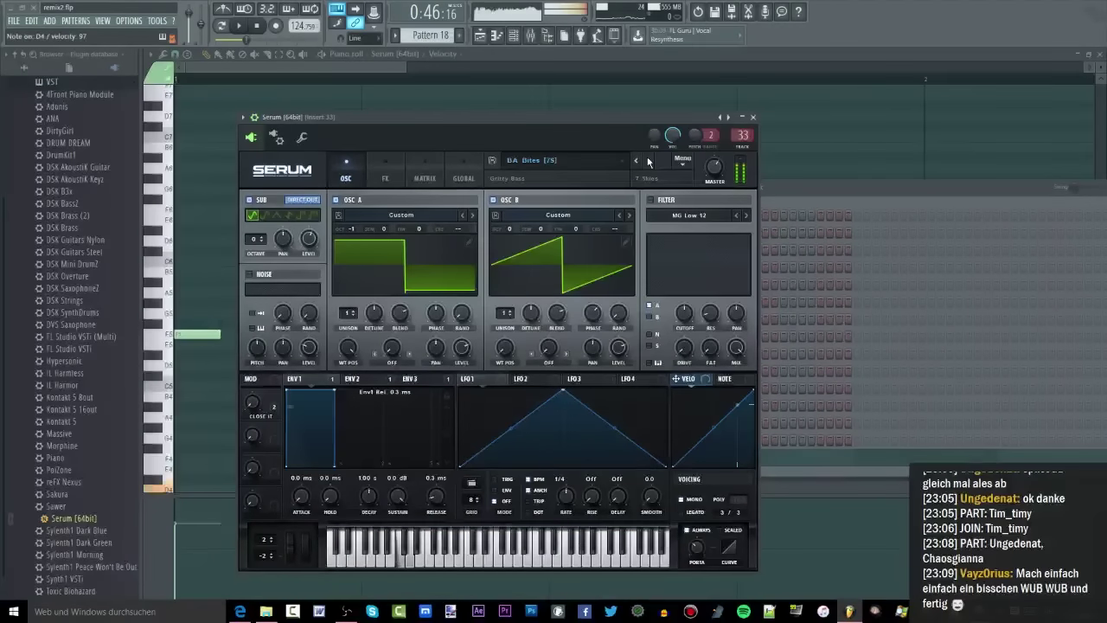
Lower the mixer level of Insert 33 to about 71% and switch Serum to the BA DarkWobble [CFA] preset
left_click(531, 35)
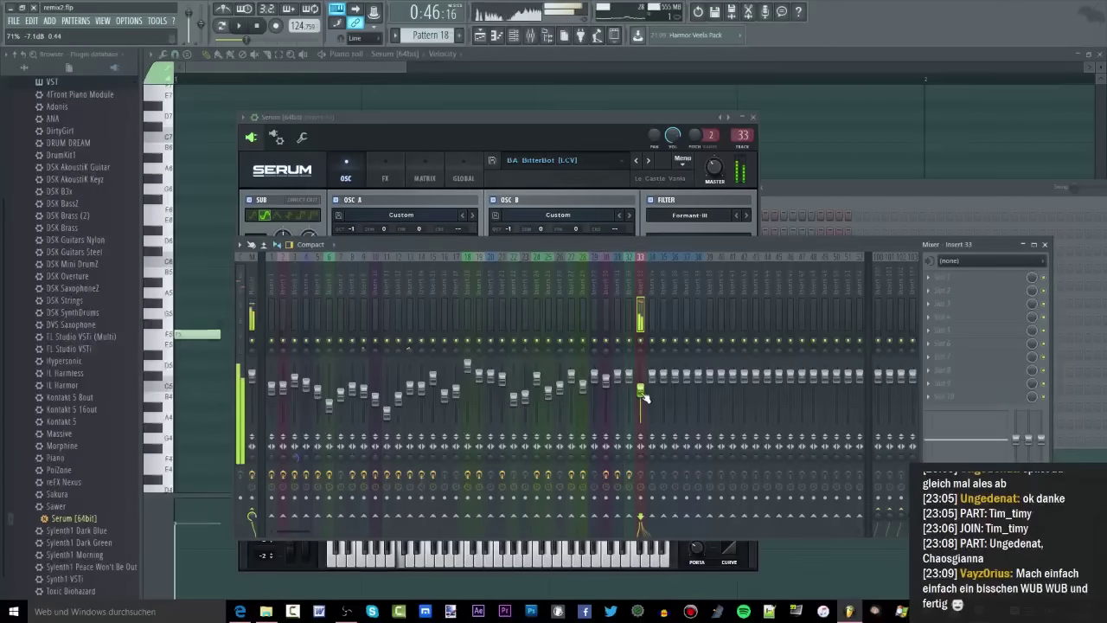
left_click(630, 135)
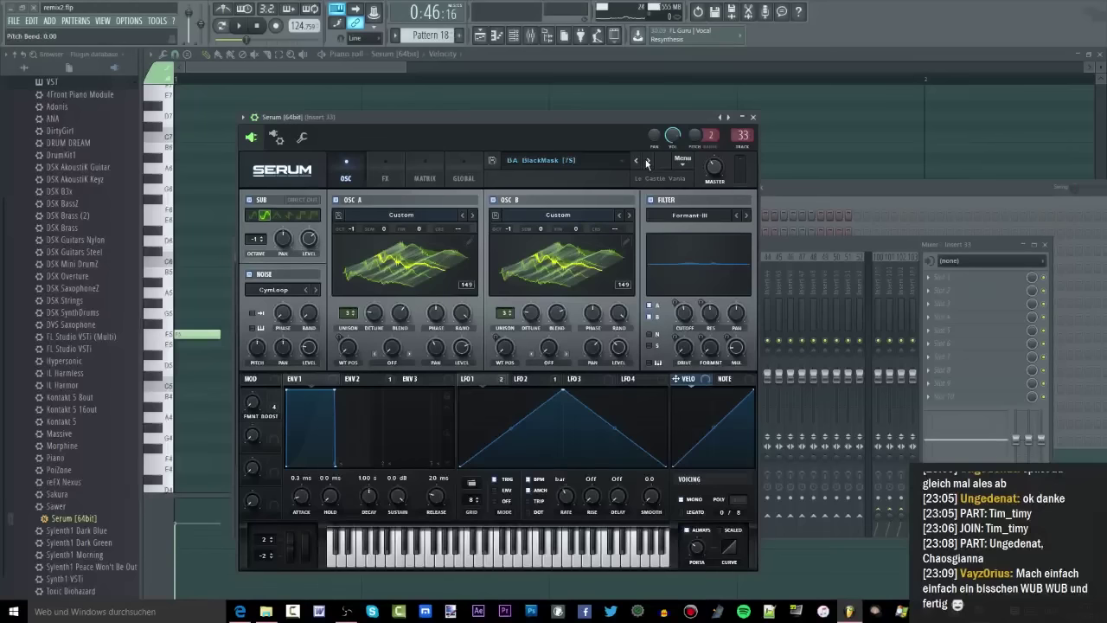
left_click(647, 161)
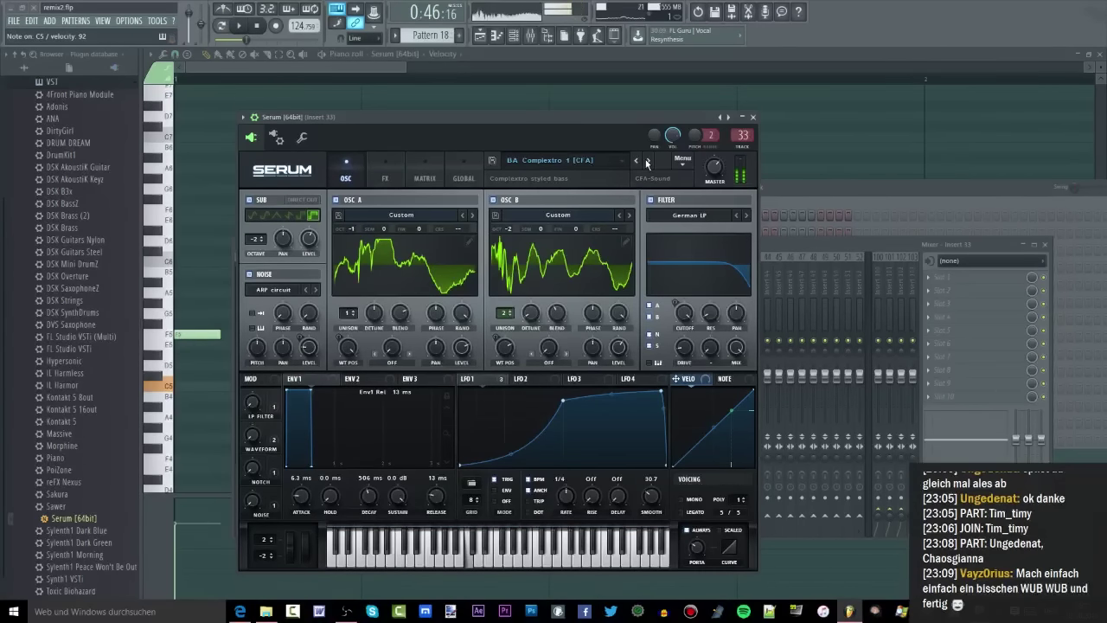
left_click(647, 161)
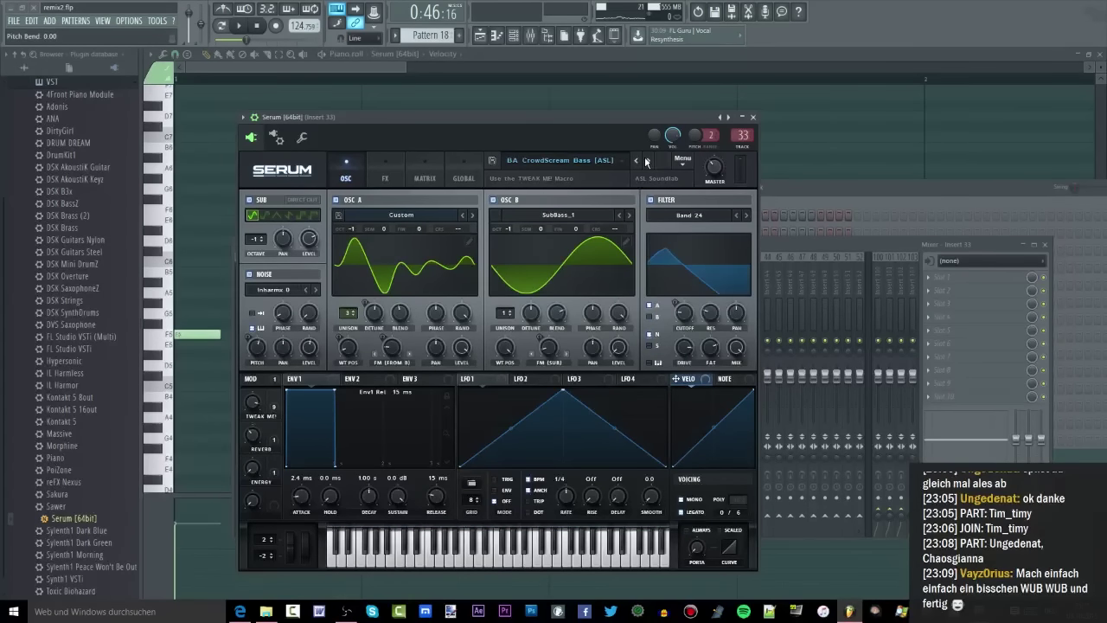
key("z")
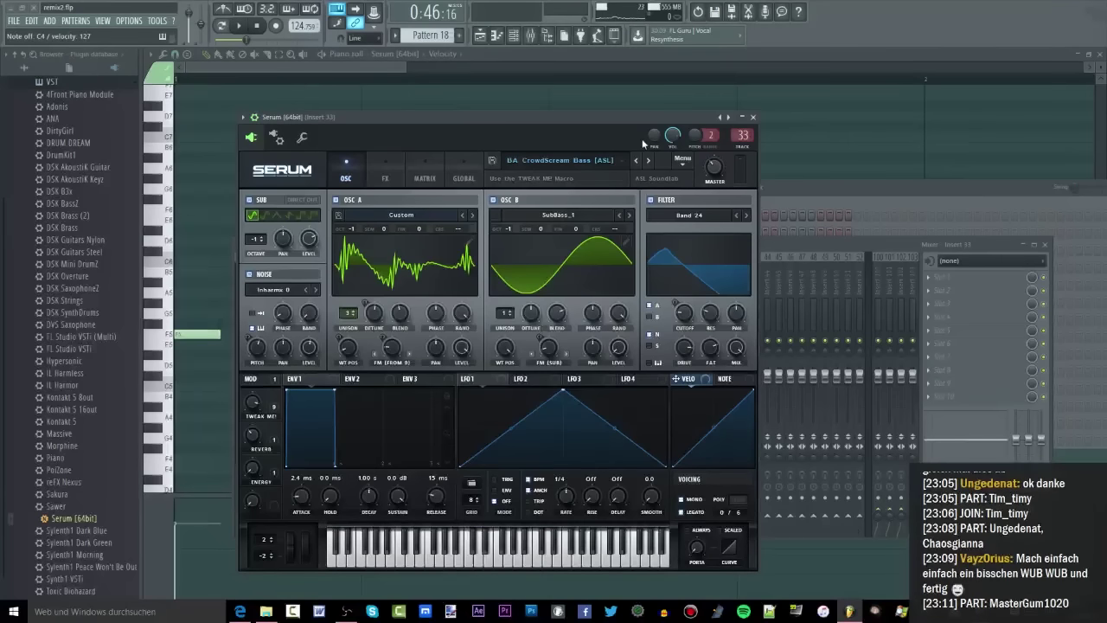
left_click(648, 160)
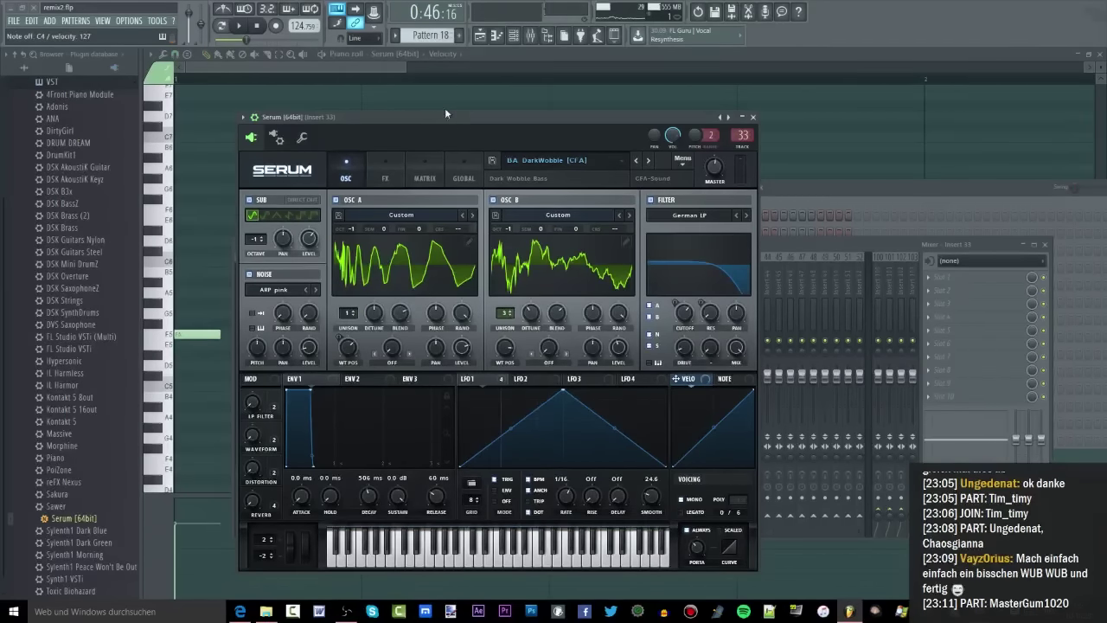
Delete the F5 note from Pattern 18's Serum piano roll
left_click(402, 65)
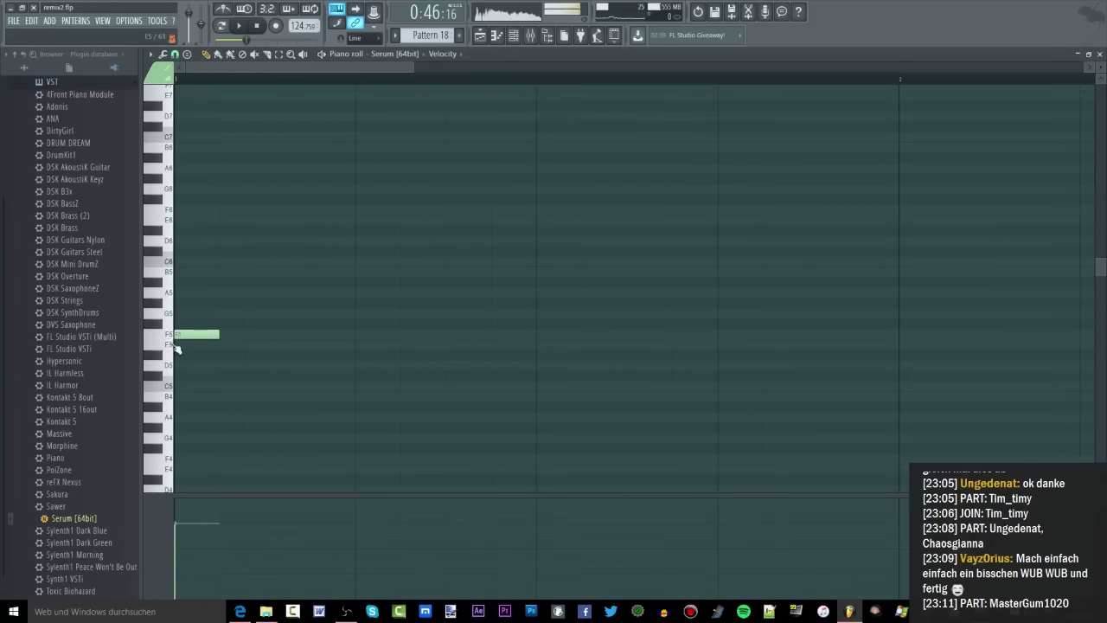
scroll(242, 259, "down", 3)
right_click(208, 215)
scroll(260, 277, "down", 4)
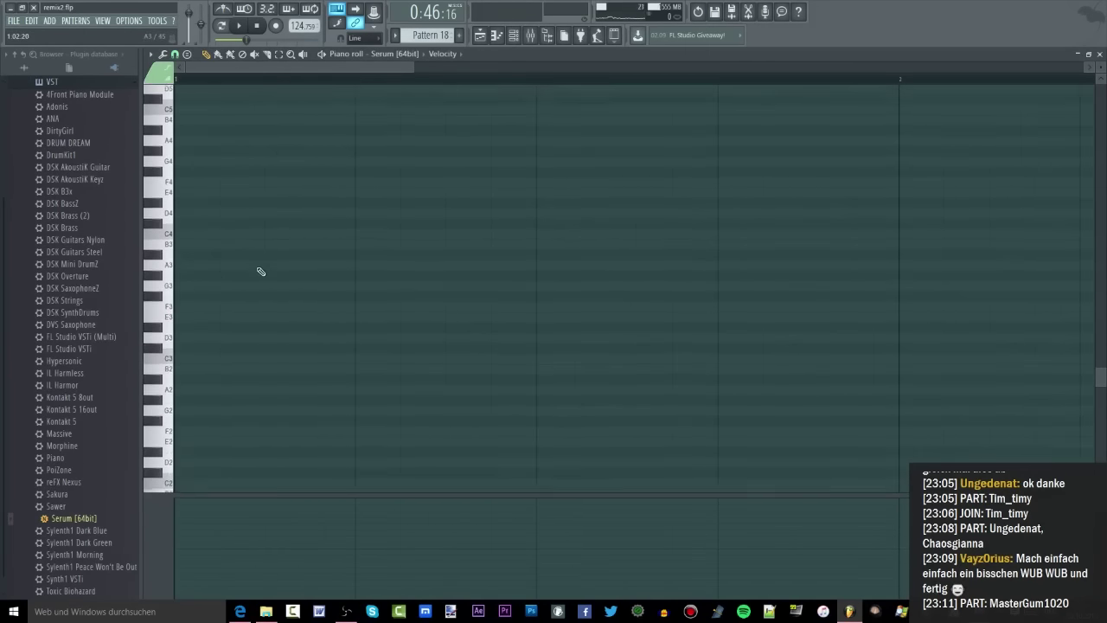
scroll(261, 298, "down", 1)
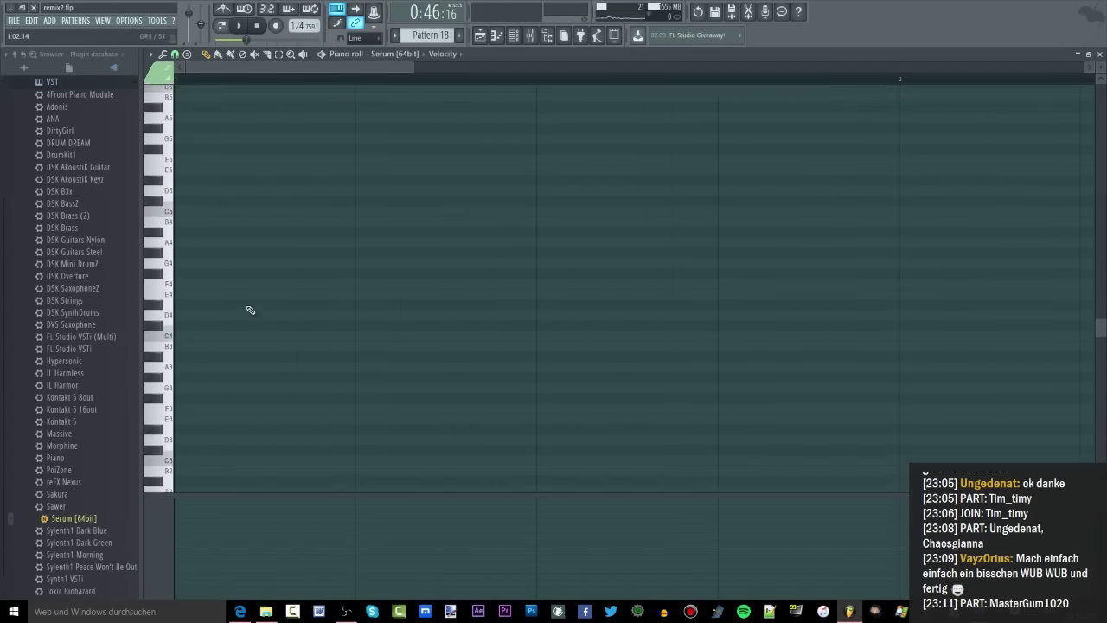
Add a C4 note at the start of Pattern 18 and lengthen it to fill the whole first bar
left_click(188, 198)
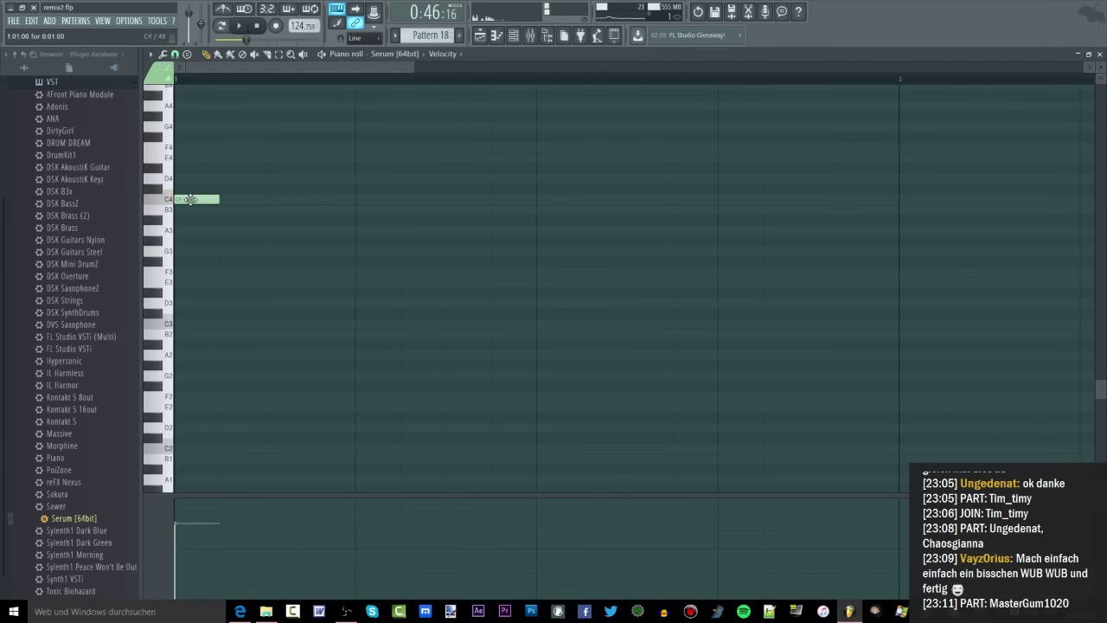
scroll(190, 200, "down", 4)
left_click_drag(192, 200, 448, 200)
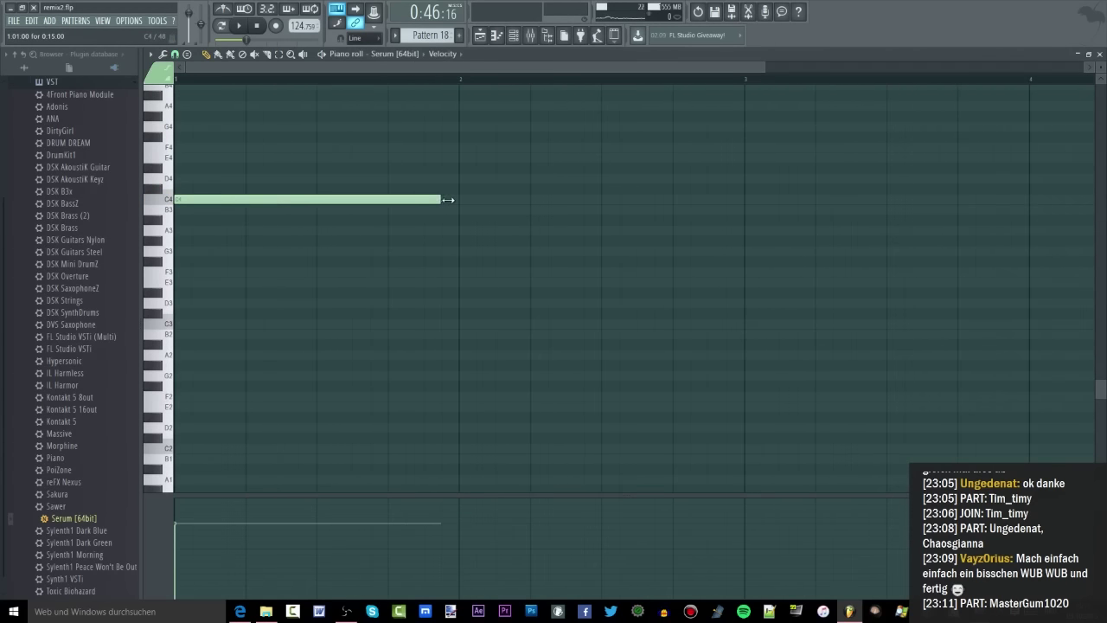
scroll(299, 220, "down", 2)
scroll(193, 138, "up", 5)
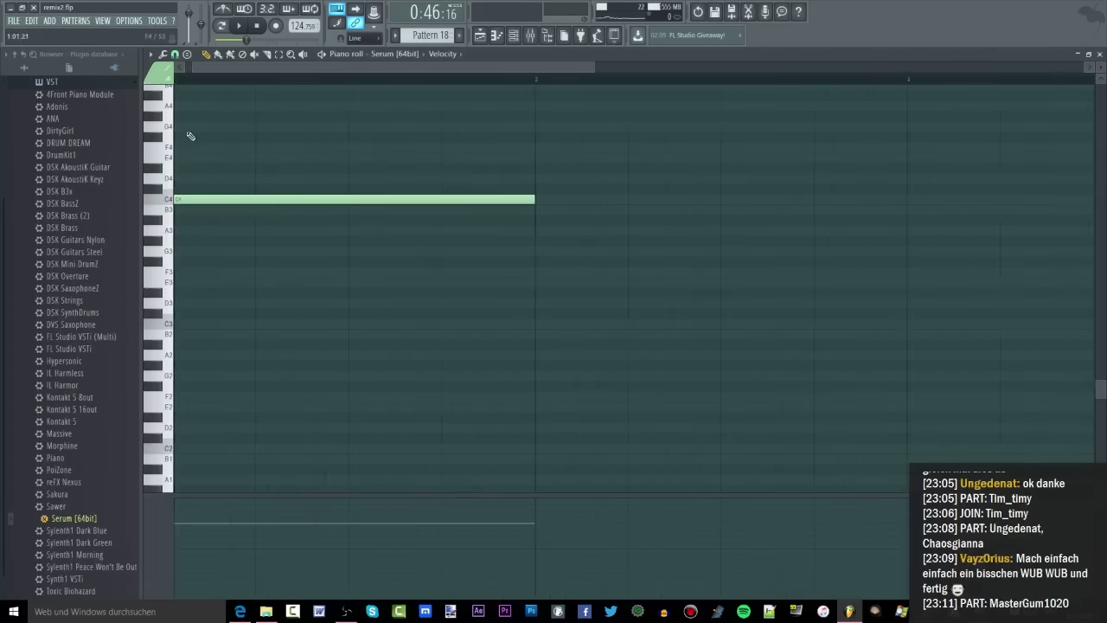
scroll(183, 71, "up", 1)
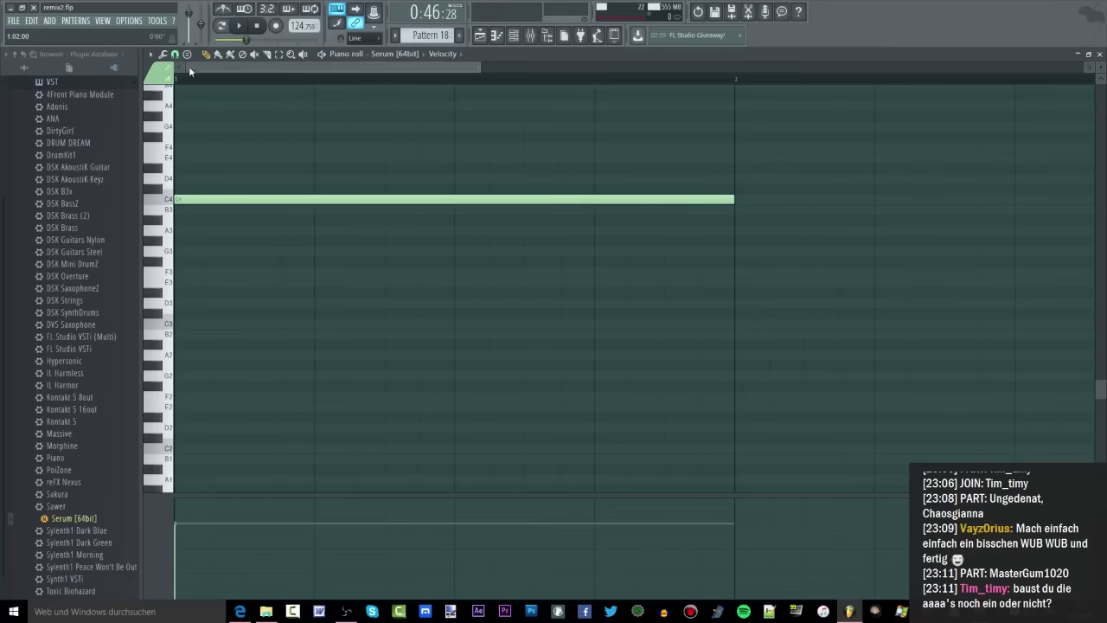
left_click(513, 35)
left_click(531, 37)
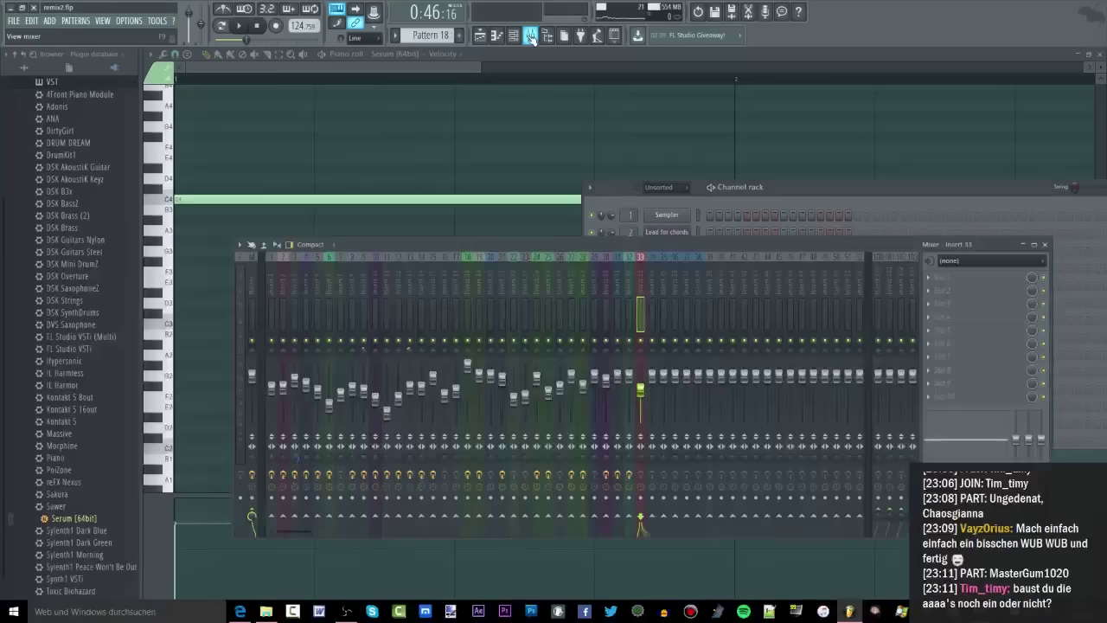
left_click(531, 37)
left_click_drag(482, 69, 479, 346)
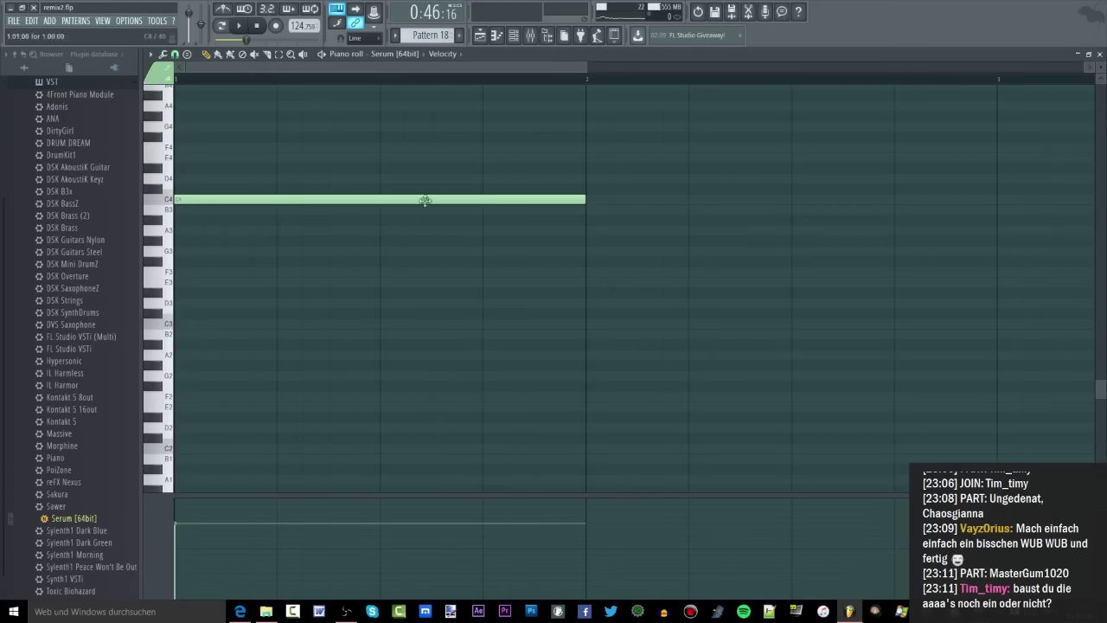
Open the Serum channel's plugin window and the mixer, and spread the two windows apart
left_click(513, 34)
left_click(650, 462)
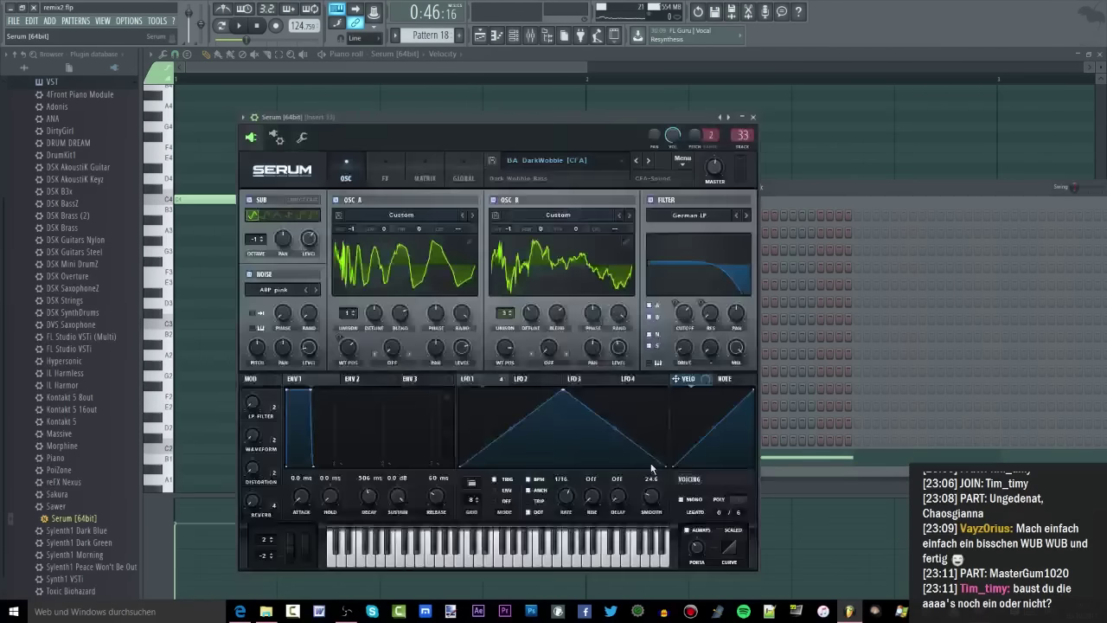
left_click(529, 39)
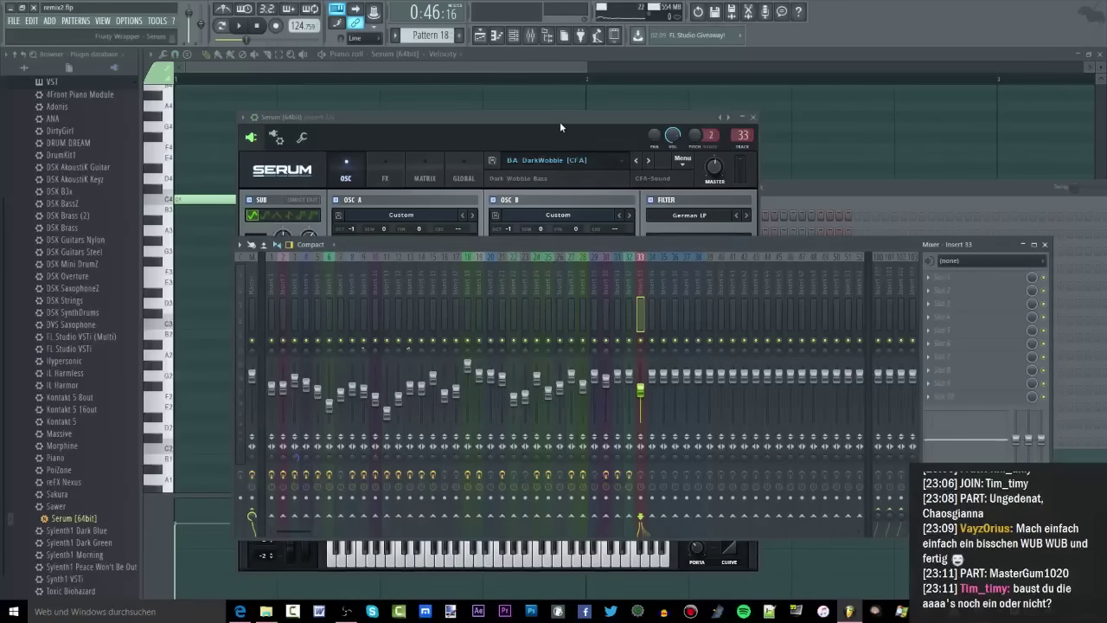
left_click_drag(559, 127, 422, 130)
left_click_drag(660, 242, 675, 249)
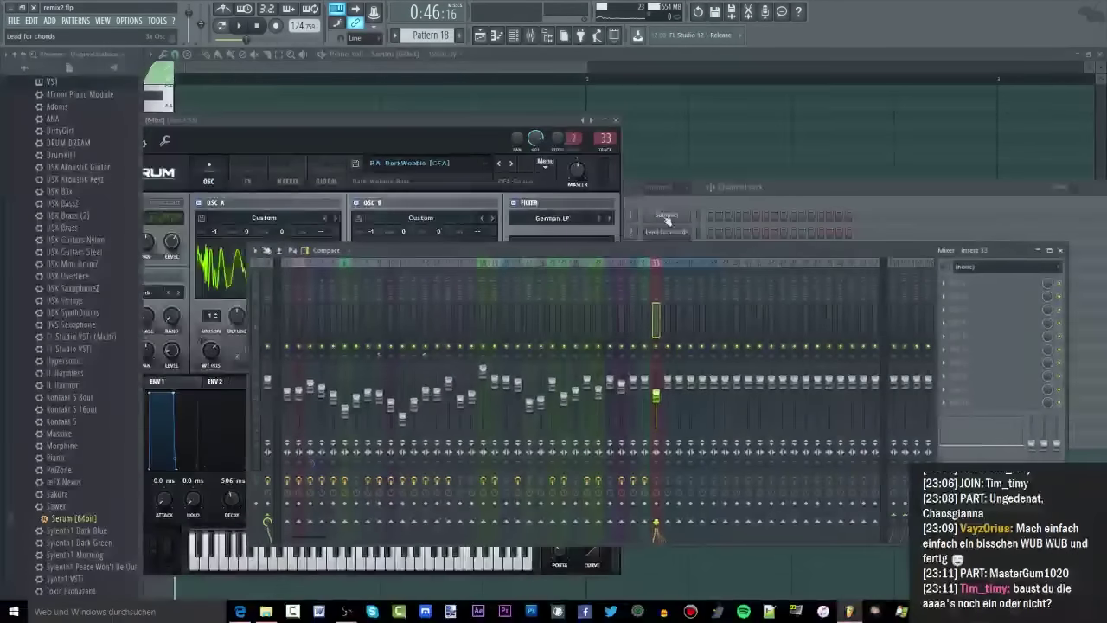
left_click(542, 119)
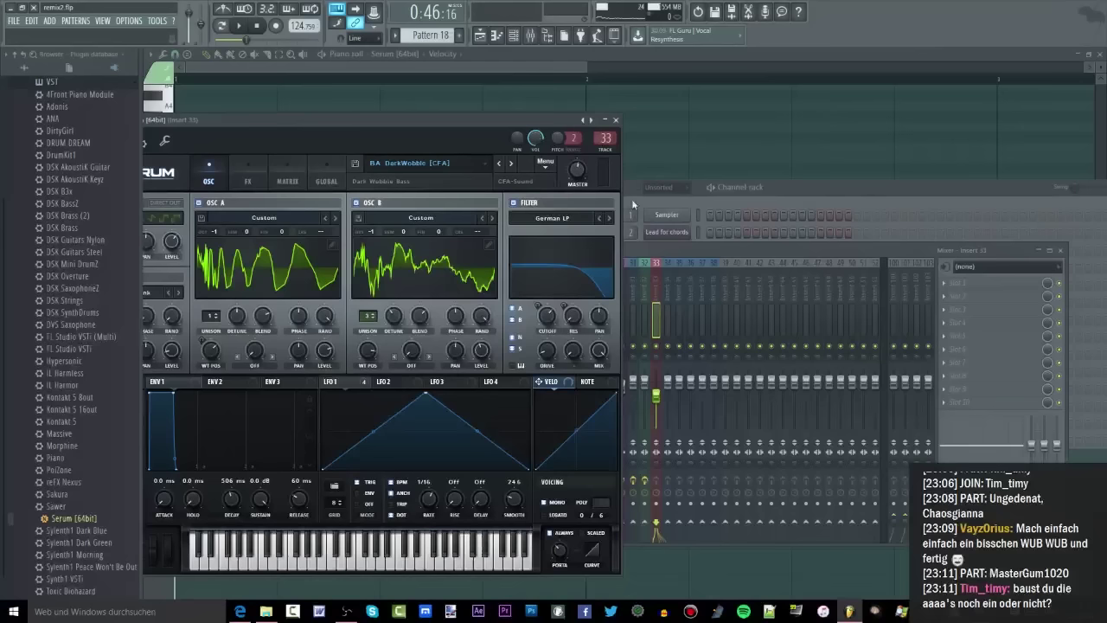
left_click(647, 249)
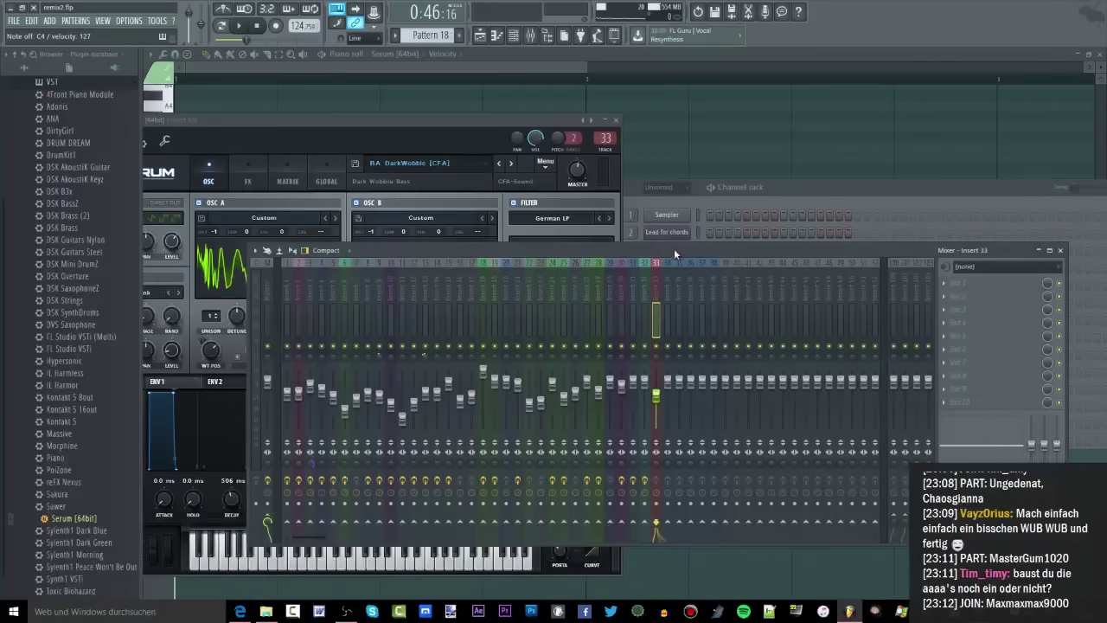
Open Pattern 17's HQ Metal Kit notes from the playlist and add closed hat hits on steps 3 and 7 of bar 2
left_click(480, 36)
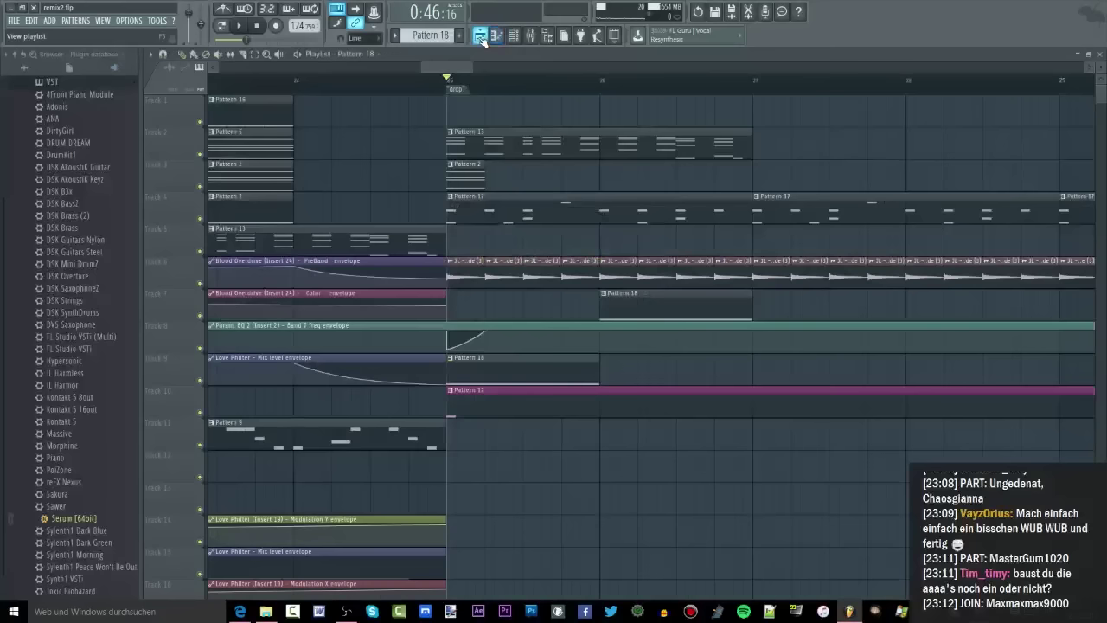
left_click(480, 36)
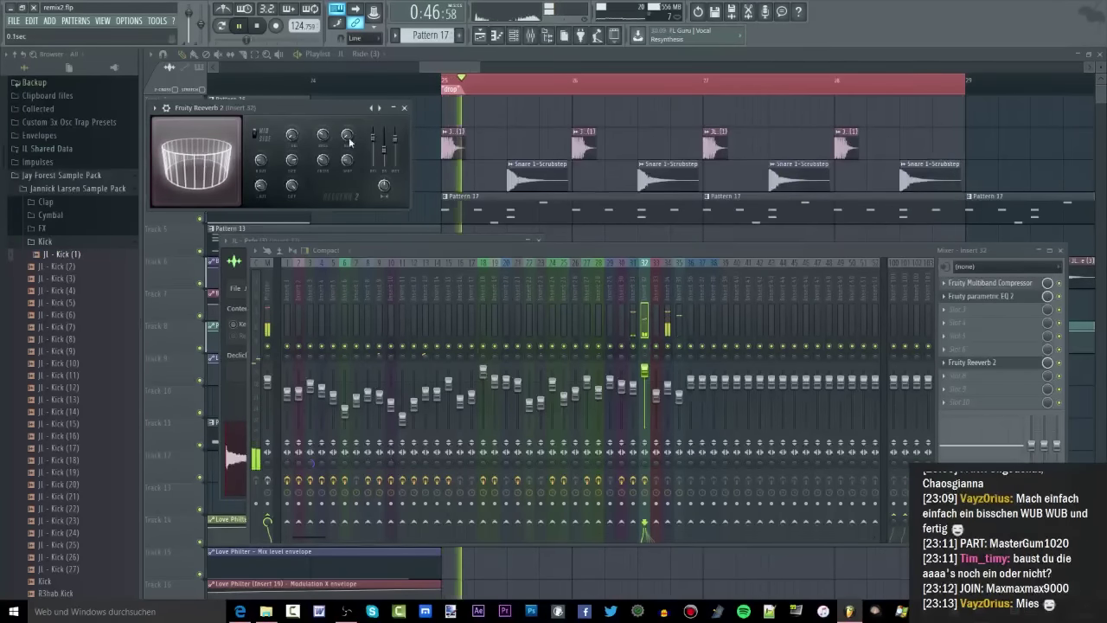
right_click(536, 141, "ctrl")
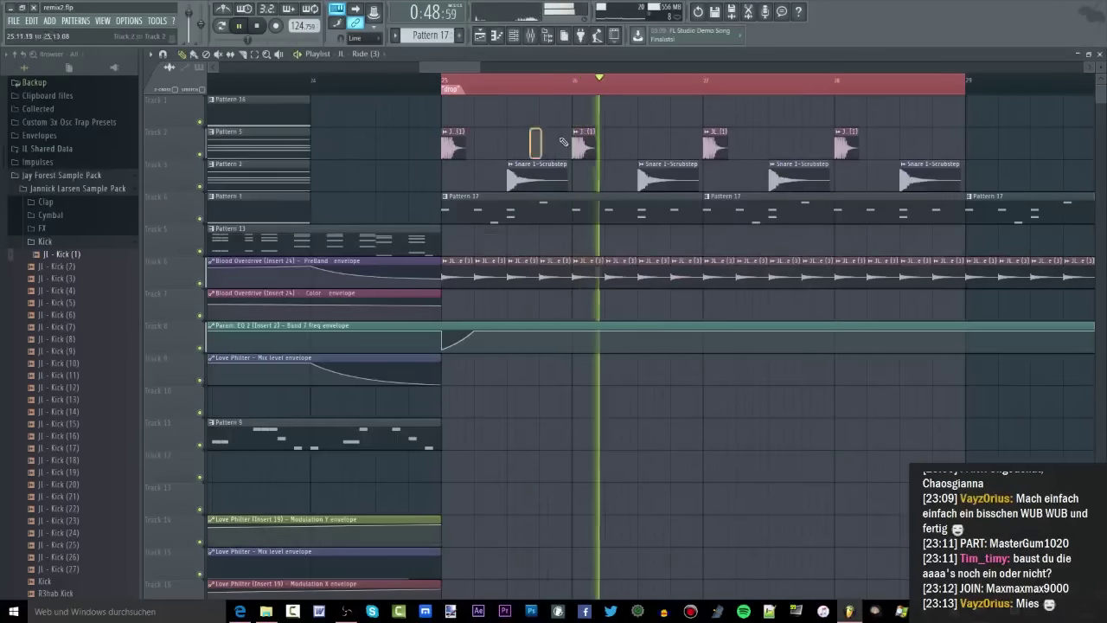
scroll(517, 131, "down", 3)
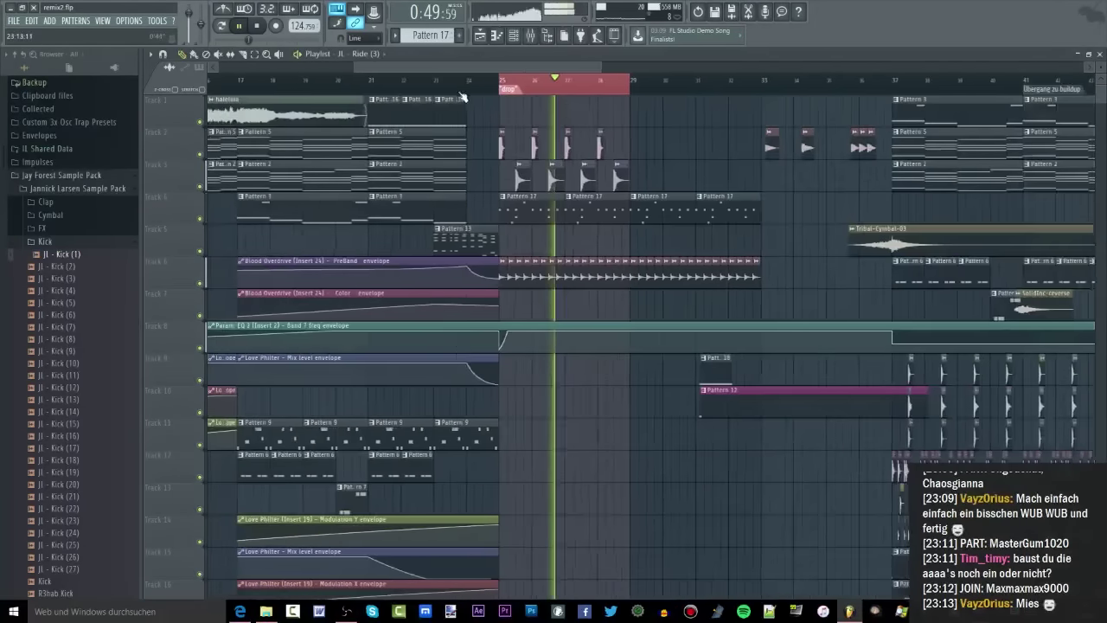
double_click(514, 217)
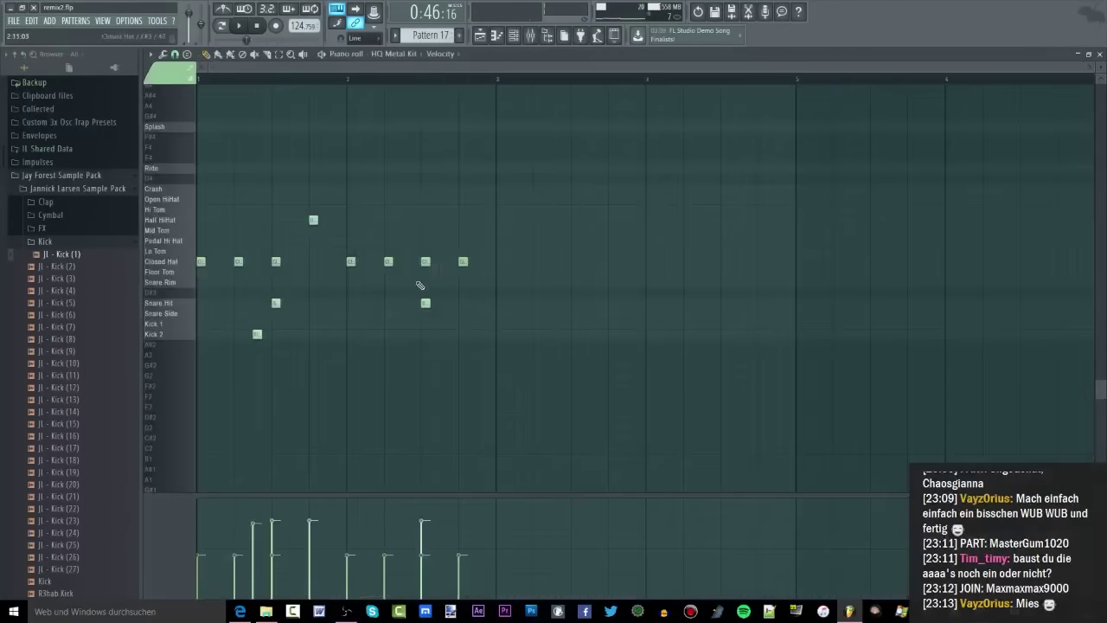
scroll(208, 264, "up", 2)
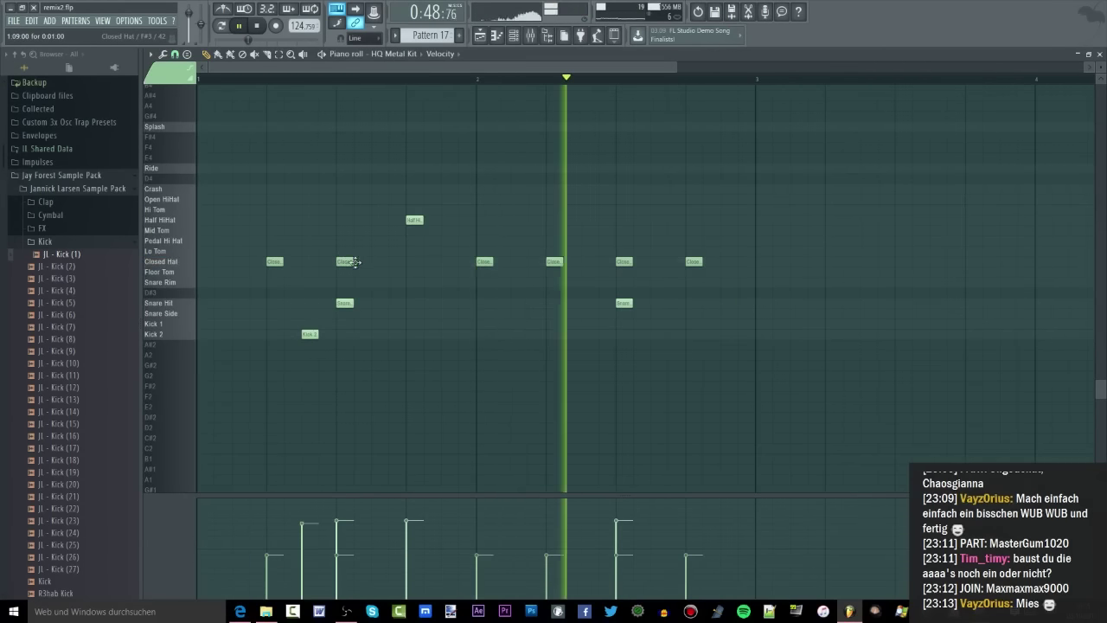
left_click(518, 261)
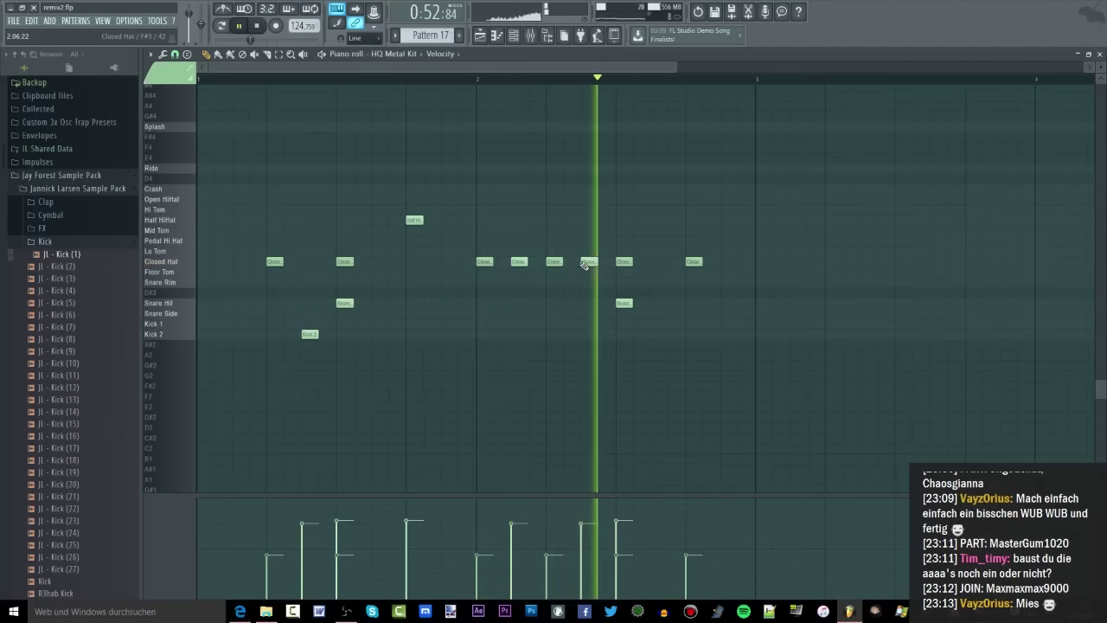
left_click(589, 261)
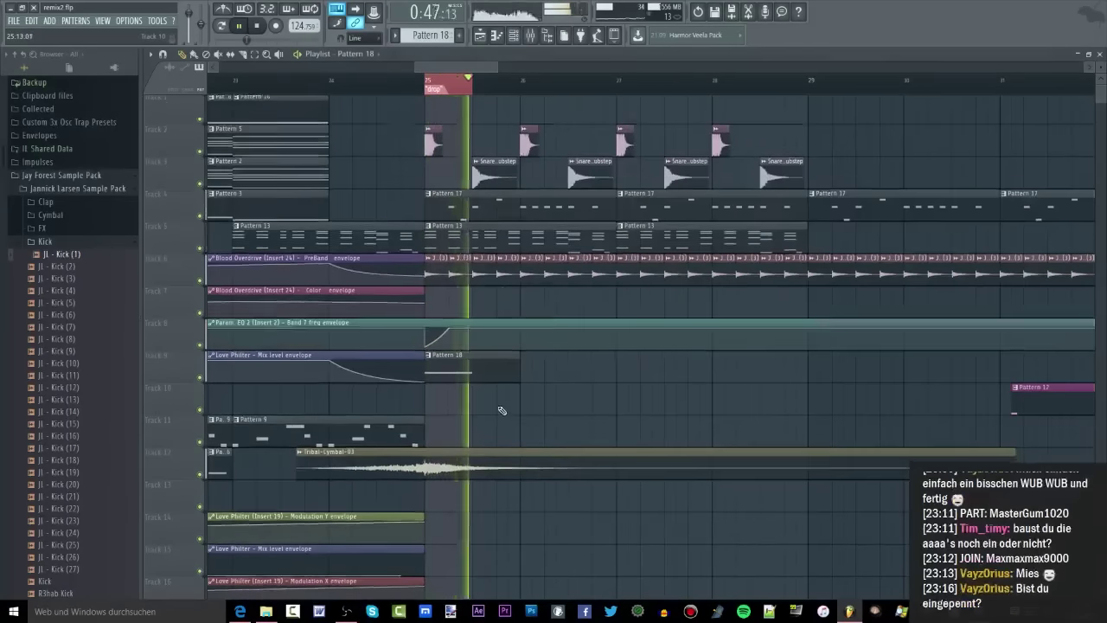
Stop playback and duplicate the Tribal-Cymbal-01 clip near bar 13 on Track 22 to the start of the drop at bar 25
key("space")
scroll(489, 357, "down", 2, "ctrl")
scroll(523, 349, "up", 2)
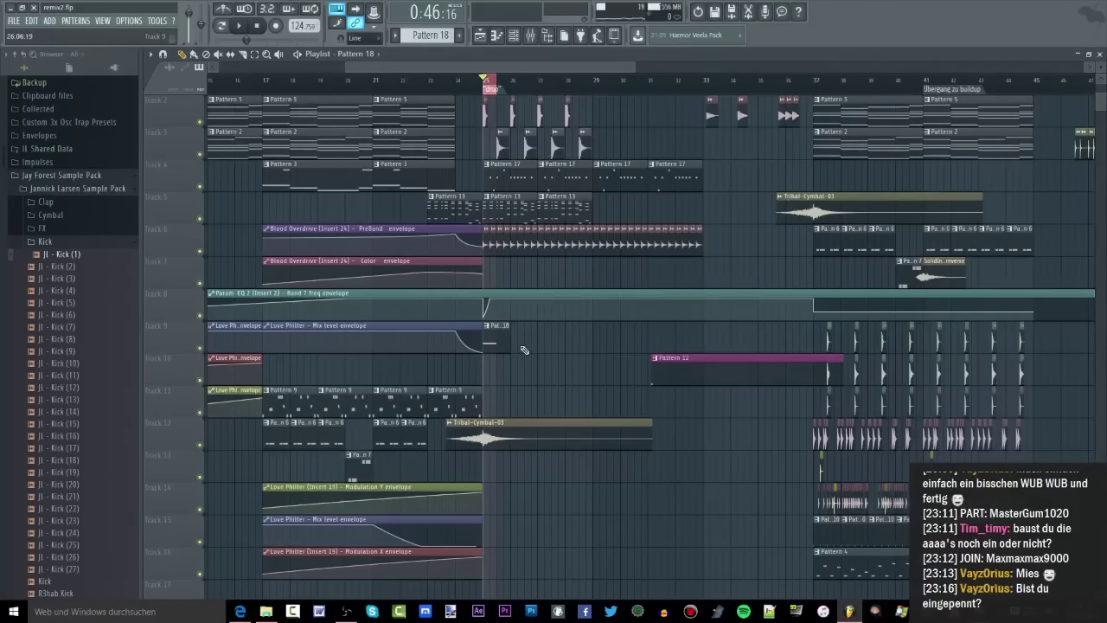
scroll(523, 350, "down", 4)
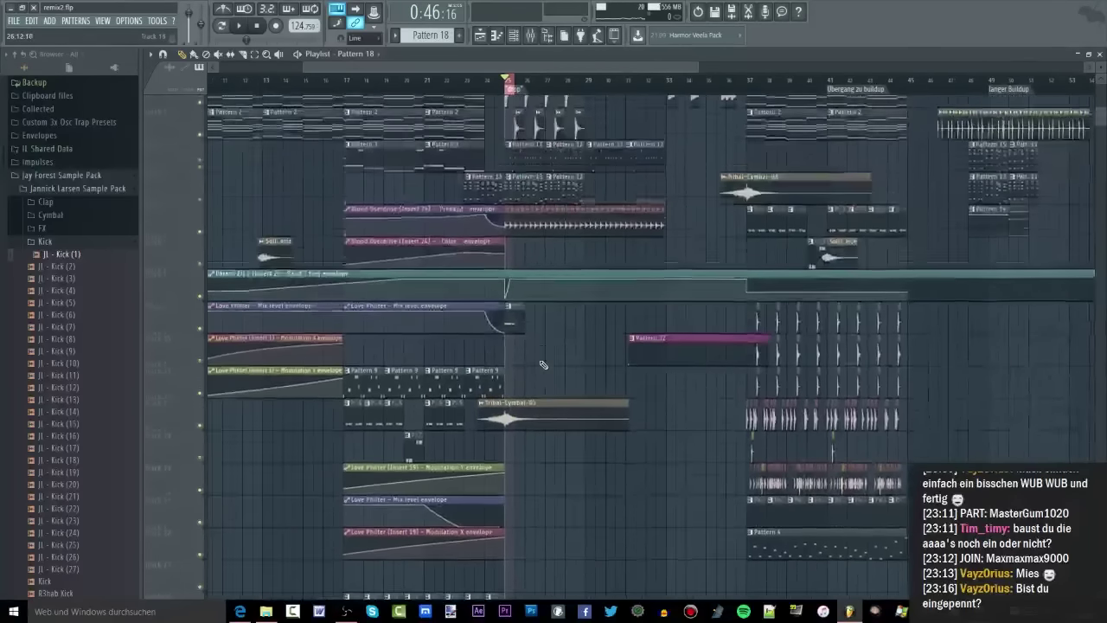
scroll(543, 364, "down", 10)
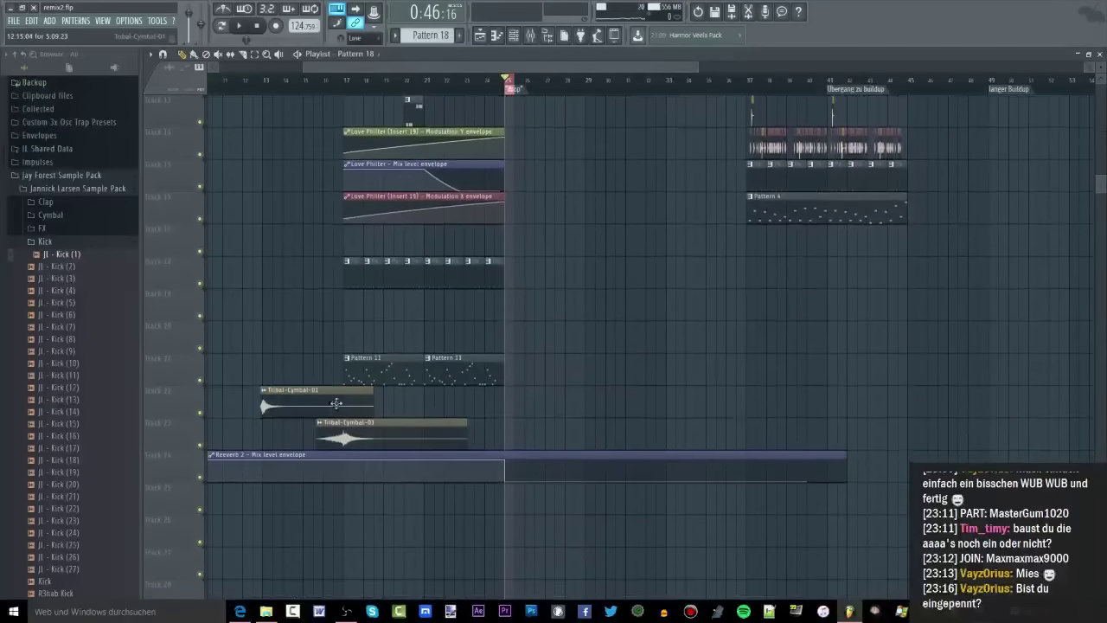
left_click_drag(336, 403, 557, 409)
scroll(562, 389, "up", 4)
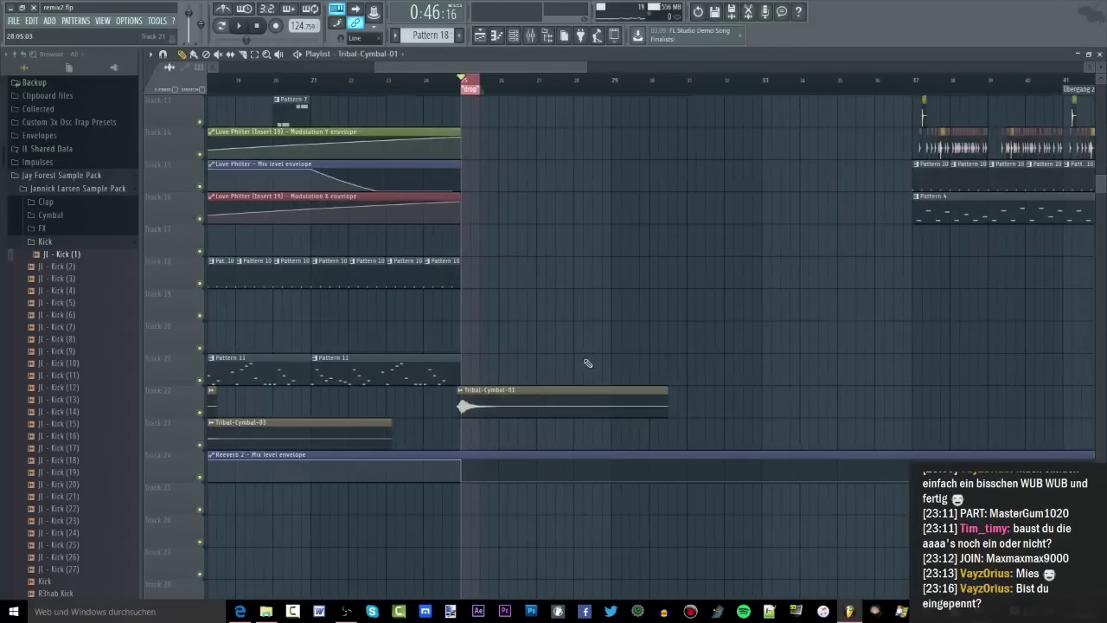
scroll(531, 338, "up", 7)
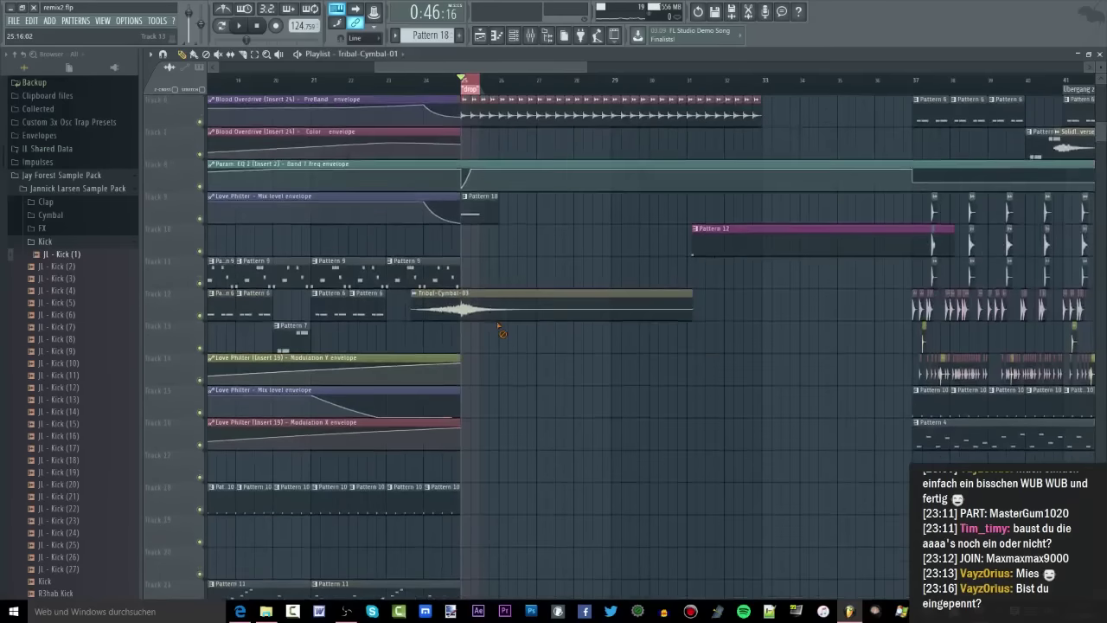
Play the arrangement from just before bar 25 to check how the cymbal crash leads into the drop
left_click(435, 91)
key("space")
scroll(482, 320, "down", 5)
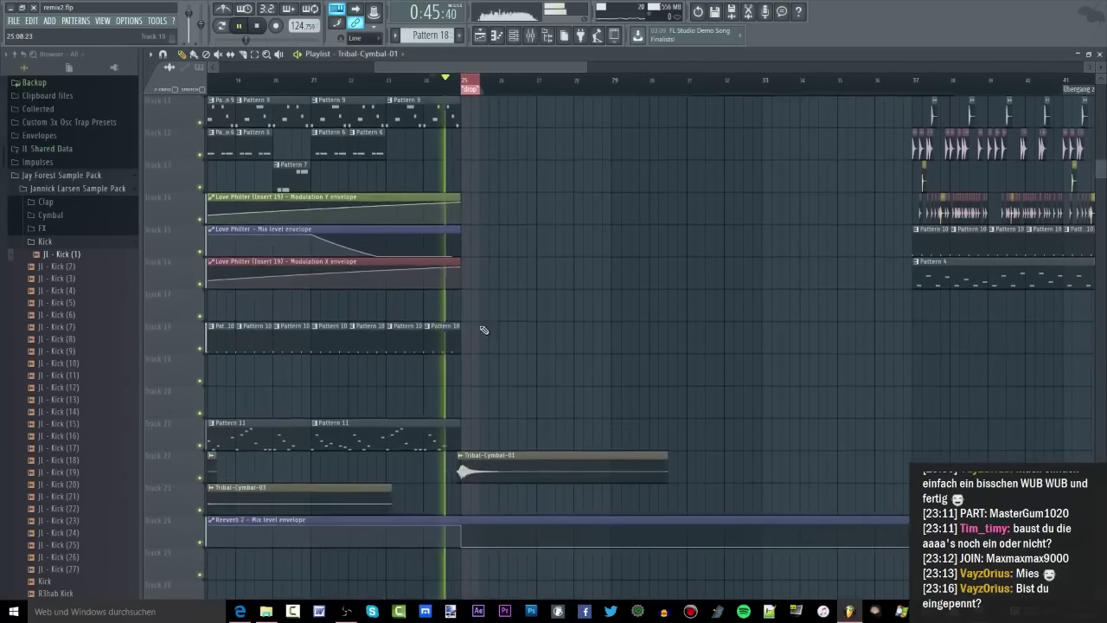
scroll(511, 323, "up", 7)
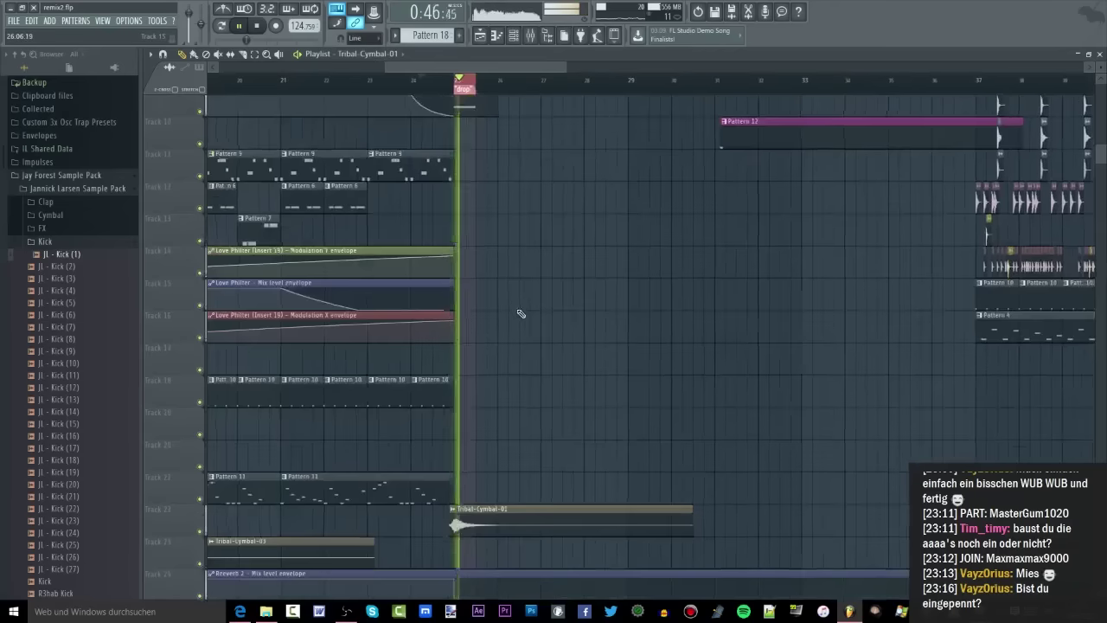
scroll(522, 319, "up", 3)
key("space")
scroll(498, 332, "up", 3)
scroll(484, 338, "down", 3)
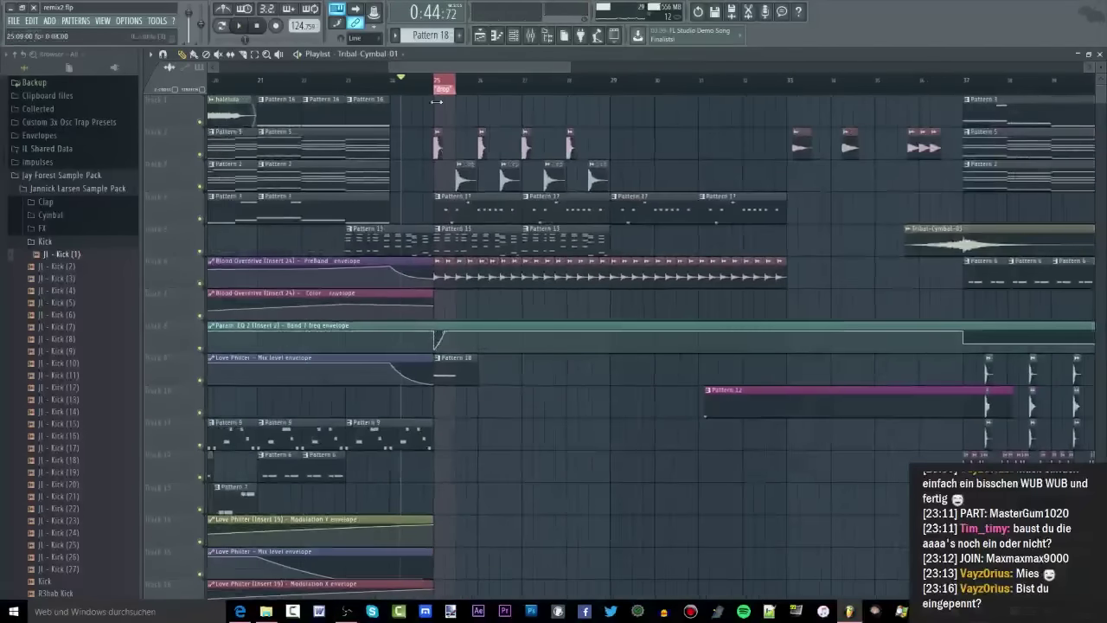
left_click(257, 25)
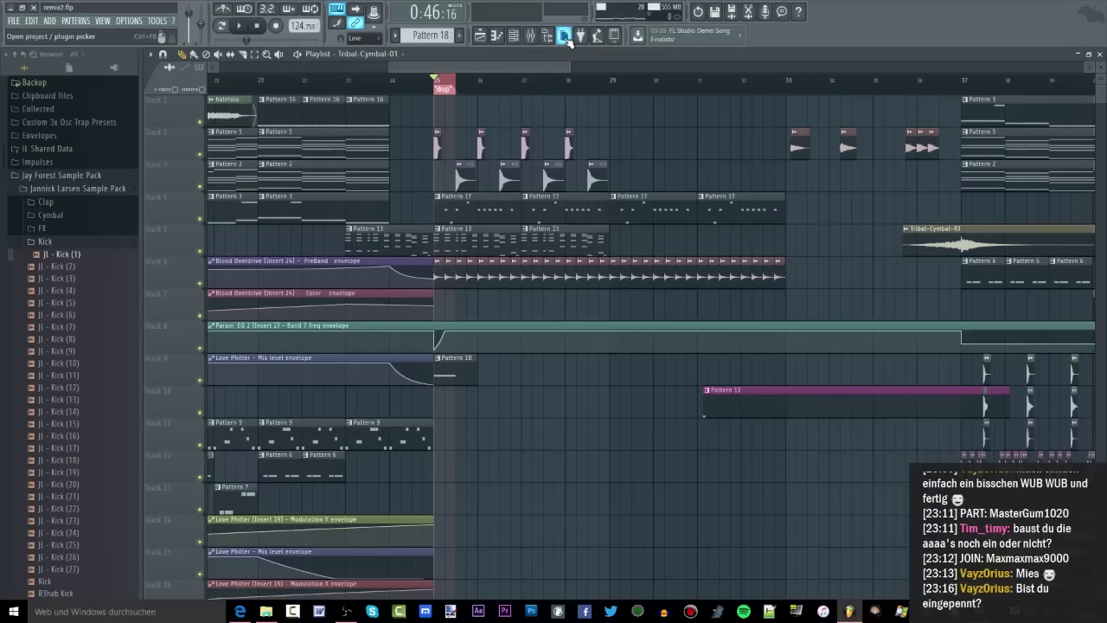
Open the mixer and play the drop to check the track levels
left_click(530, 35)
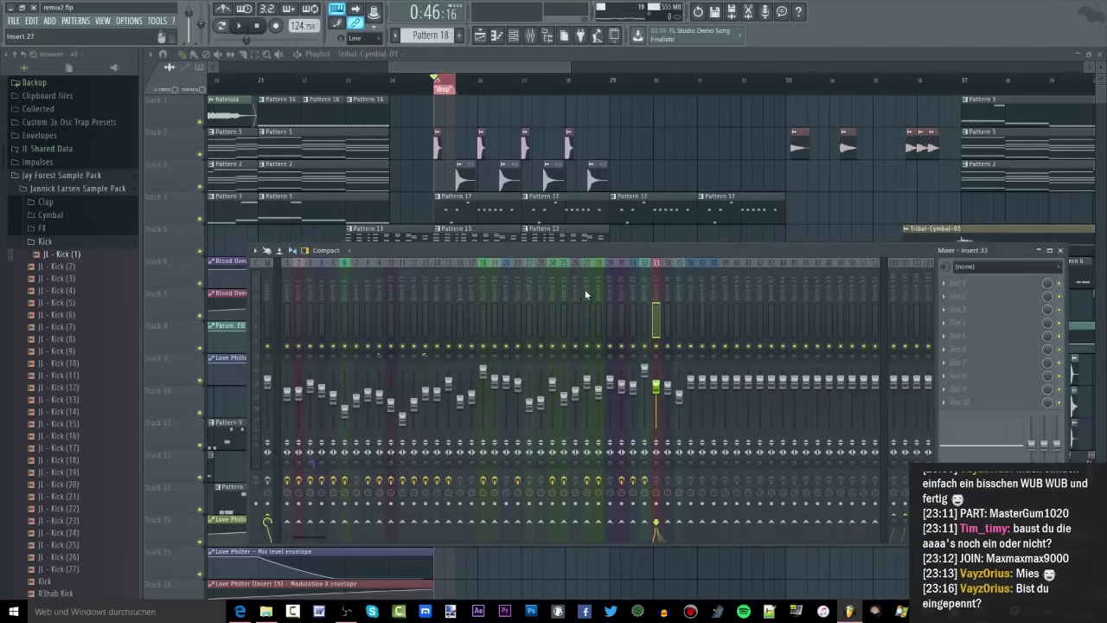
key("space")
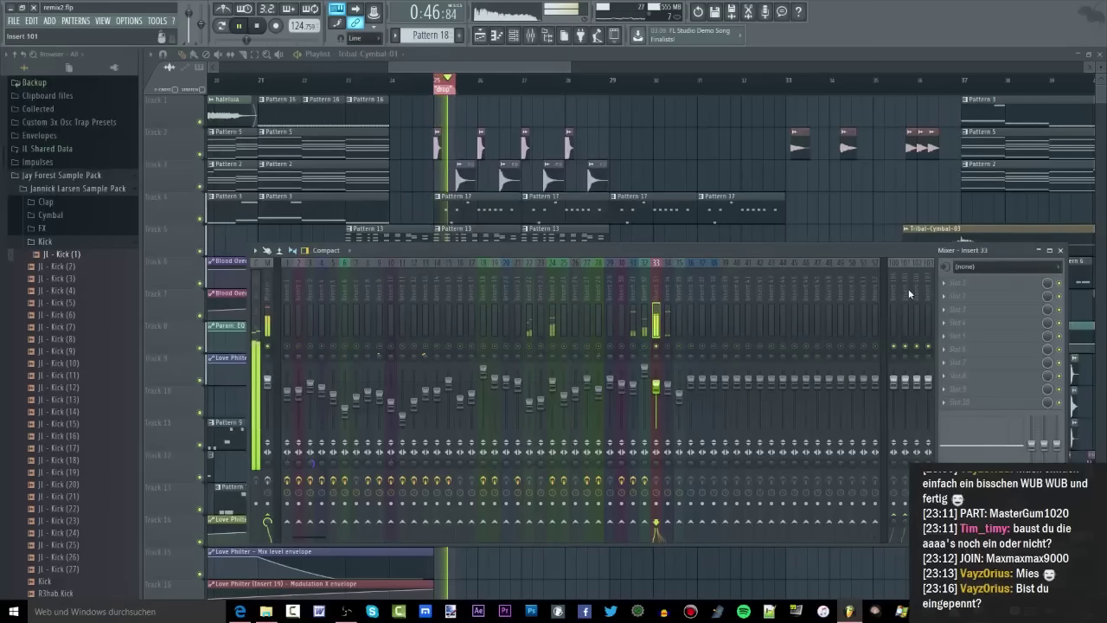
key("space")
key("F9")
Switch the Serum channel on insert 33 to the BA Digimods [ASL] preset and audition it in the drop
key("F6")
left_click(676, 461)
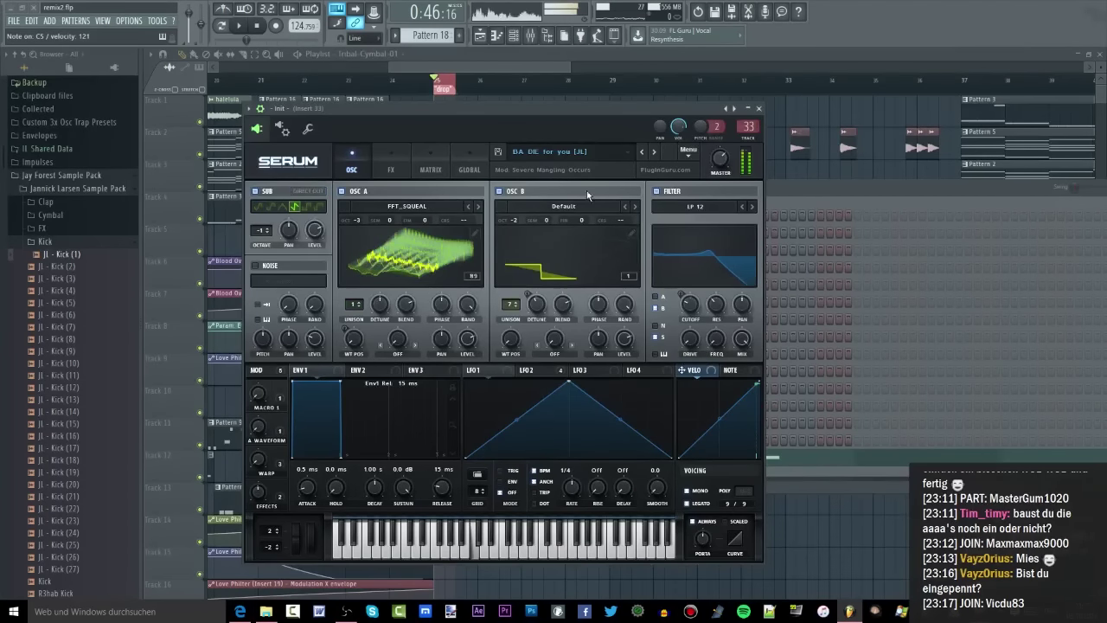
left_click(653, 152)
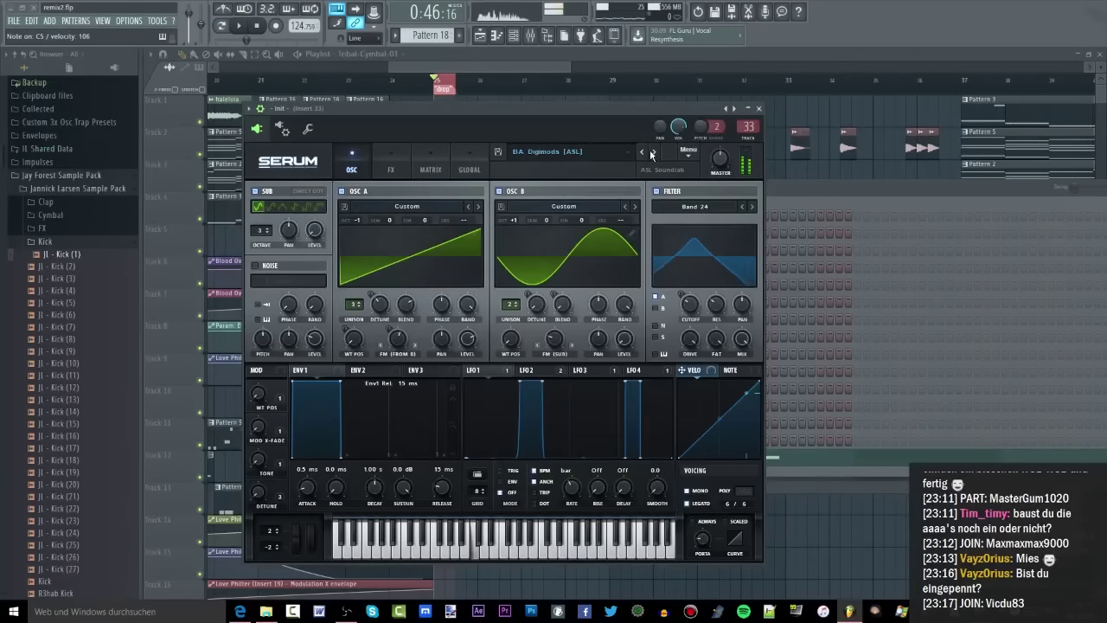
left_click_drag(589, 112, 626, 115)
key("space")
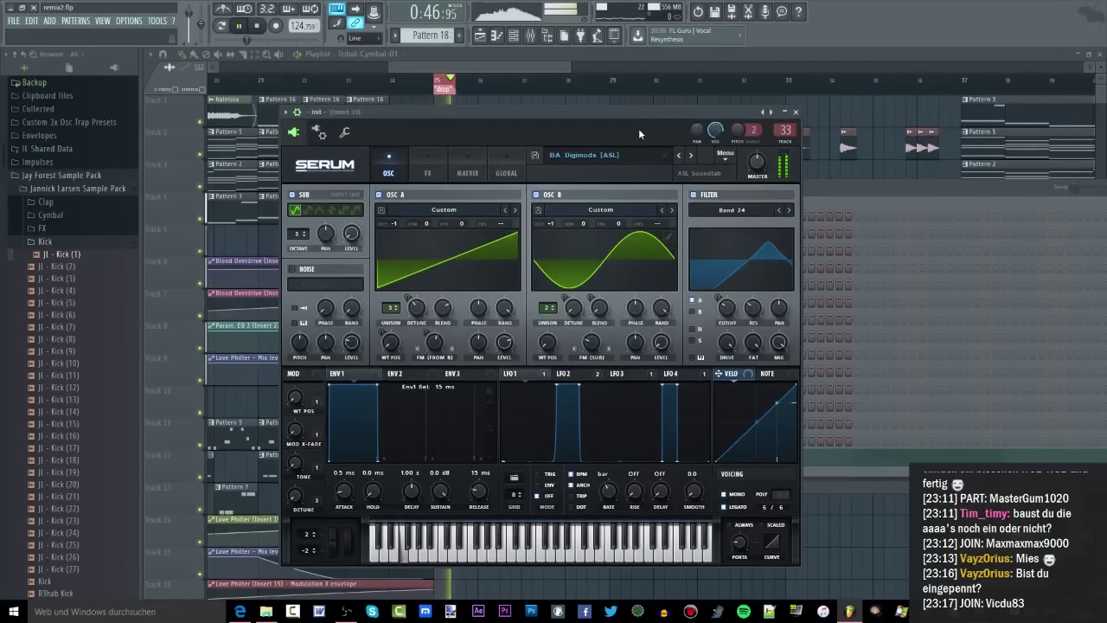
left_click(467, 80)
left_click(467, 80)
key("space")
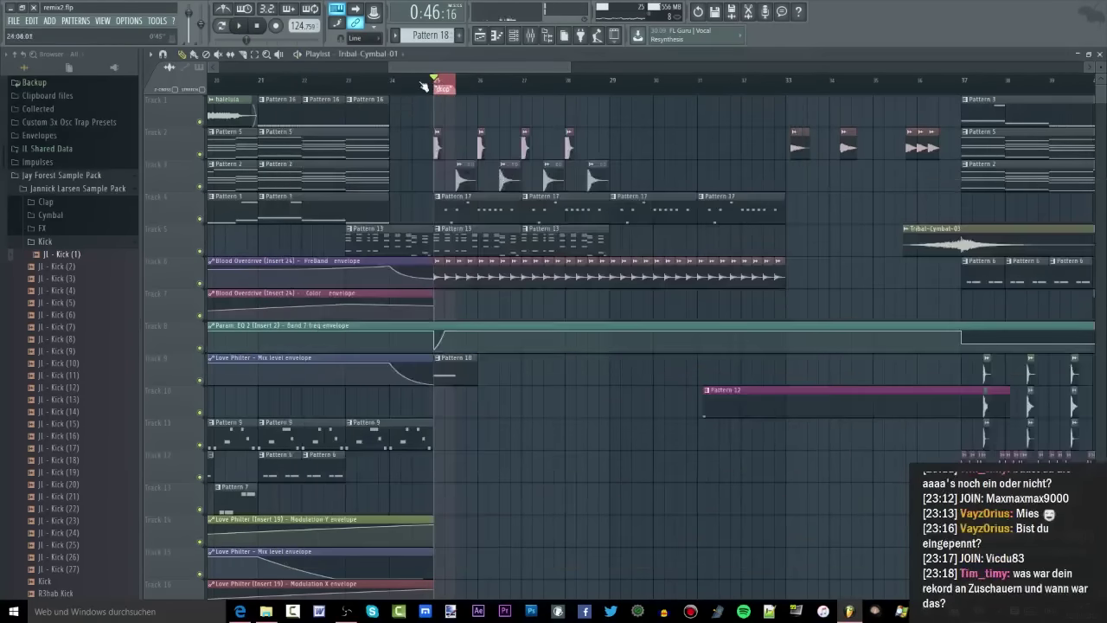
Open Pattern 18's piano roll and move the F3 note down two octaves to F1
double_click(446, 357)
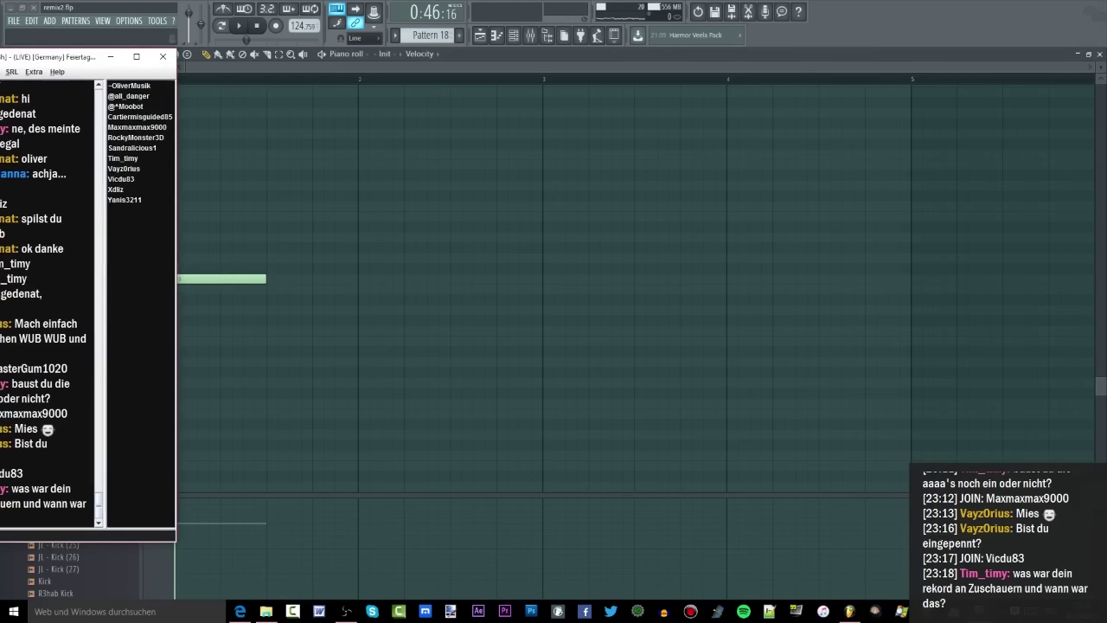
left_click_drag(0, 53, 0, 53)
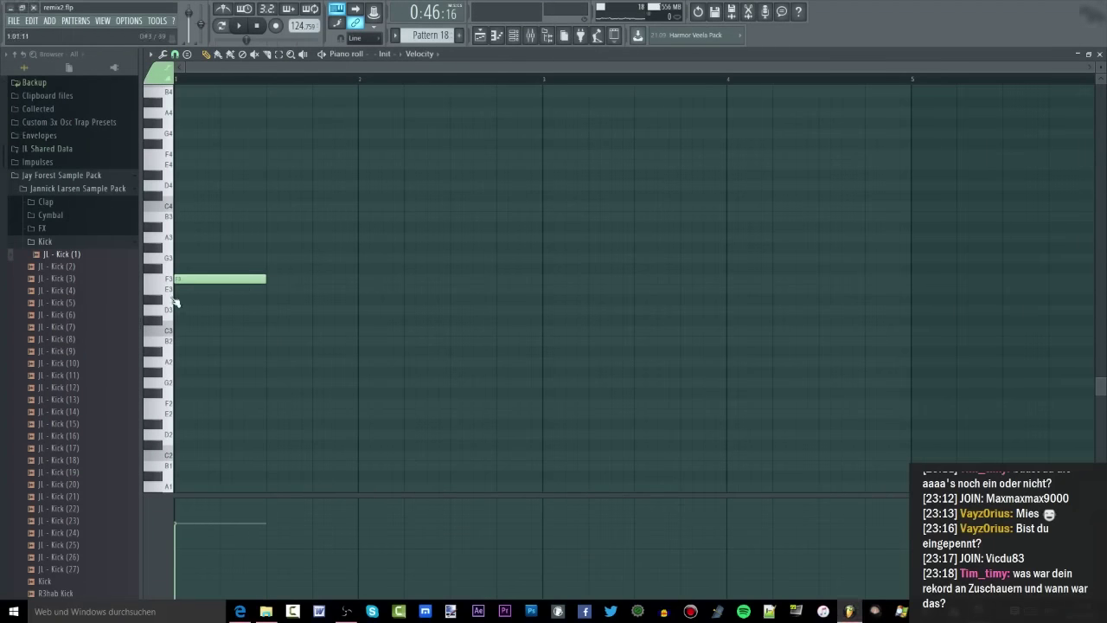
key("Page_Up")
key("Page_Up")
key("Page_Up")
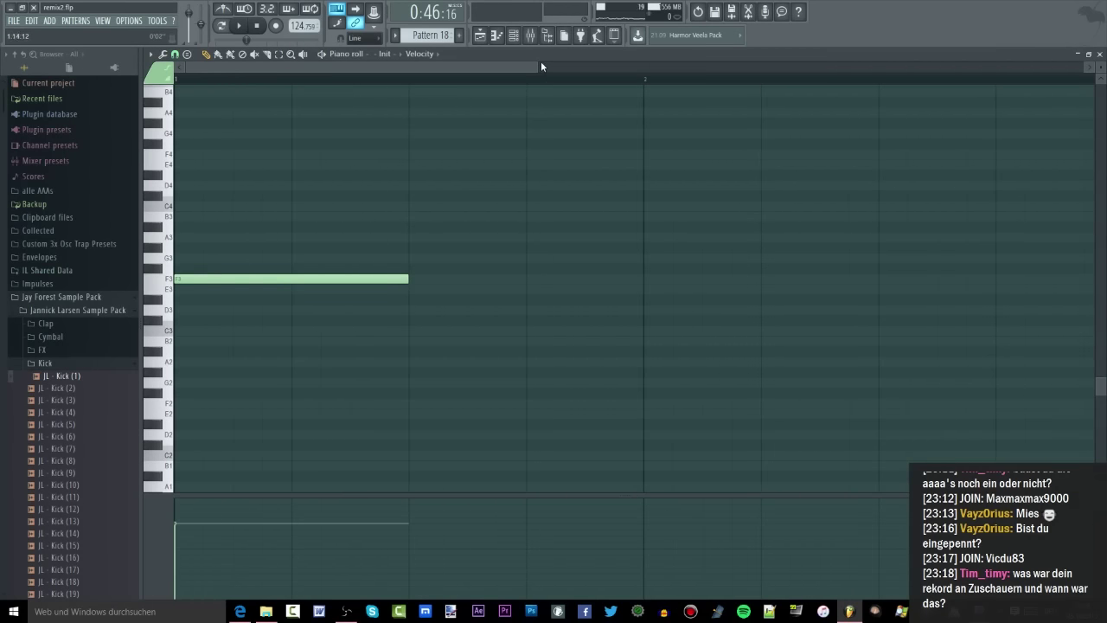
left_click_drag(540, 62, 275, 67)
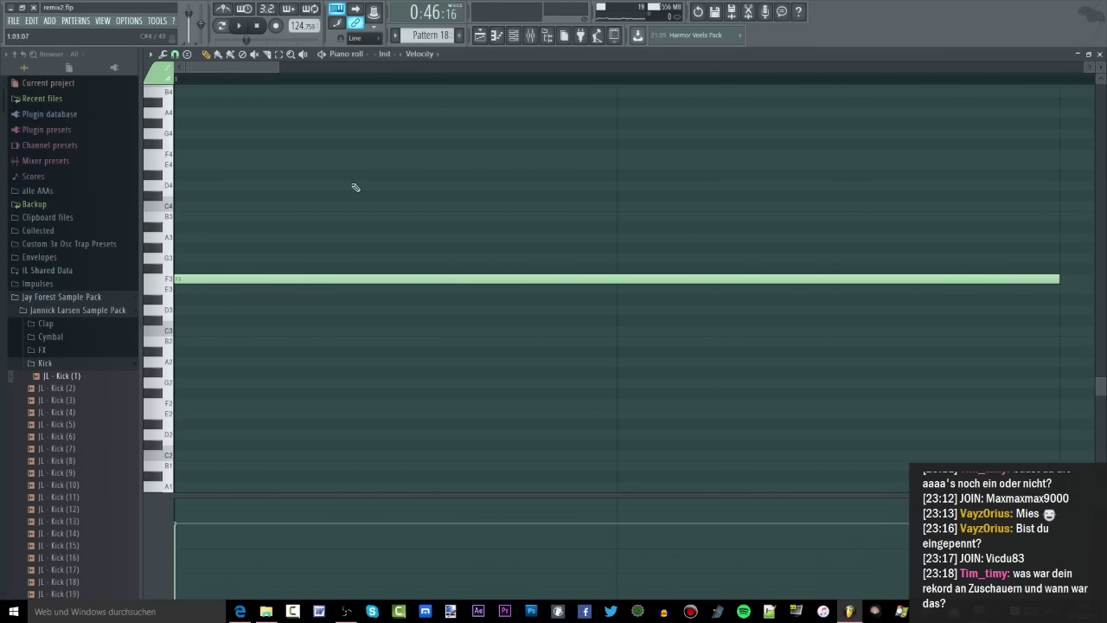
scroll(355, 187, "down", 2)
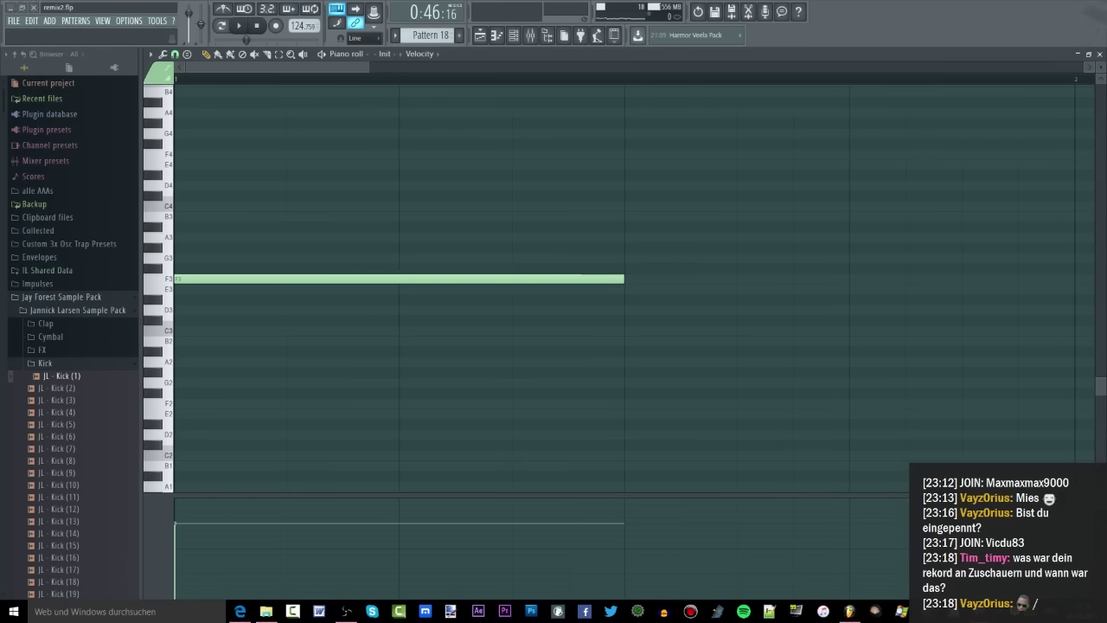
scroll(294, 251, "up", 2)
left_click_drag(284, 275, 227, 418)
Adjust the filter cutoff in the -Init- channel's Serum plugin and save the project
left_click(521, 40)
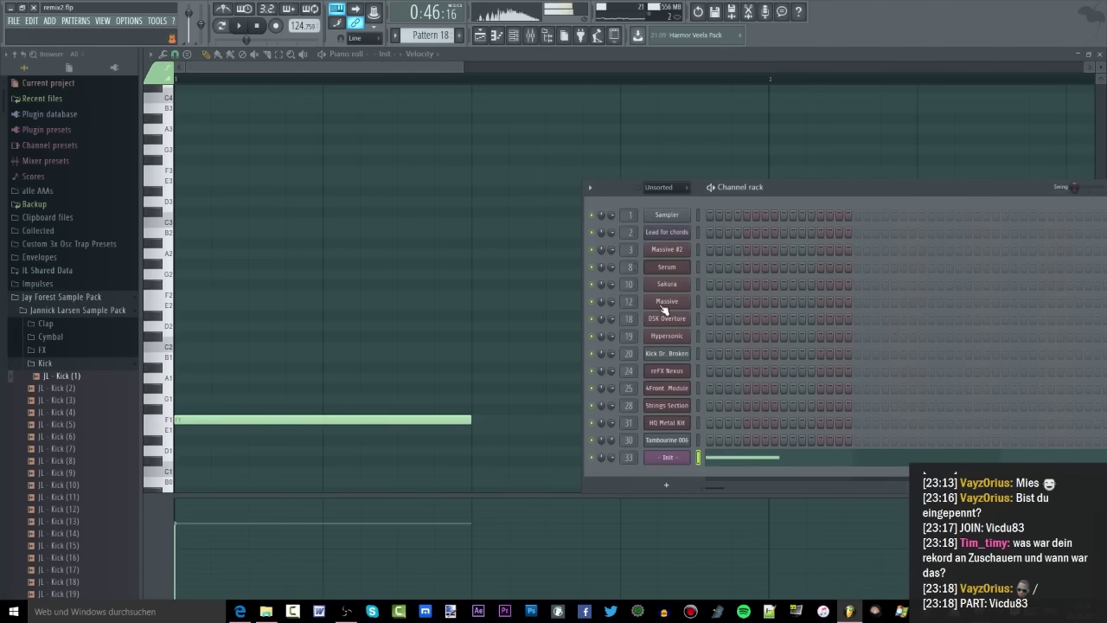
left_click(665, 457)
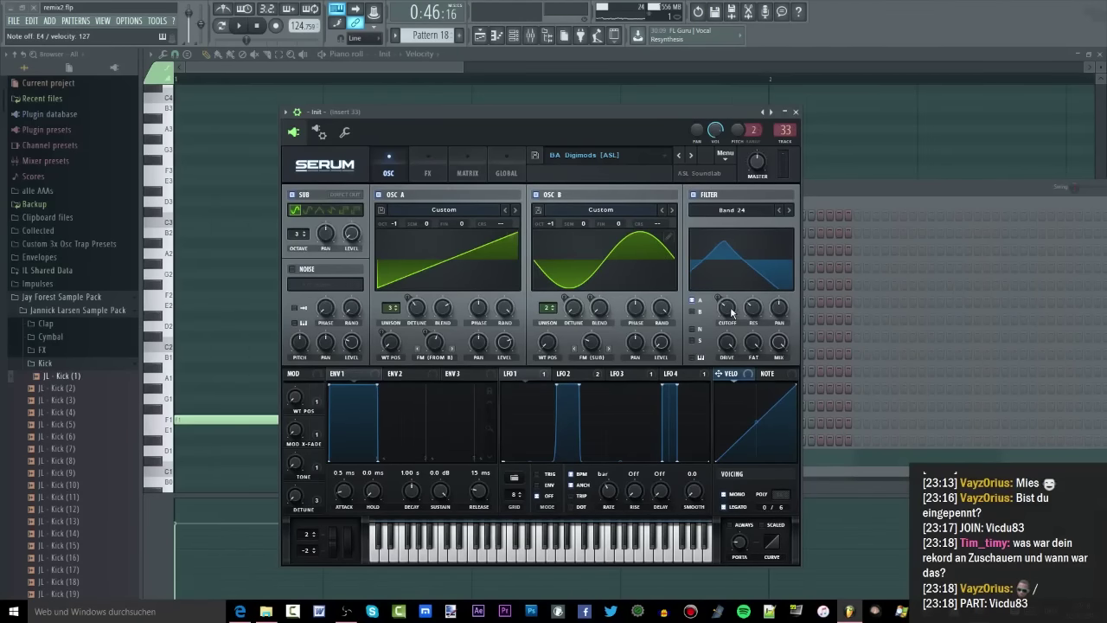
left_click_drag(731, 313, 754, 325)
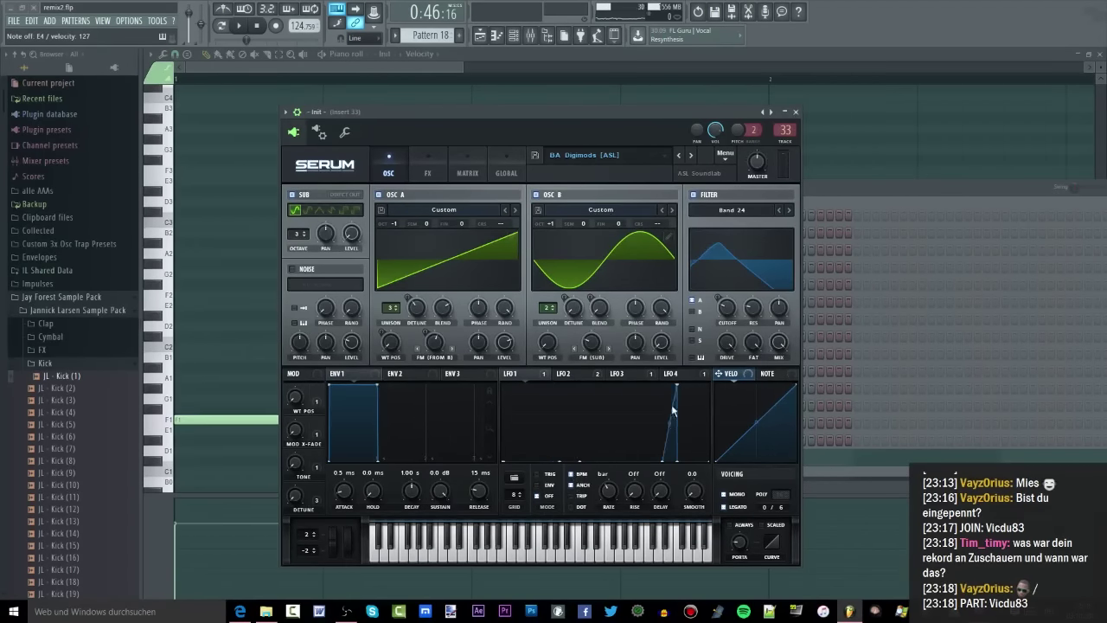
left_click(13, 22)
left_click(19, 72)
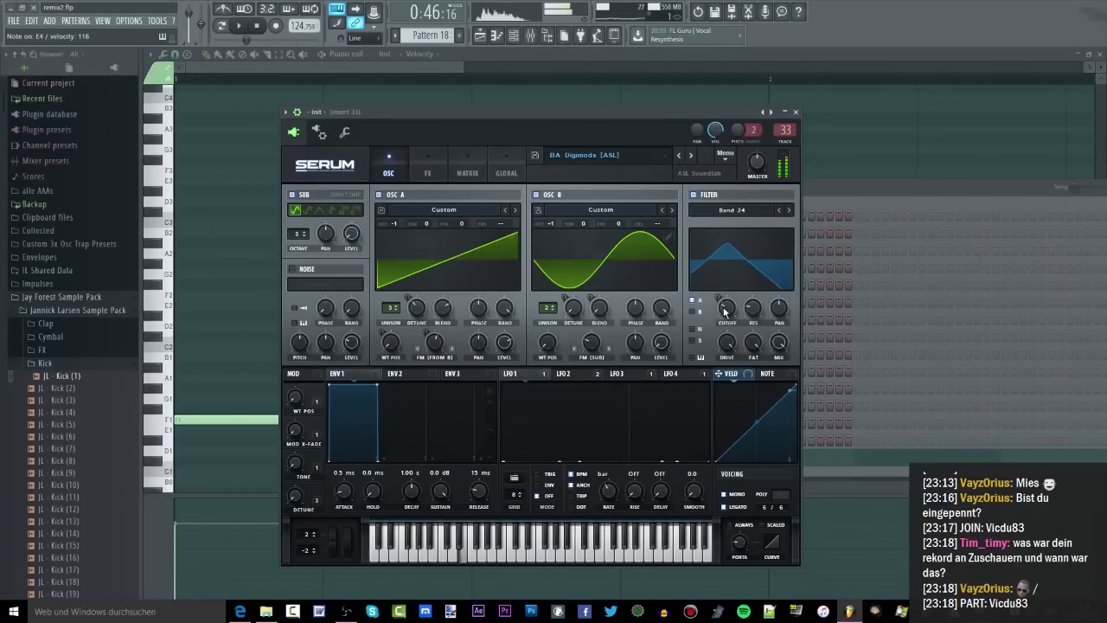
mouse_move(731, 317)
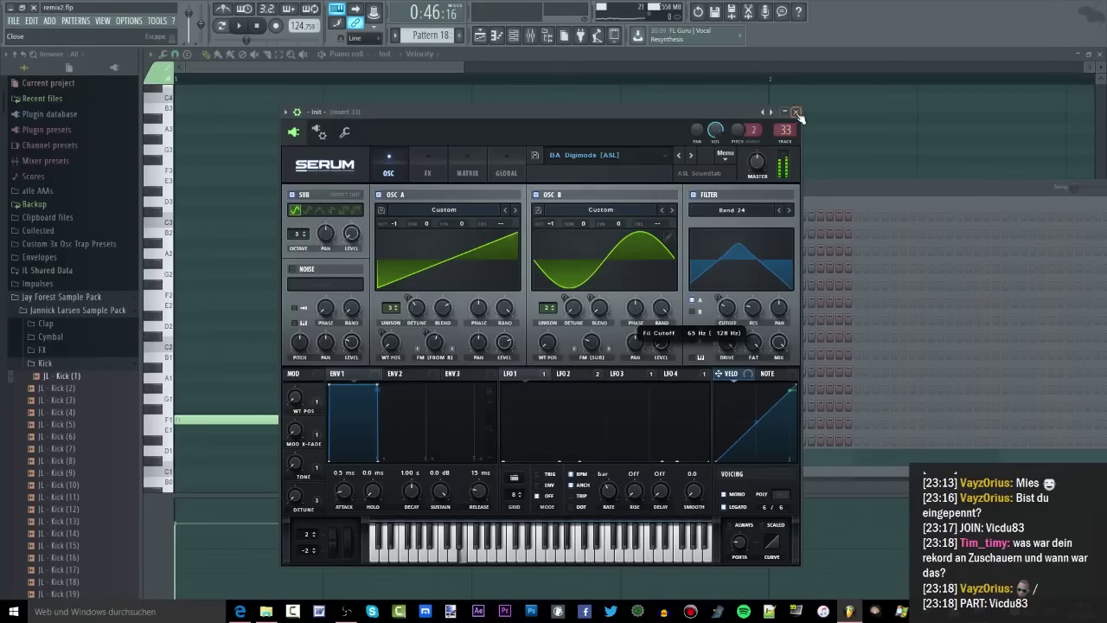
Try to reload the -Init- channel with Serum [64bit] from the plugin database
left_click(813, 186)
left_click_drag(733, 218, 672, 137)
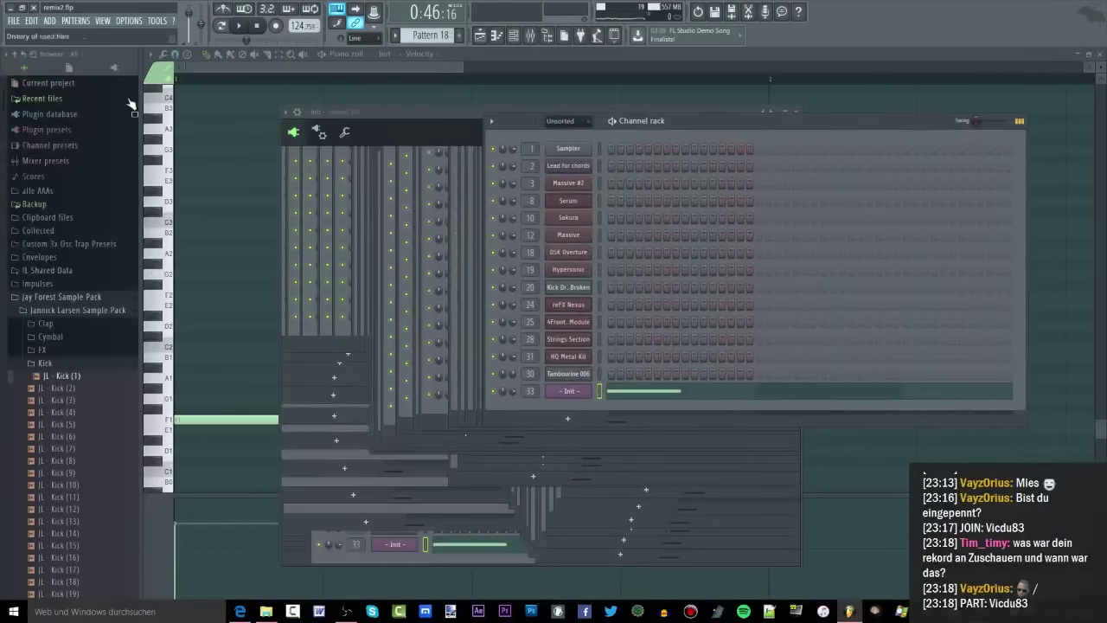
left_click(114, 67)
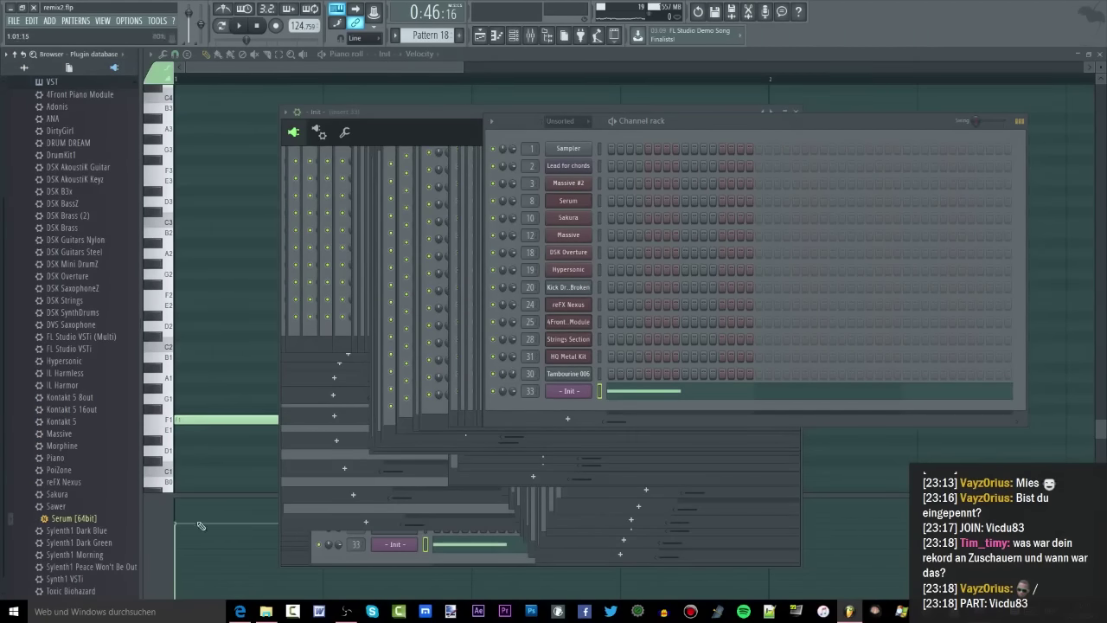
left_click_drag(560, 391, 560, 393)
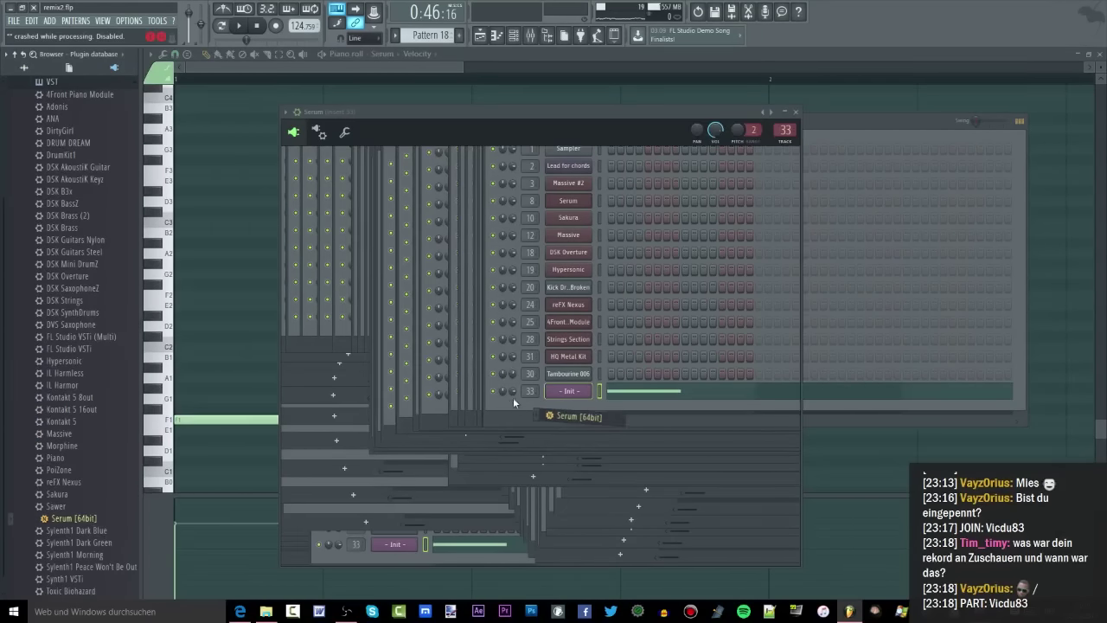
Close FL Studio without saving changes to remix2.flp and cancel the crash dialog's search for a solution
left_click_drag(631, 108, 561, 98)
left_click(34, 7)
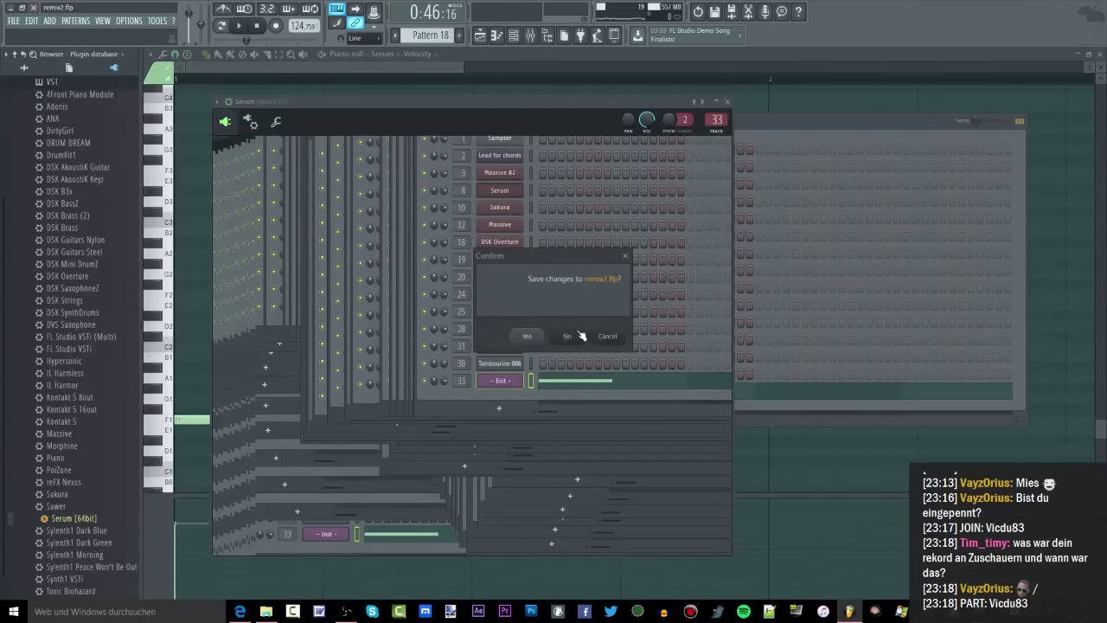
left_click(578, 335)
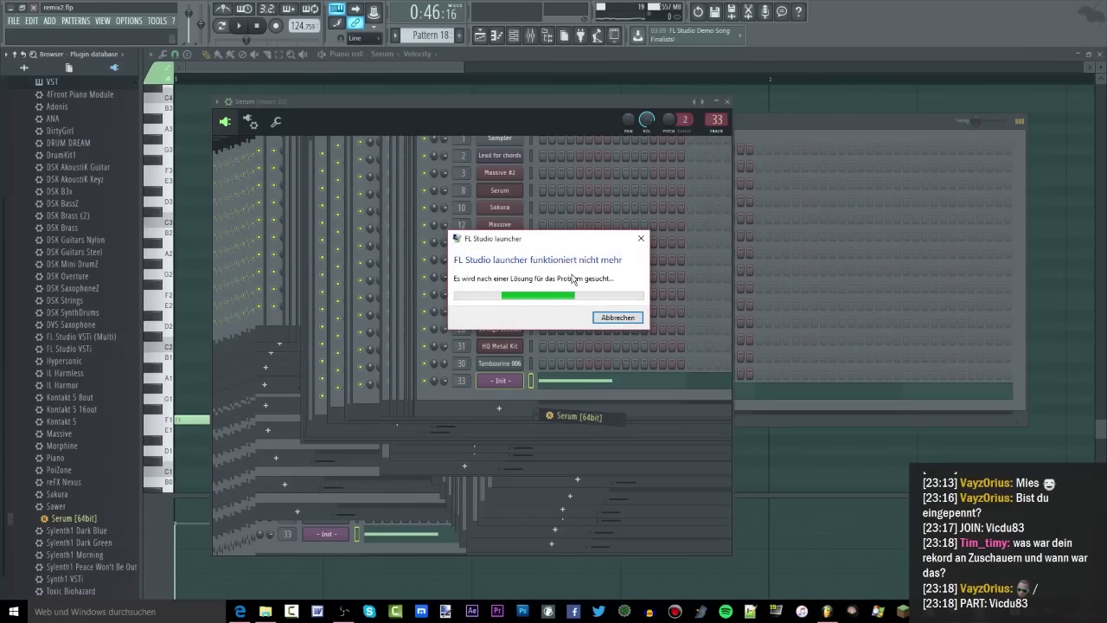
left_click(613, 319)
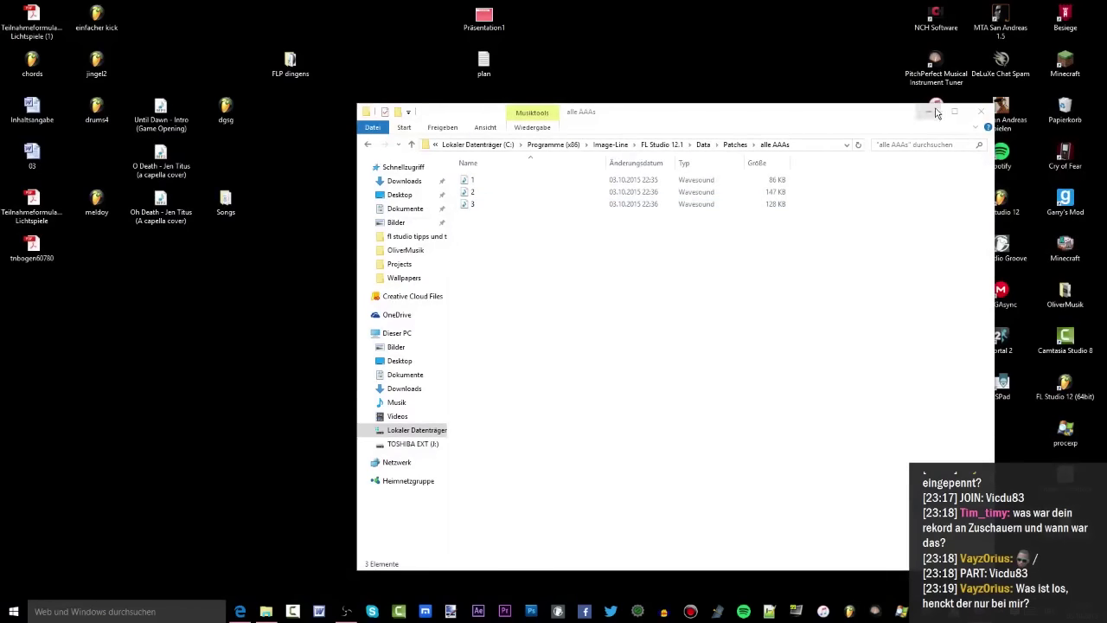
Close the alle AAAs folder window, switch to a fresh FL Studio session and reopen the remix2.flp project
left_click(974, 112)
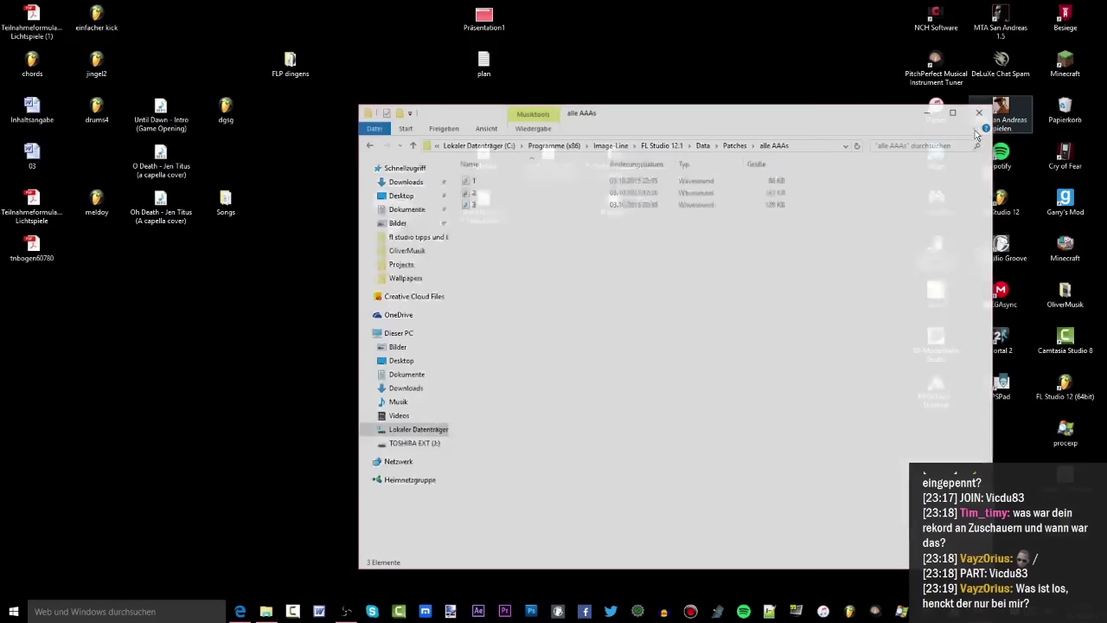
left_click(851, 610)
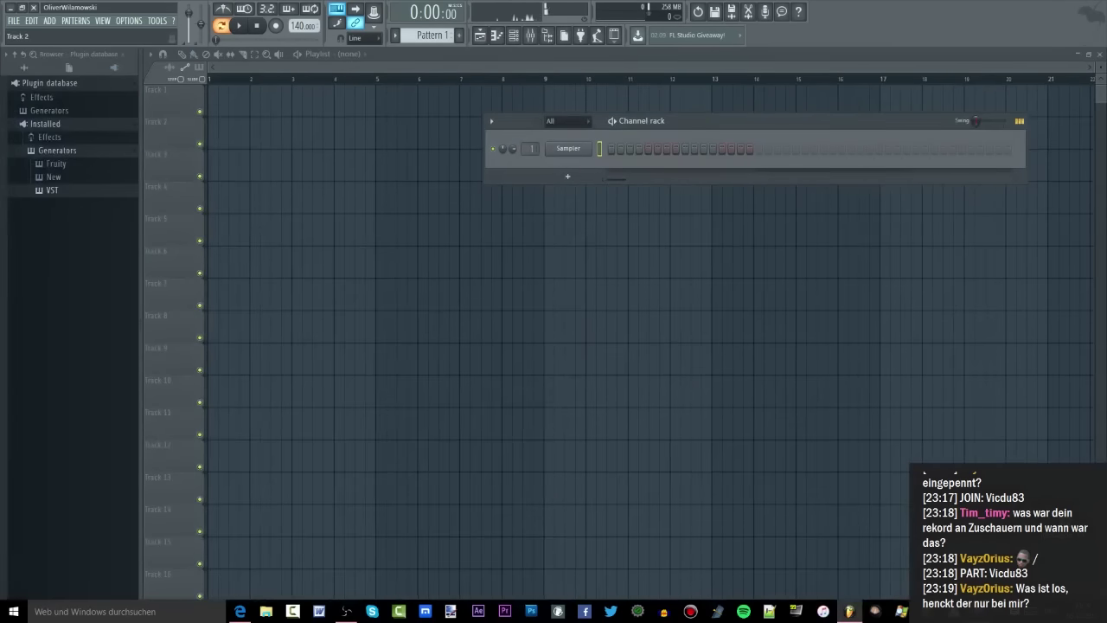
left_click(14, 20)
left_click(35, 138)
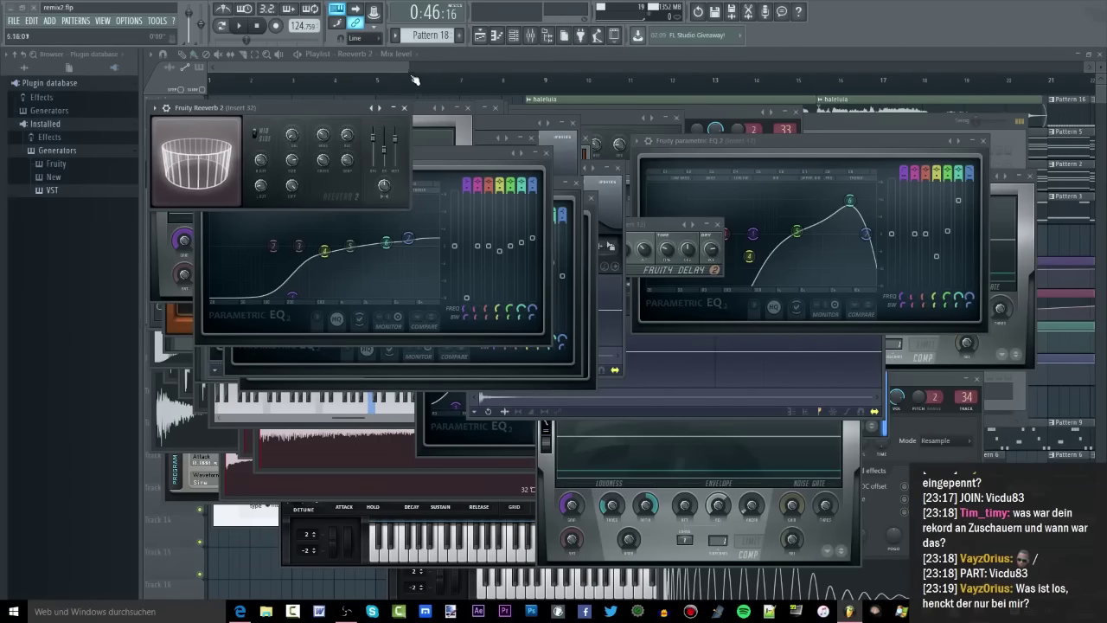
Close all the open plugin windows, start playback at the drop and select the playlist's Draw tool
key("F12")
key("space")
left_click(182, 54)
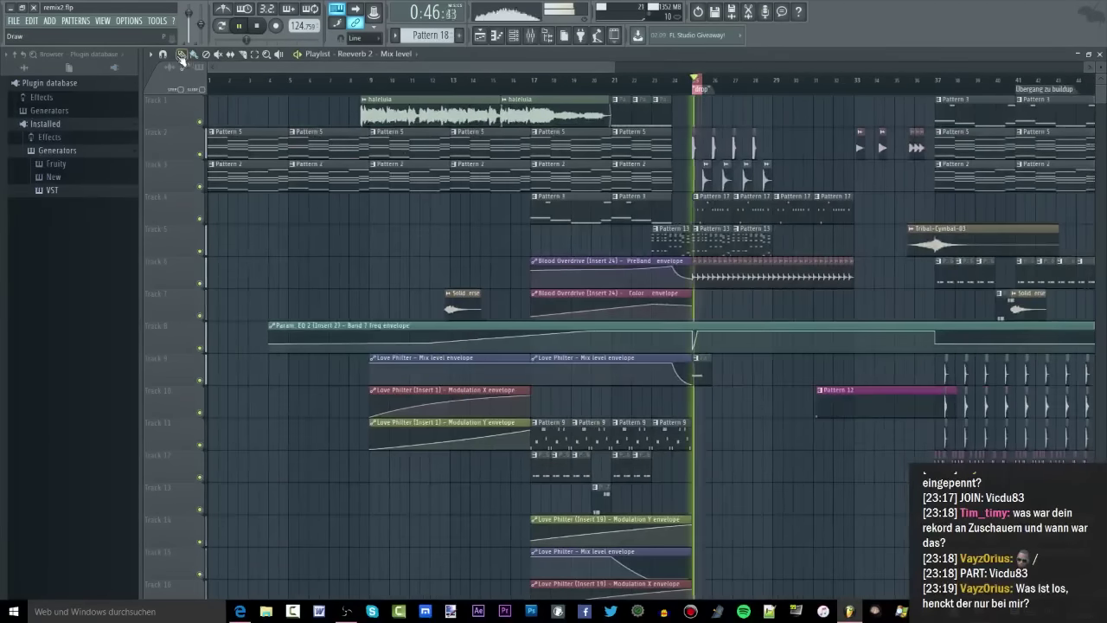
Place a Pattern 2 clip on track 11 at bar 25, play into the drop and shorten the clip to one bar
scroll(706, 346, "up", 3)
key("space")
left_click(628, 379)
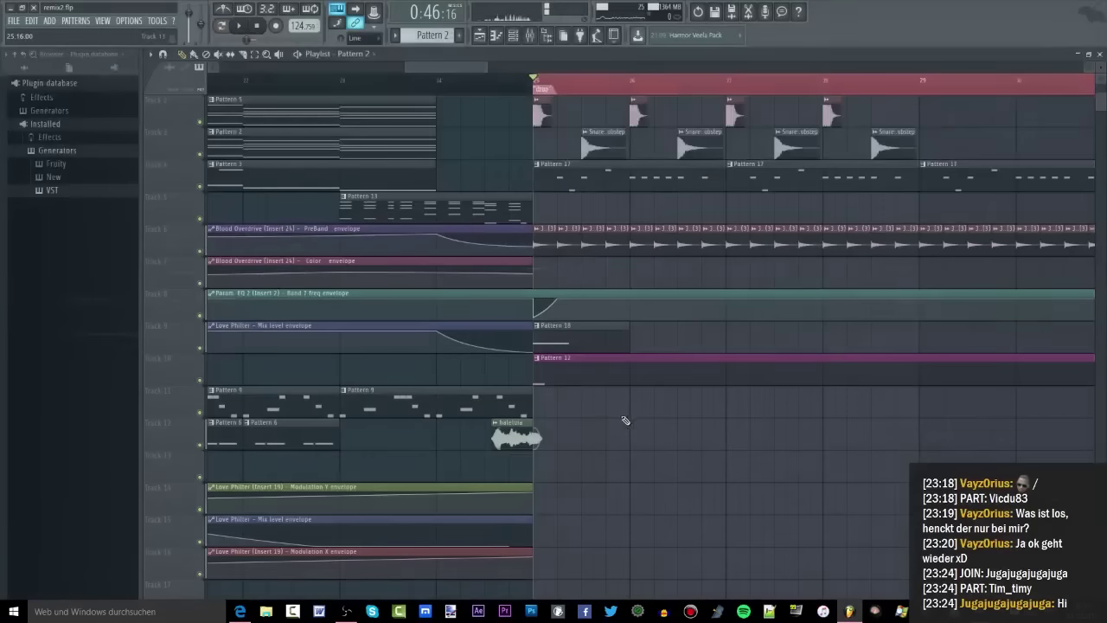
left_click(586, 408)
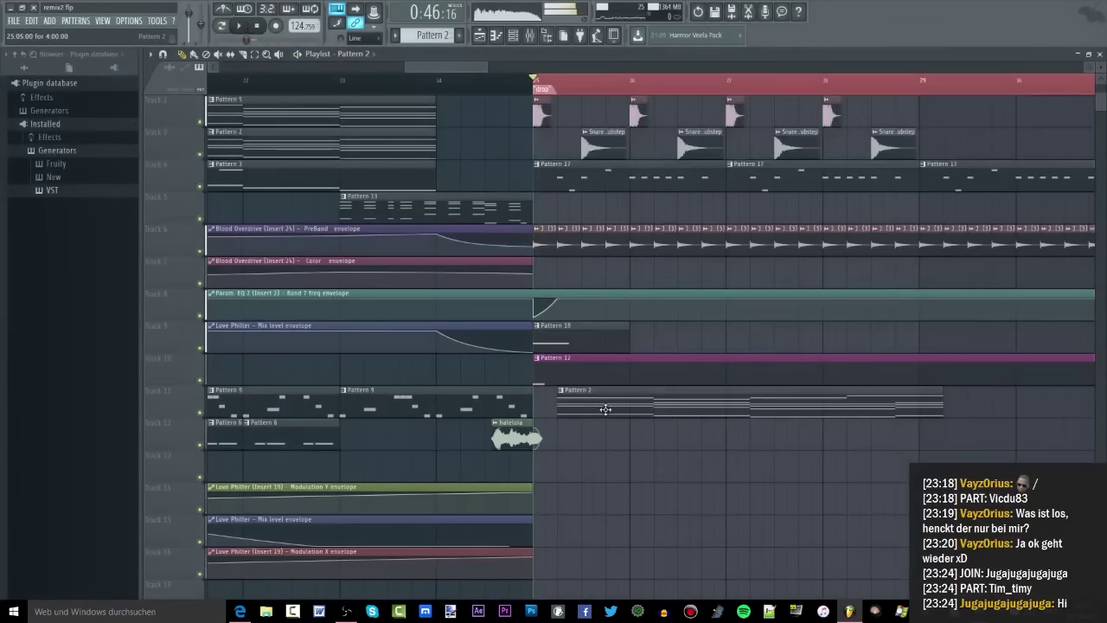
left_click(423, 81)
key("space")
scroll(473, 209, "down", 5)
scroll(599, 399, "up", 5)
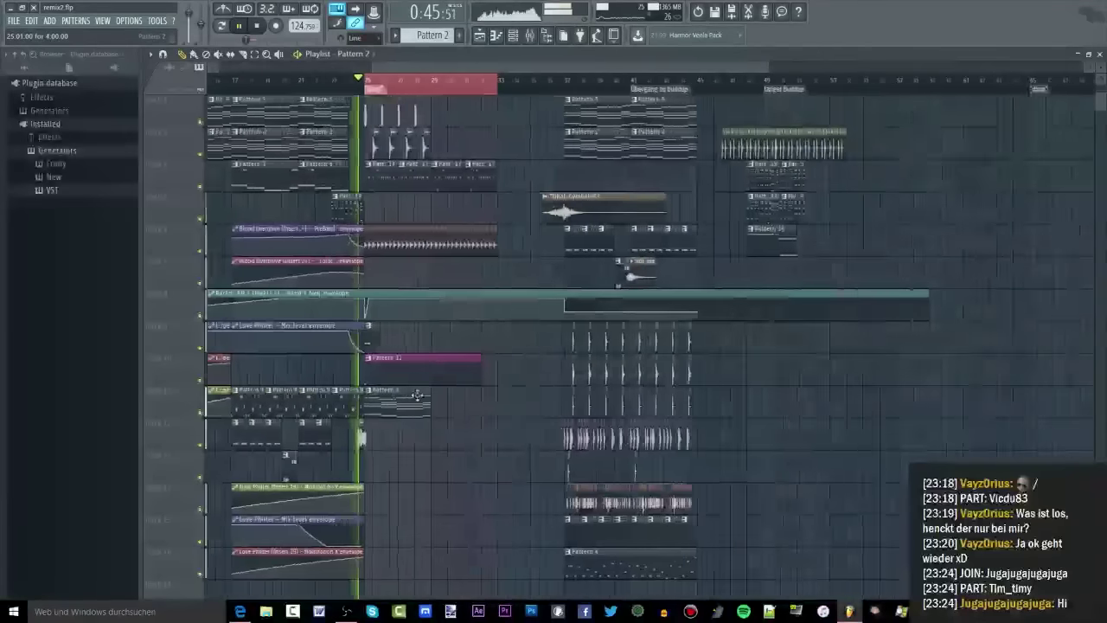
left_click_drag(598, 399, 359, 400)
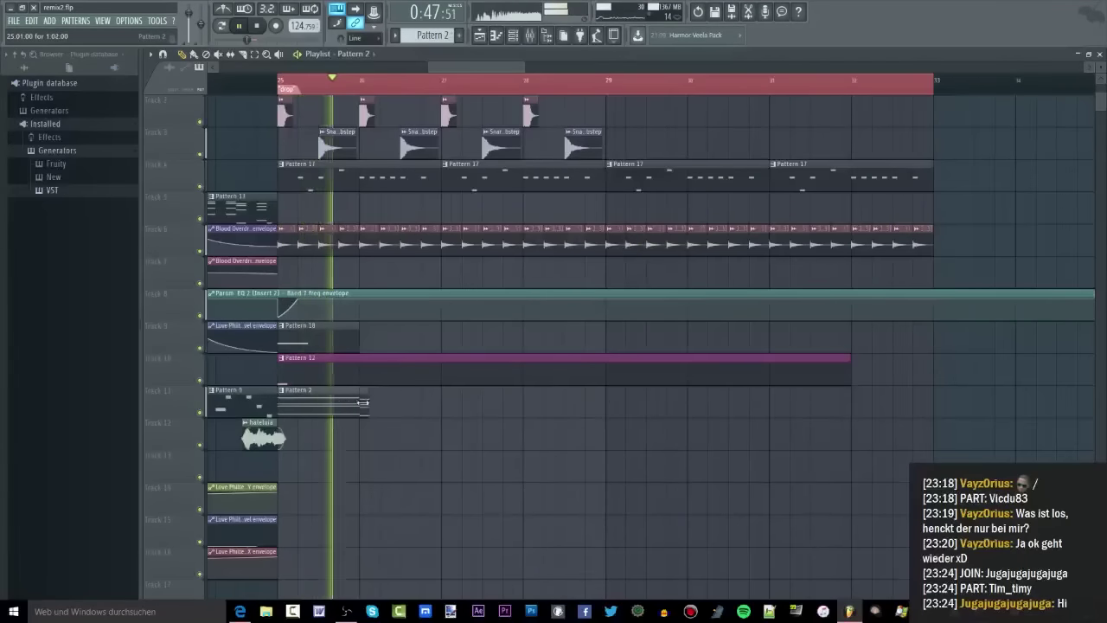
key("space")
Remove the short rise at bar 25 from the Param. EQ 2 Band 7 freq envelope on track 8 and replay the drop
left_click(280, 291)
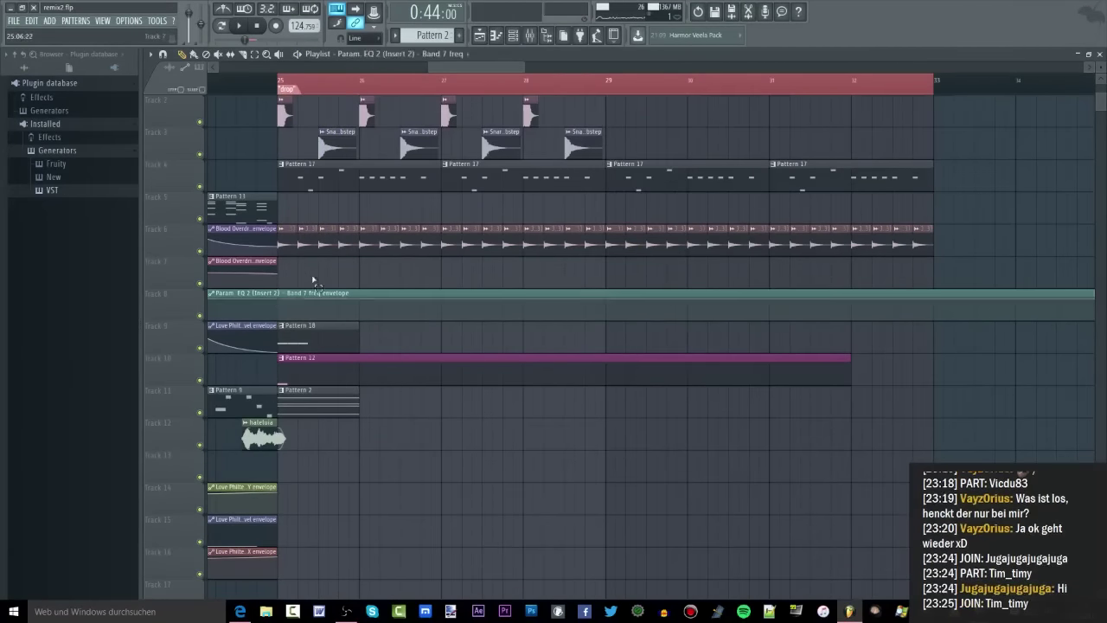
scroll(343, 285, "down", 3)
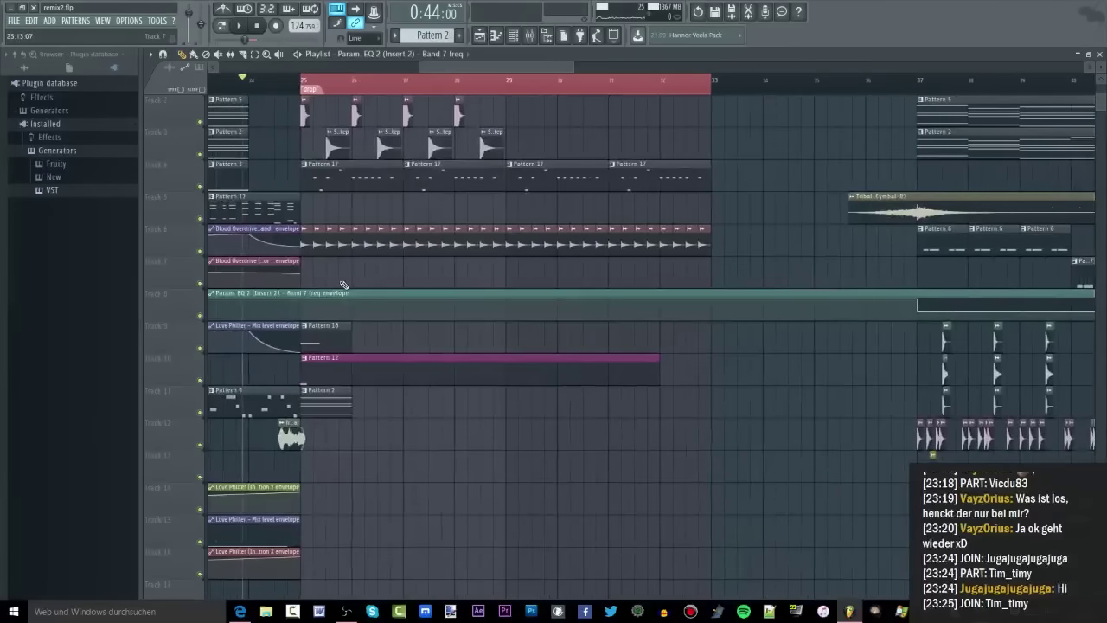
scroll(343, 285, "down", 3)
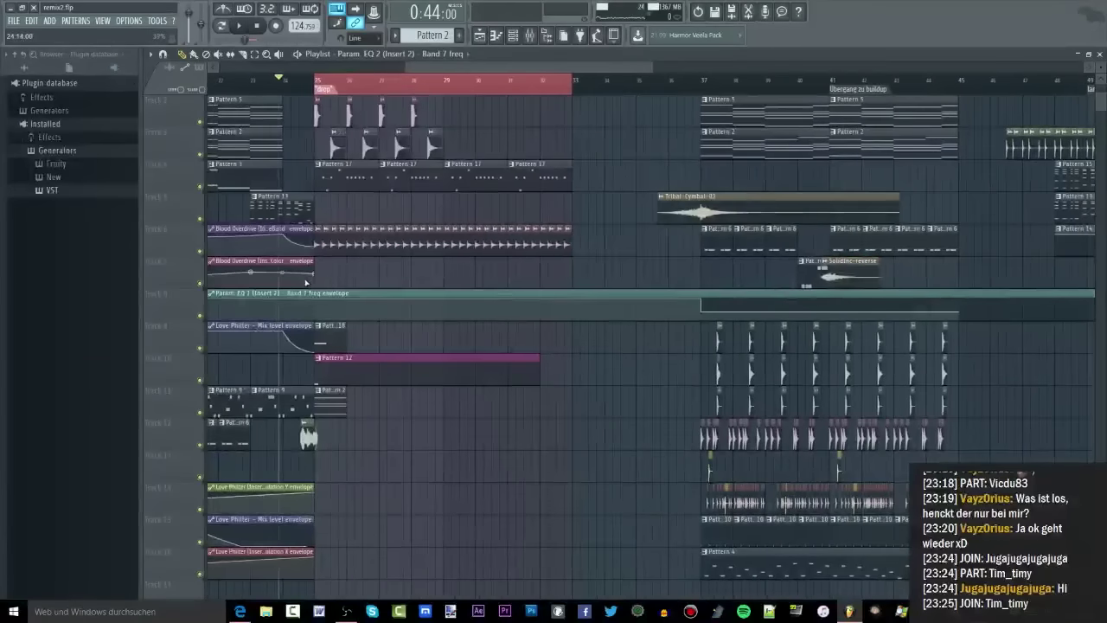
scroll(296, 173, "up", 4)
left_click(336, 89)
scroll(345, 88, "up", 3)
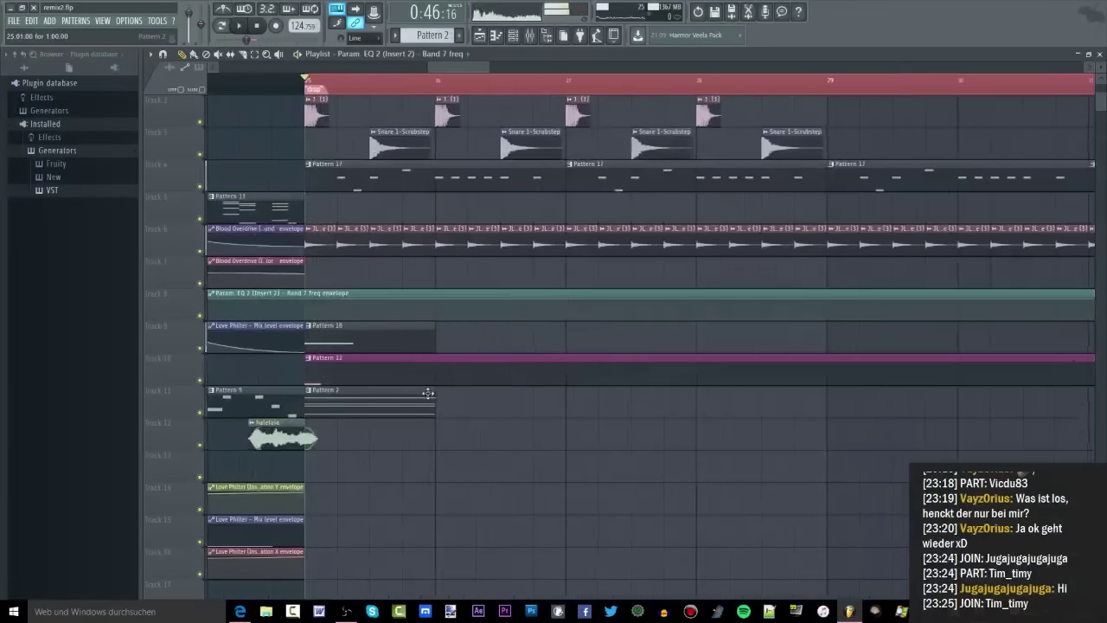
Audition the drop and shorten the Pattern 2 clip on track 11 to about half a bar
left_click(412, 395)
key("space")
key("space")
left_click_drag(411, 396, 344, 396)
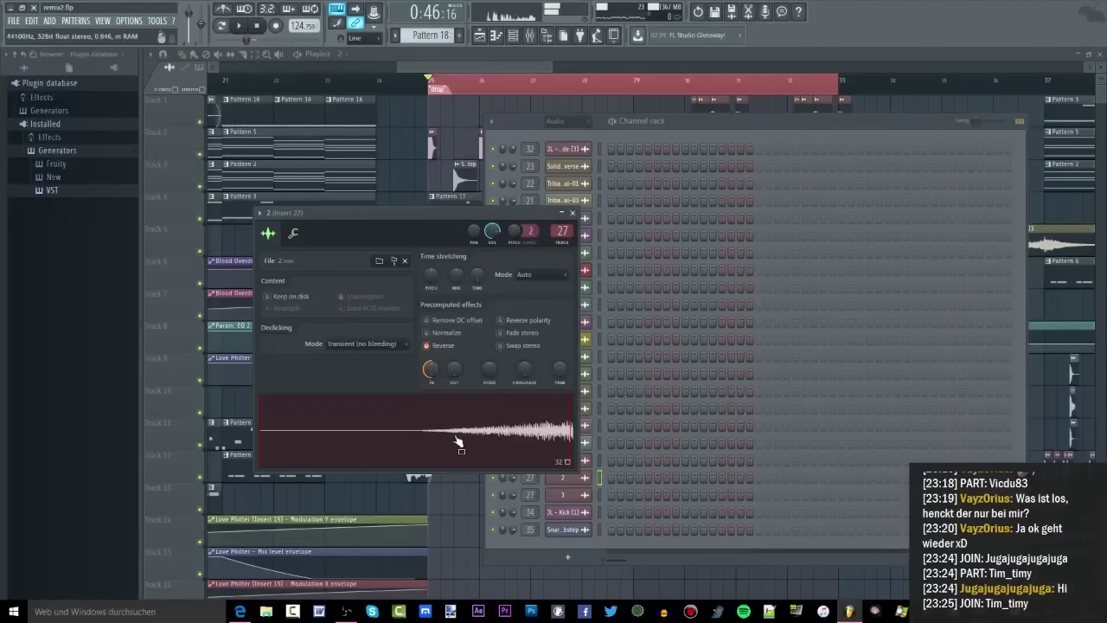
Move reversed audio clip 2 on track 1 into bar 25 and align it to end exactly at bar 26, checking it with playback
left_click(535, 61)
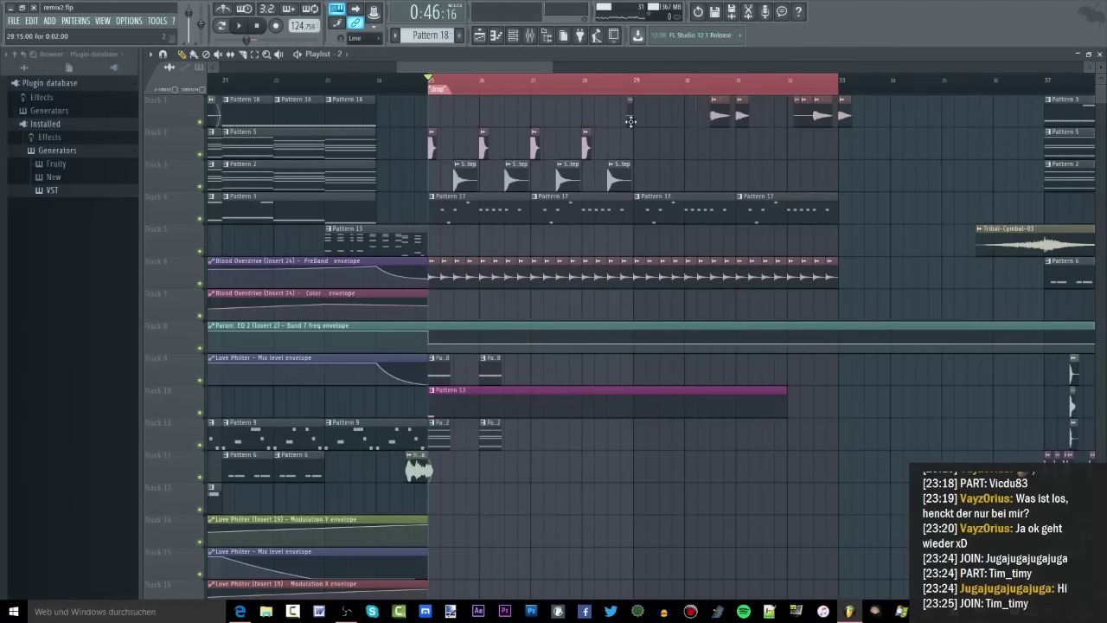
left_click_drag(633, 122, 495, 124)
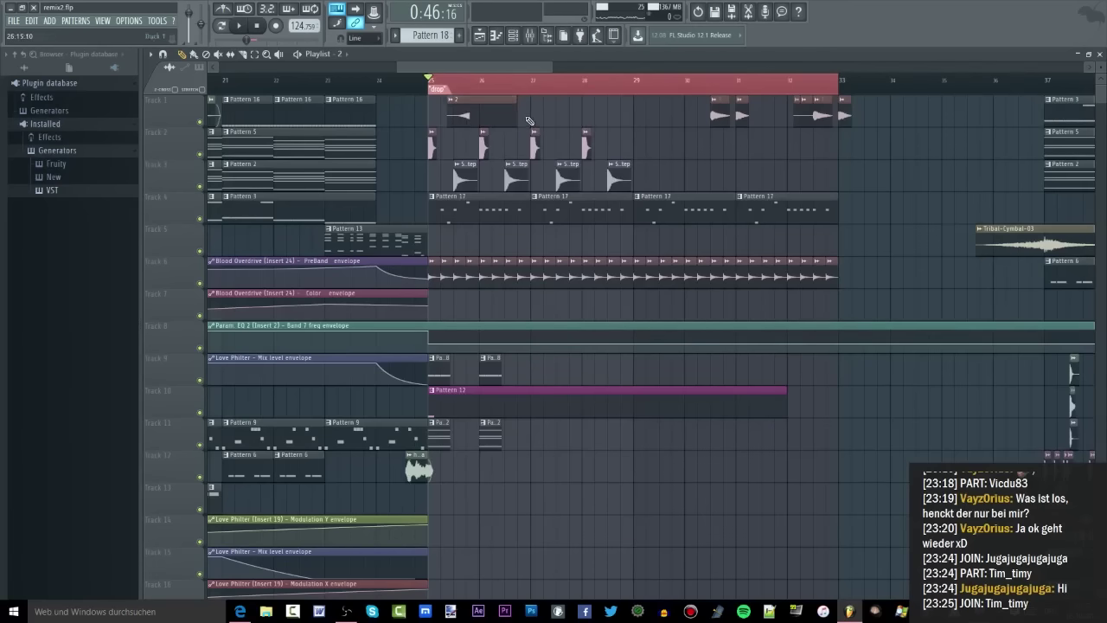
key("space")
scroll(482, 114, "up", 3)
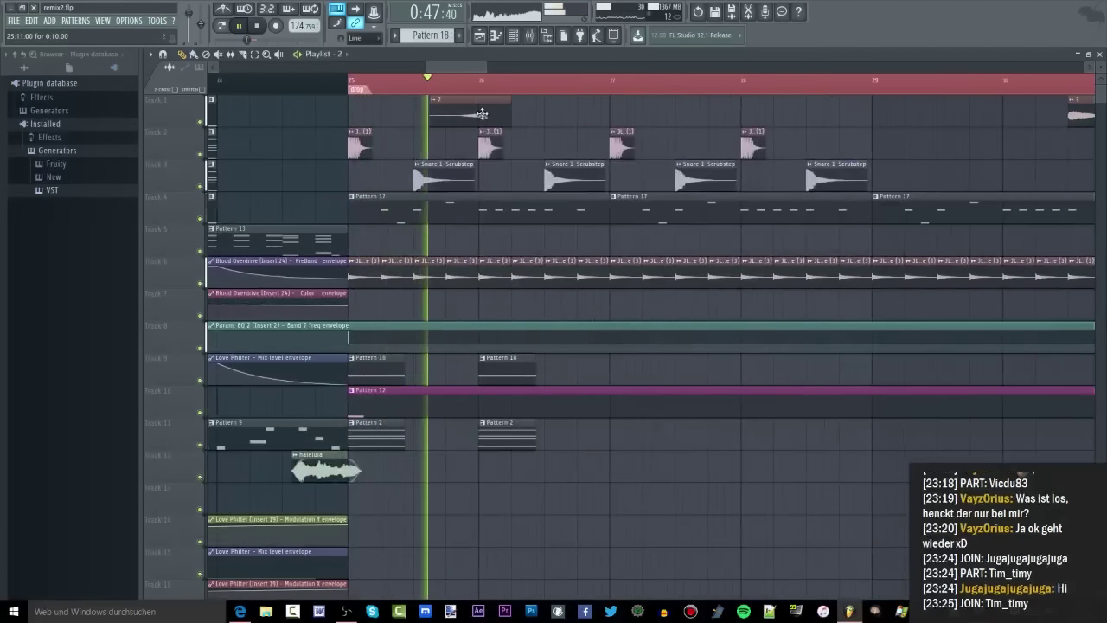
key("space")
scroll(481, 114, "up", 2)
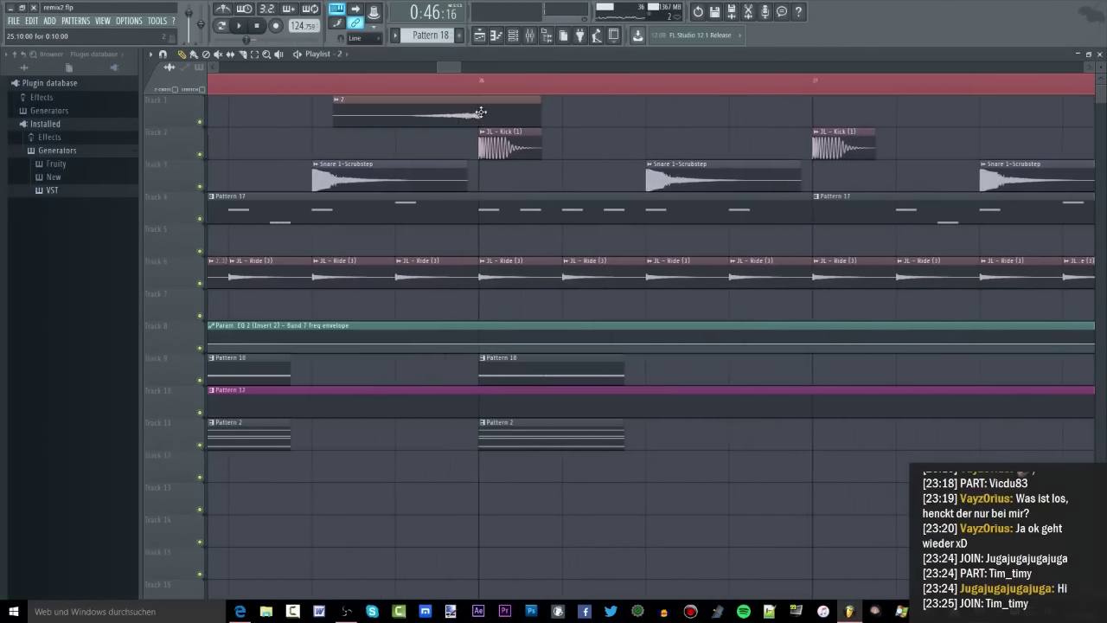
key("space")
scroll(481, 112, "up", 3)
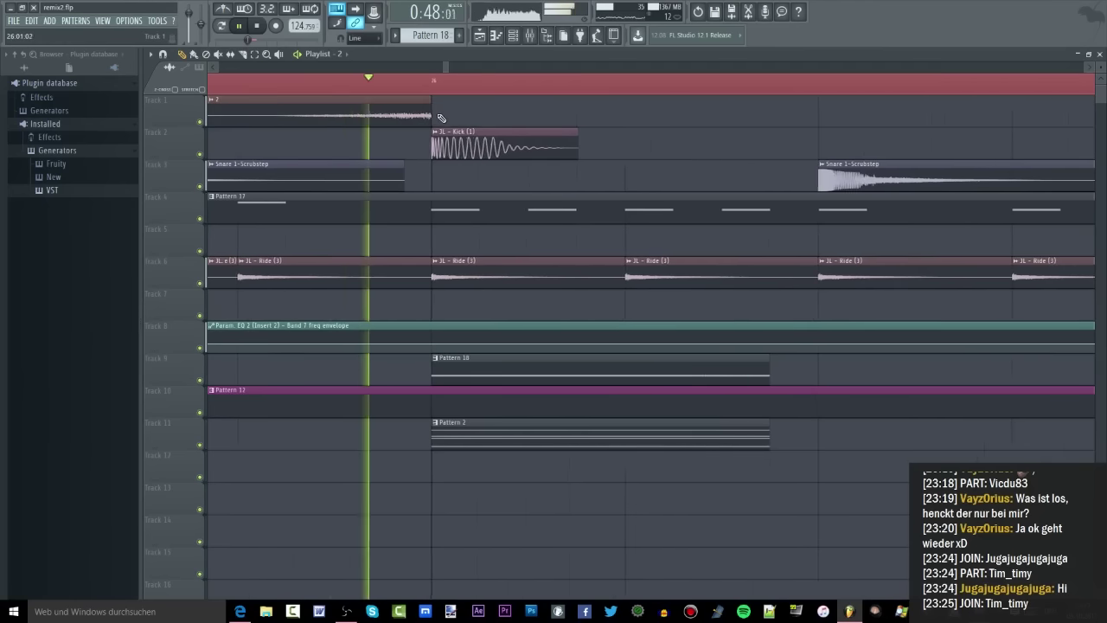
scroll(449, 121, "down", 5)
key("space")
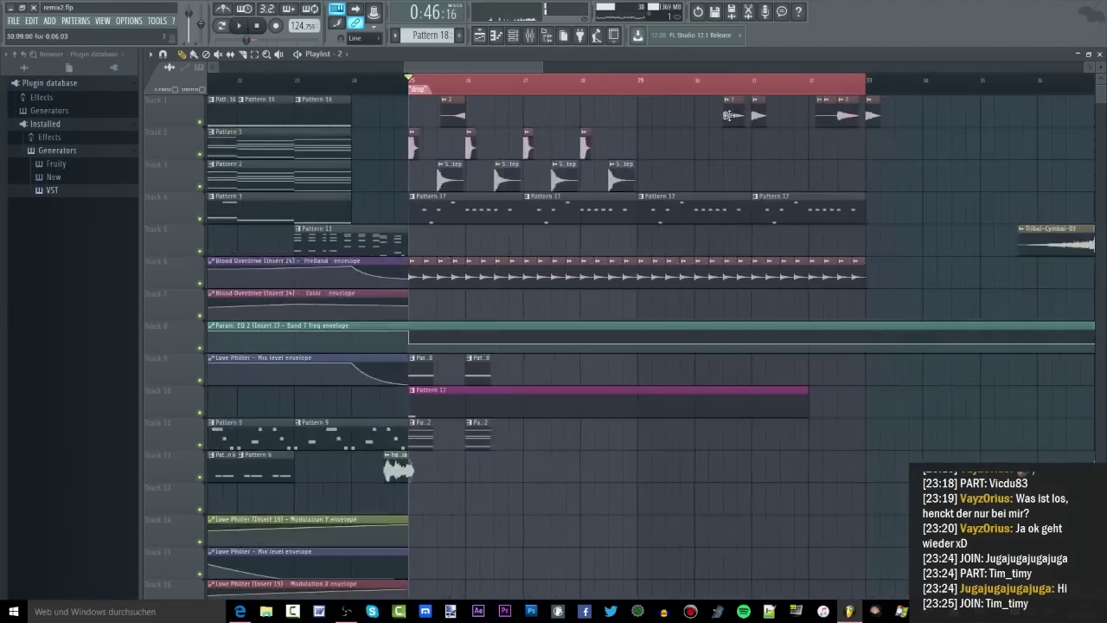
Reverse audio clip 3 and replace its fade-out with a fade-in of 28%
double_click(729, 115)
left_click(517, 36)
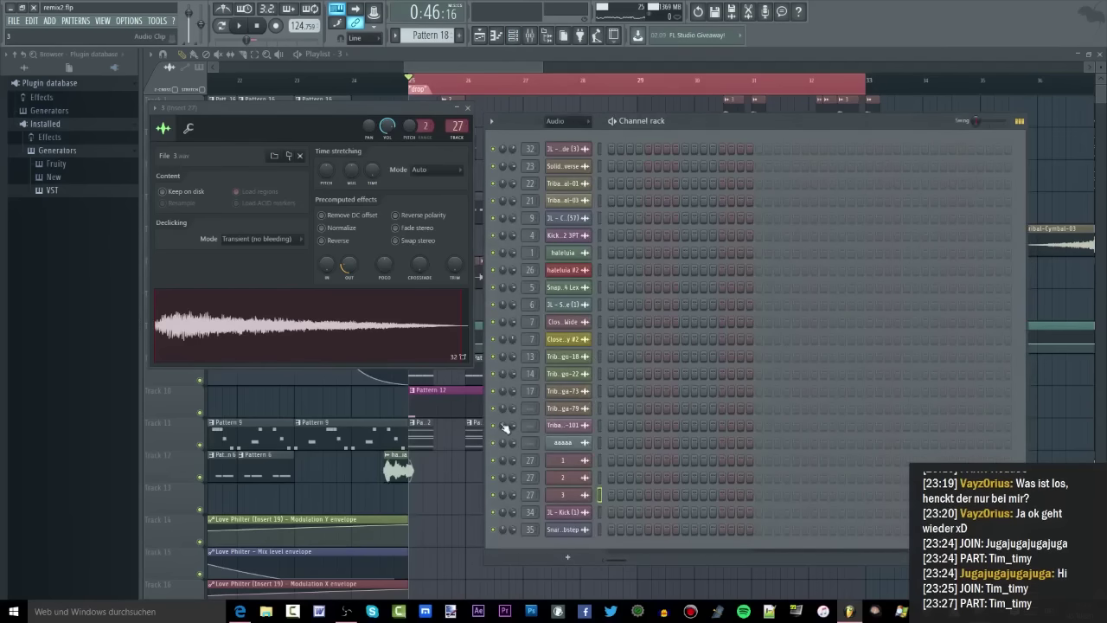
left_click(337, 241)
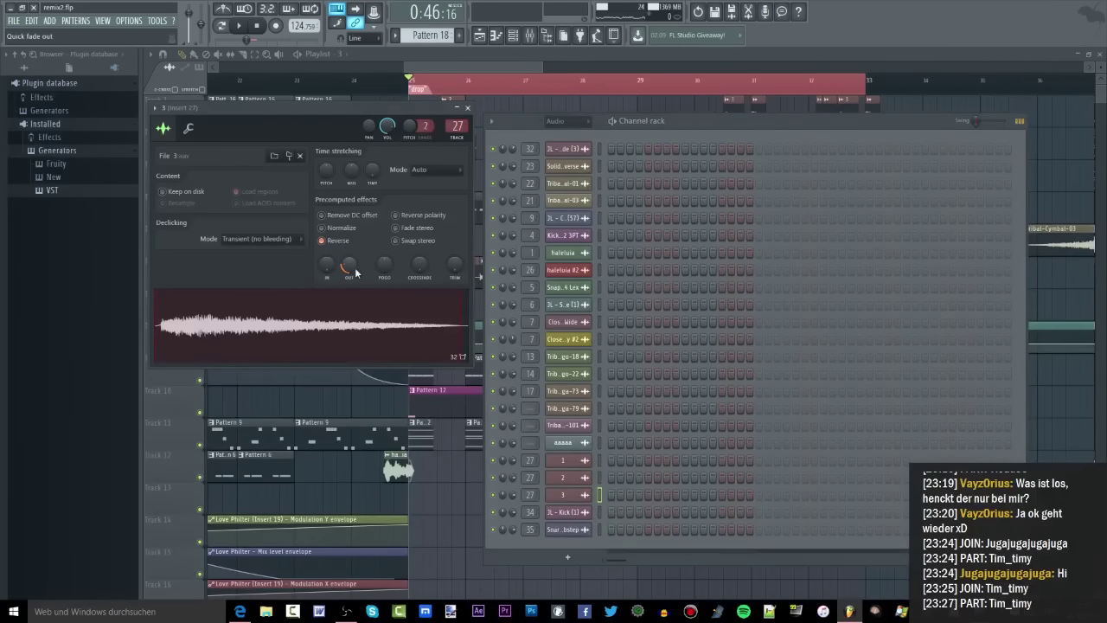
left_click_drag(353, 266, 322, 268)
left_click(343, 315)
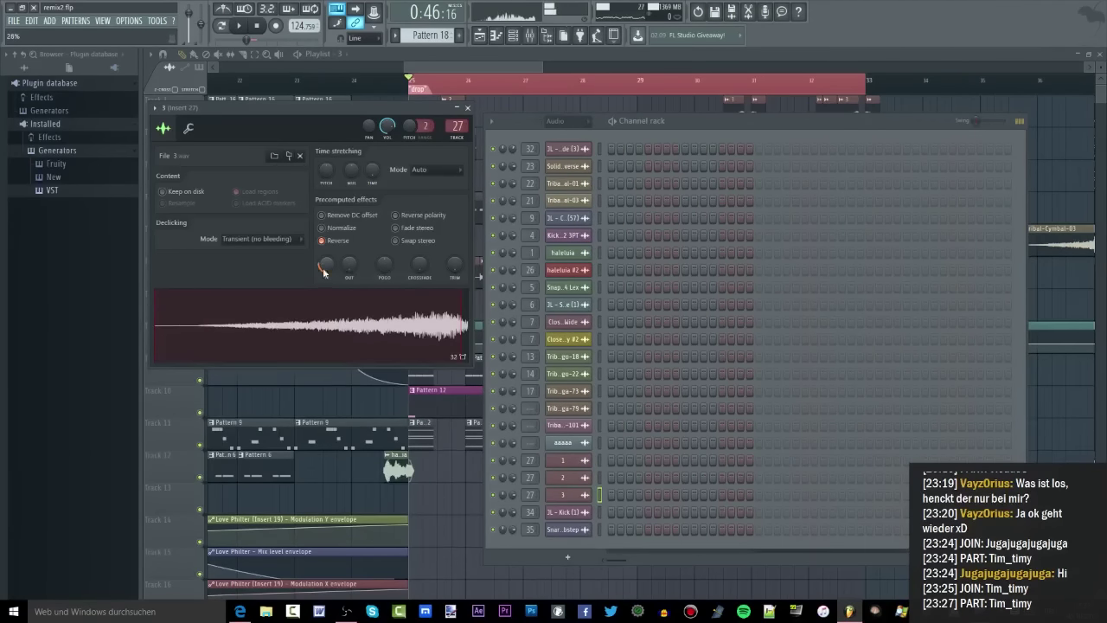
left_click(561, 105)
right_click(561, 106)
Play into the drop and move reversed clip 3 on track 1 into bar 26, aligned to end at the bar 27 kick
left_click(315, 82)
key("space")
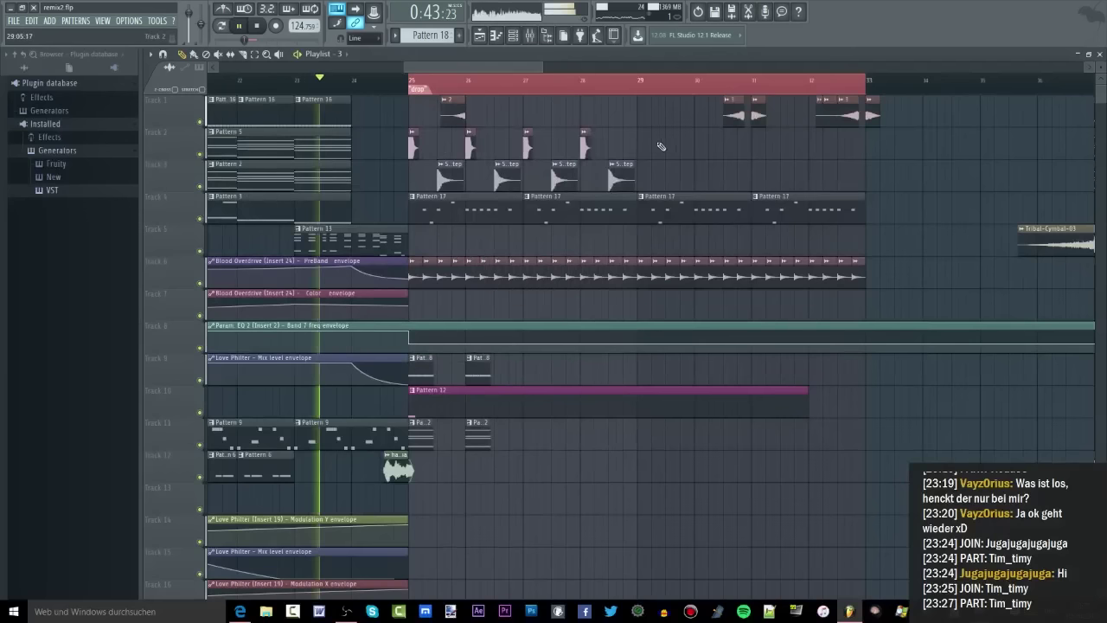
left_click_drag(733, 115, 512, 115)
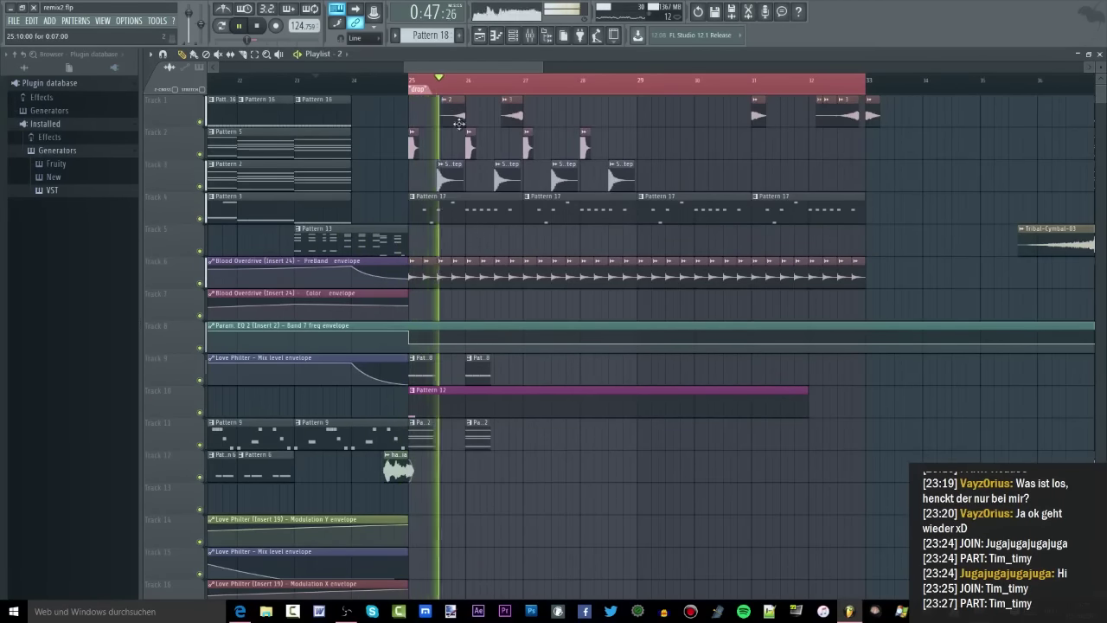
scroll(458, 123, "up", 6, "ctrl")
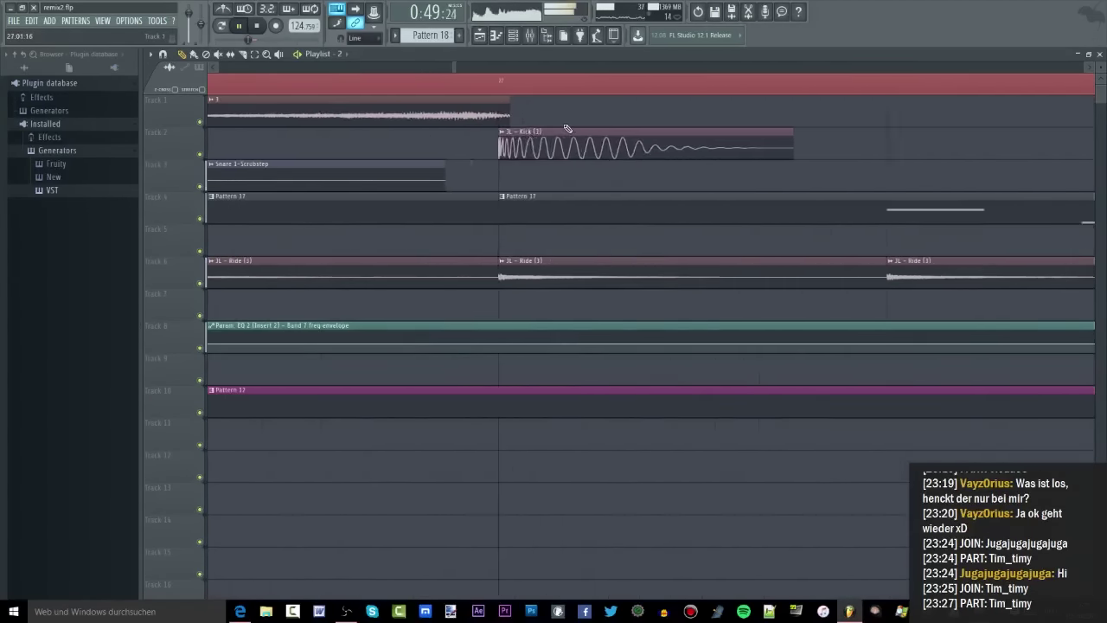
scroll(337, 88, "down", 5)
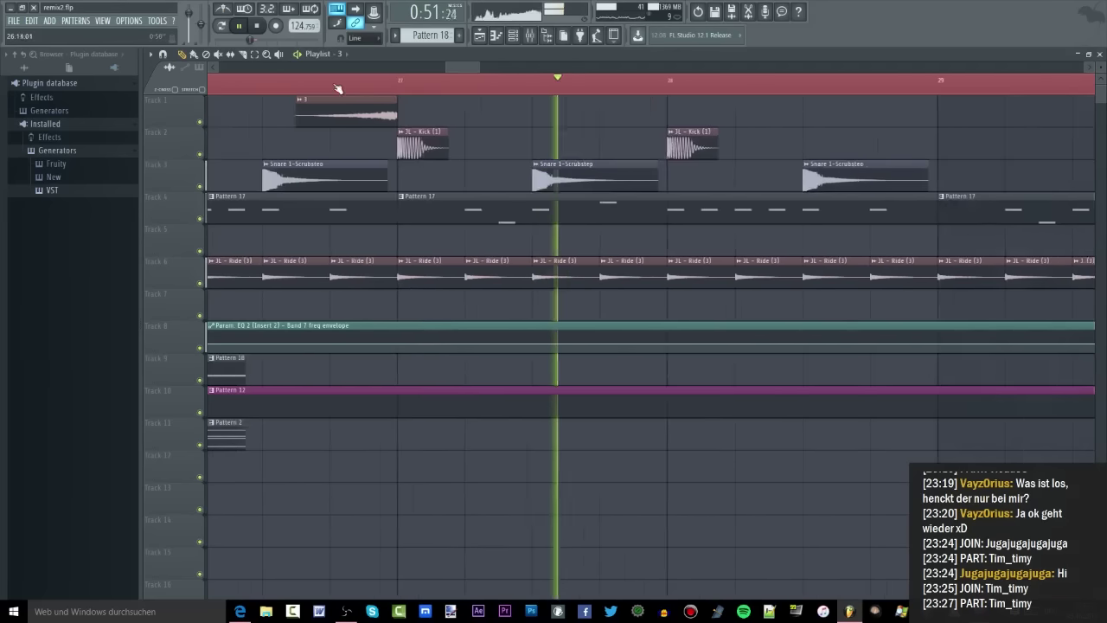
scroll(338, 88, "down", 1)
Play back the drop arrangement from bar 25 to check how its clips sound together
left_click(280, 87)
key("space")
double_click(350, 114)
key("space")
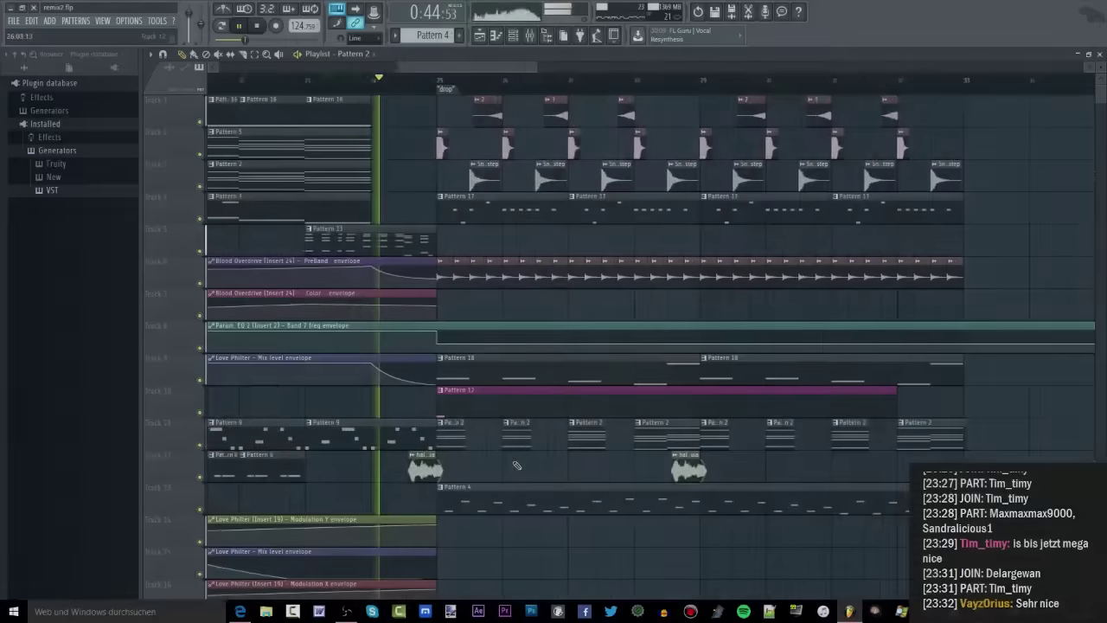
scroll(516, 466, "down", 2, "ctrl")
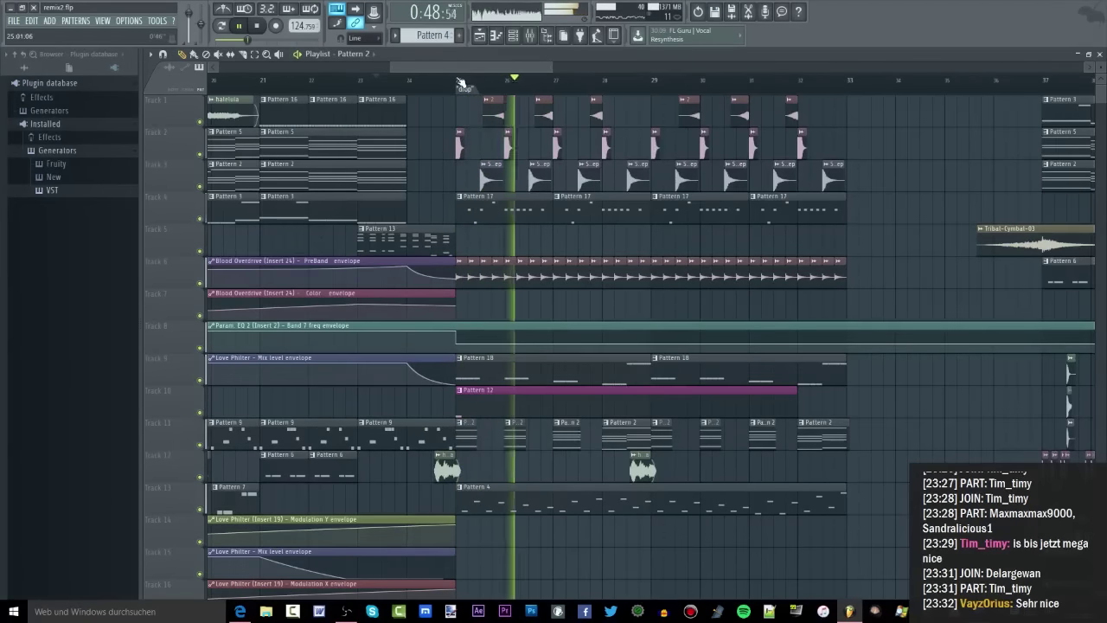
key("space")
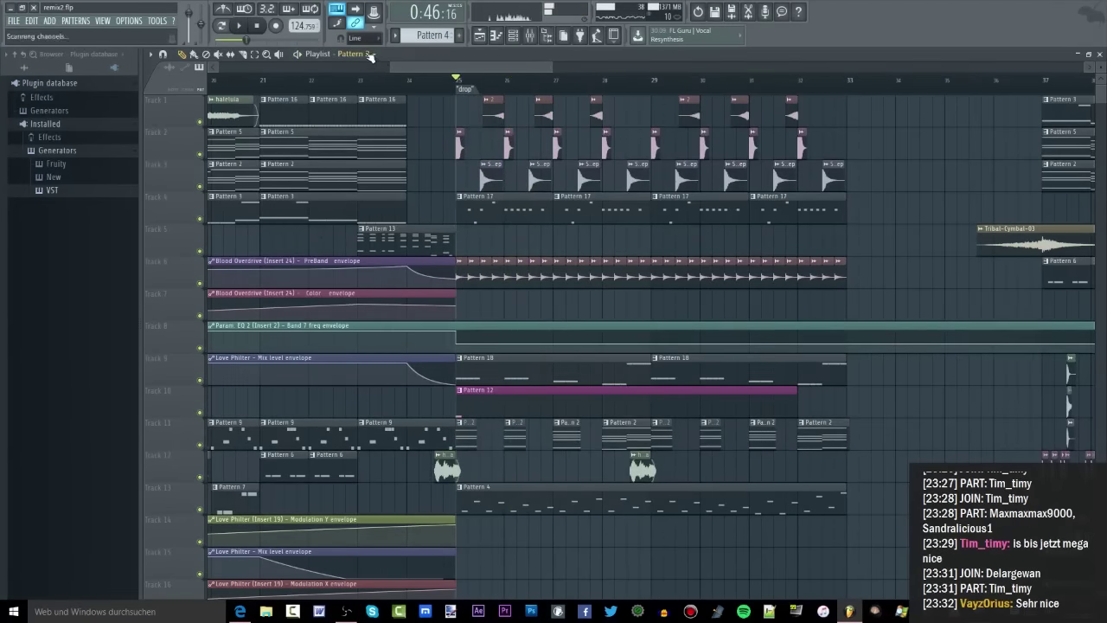
Switch to the empty Pattern 19 and add a new Serum [64bit] channel from the VST generators
left_click(370, 55)
left_click(1033, 319)
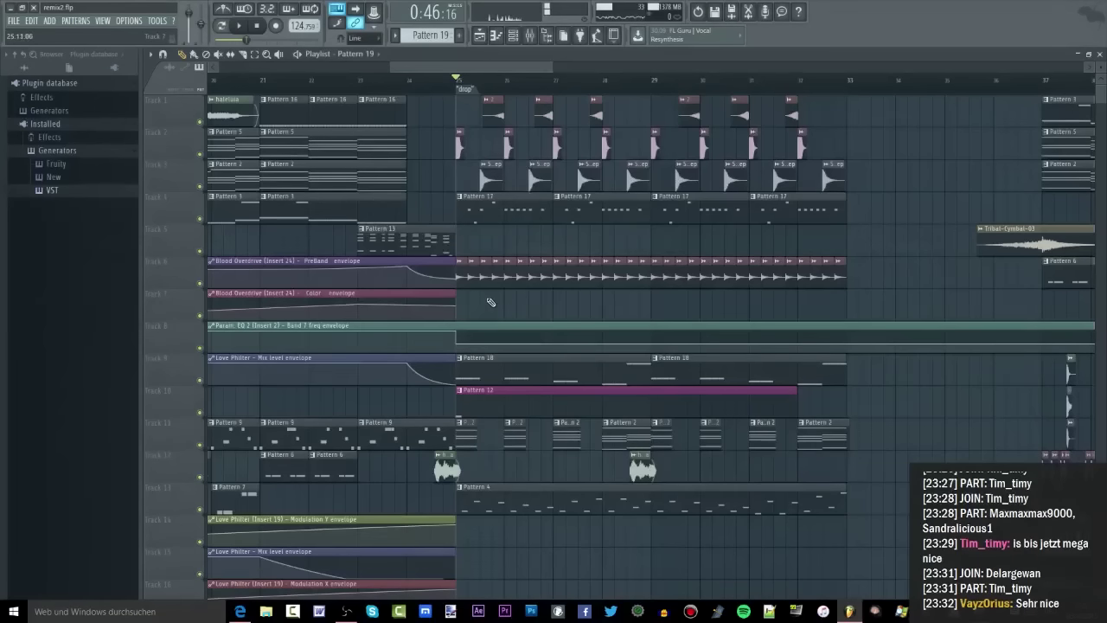
left_click(513, 35)
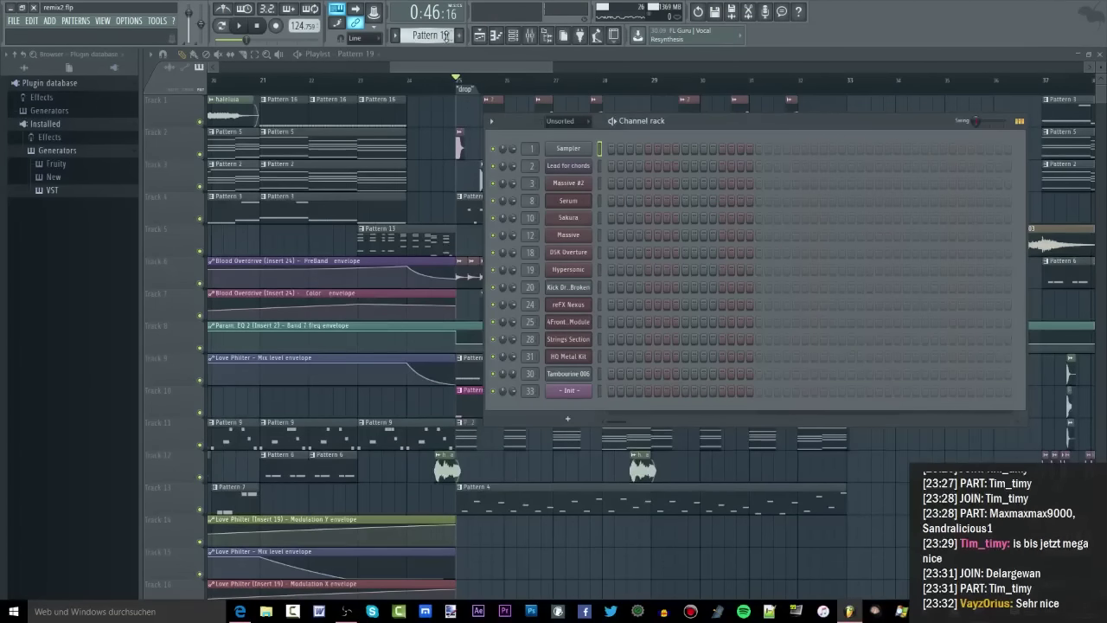
left_click(133, 191)
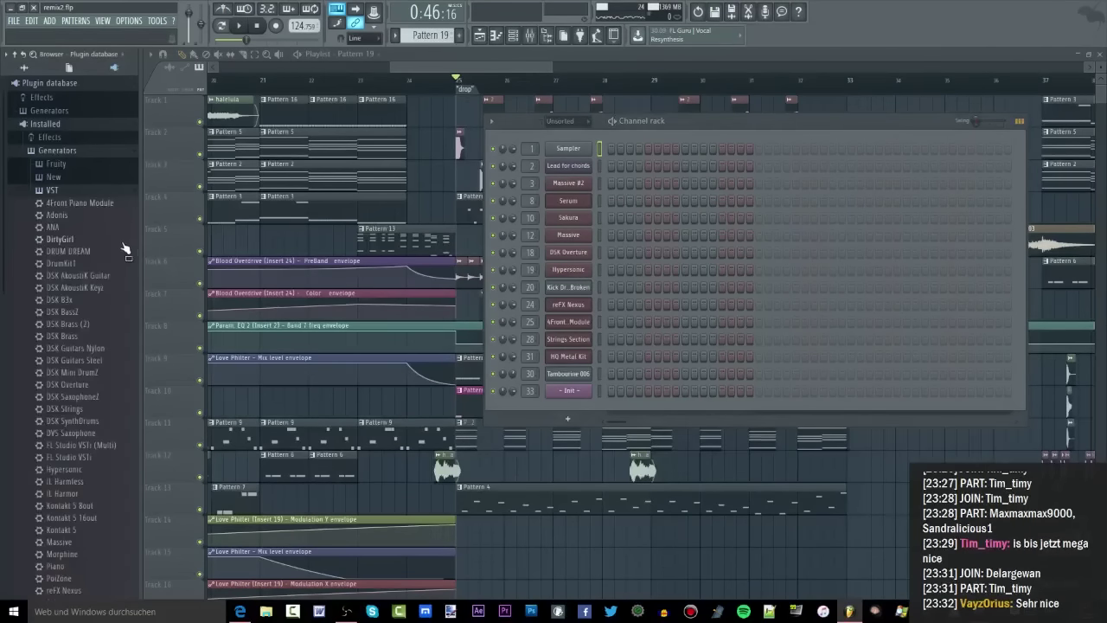
scroll(113, 275, "down", 5)
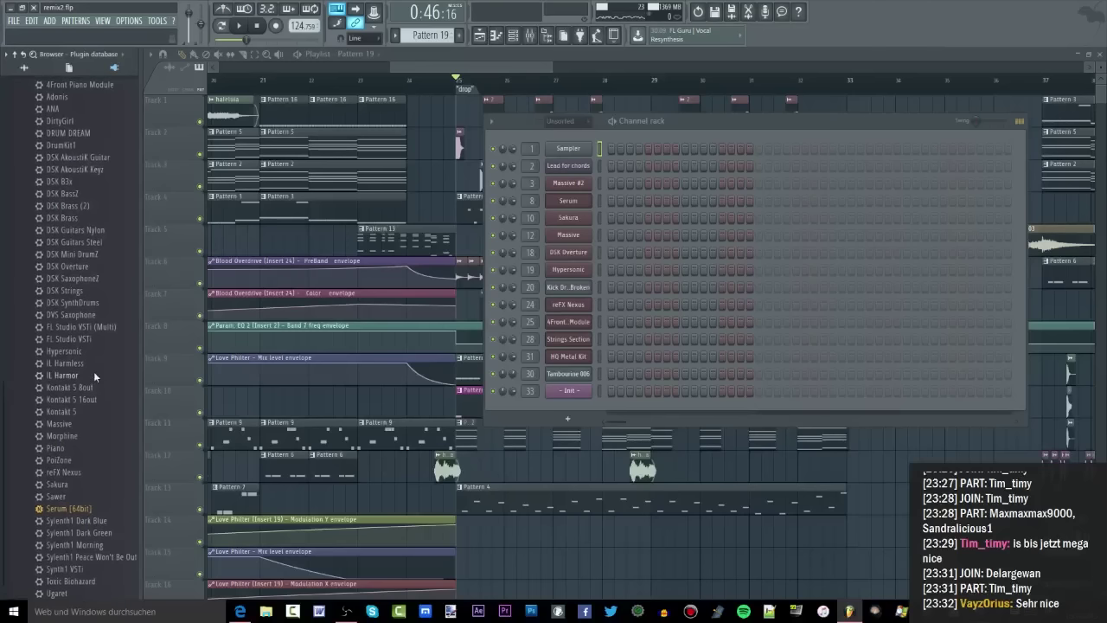
left_click_drag(63, 517, 563, 401)
Route the new Serum channel to mixer Insert 36 and bring the Serum window fully into view
left_click(531, 36)
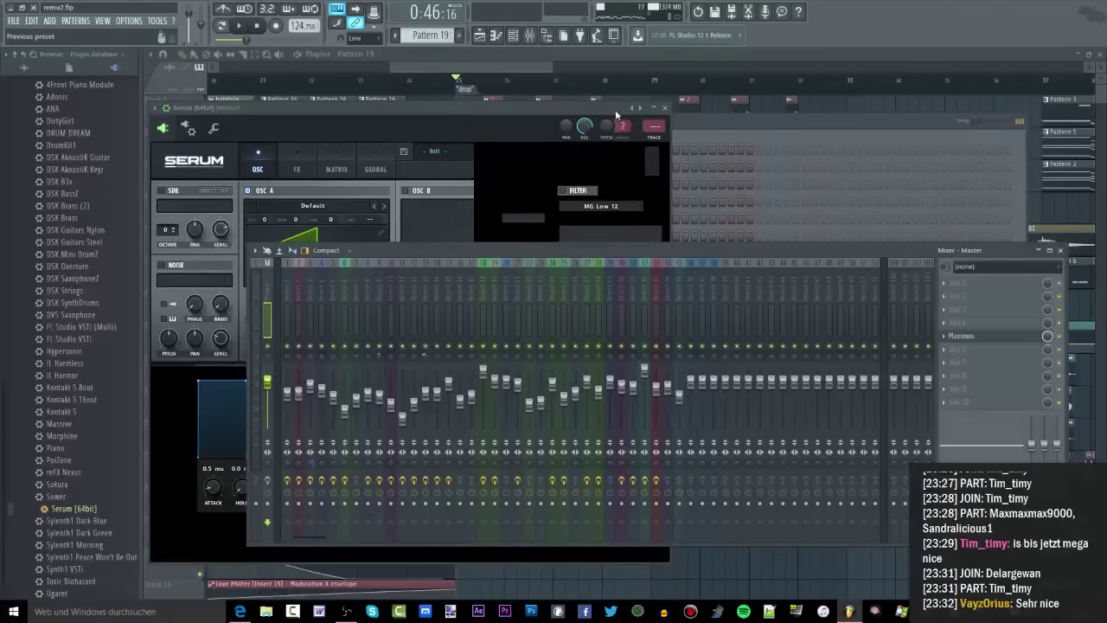
key("ctrl+l")
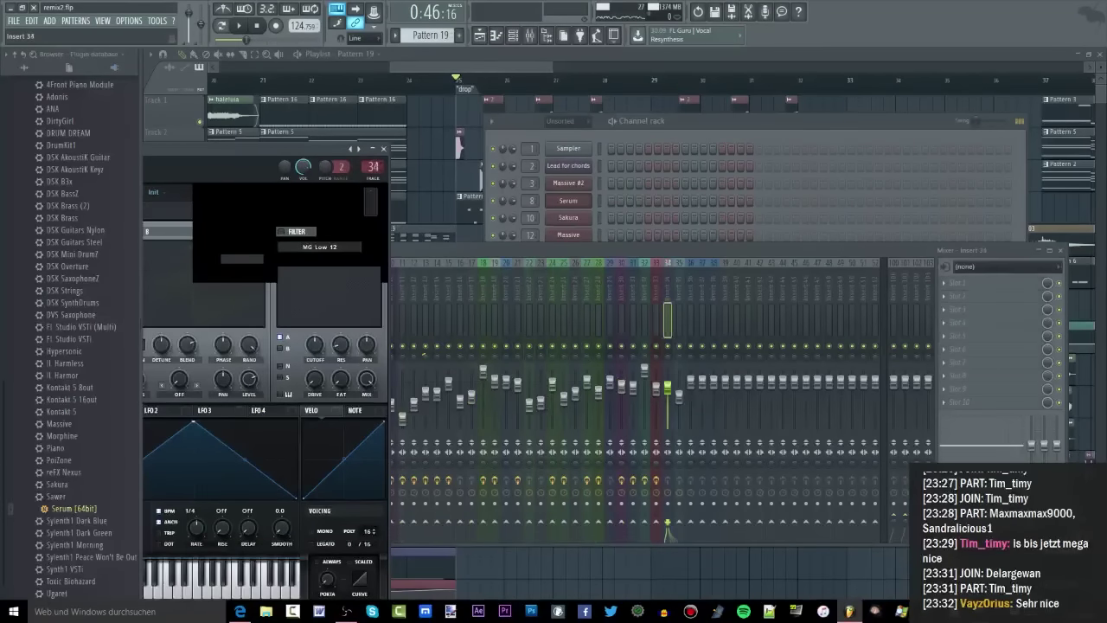
right_click(687, 268)
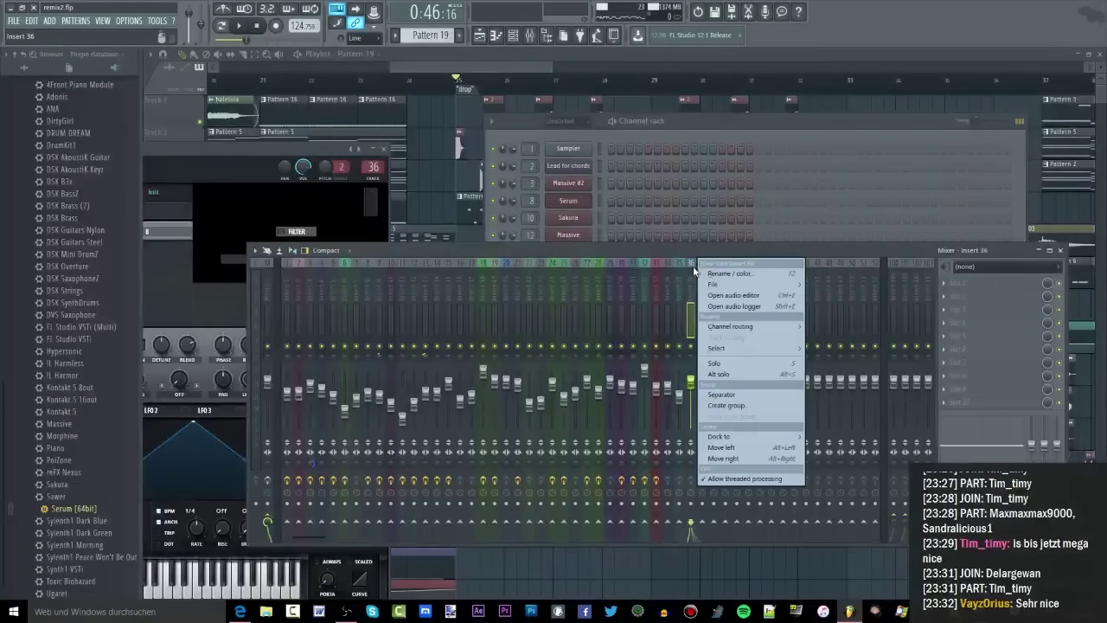
left_click(789, 302)
left_click(791, 310)
left_click_drag(273, 149, 590, 108)
Load Serum's BA Analog Pluck [SN] bass preset, lower the Insert 36 fader and check the level against the drop
left_click(472, 152)
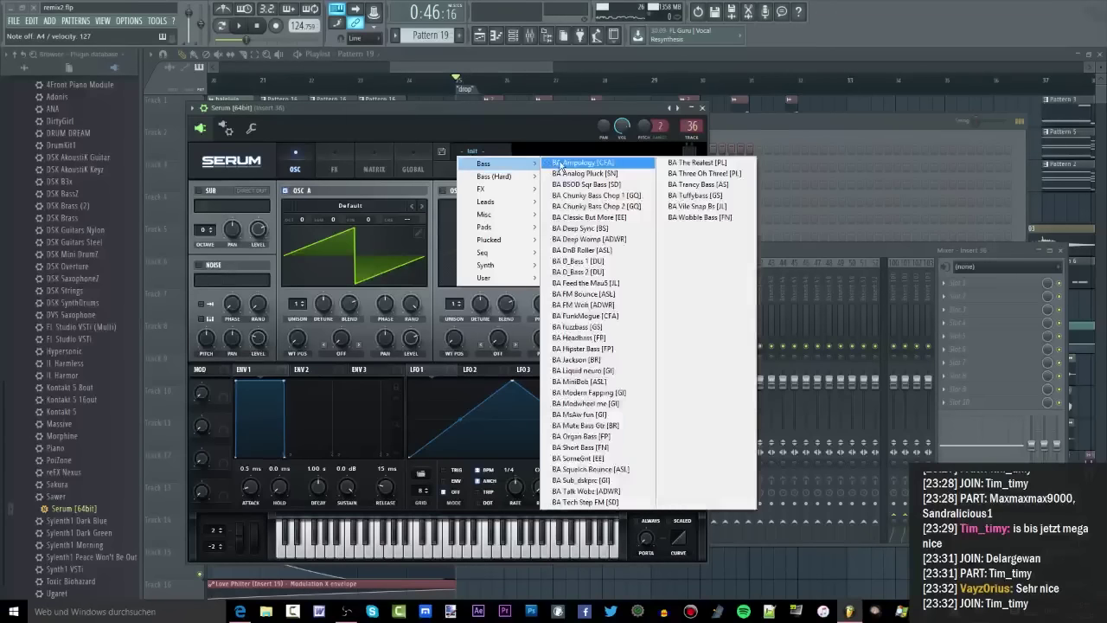
left_click(554, 168)
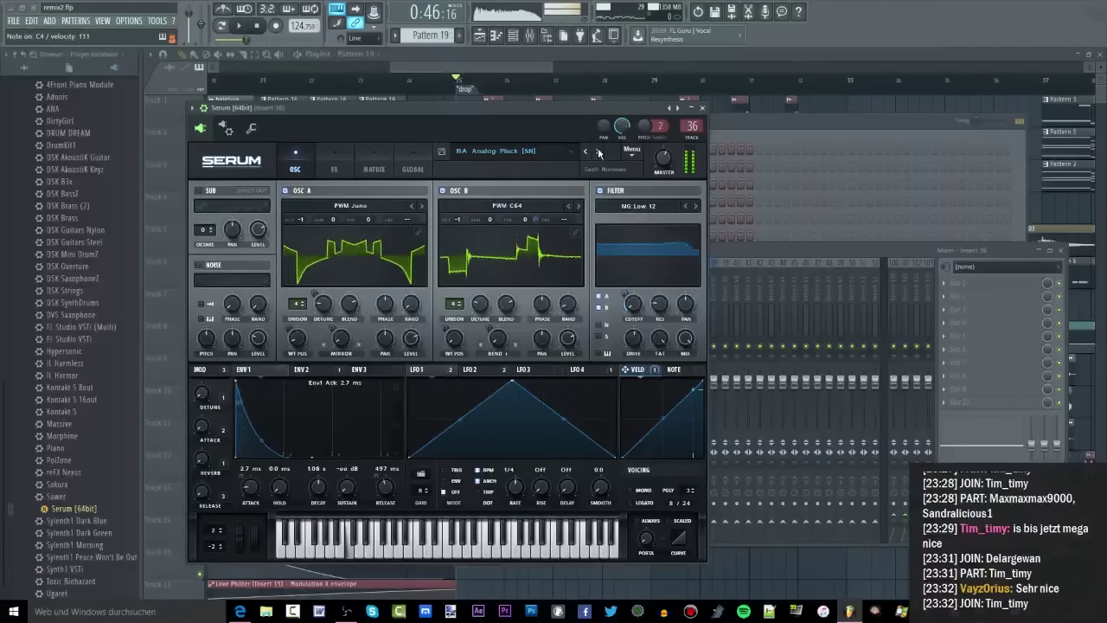
left_click(735, 256)
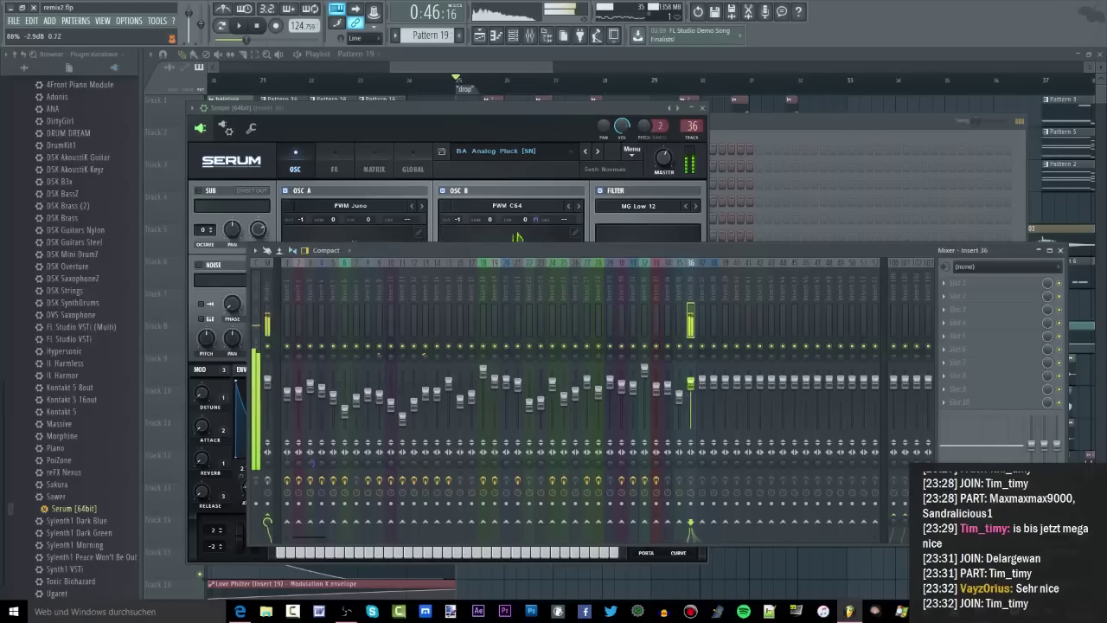
left_click(239, 26)
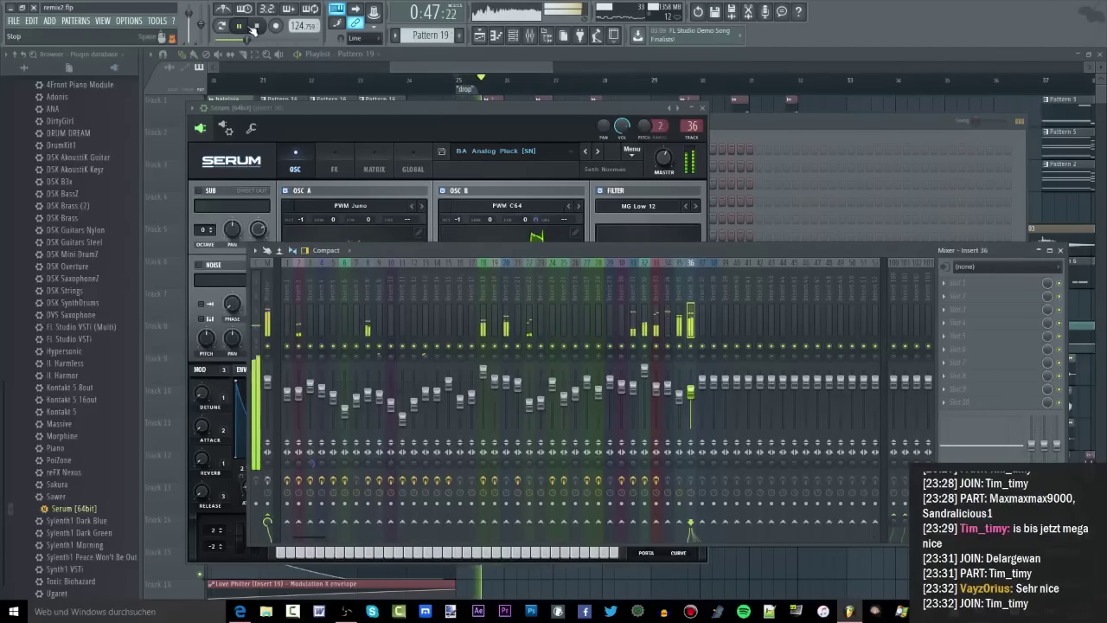
left_click(255, 26)
Try further Serum bass presets around BA Ampology [CFA] for the Insert 36 part
left_click(593, 152)
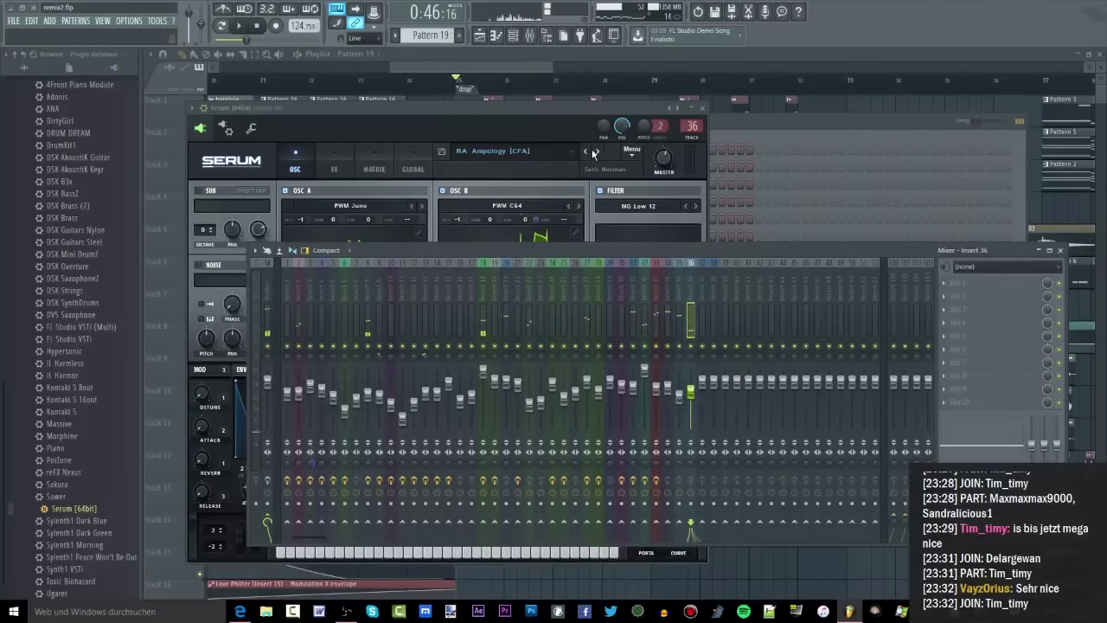
left_click(598, 152)
left_click(598, 152)
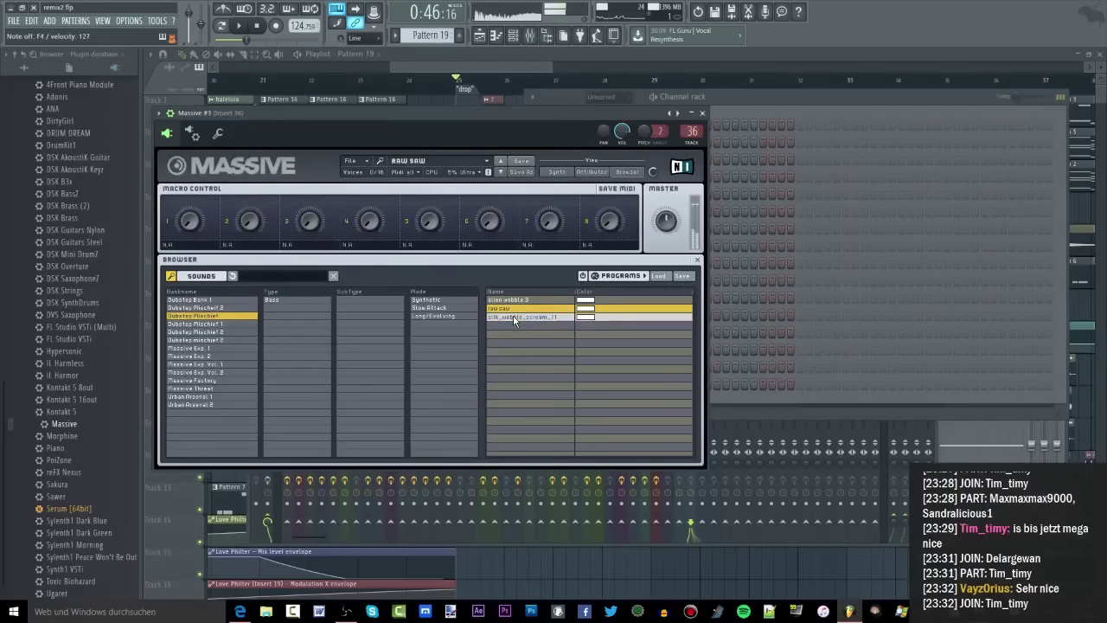
Audition Massive #3 programs from the Dubstep Mischief banks and load scream 2 from Dubstep Mischief 1
left_click(514, 317)
left_click(247, 323)
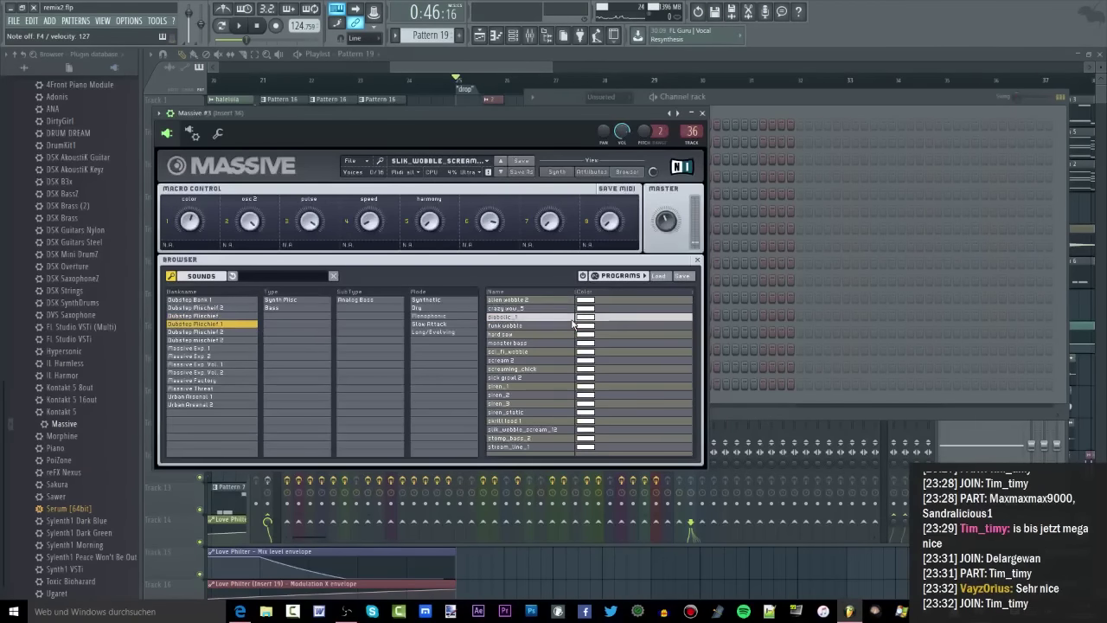
left_click(517, 299)
left_click(517, 351)
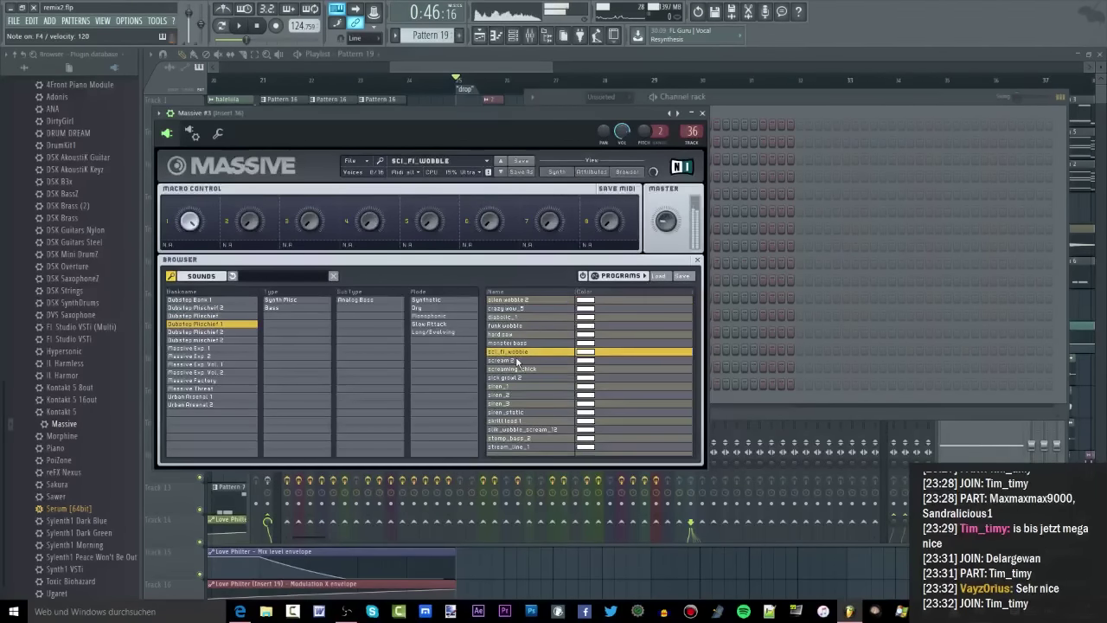
left_click(518, 360)
left_click(521, 368)
left_click(522, 360)
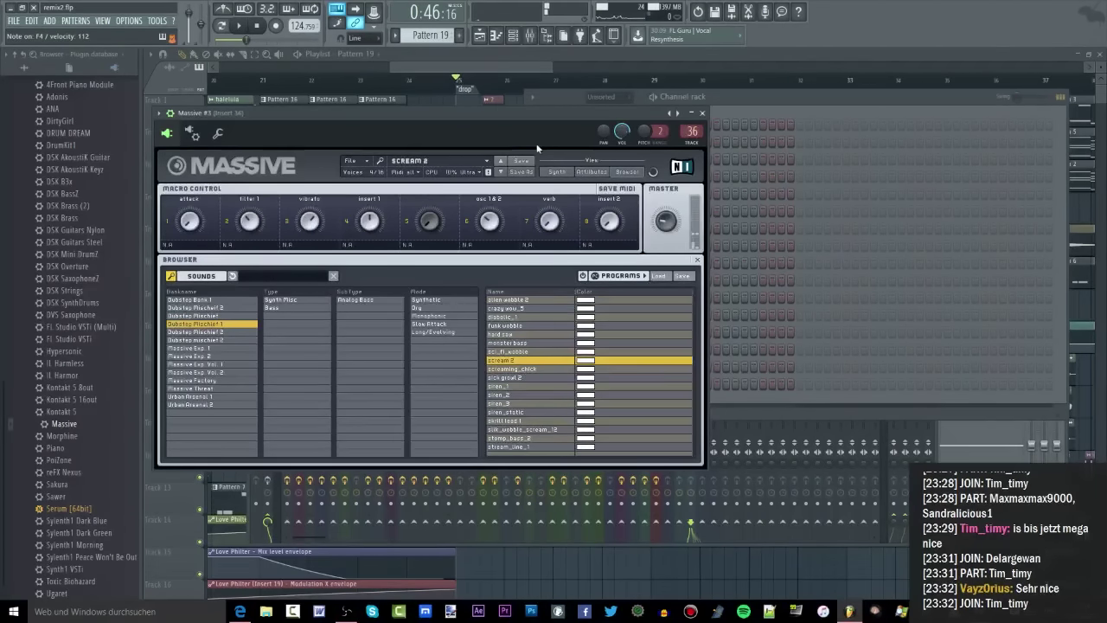
Show the synth controls of Massive's scream 2 patch, look at its FX1 and FX2 settings, and try the sound over the drop
left_click(558, 172)
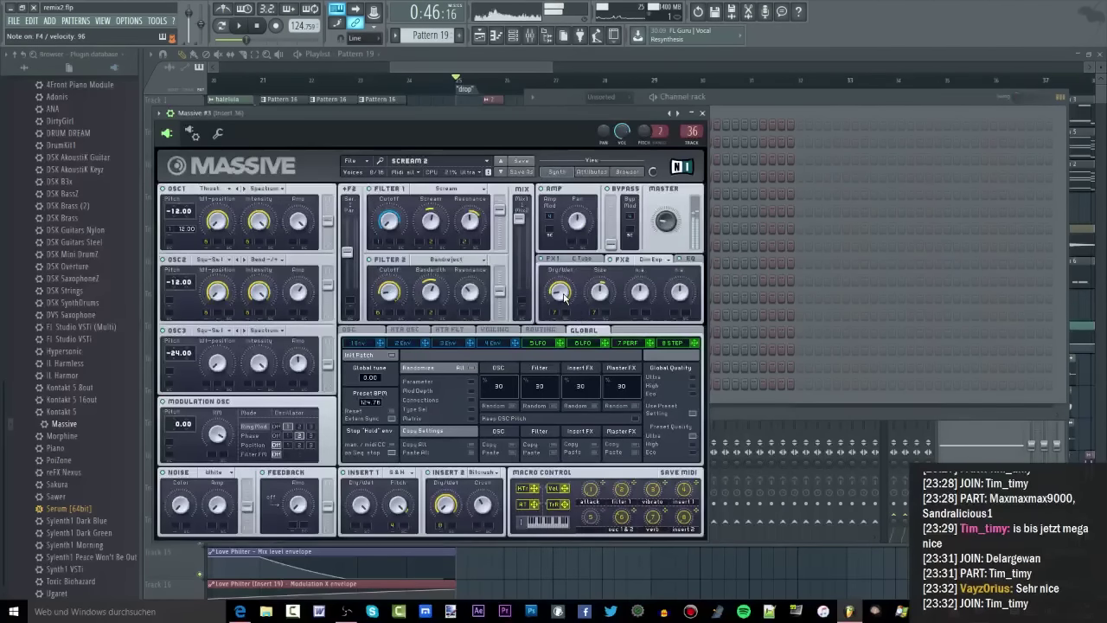
left_click_drag(568, 255, 579, 287)
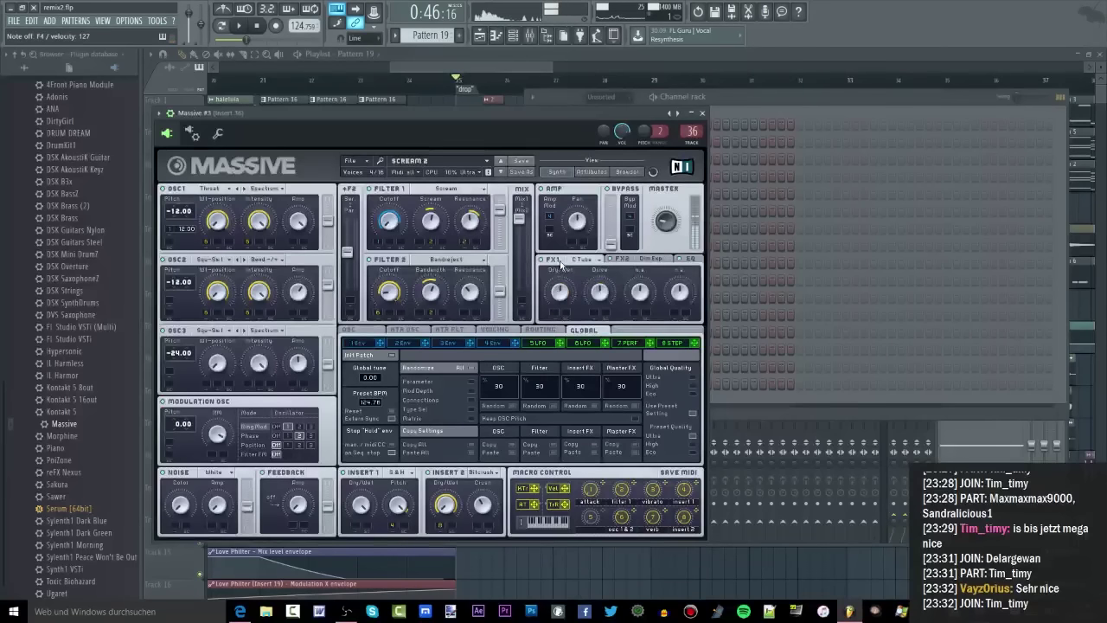
left_click(550, 258)
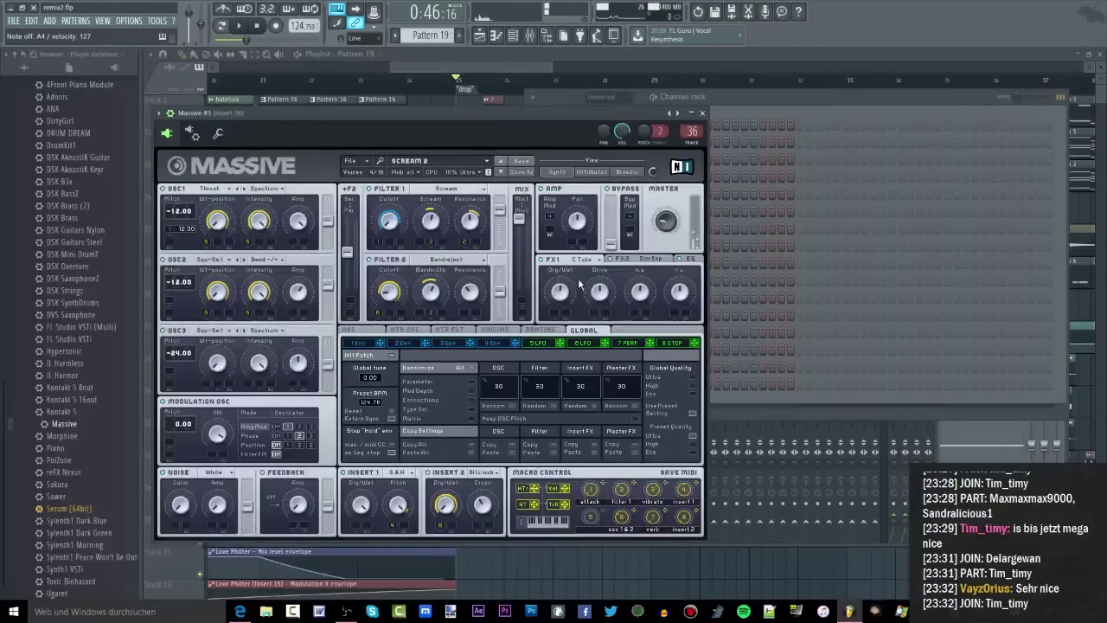
left_click(250, 26)
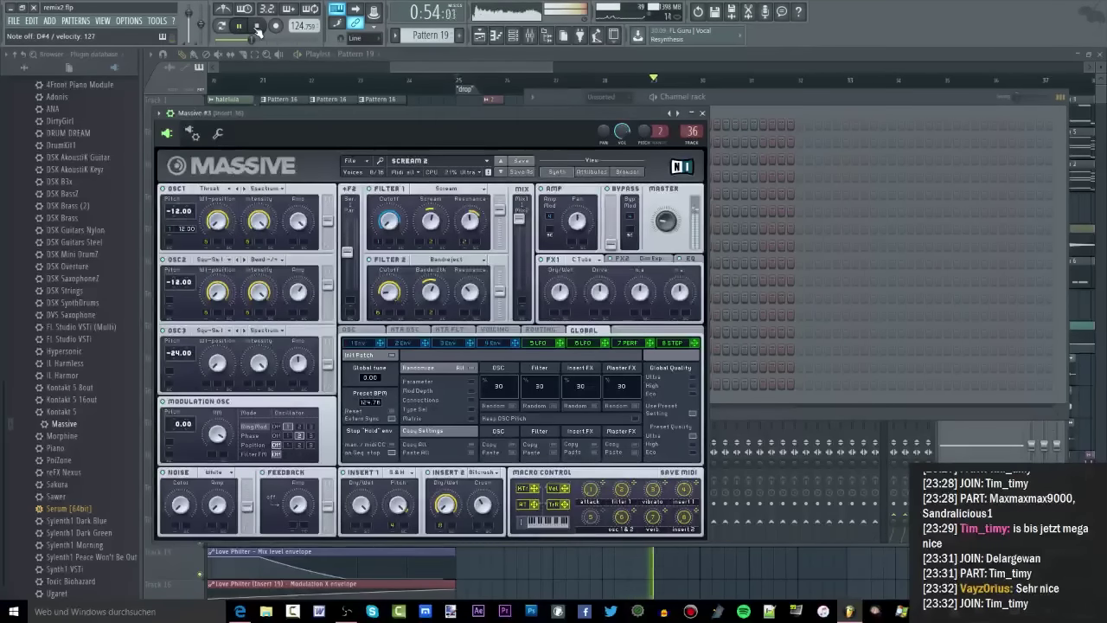
left_click(257, 27)
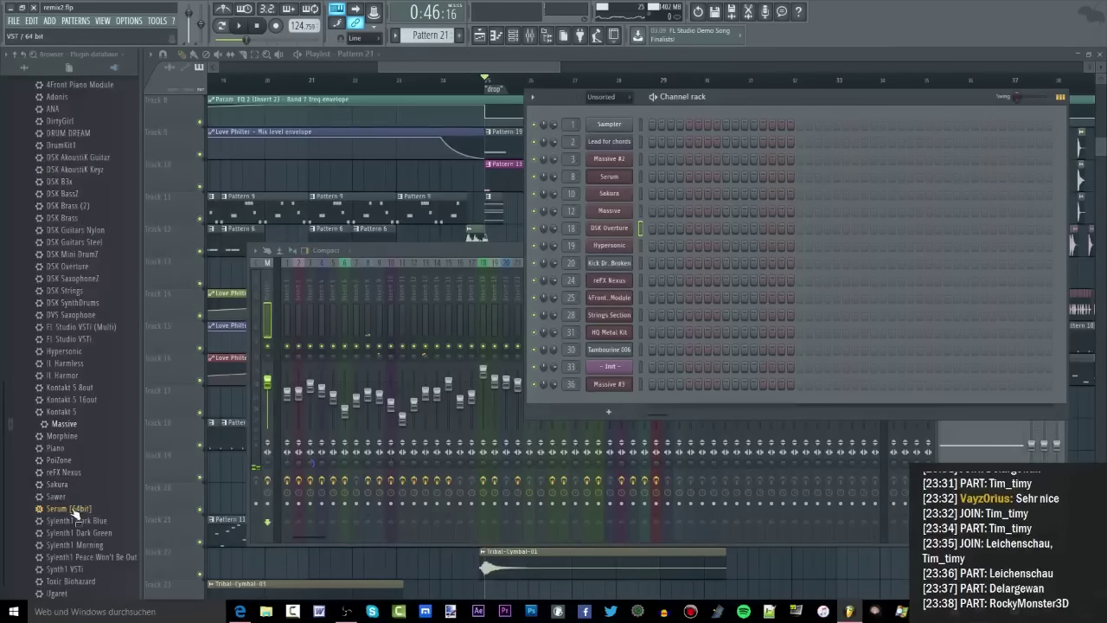
Add a new Serum [64bit] channel in Pattern 21 and route it to mixer Insert 39
left_click_drag(73, 511, 610, 393)
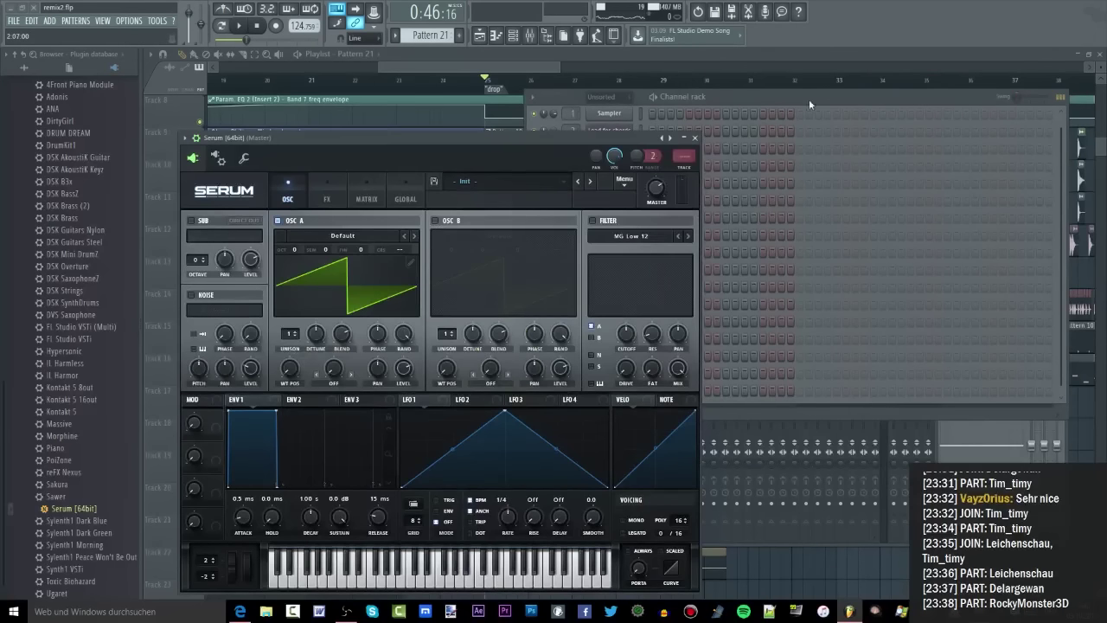
left_click_drag(722, 98, 843, 433)
left_click(771, 262)
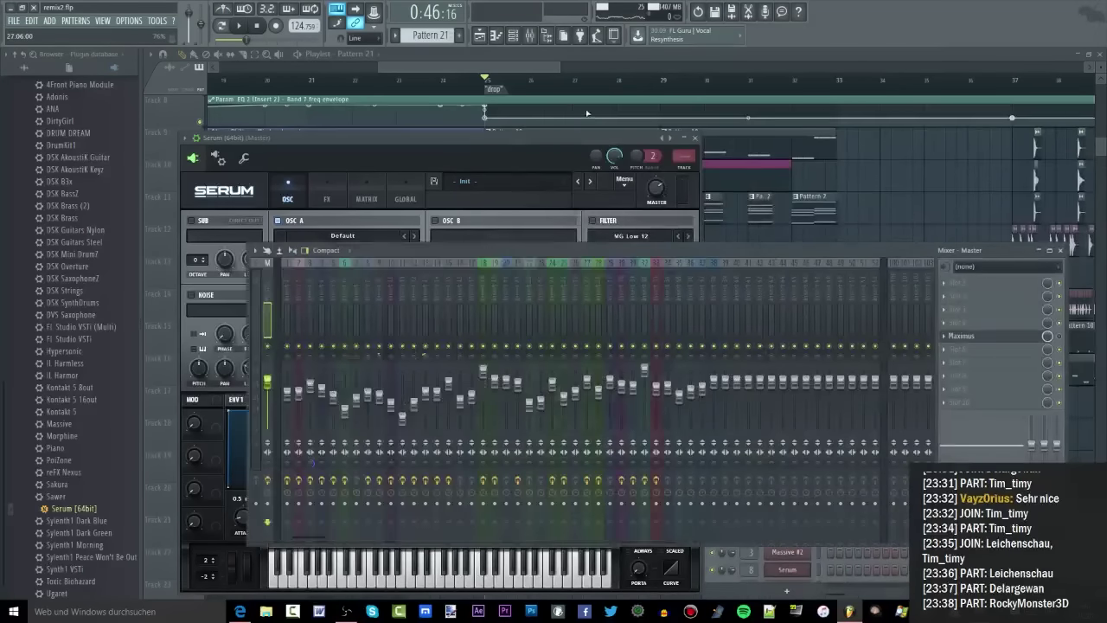
left_click_drag(596, 141, 332, 147)
left_click_drag(420, 161, 420, 127)
Give mixer Insert 39 a purple colour through its rename and colour option
right_click(731, 260)
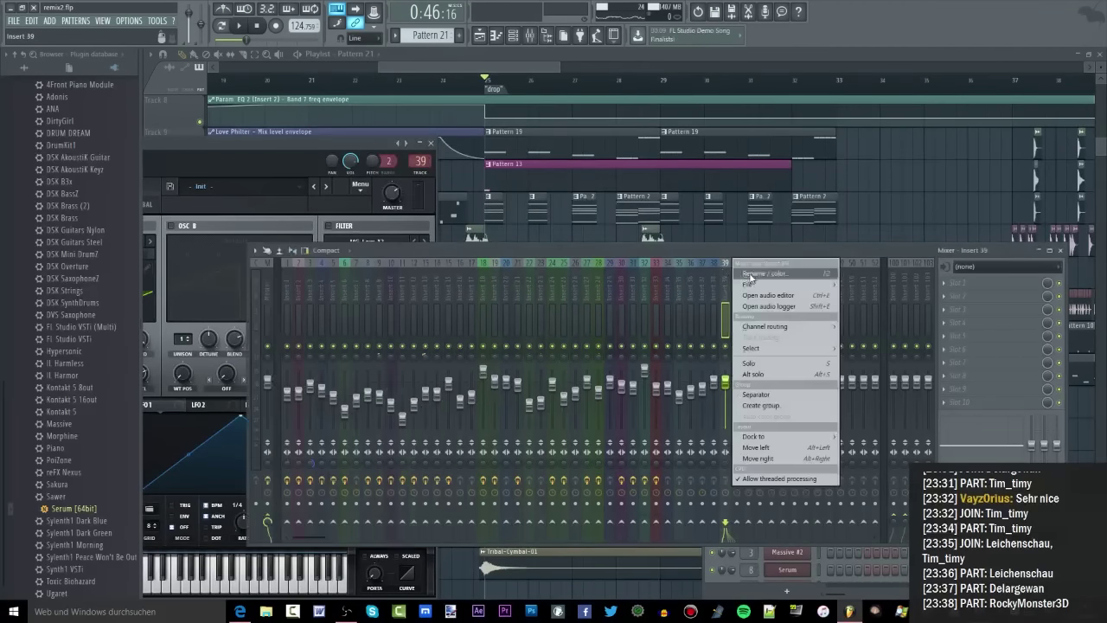
left_click(745, 272)
key("F2")
key("Return")
Bring Serum fully into view, load BA Bass dropper [GI] from the Bass (Hard) presets, and move on to BA BitterBot [LCV]
left_click_drag(393, 142, 585, 119)
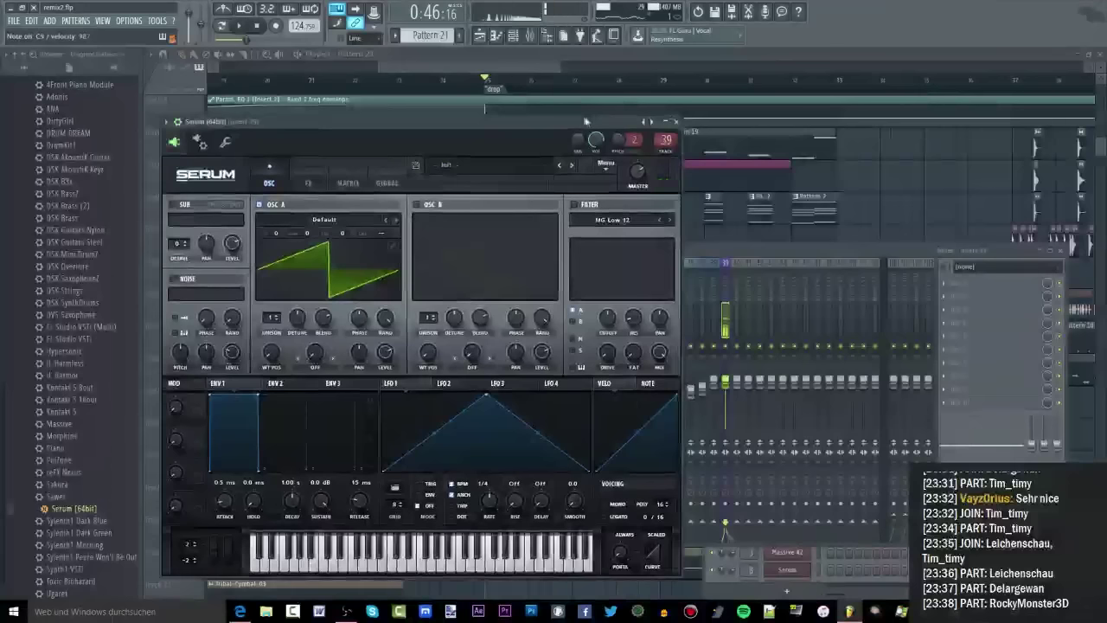
left_click(308, 177)
left_click(273, 177)
left_click(479, 171)
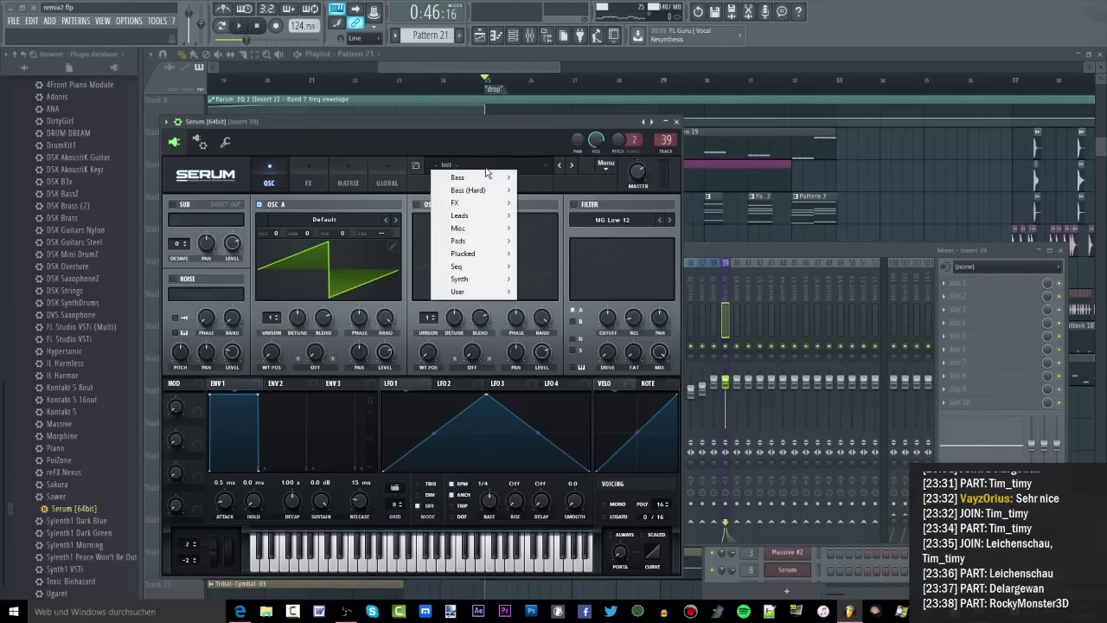
mouse_move(478, 242)
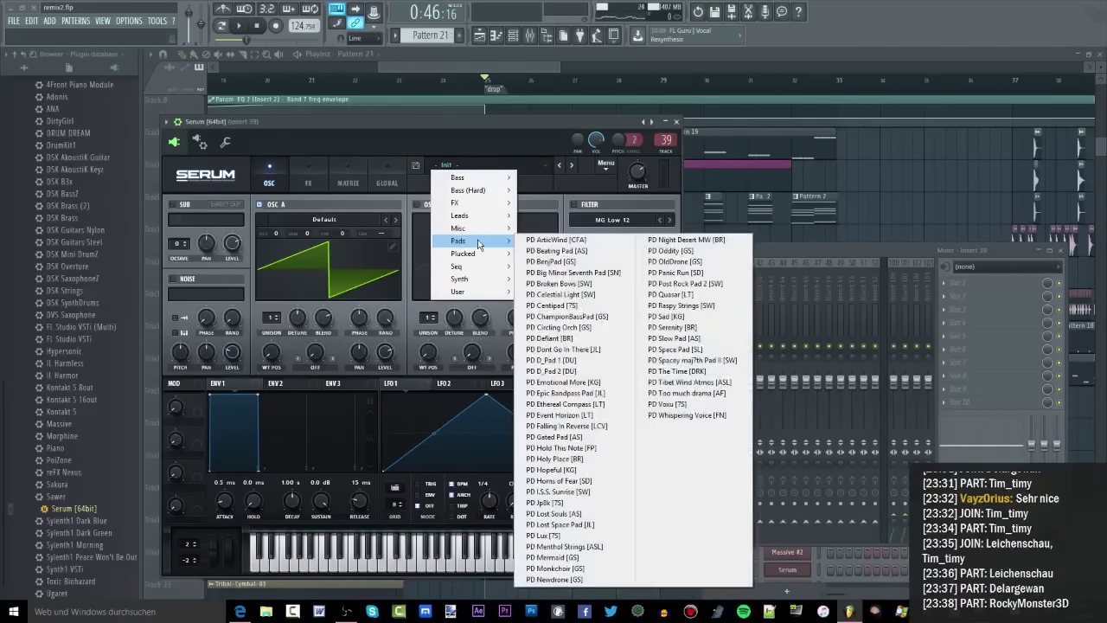
mouse_move(478, 189)
left_click(596, 257)
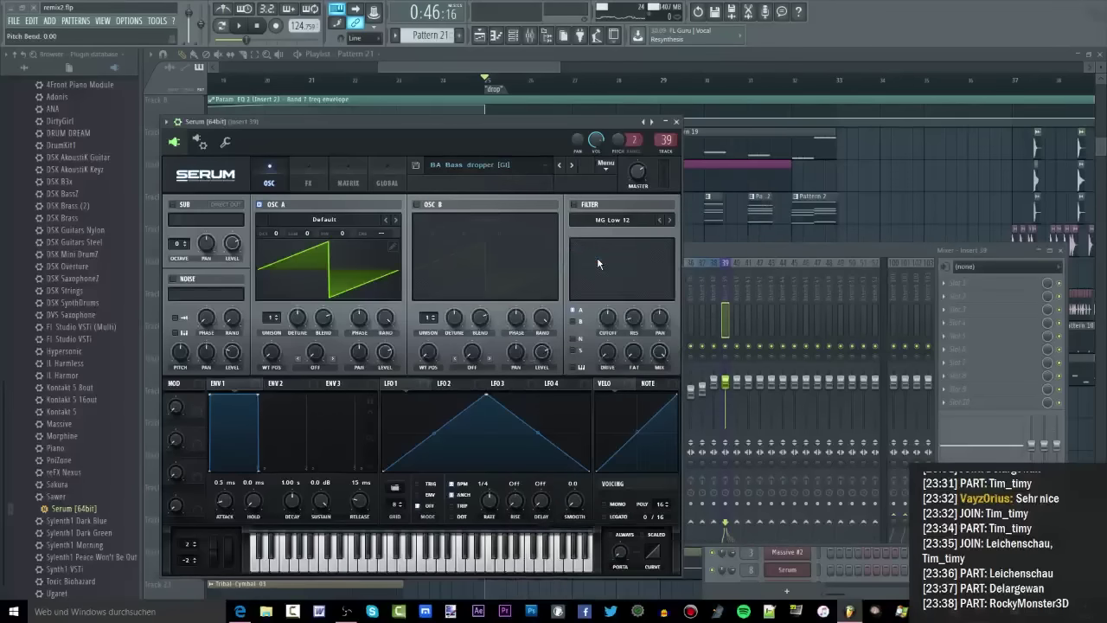
left_click(571, 169)
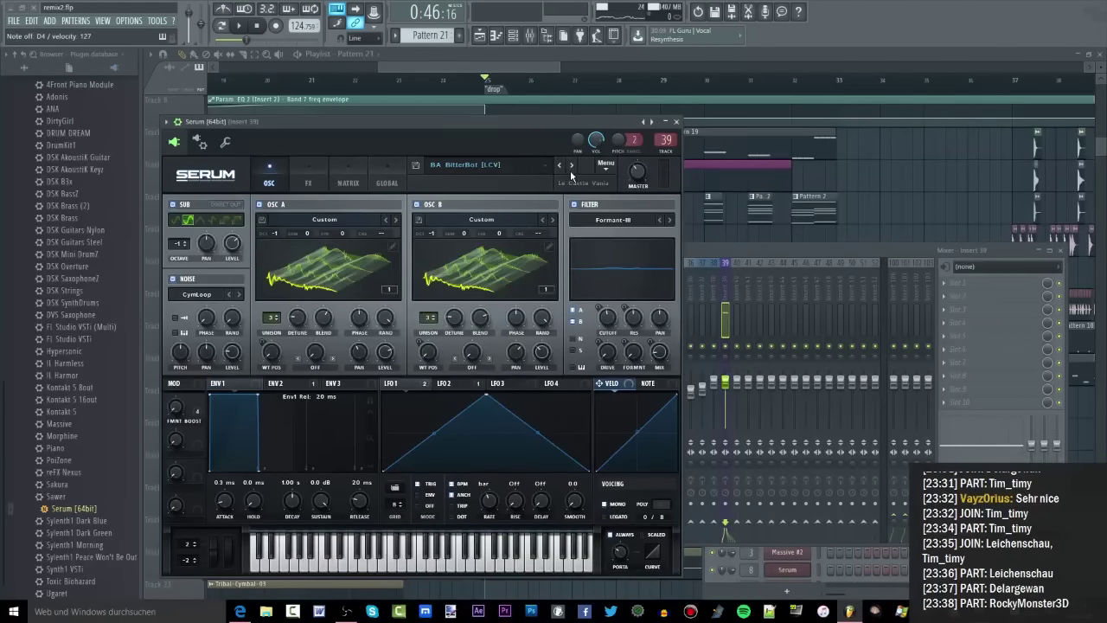
left_click(15, 21)
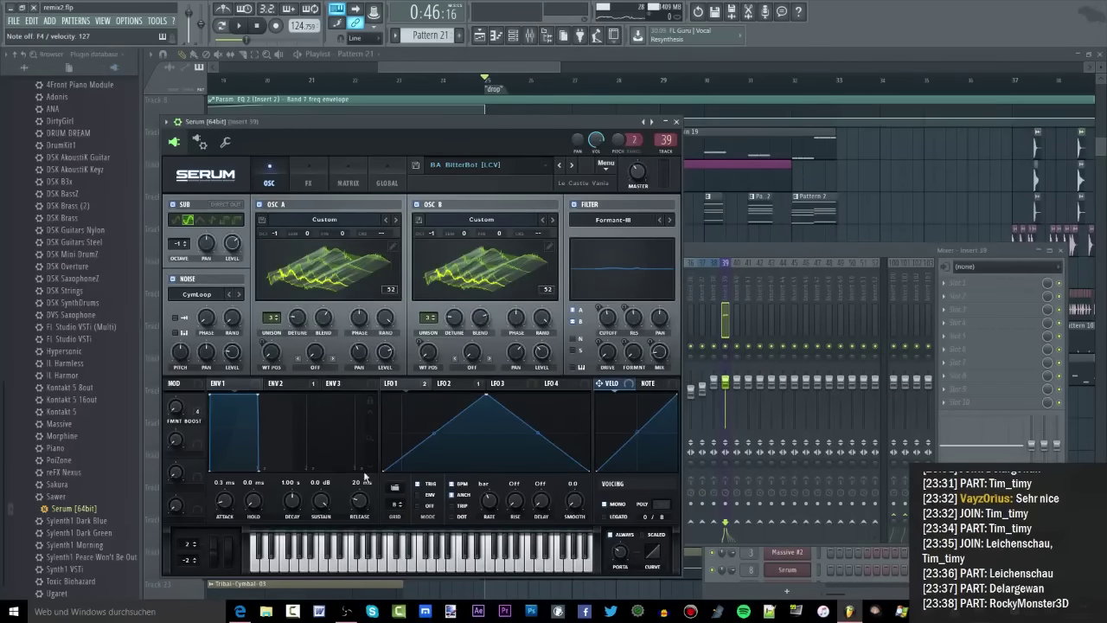
left_click(425, 612)
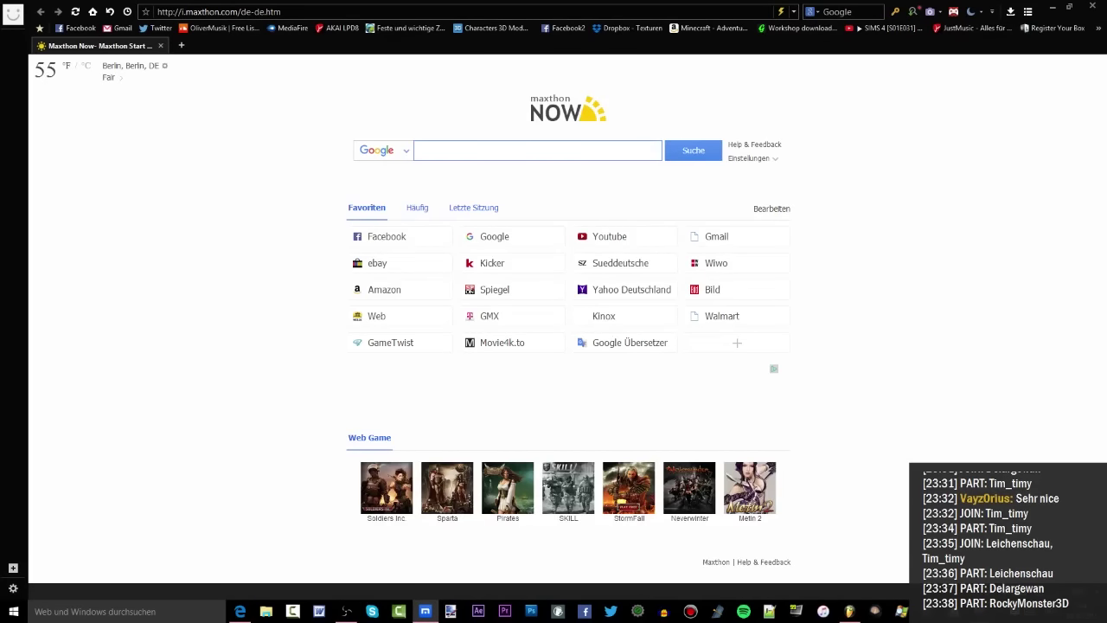
left_click_drag(428, 45, 0, 128)
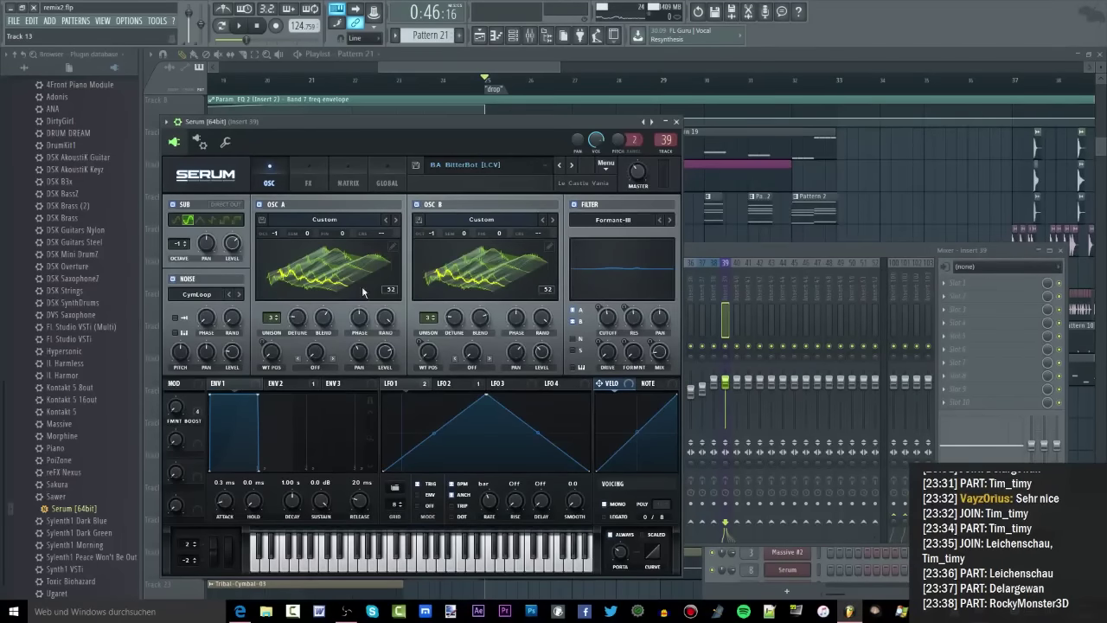
left_click_drag(384, 123, 397, 122)
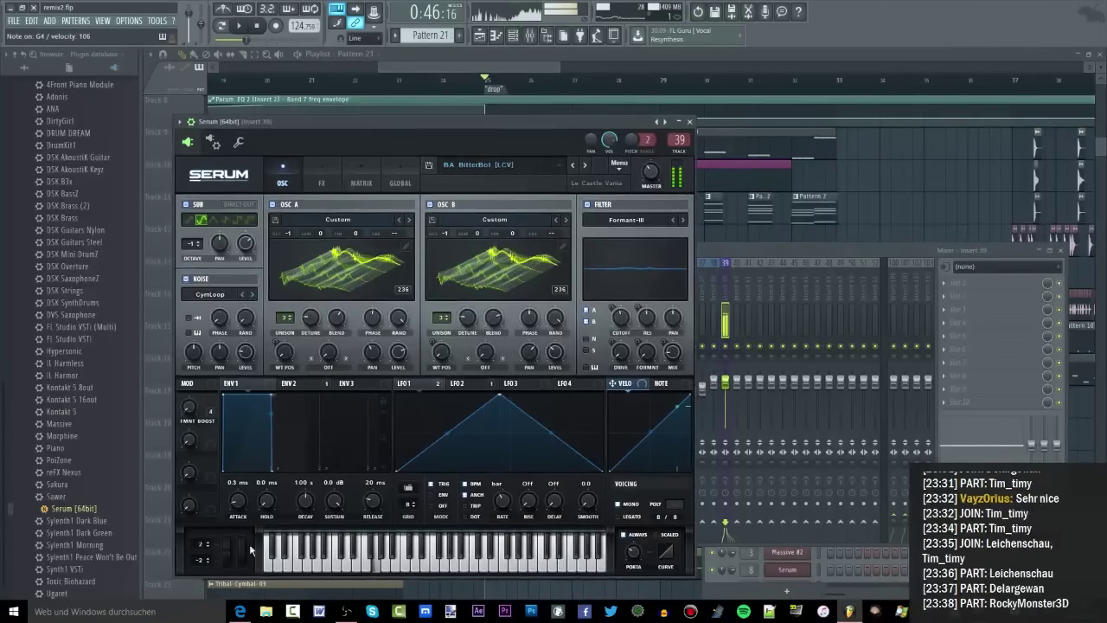
left_click(13, 611)
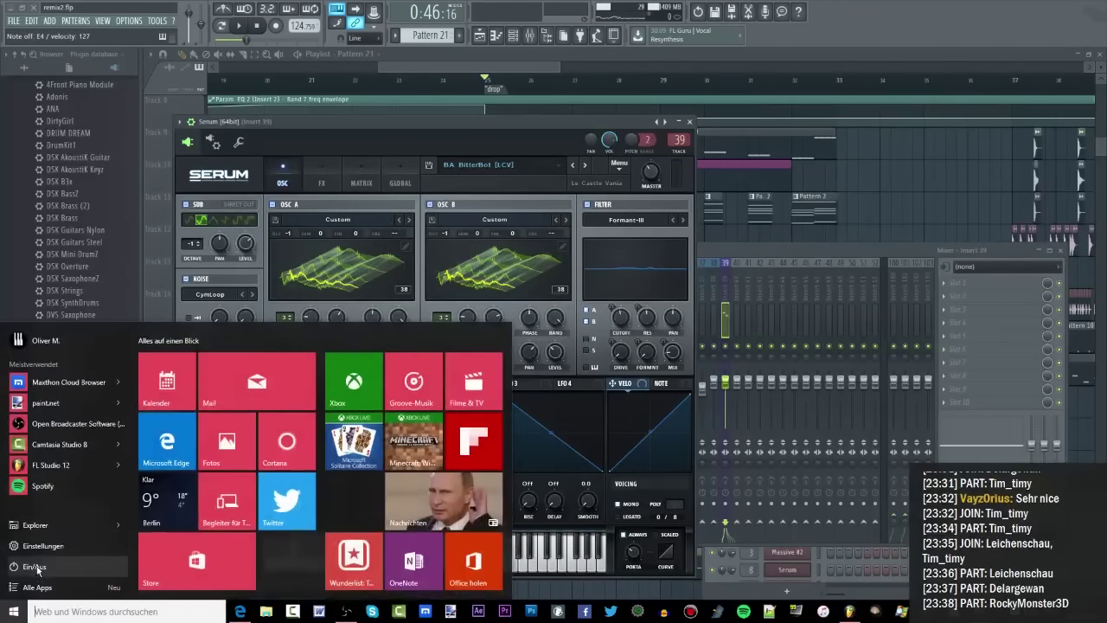
left_click(37, 550)
left_click_drag(496, 60, 0, 66)
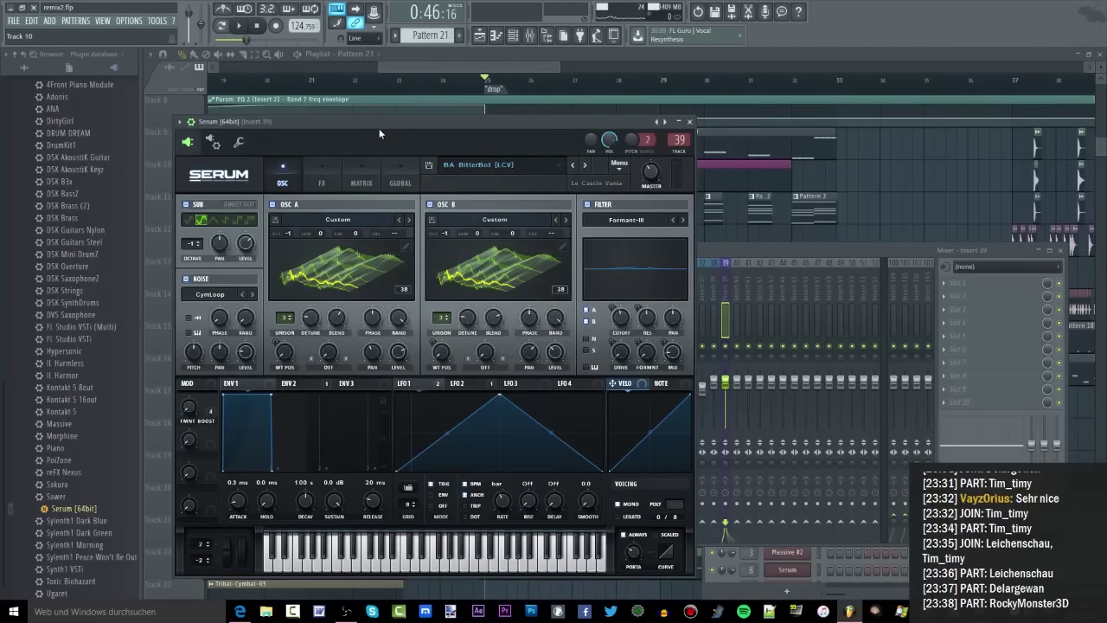
left_click_drag(379, 125, 392, 125)
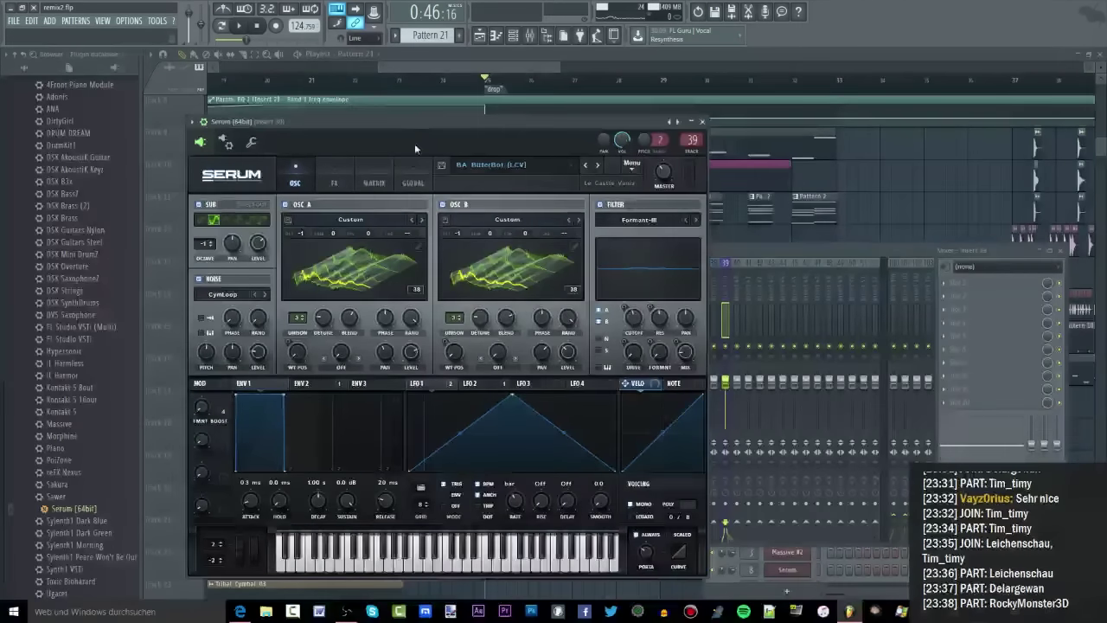
Load Serum's BA BlackMask [7S] preset and try it over the drop from bar 25
left_click(596, 165)
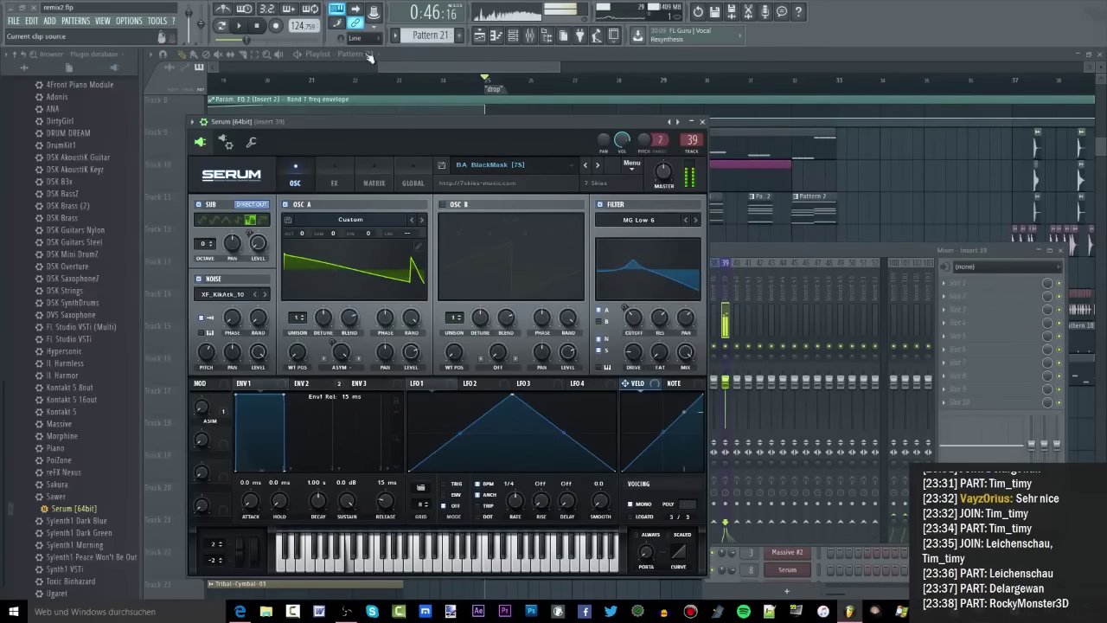
left_click(241, 26)
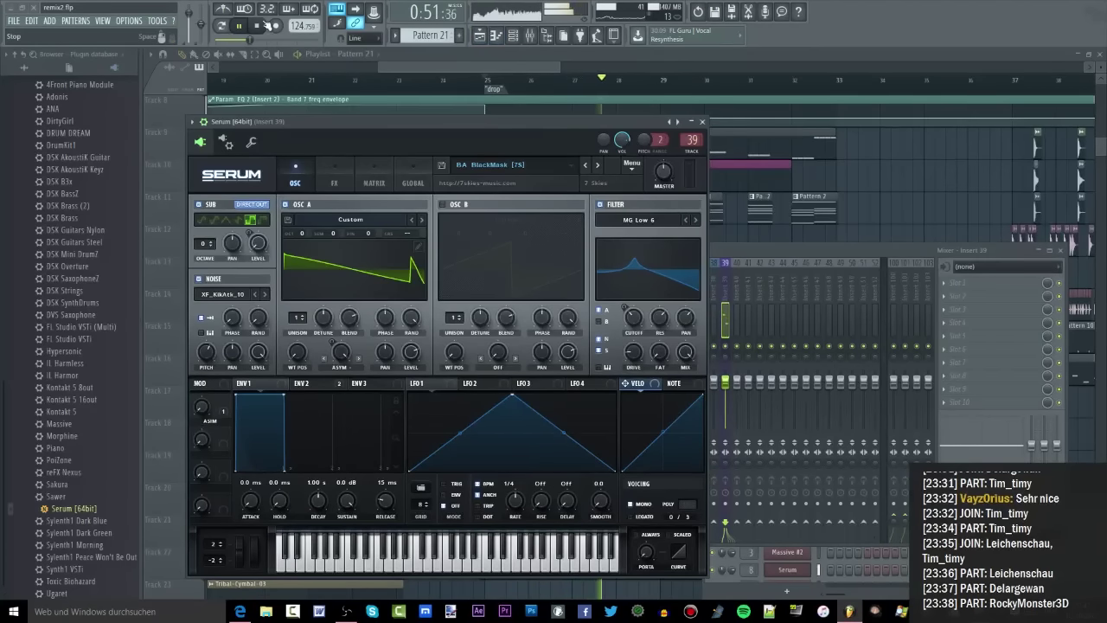
left_click(270, 26)
Audition Serum's BA BotWerx, Complextro 1 and Complextro 2 presets, playing the drop with the latter, and move on to BA CrowdScream Bass [ASL]
left_click(597, 165)
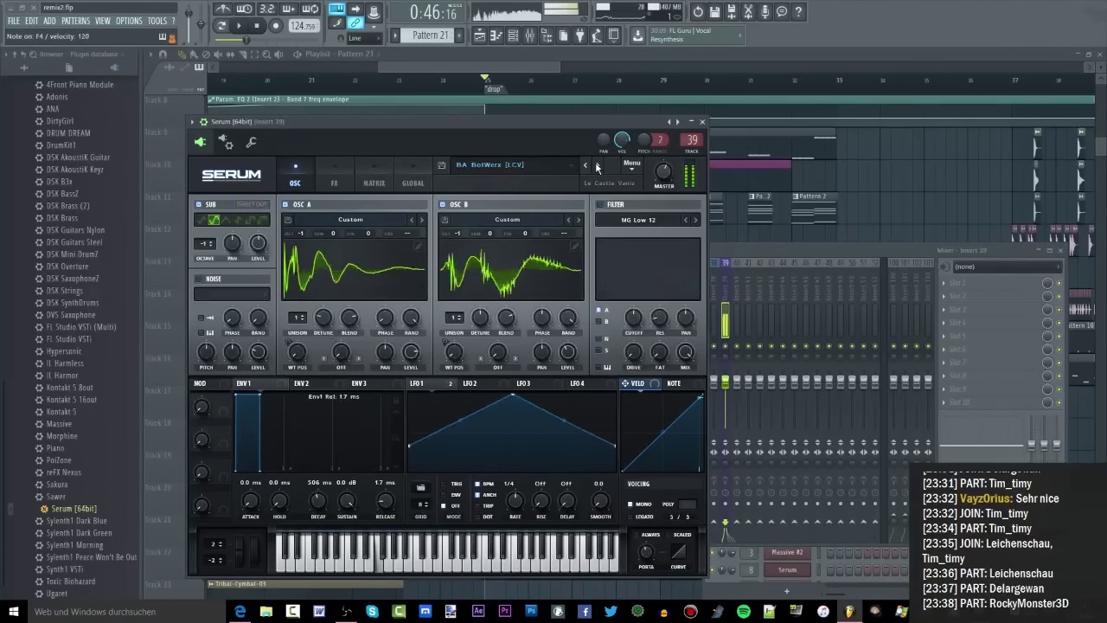
left_click(597, 166)
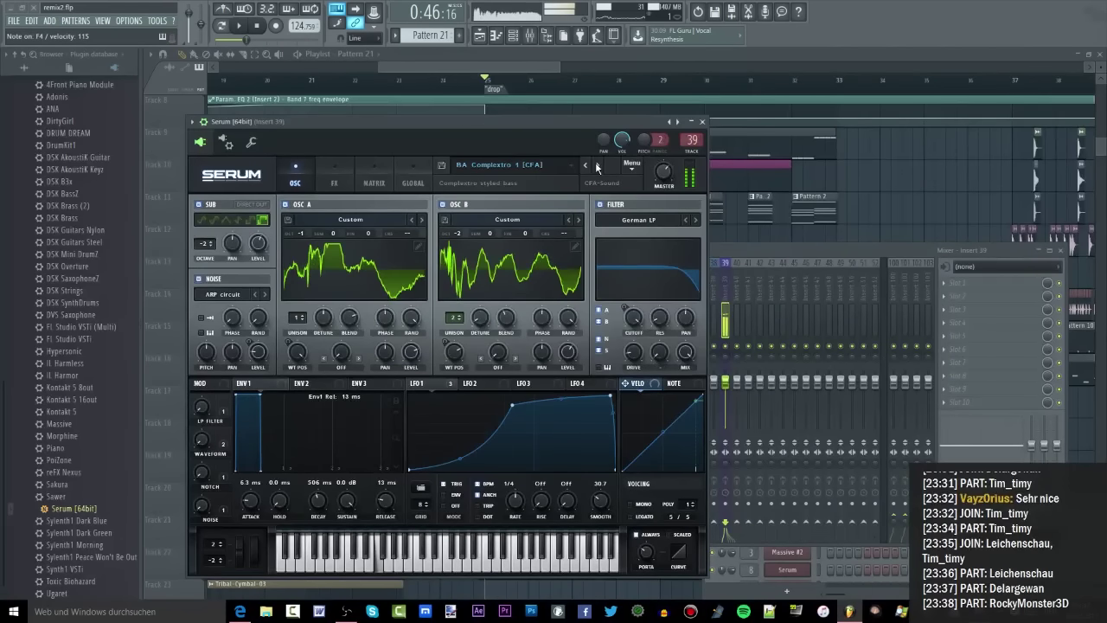
key("space")
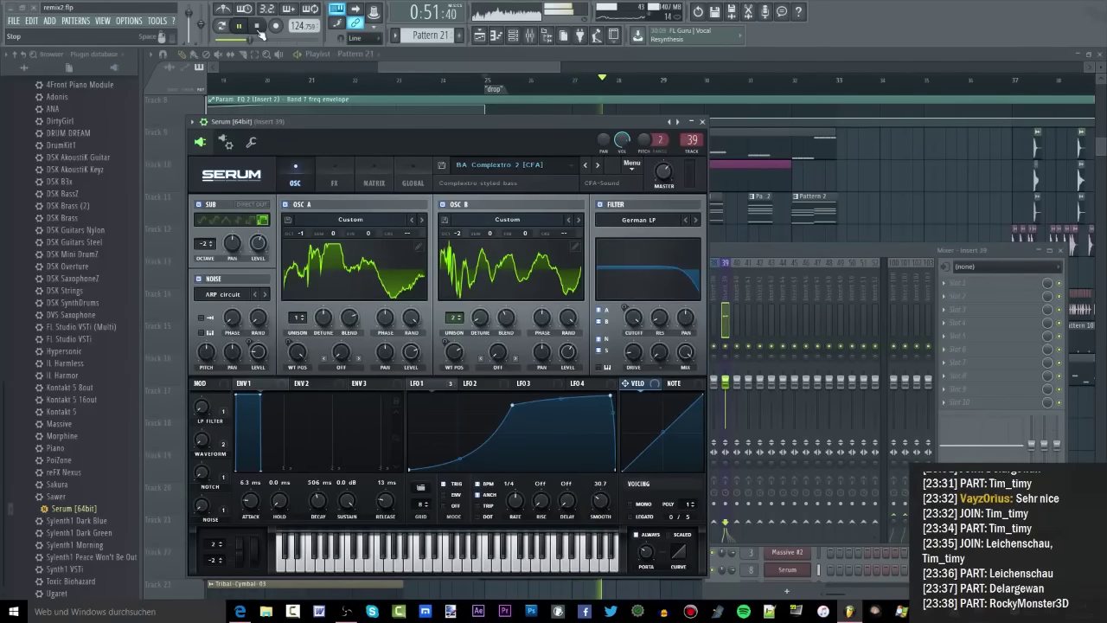
key("space")
left_click(594, 166)
left_click(594, 165)
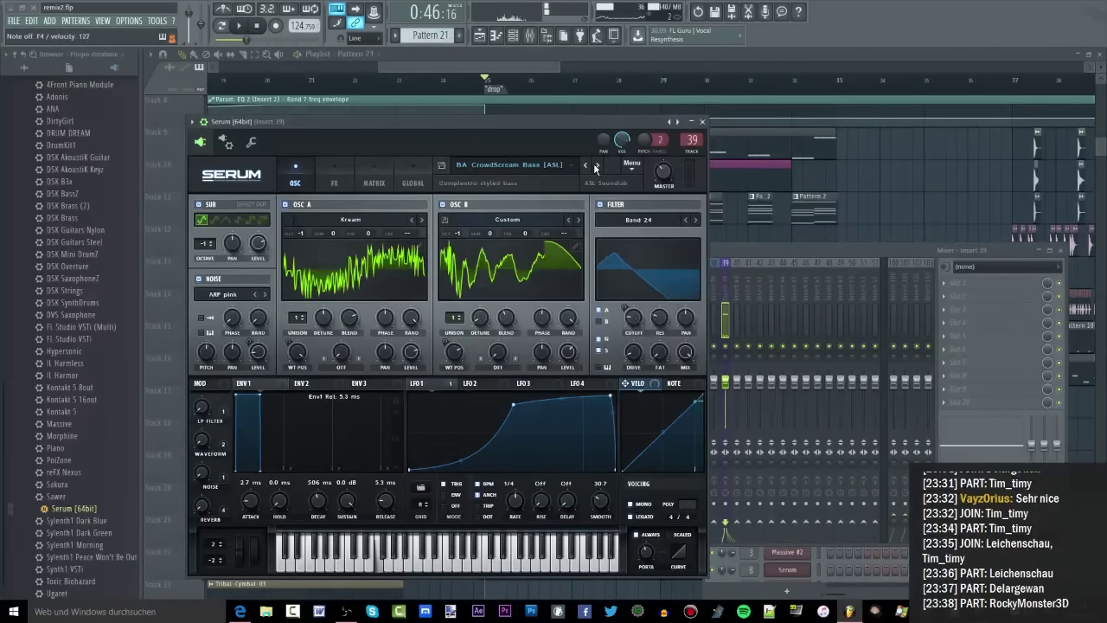
Step through Serum's bass presets past BA Dark Weight DnB [ASL] to BA DarkWobble [CFA] and play the drop with it
left_click(594, 165)
left_click(594, 165)
left_click(594, 165)
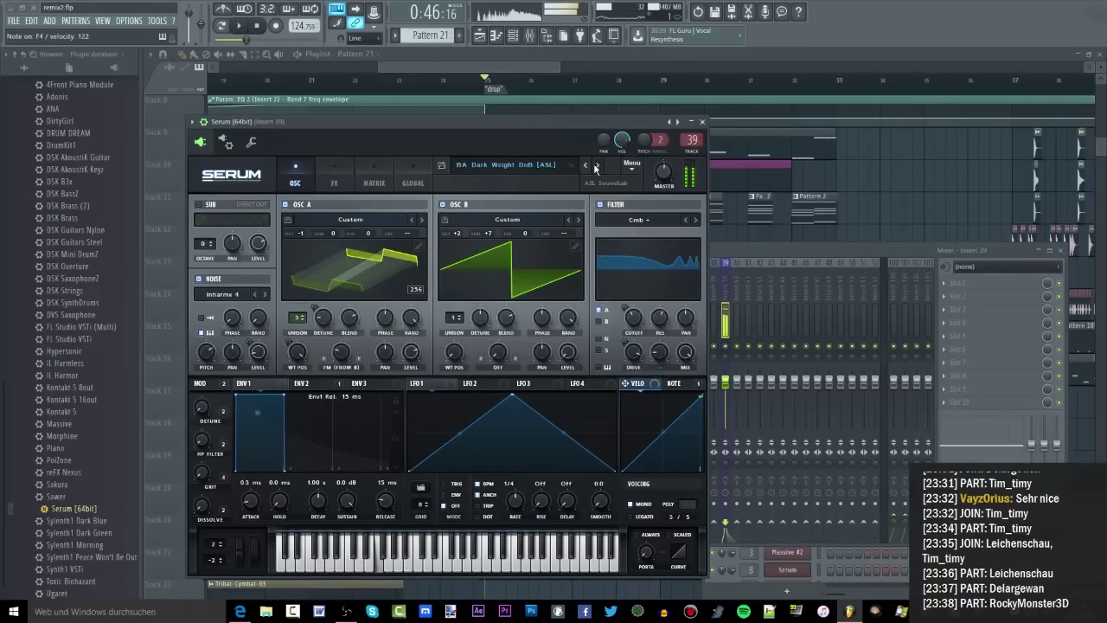
left_click(594, 165)
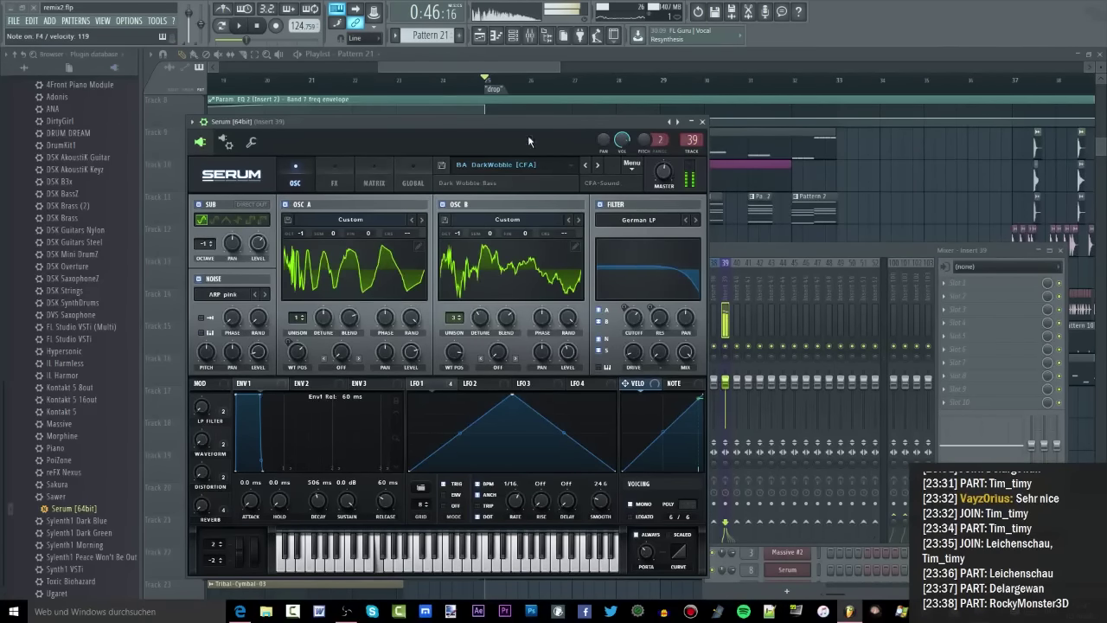
key("space")
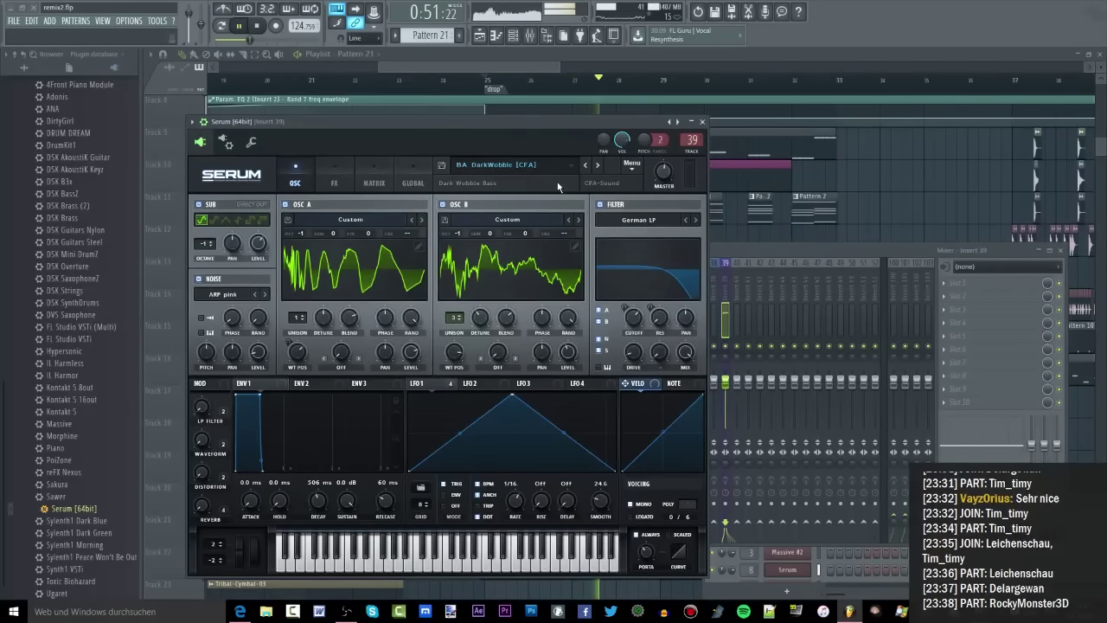
key("space")
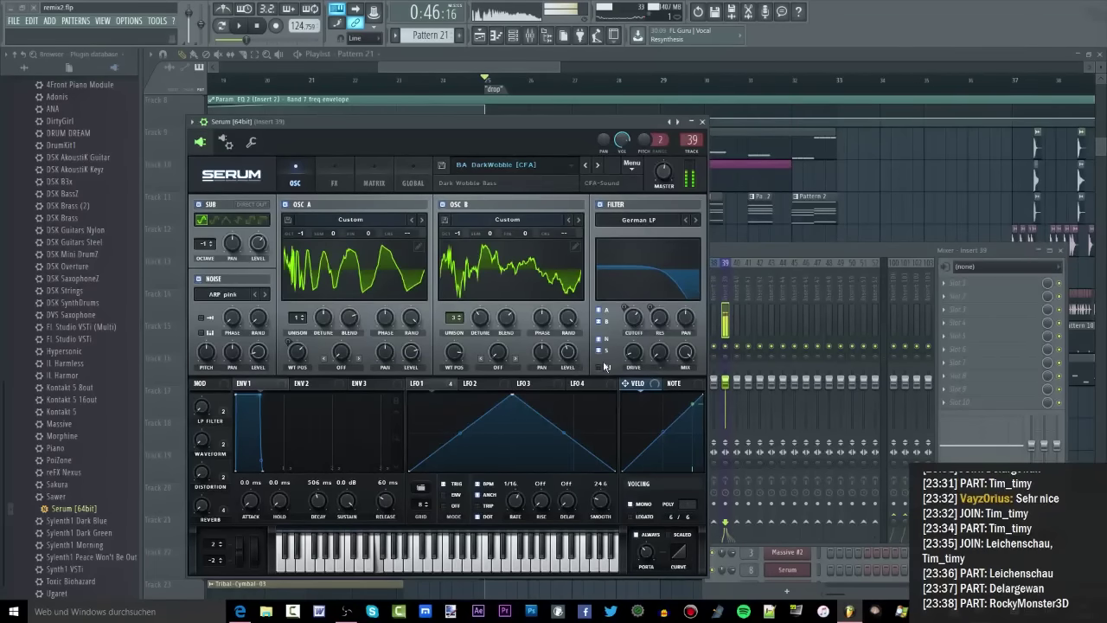
Reshape Serum's LFO 1 into a slow concave rise to the midpoint, followed by a plateau that falls steeply at the end
mouse_move(511, 397)
left_mouse_down()
mouse_move(513, 484)
mouse_move(512, 393)
left_mouse_up()
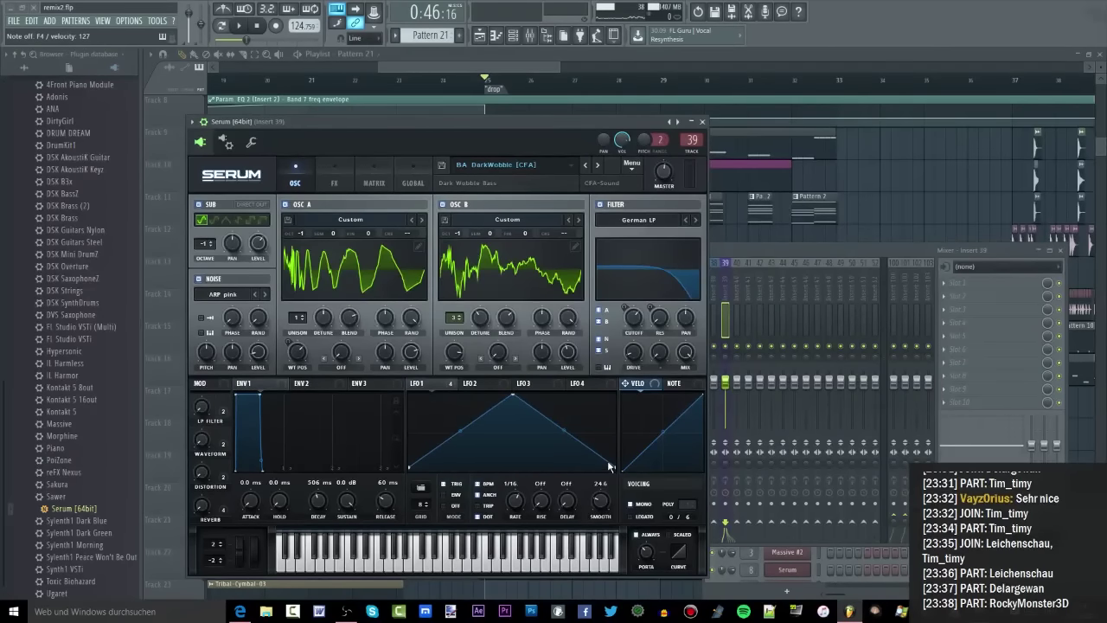
right_click(618, 467)
left_click(605, 455)
left_click_drag(613, 467, 446, 467)
right_click(540, 445)
right_click(556, 423)
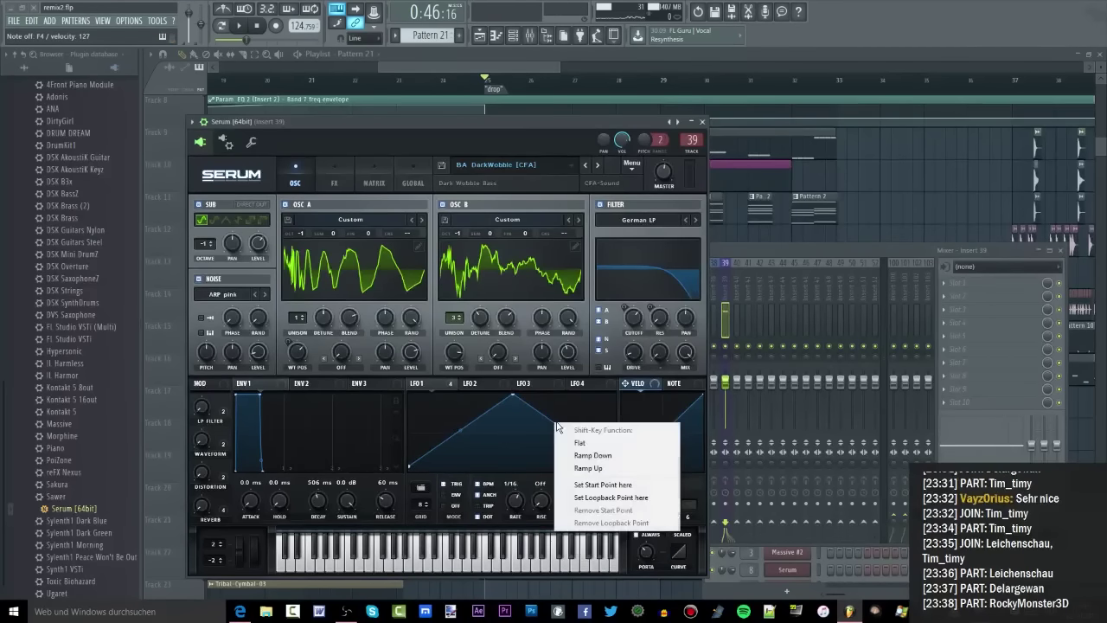
left_click(563, 456)
left_click_drag(565, 431, 554, 388)
left_click_drag(461, 430, 408, 462)
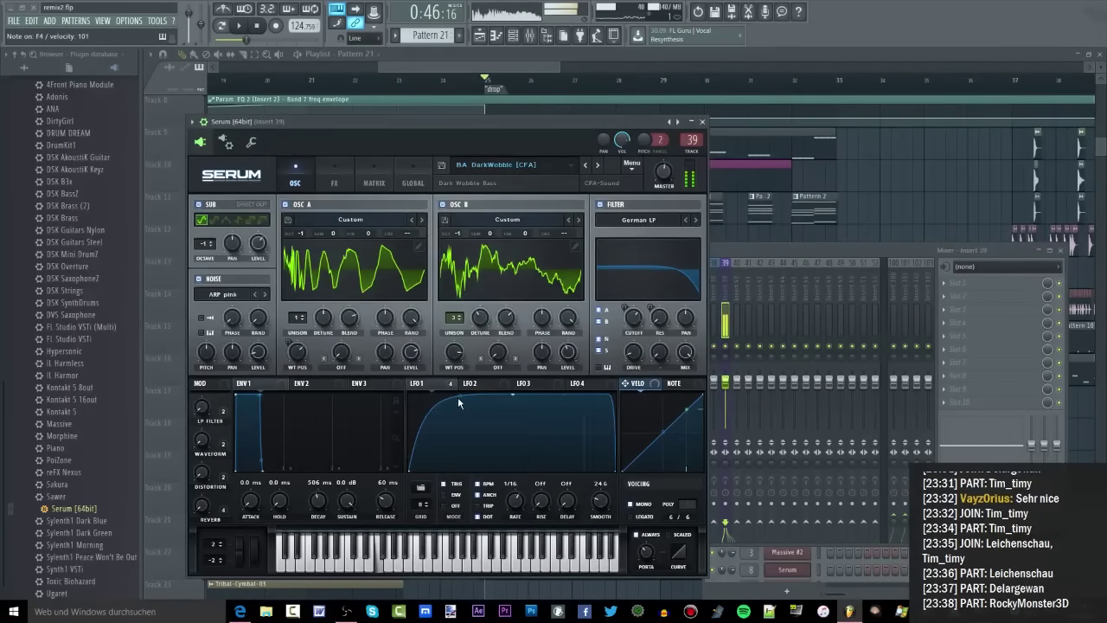
left_click_drag(458, 402, 467, 432)
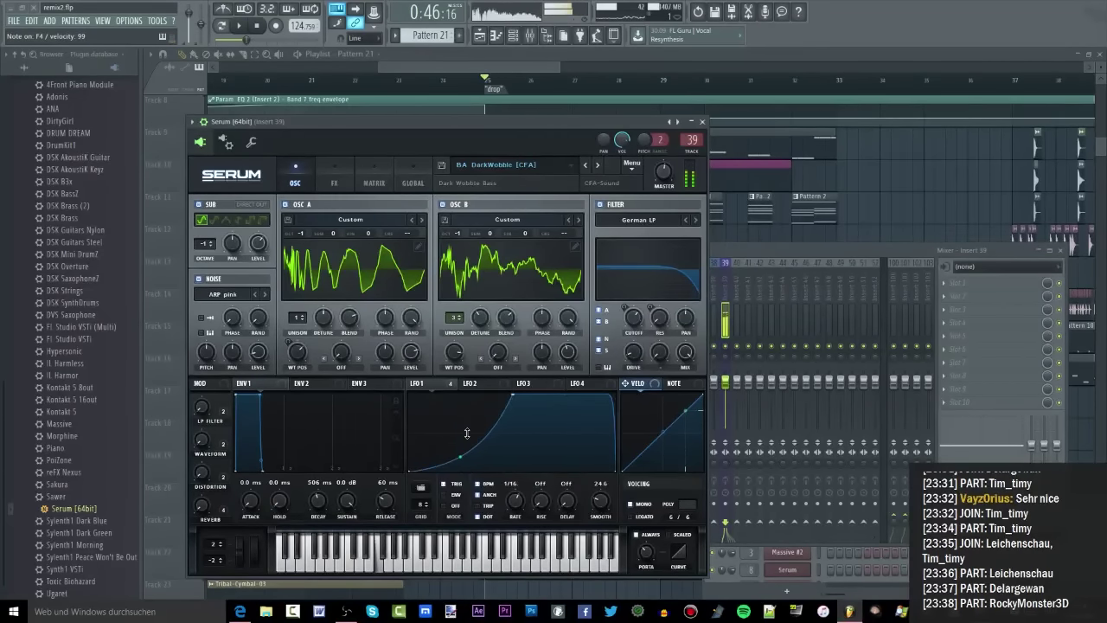
Play the drop from bar 25 with the reshaped LFO 1 and shift the Serum window slightly aside
left_click(252, 29)
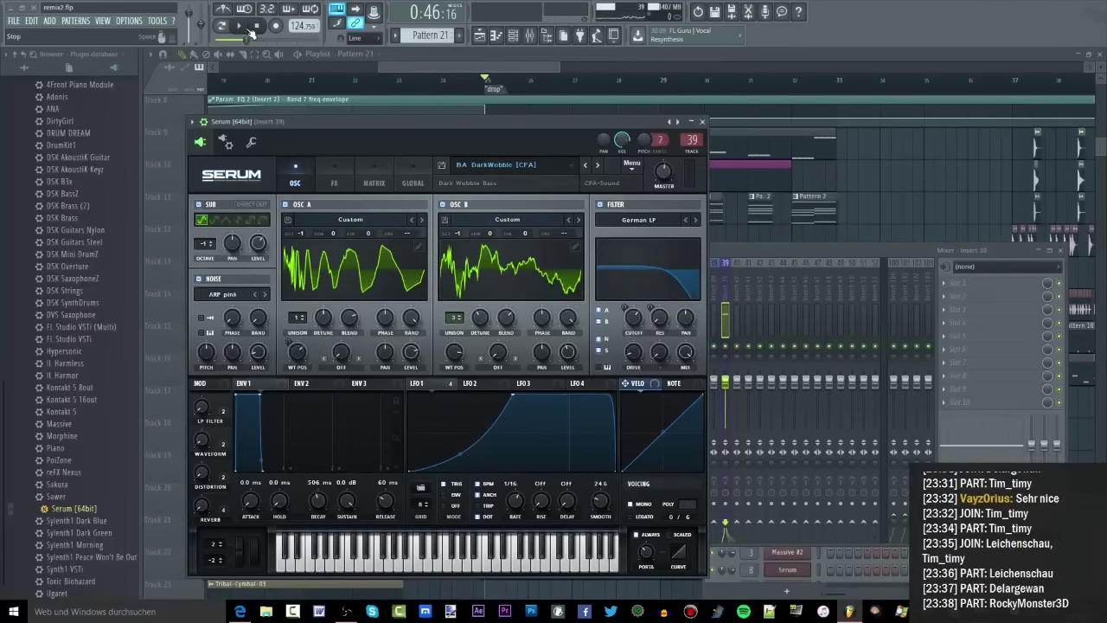
key("space")
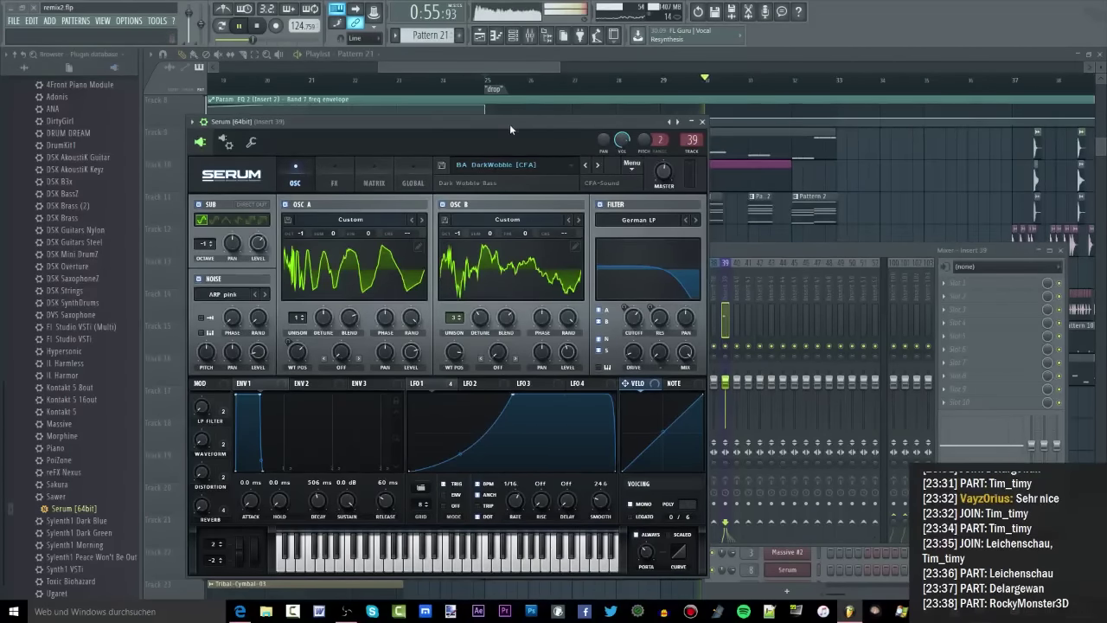
left_click_drag(509, 124, 524, 124)
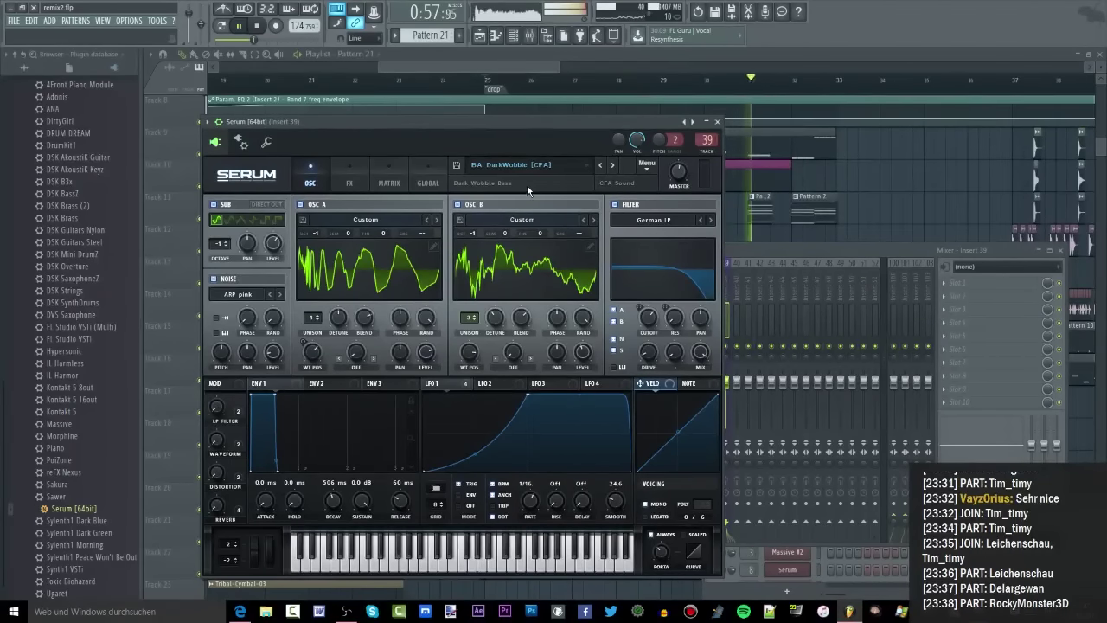
left_click(257, 25)
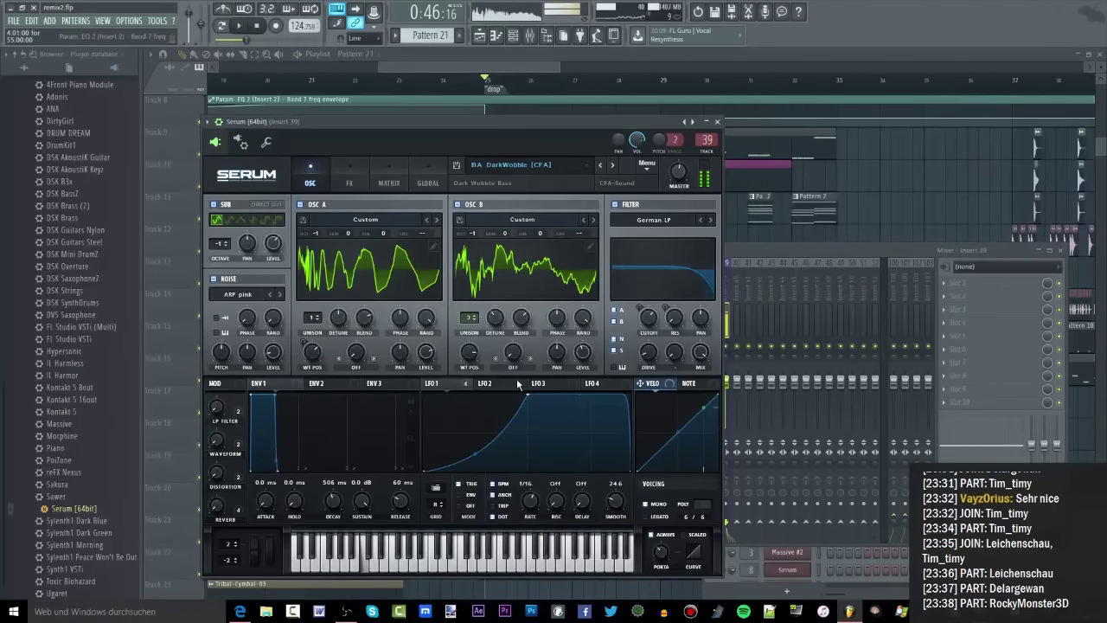
Lower LFO 1's middle point slightly and try adjustments to Serum's filter knobs
mouse_move(525, 396)
left_mouse_down()
mouse_move(528, 429)
mouse_move(530, 404)
left_mouse_up()
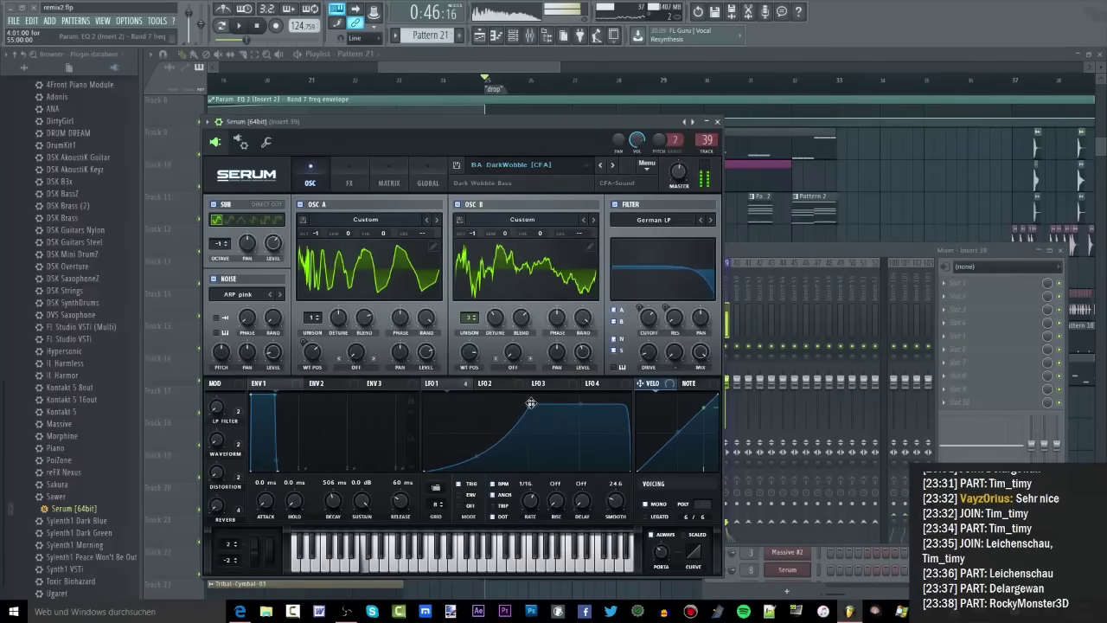
left_click_drag(666, 332, 702, 317)
mouse_move(650, 351)
left_mouse_down()
mouse_move(648, 318)
mouse_move(652, 340)
mouse_move(672, 298)
mouse_move(651, 356)
left_mouse_up()
left_click_drag(633, 320, 647, 366)
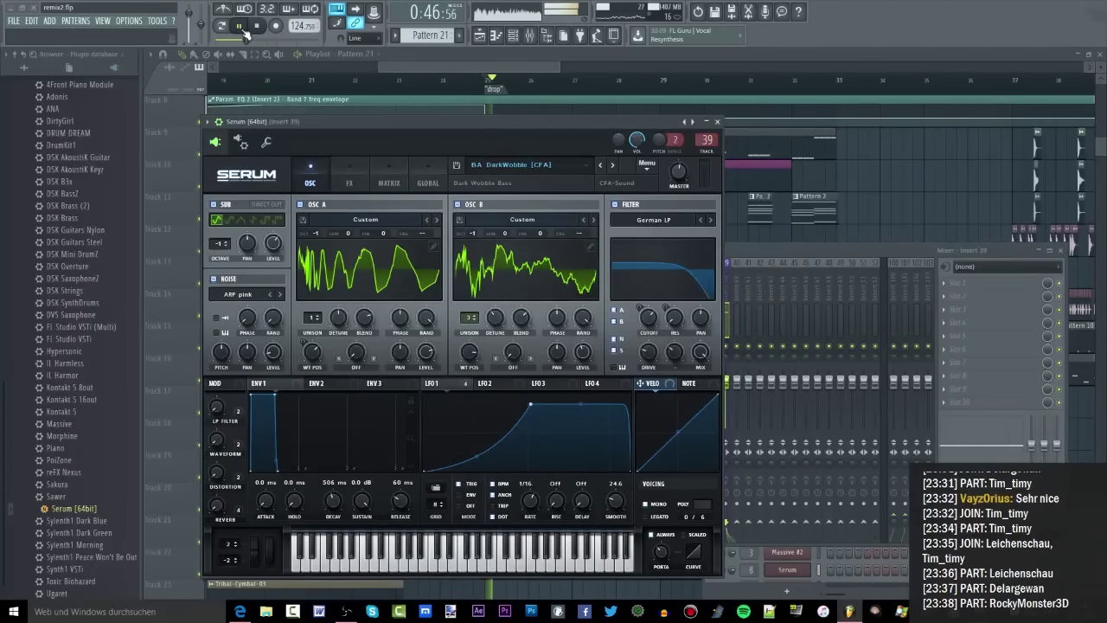
Lengthen Serum's F5 note in Pattern 21 to eight steps, checking its clip in the playlist and listening to it
left_click(501, 38)
mouse_move(173, 299)
left_mouse_down()
mouse_move(103, 291)
mouse_move(191, 303)
left_mouse_up()
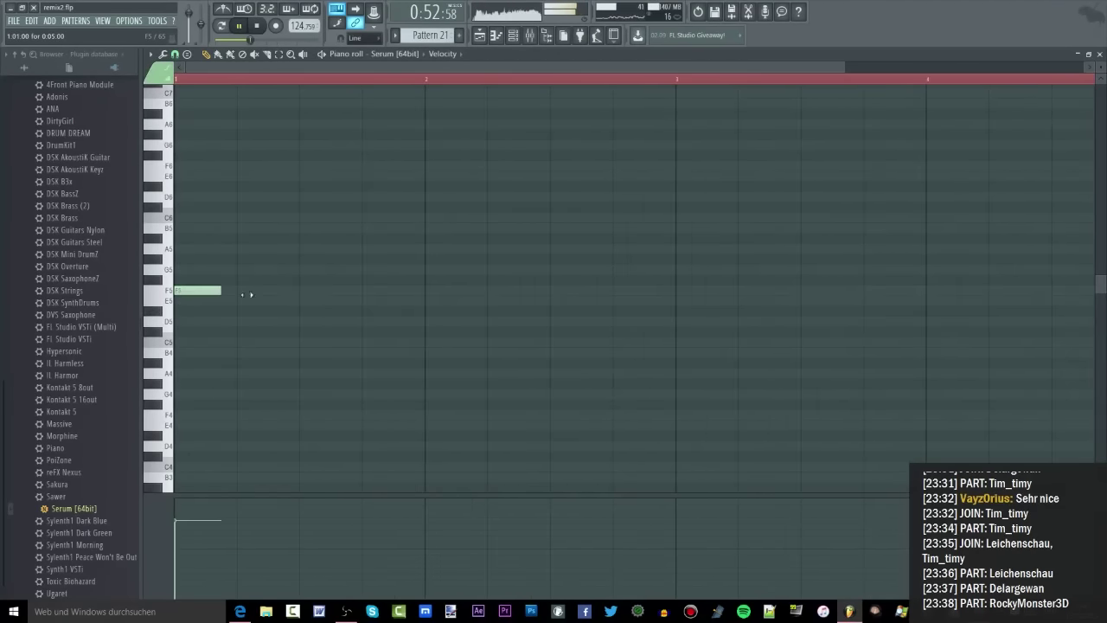
left_click(491, 39)
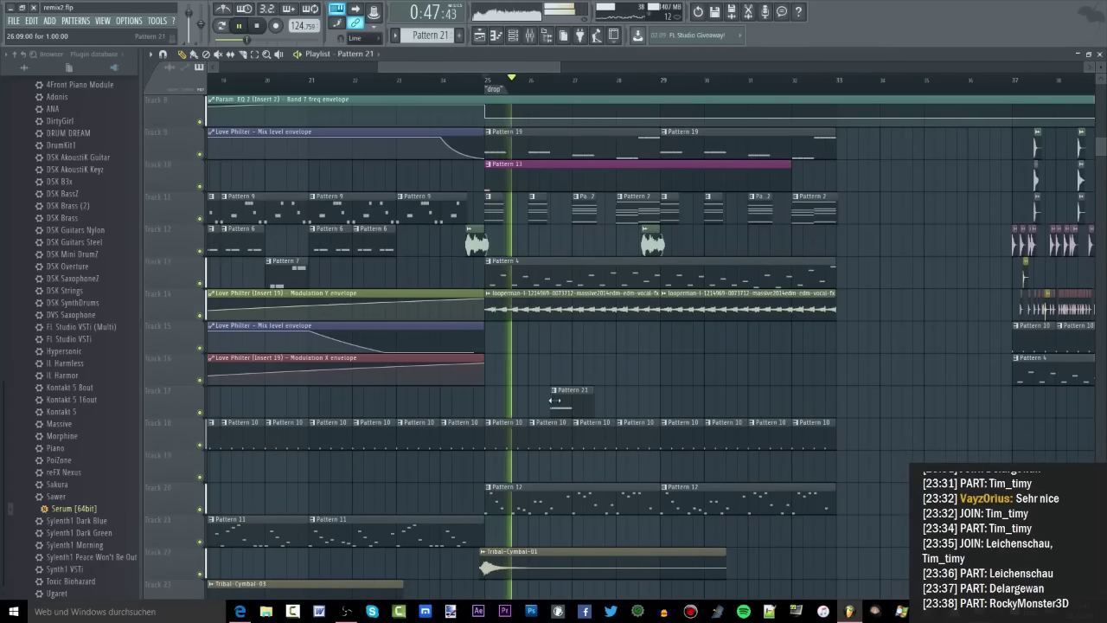
key("F7")
key("l")
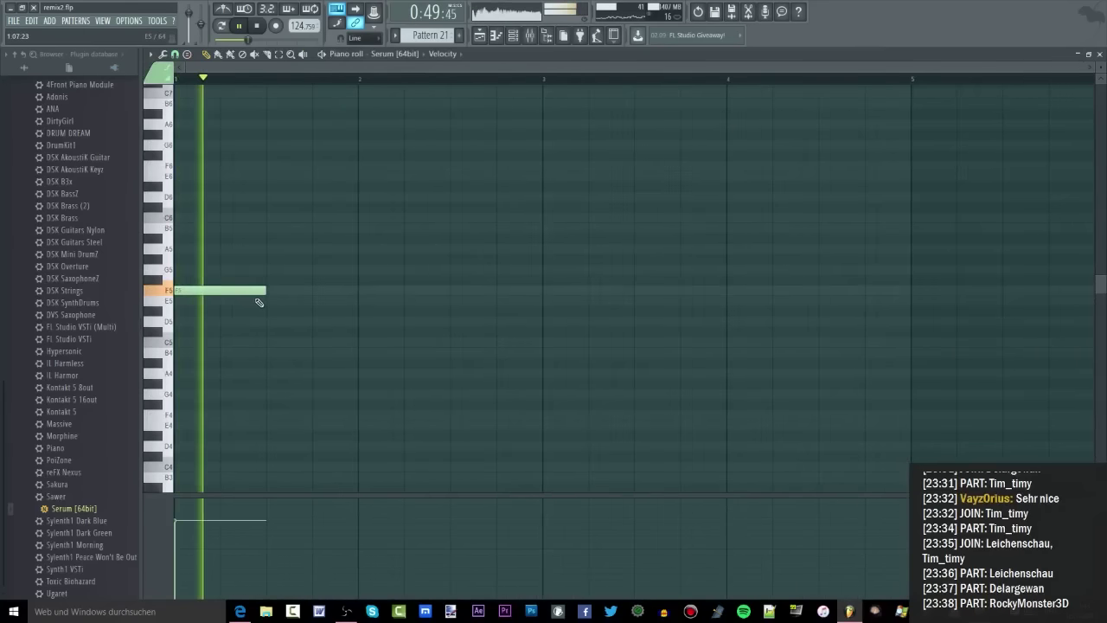
key("space")
Move Serum's note in Pattern 21 down to F3, trying C4 and G3 on the way and playing it back
left_click_drag(207, 290, 198, 316)
key("space")
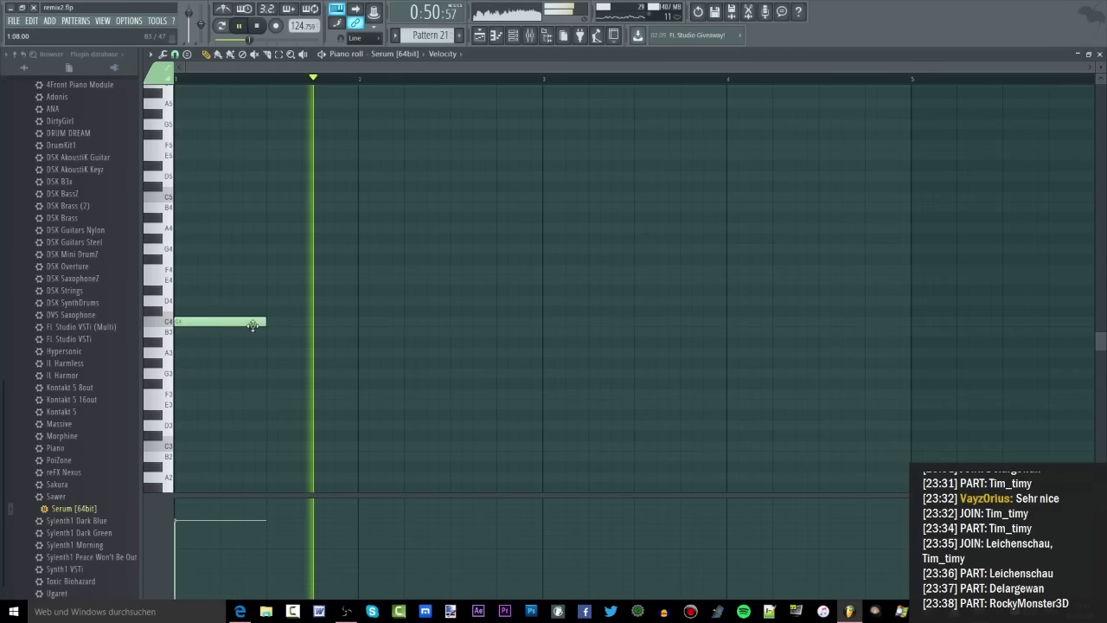
key("F6")
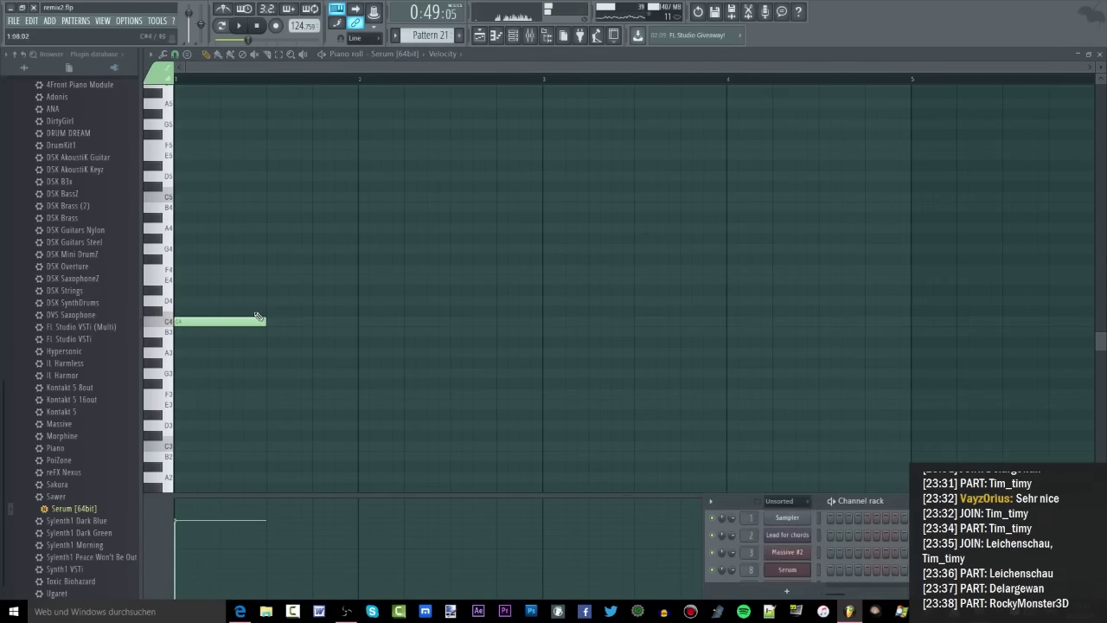
left_click_drag(257, 316, 231, 394)
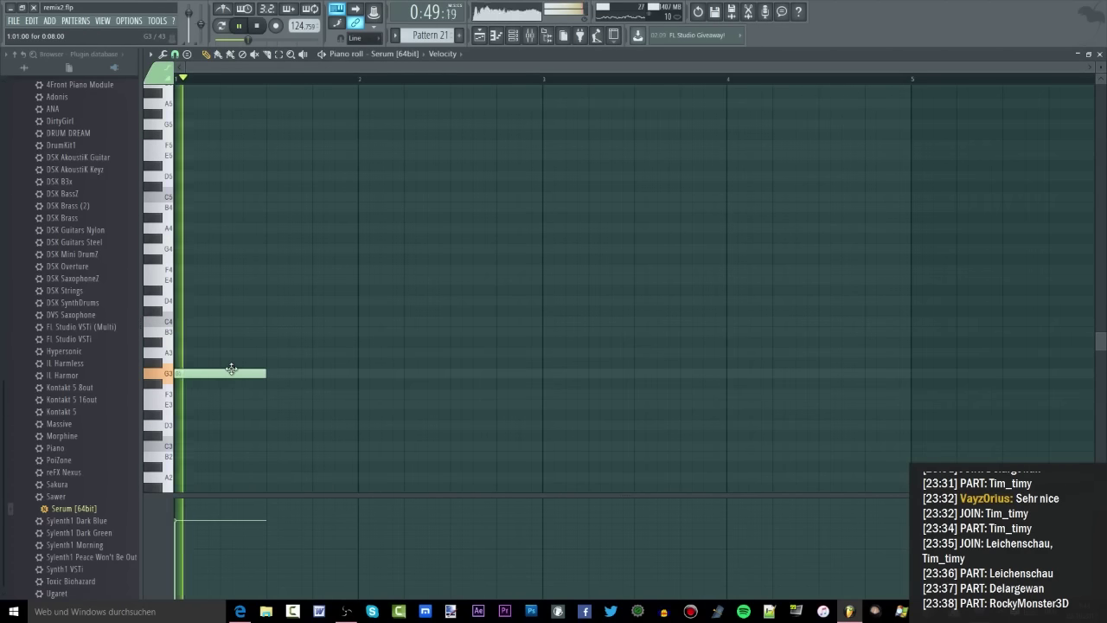
left_click_drag(224, 391, 224, 394)
key("space")
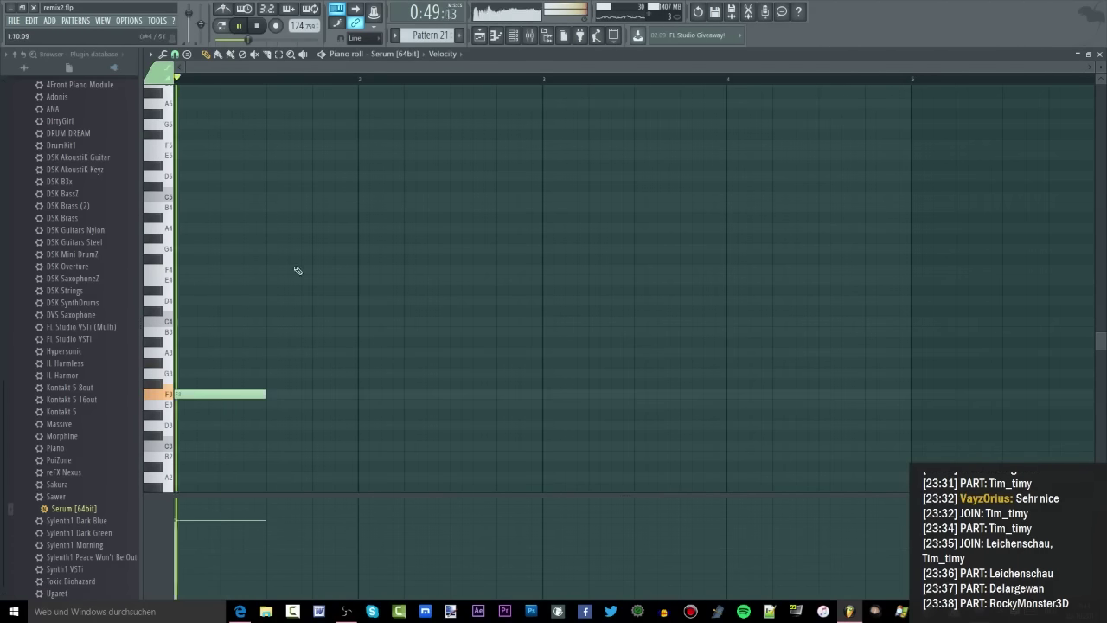
Reopen the Serum [64bit] channel and move past BA DIE for you [JL] to the BA Dizzy [7S] preset
left_click(512, 35)
key("space")
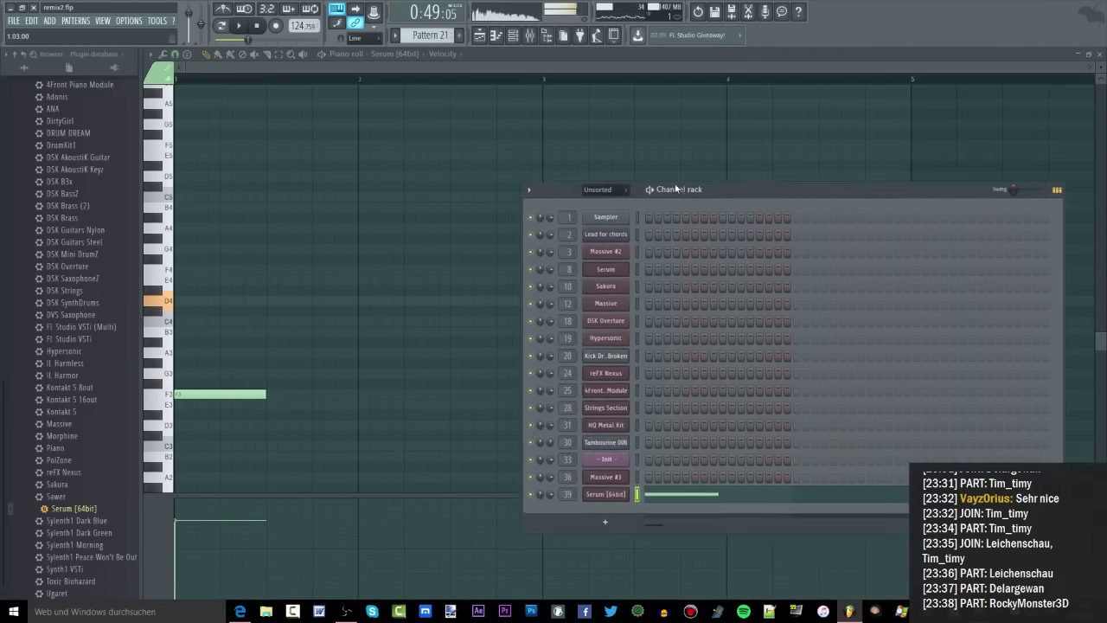
left_click(592, 459)
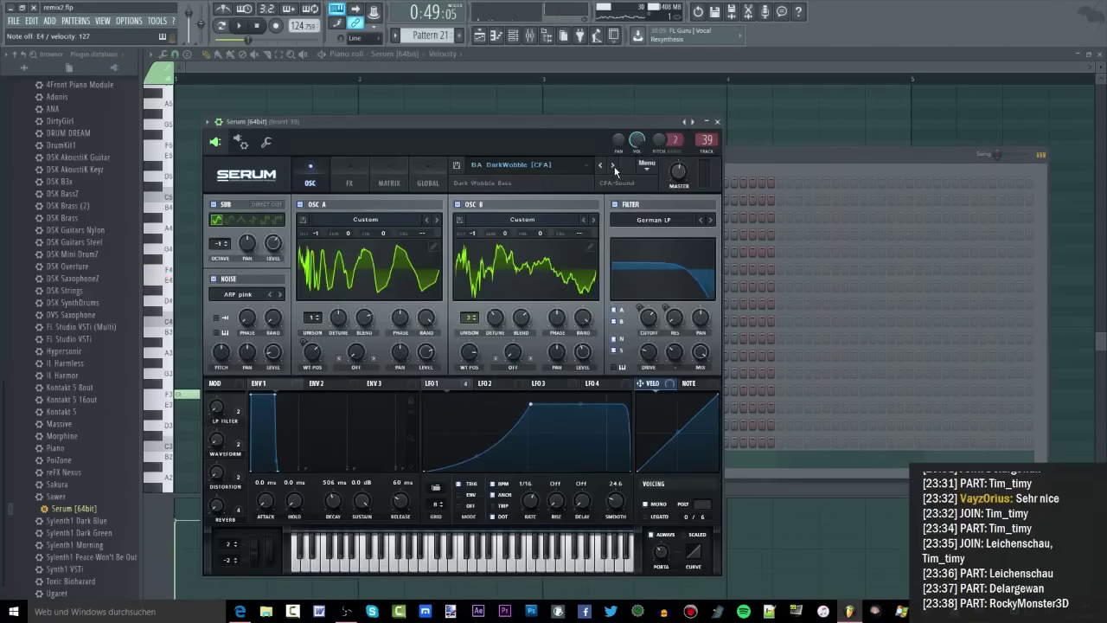
left_click(613, 165)
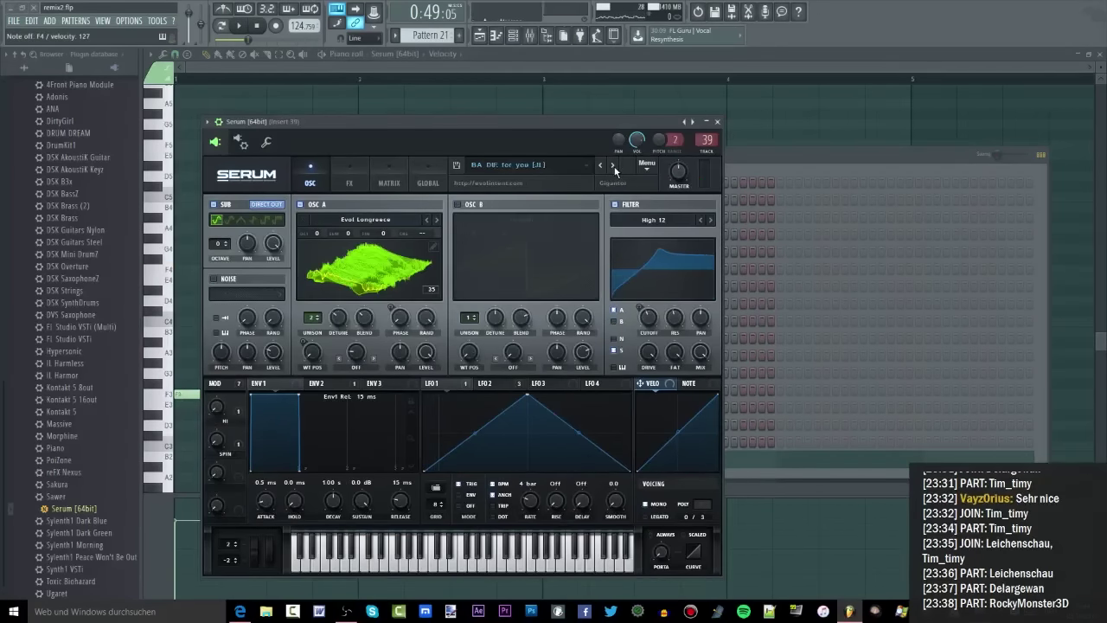
left_click(613, 165)
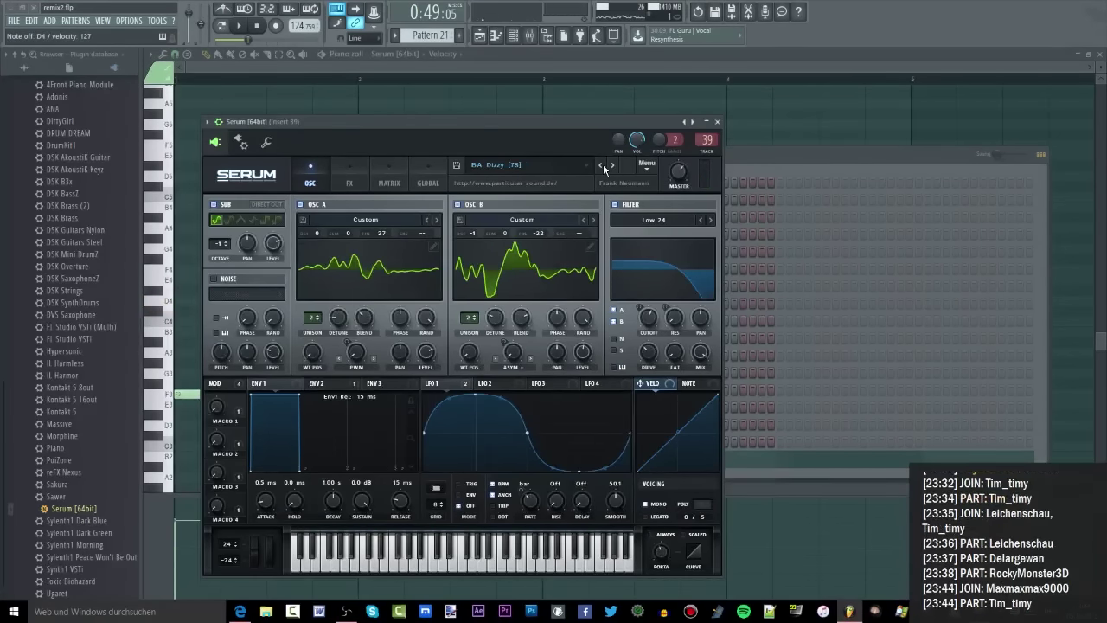
Try Serum's note shortened to a quarter bar at F4, return it to F3 and extend it to about half a bar
left_click(356, 73)
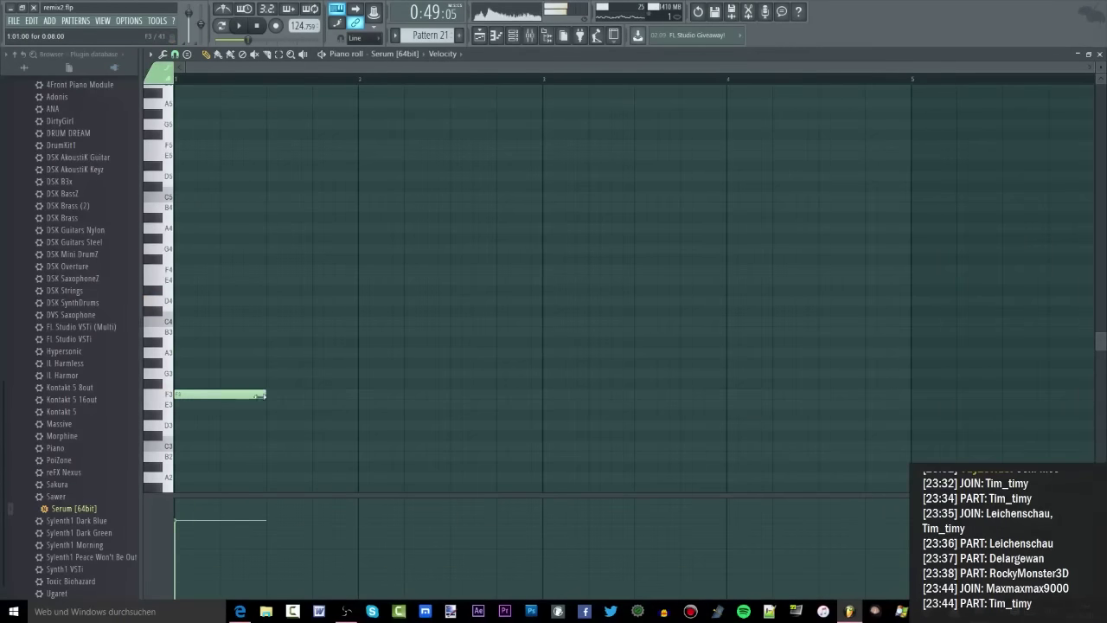
left_click_drag(263, 395, 194, 282)
key("space")
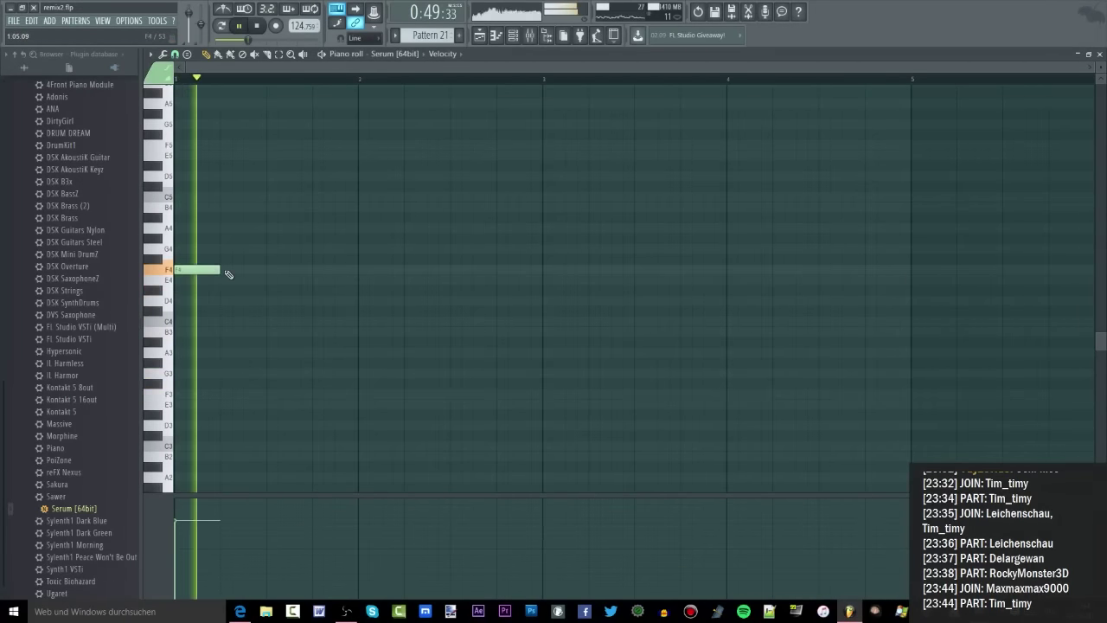
key("space")
key("space")
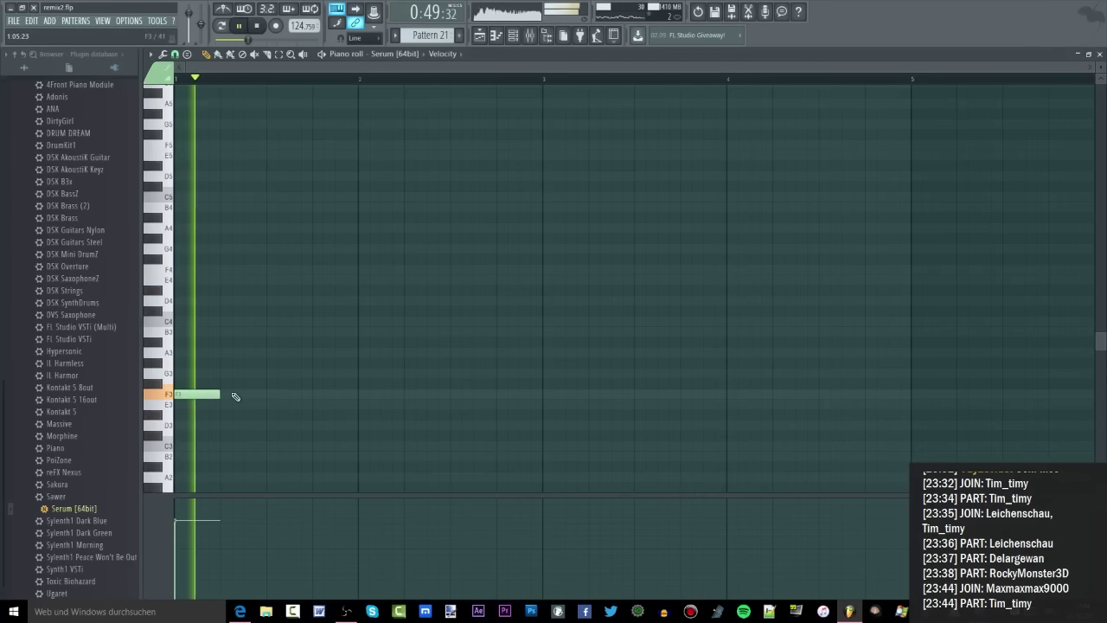
key("space")
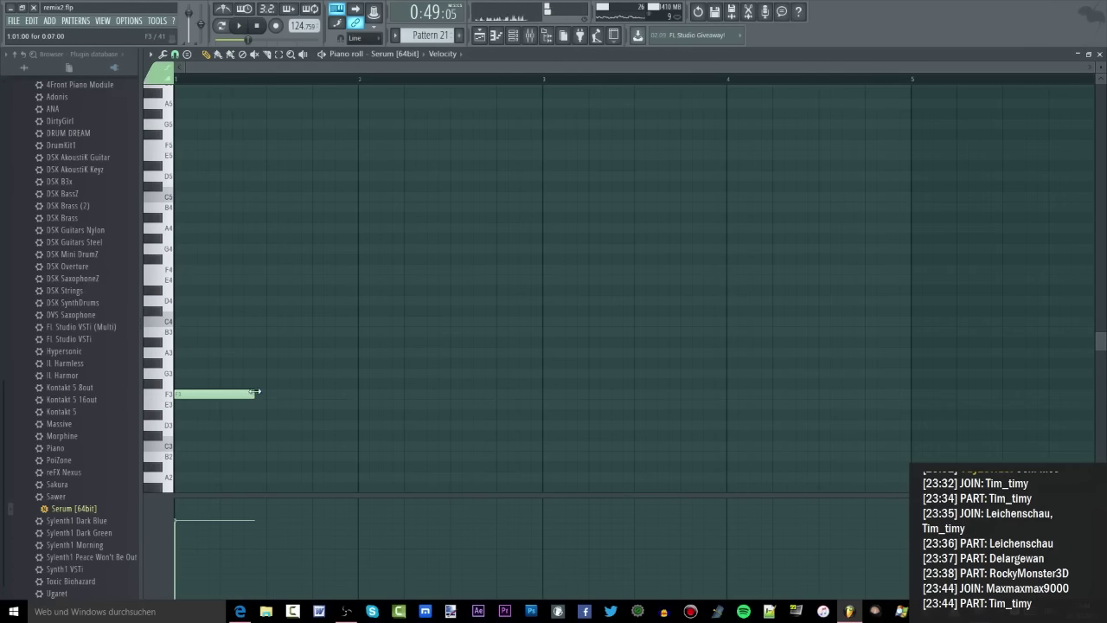
key("space")
Play the drop in the playlist and duplicate the Tribal-Cymbal-01 clip on Track 22 to just before bar 27
left_click(479, 34)
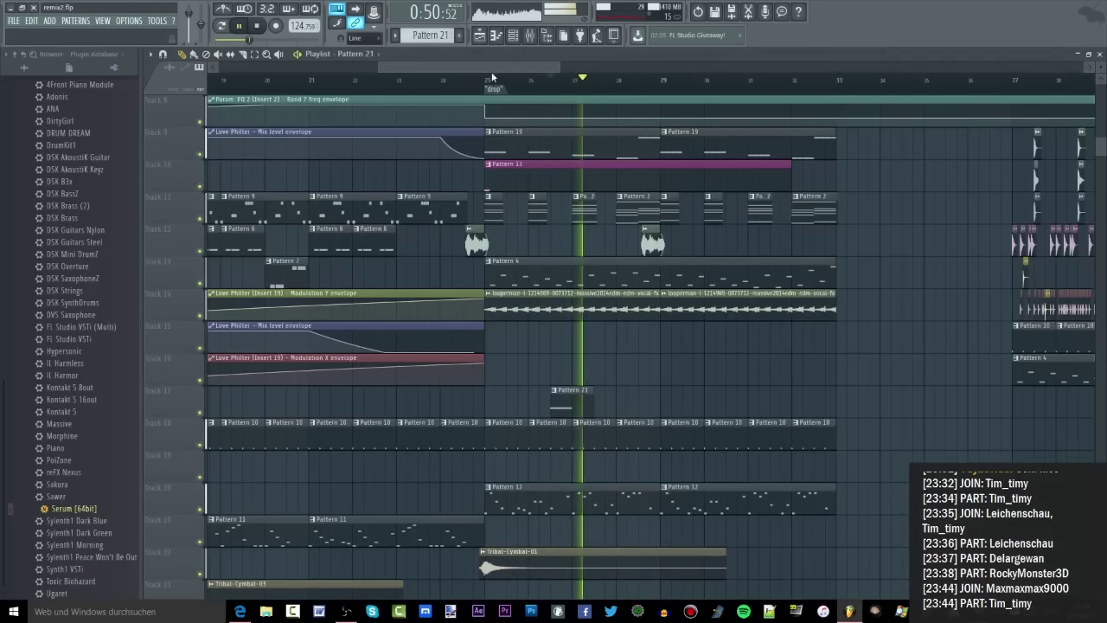
left_click(471, 80)
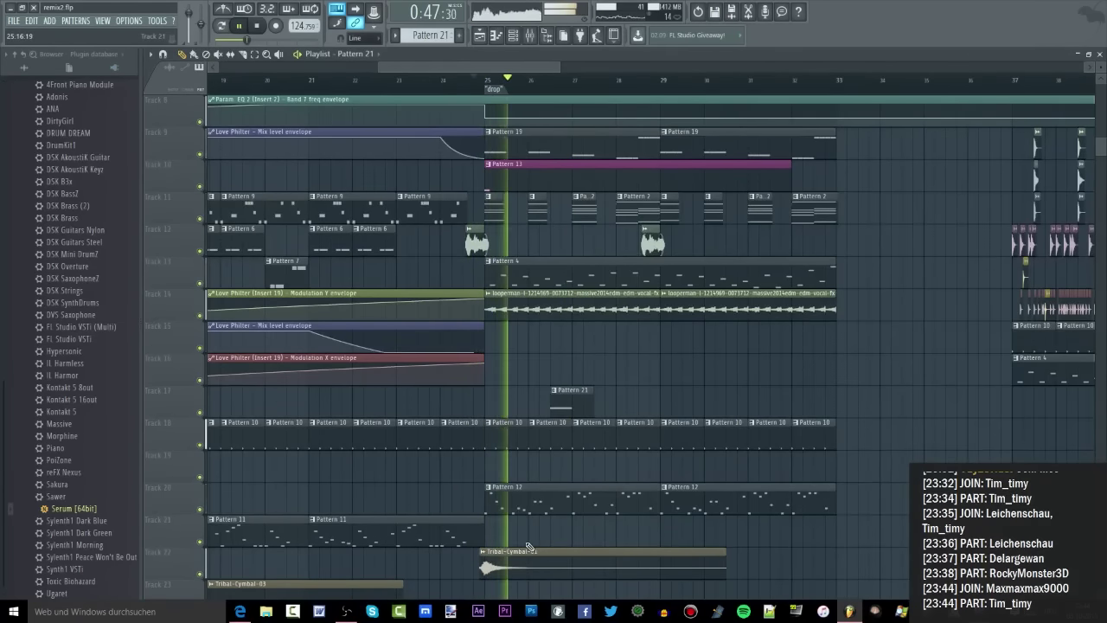
scroll(497, 554, "down", 2)
left_click_drag(510, 500, 596, 500)
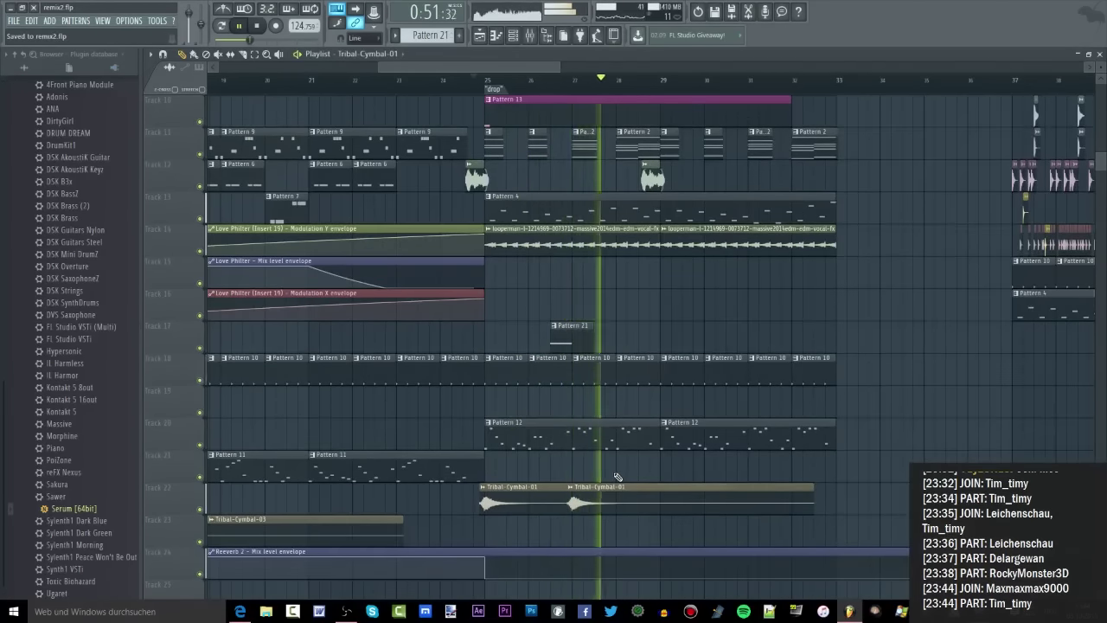
Browse the Jay Forest Sample Pack's FX Impacts folder and place NF - Impacts (2) on Track 16 at bar 25
scroll(570, 455, "down", 1)
scroll(87, 221, "up", 15)
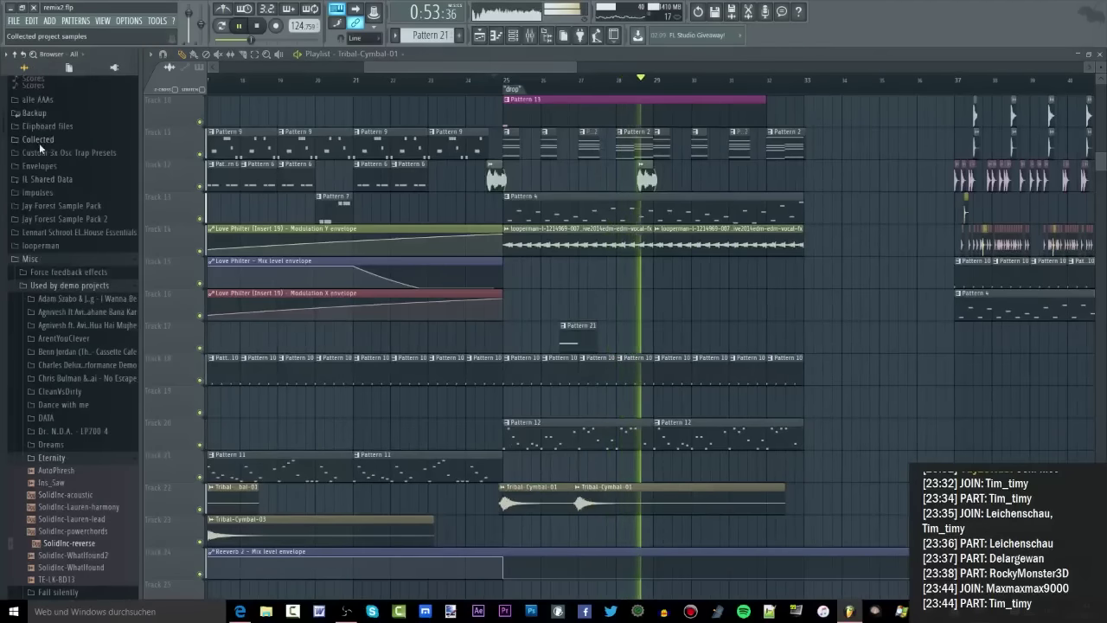
left_click(65, 233)
left_click(26, 248)
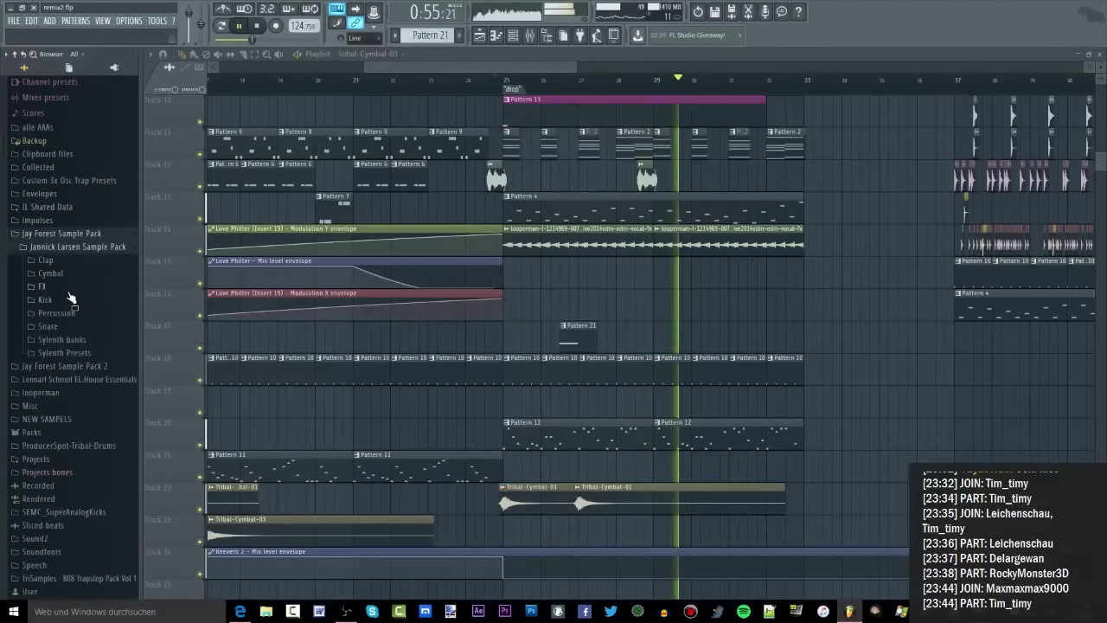
left_click(61, 286)
left_click(59, 313)
left_click(63, 338)
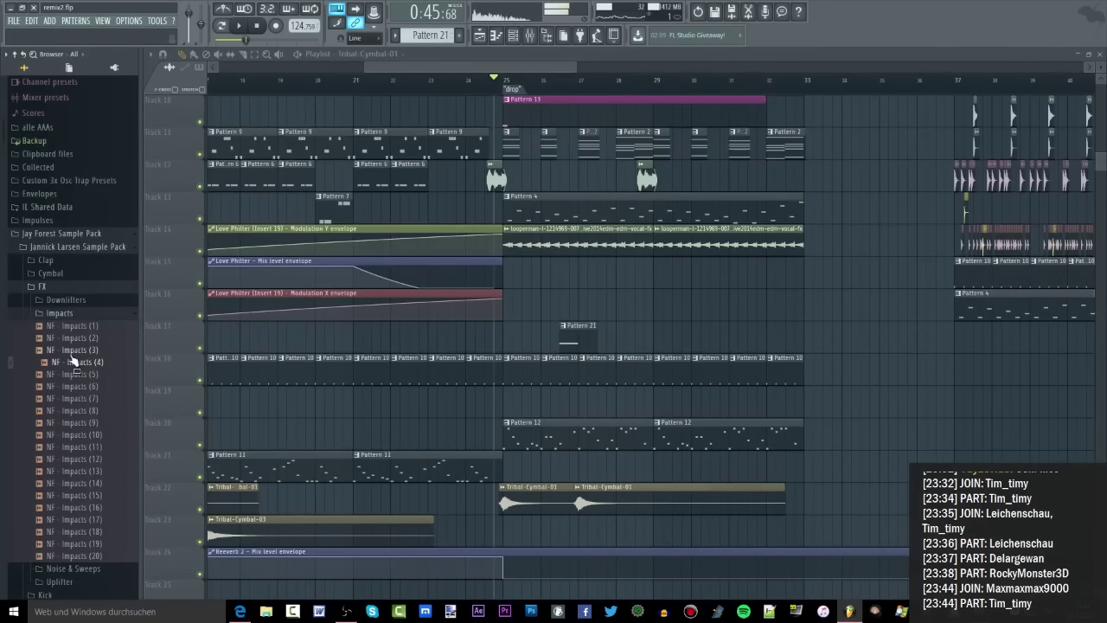
left_click_drag(558, 314, 511, 302)
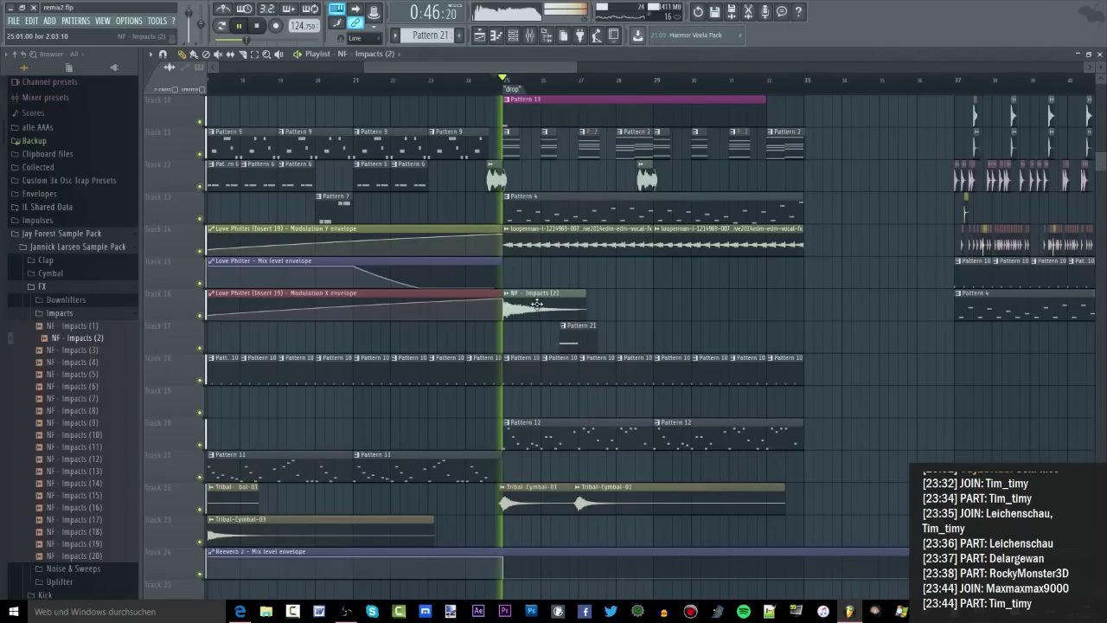
Route the NF - Impacts (2) channel to mixer insert 40 and give that insert a colour
double_click(514, 299)
left_click(530, 36)
left_click_drag(501, 171, 506, 105)
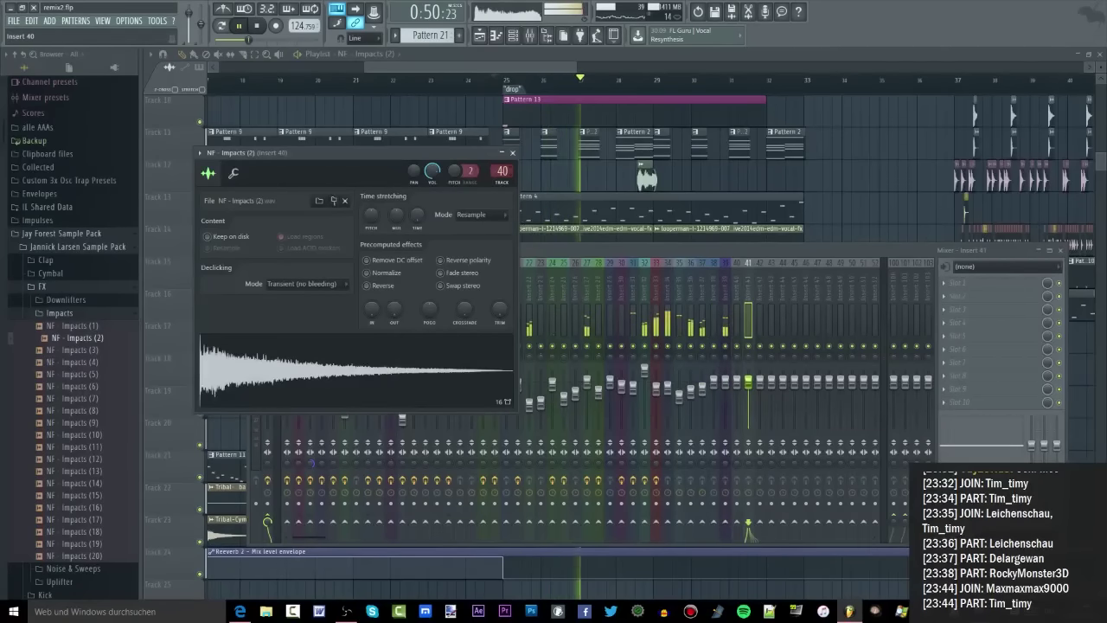
left_click_drag(501, 171, 501, 173)
right_click(737, 265)
left_click(759, 276)
key("Return")
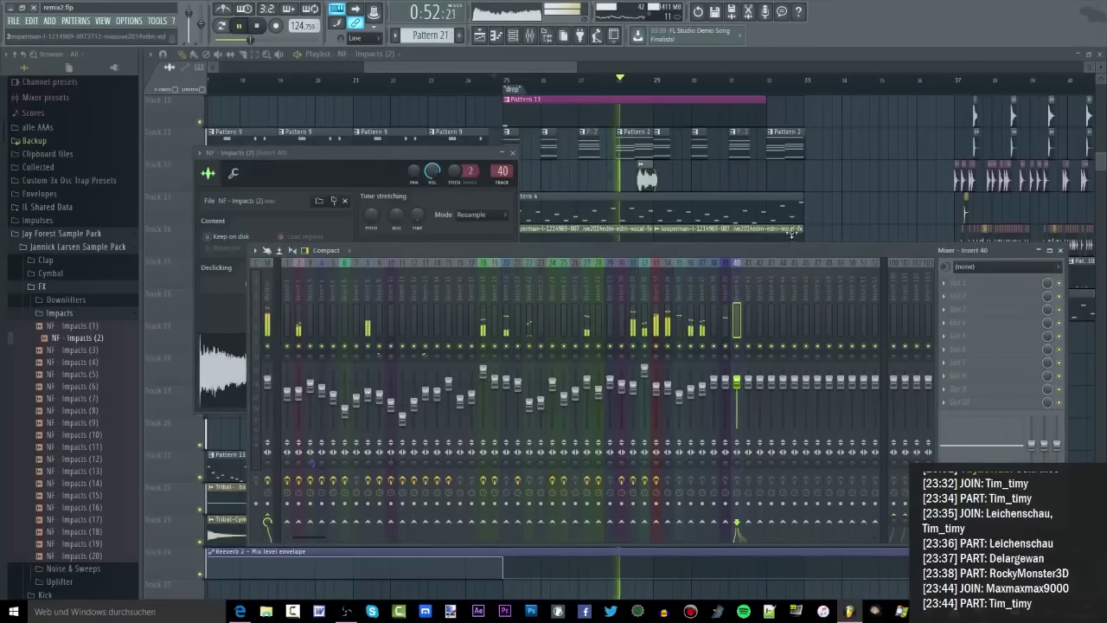
Try NF - Impacts (11) as the impact at bar 25, playing it with insert 40 lowered to about -12.5 dB
key("F5")
key("space")
left_click(77, 398)
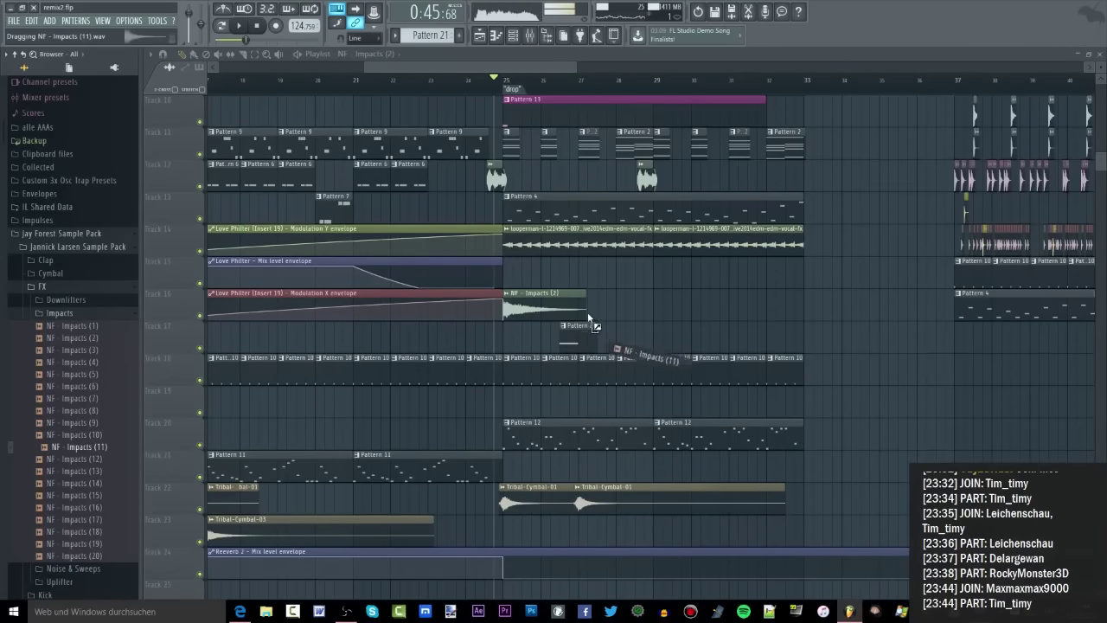
left_click_drag(588, 318, 573, 302)
key("space")
key("space")
left_click(529, 36)
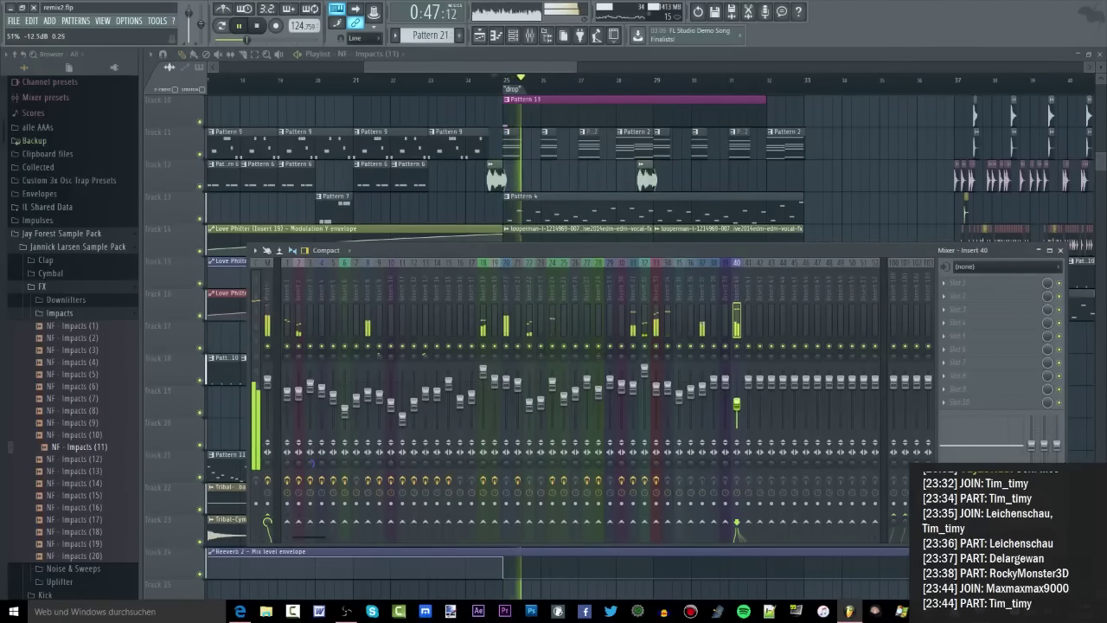
key("F9")
Look through the Downlifters and Noise & Sweeps folders, return to Impacts and swap the bar 25 clip for NF - Impacts (3)
left_click(66, 299)
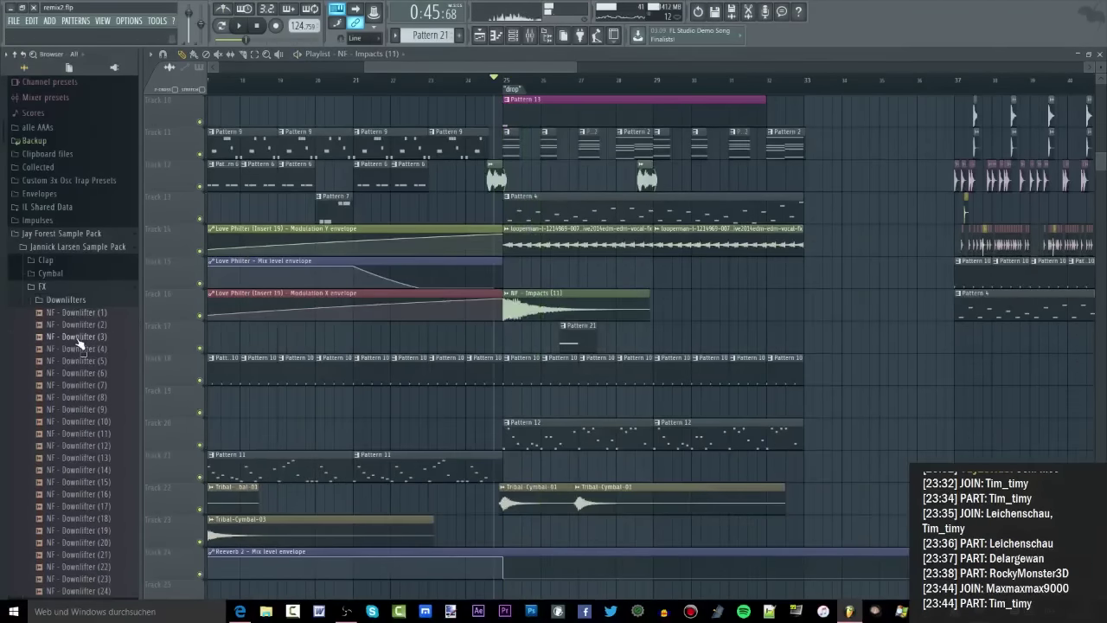
left_click(100, 302)
left_click(95, 312)
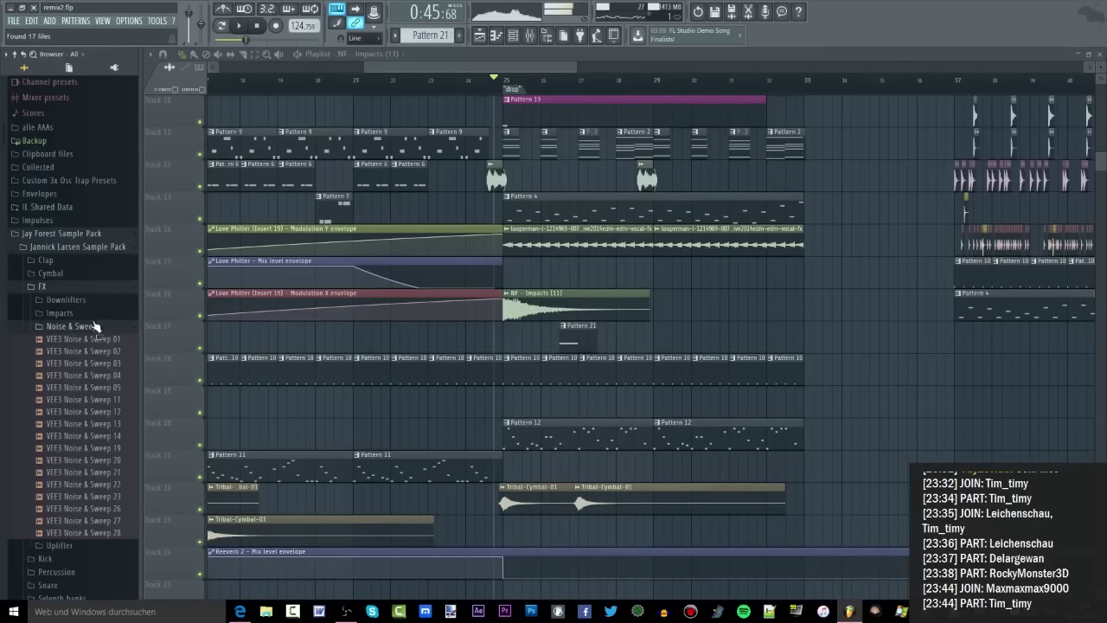
left_click(89, 338)
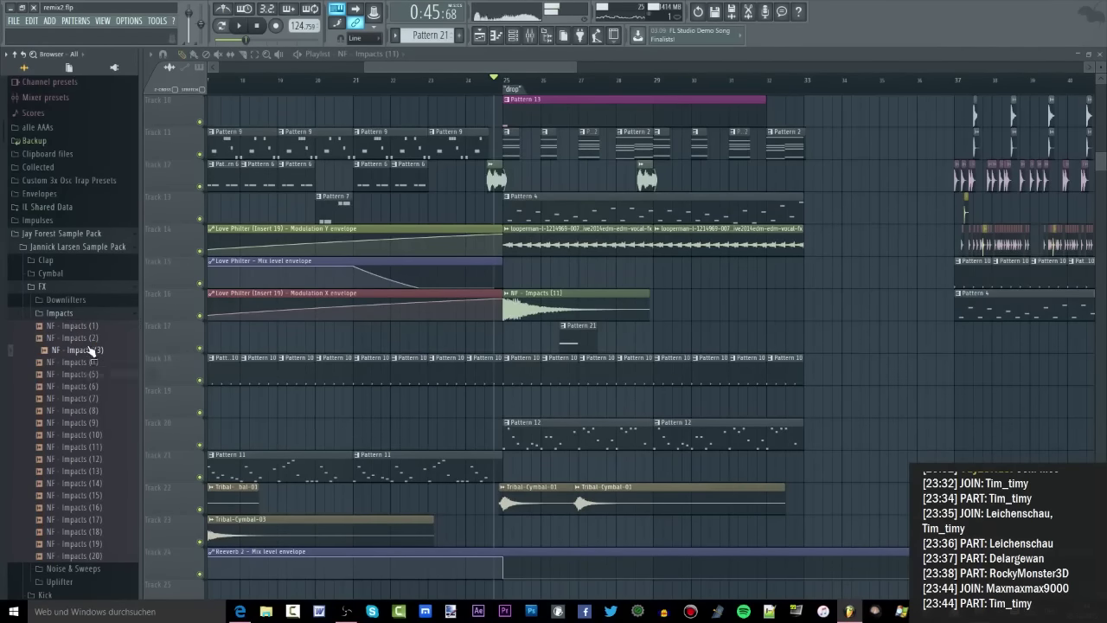
left_click_drag(524, 309, 524, 309)
key("space")
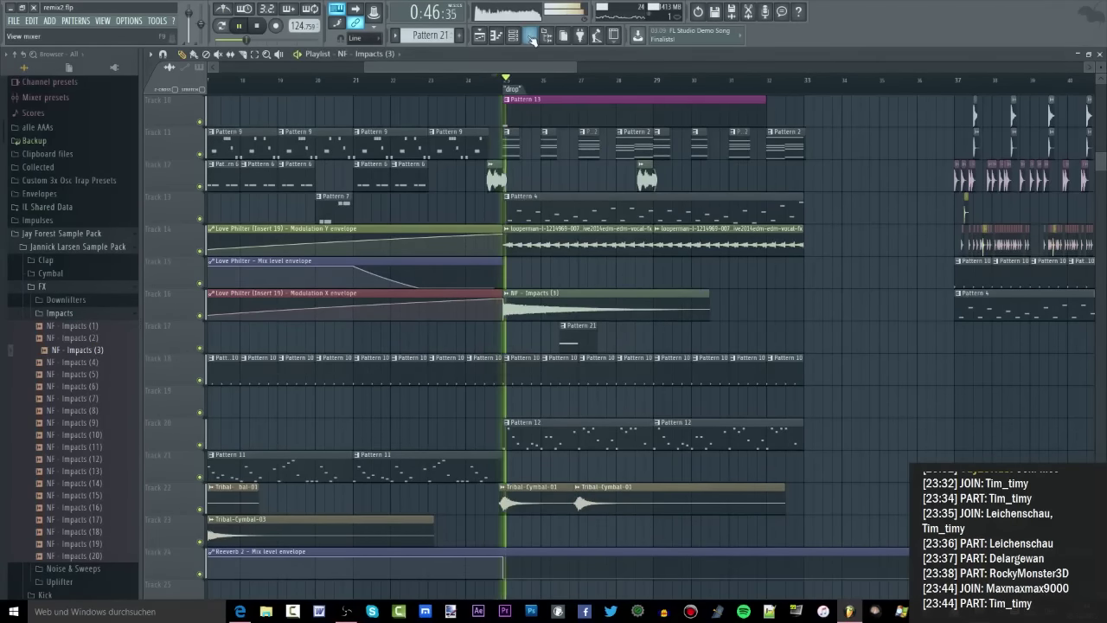
Adjust insert 40's level and route insert 20 into it as a sidechain, soloing each insert during playback
key("F9")
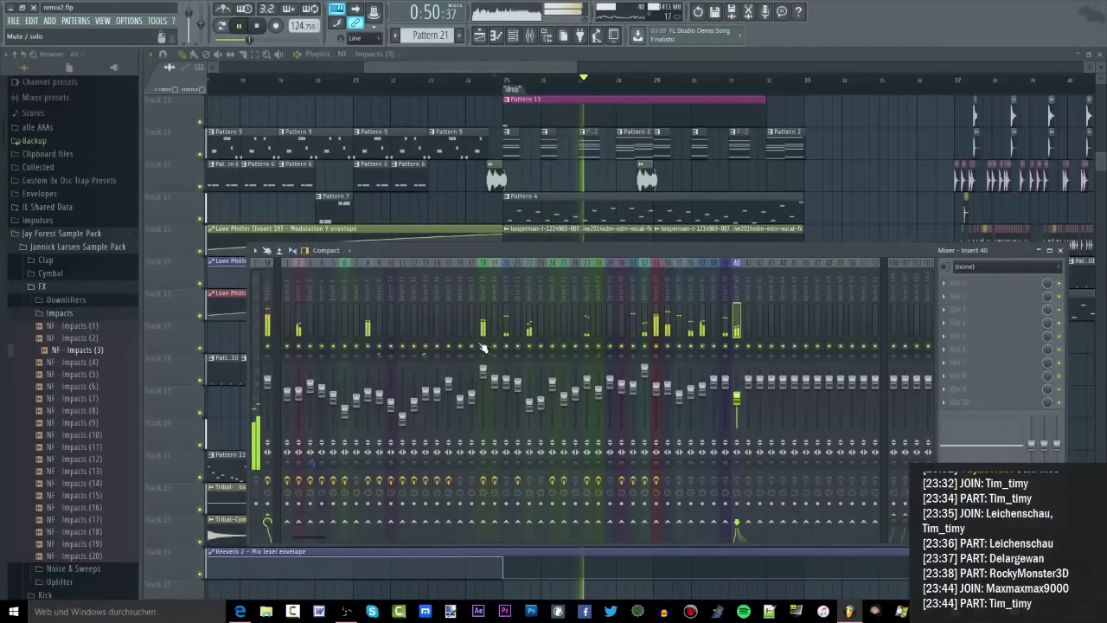
left_click(506, 337)
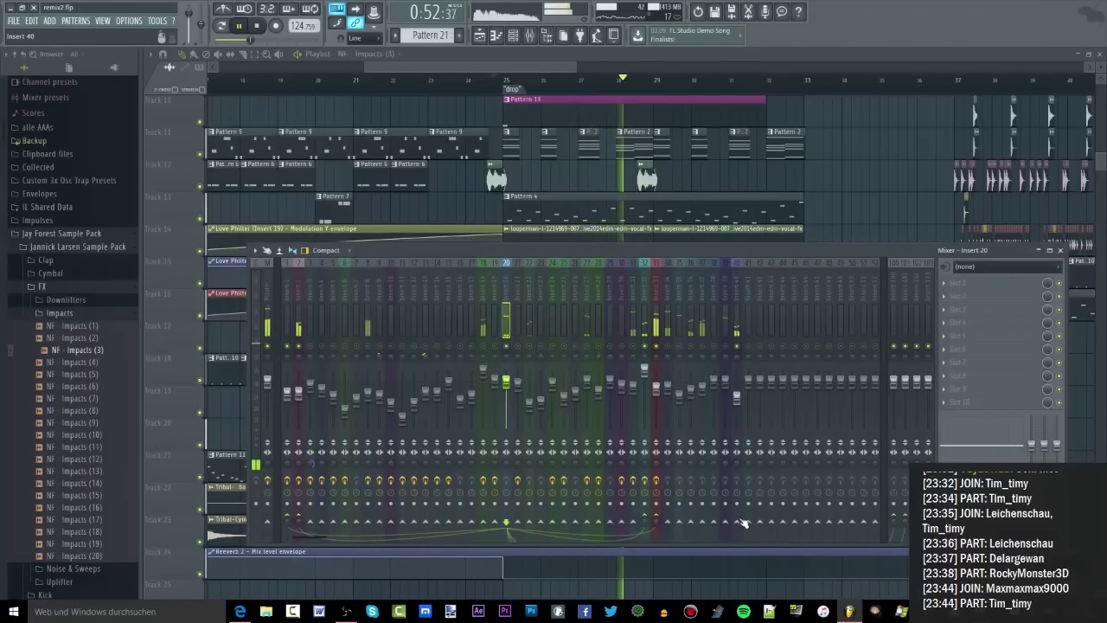
right_click(738, 521)
left_click(750, 553)
left_click(737, 350)
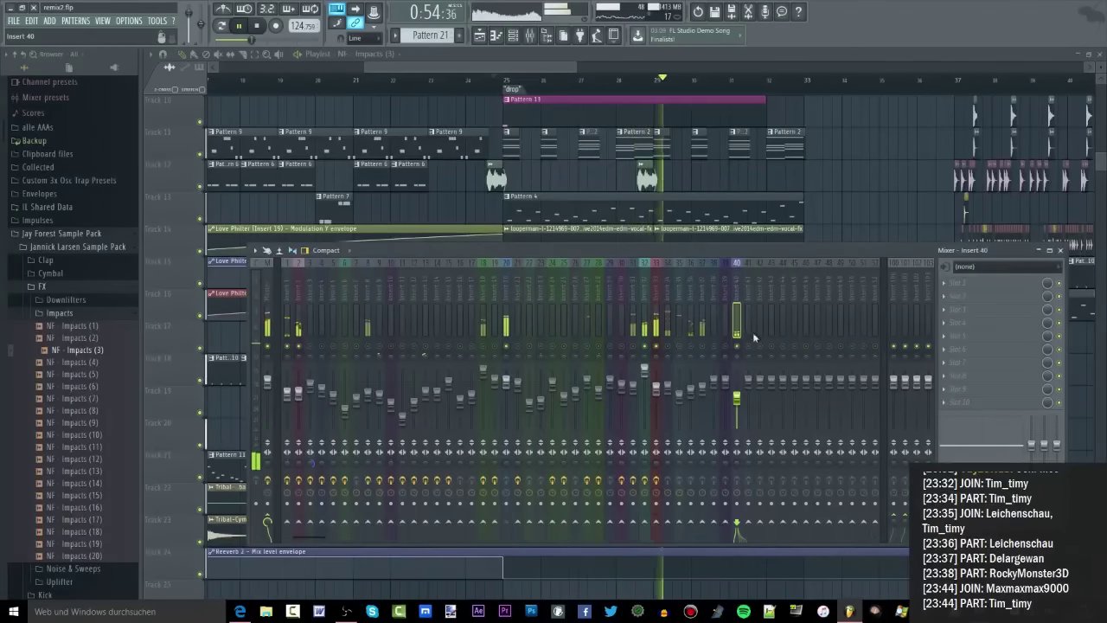
Add Fruity Limiter to insert 40 and set up its compressor to duck the impact, ending the solo after playback
key("F8")
left_click_drag(147, 260, 980, 363)
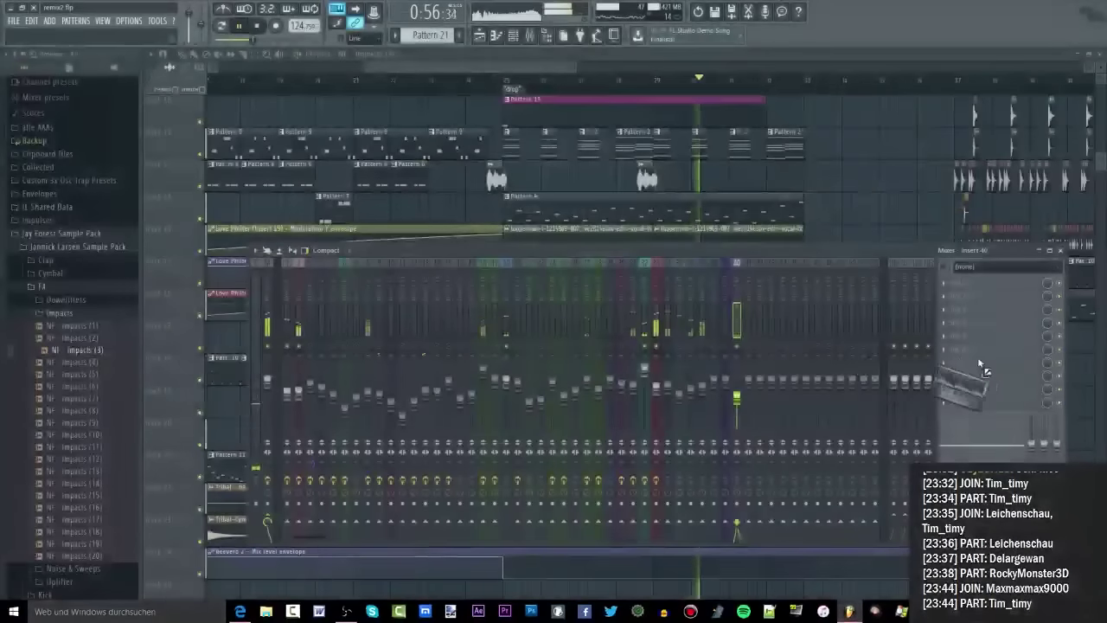
left_click(363, 289)
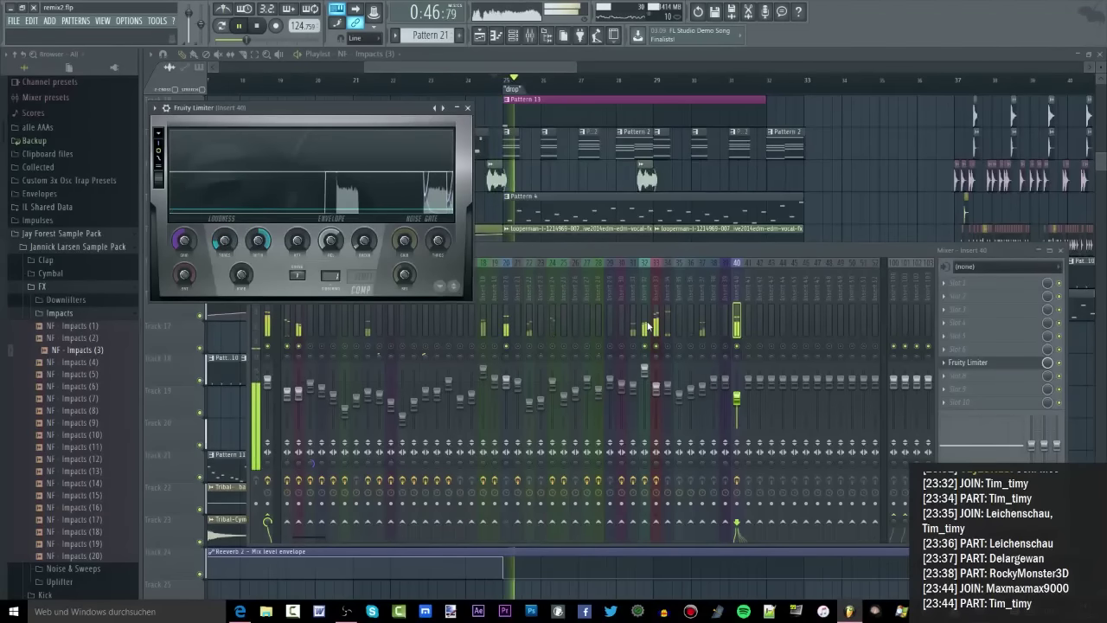
left_click(742, 349)
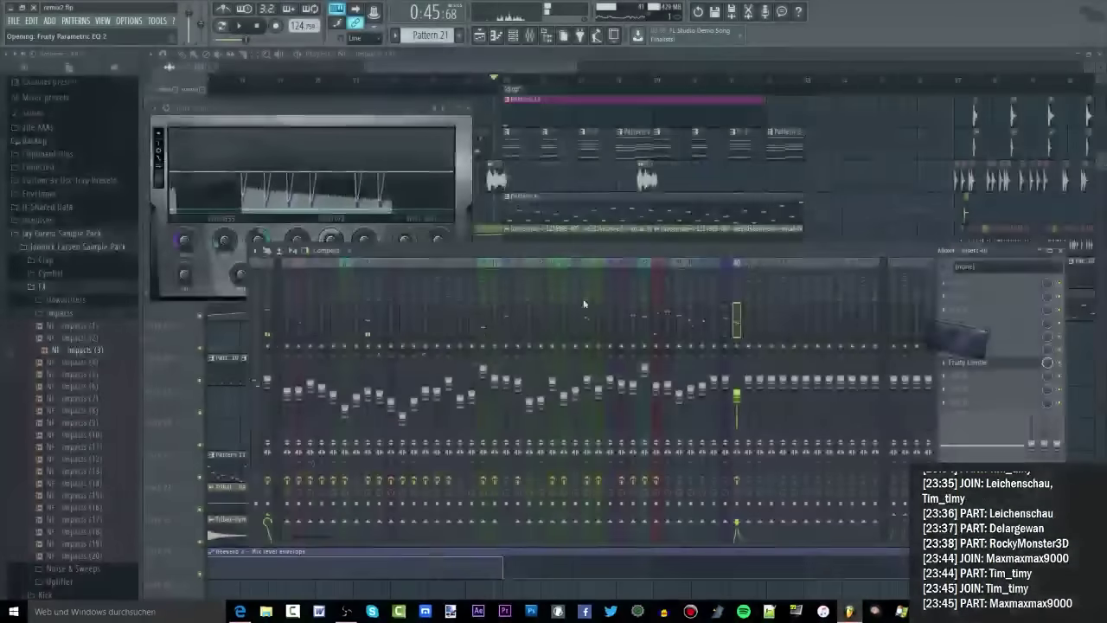
Add Fruity Parametric EQ 2 to insert 40 and shift one of its bands to shape the impact sound
left_click(973, 296)
left_click_drag(307, 253, 400, 238)
left_click(844, 177)
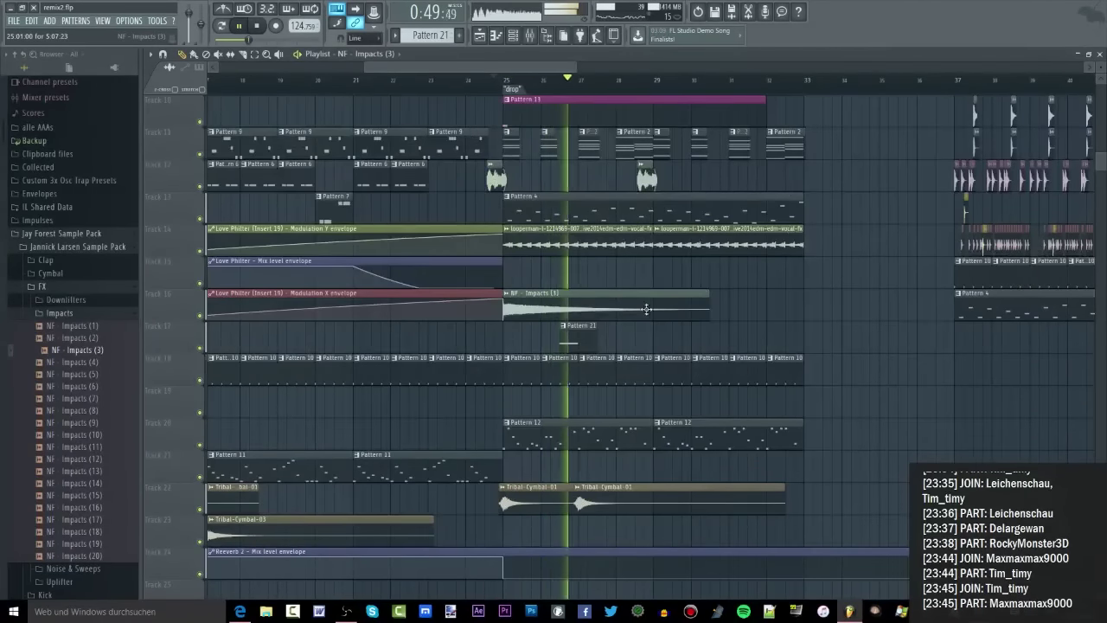
Shorten the Pattern 21 clip on Track 17 to half a bar and place a one-bar Pattern 22 clip at bar 28
mouse_move(591, 328)
left_mouse_down()
mouse_move(571, 329)
mouse_move(575, 322)
left_mouse_up()
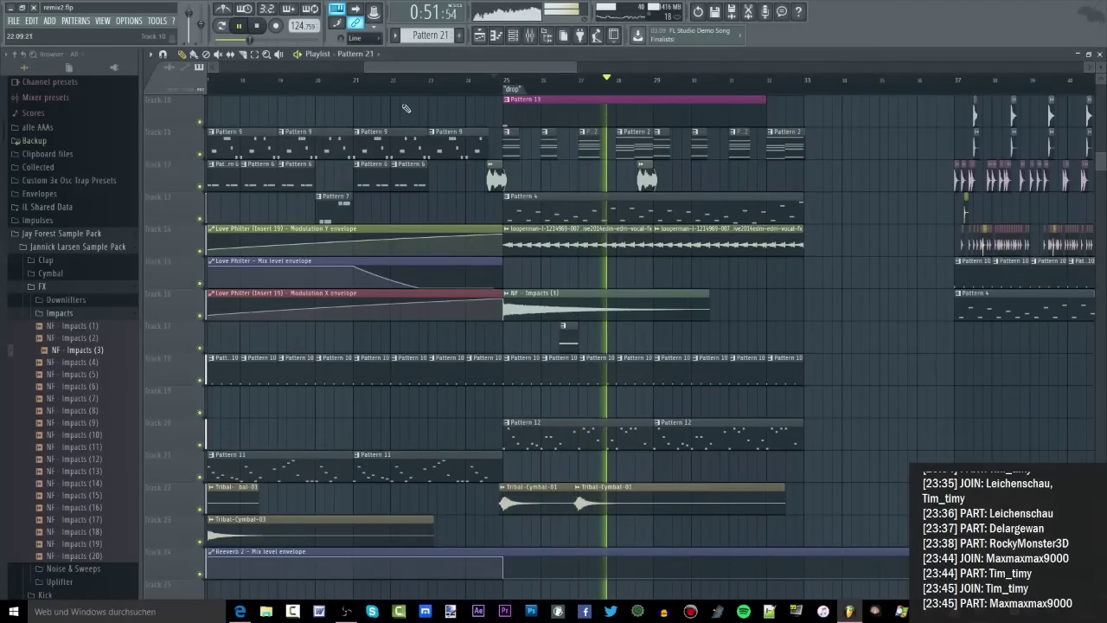
left_click(353, 54)
left_click(1053, 303)
key("space")
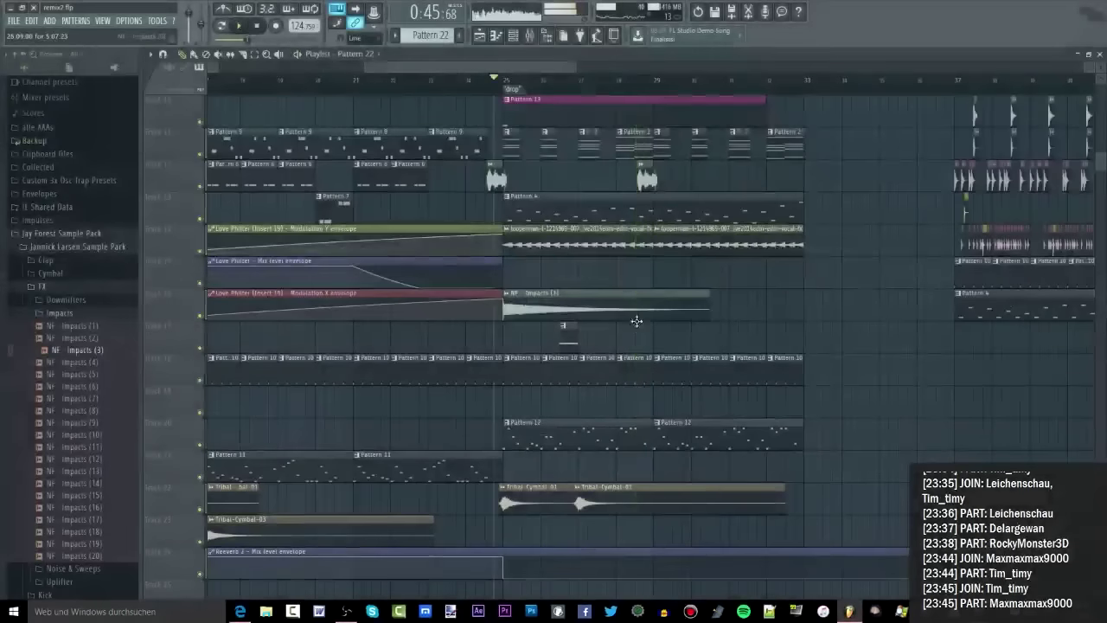
left_click(637, 332)
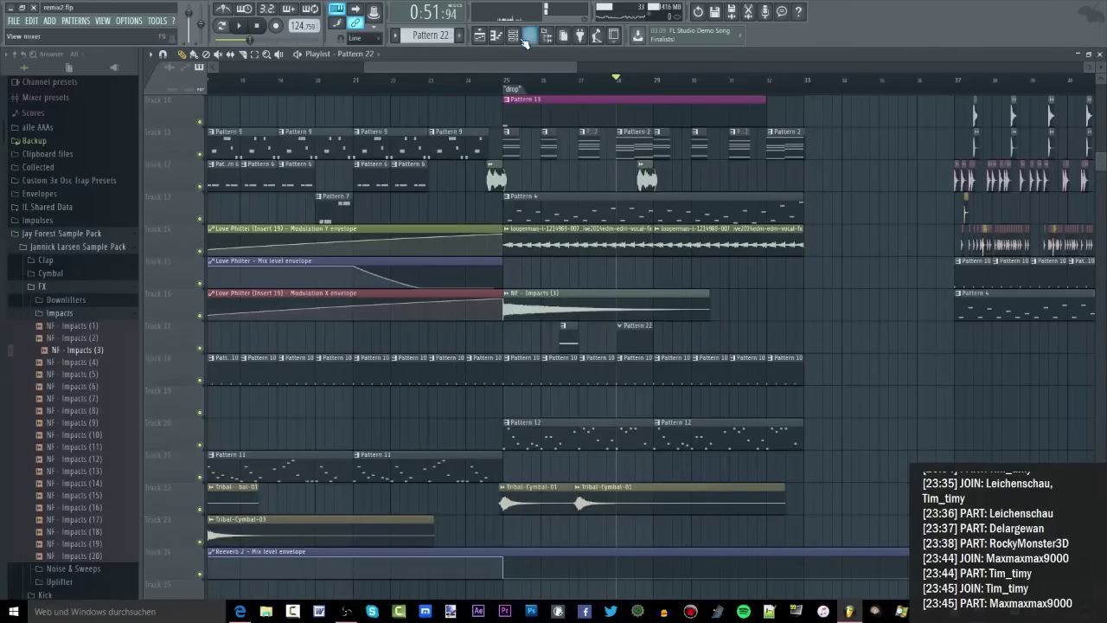
Add IL Harmor from the plugin database to the channel rack as a new channel for Pattern 22
left_click(525, 39)
key("Page_Up")
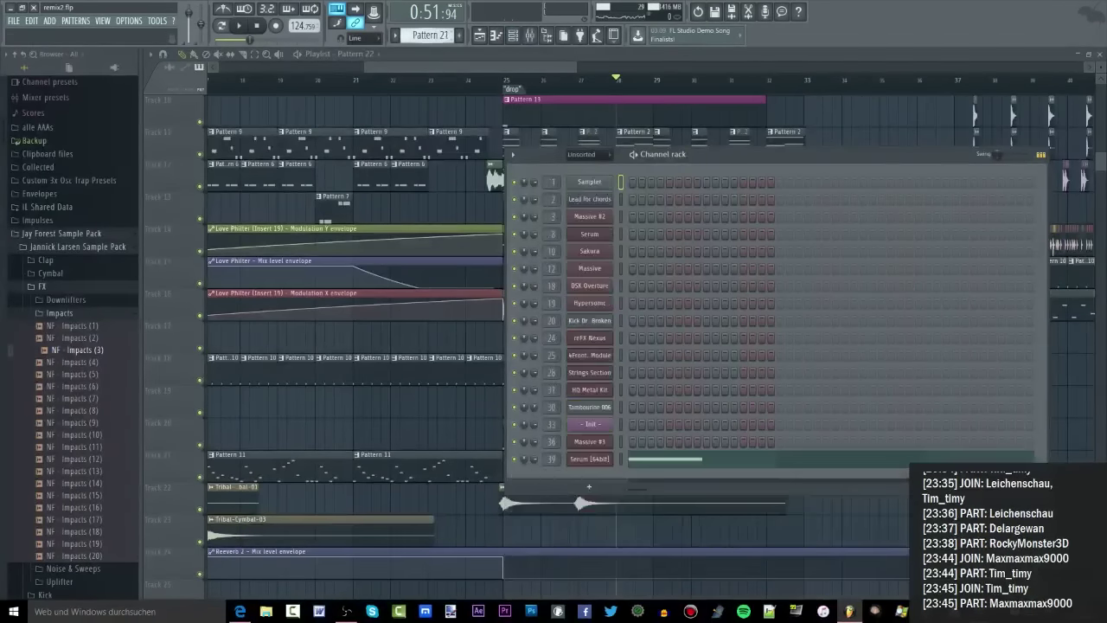
left_click(113, 67)
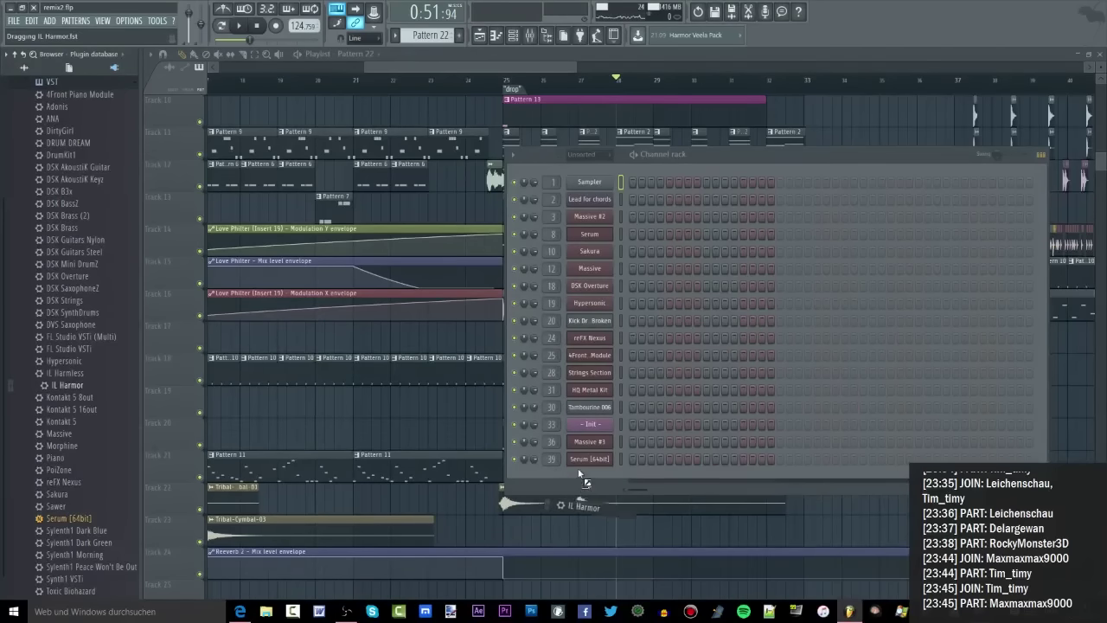
left_click_drag(582, 481, 583, 480)
Route the IL Harmor channel to mixer insert 41 and give that insert a colour
left_click(538, 38)
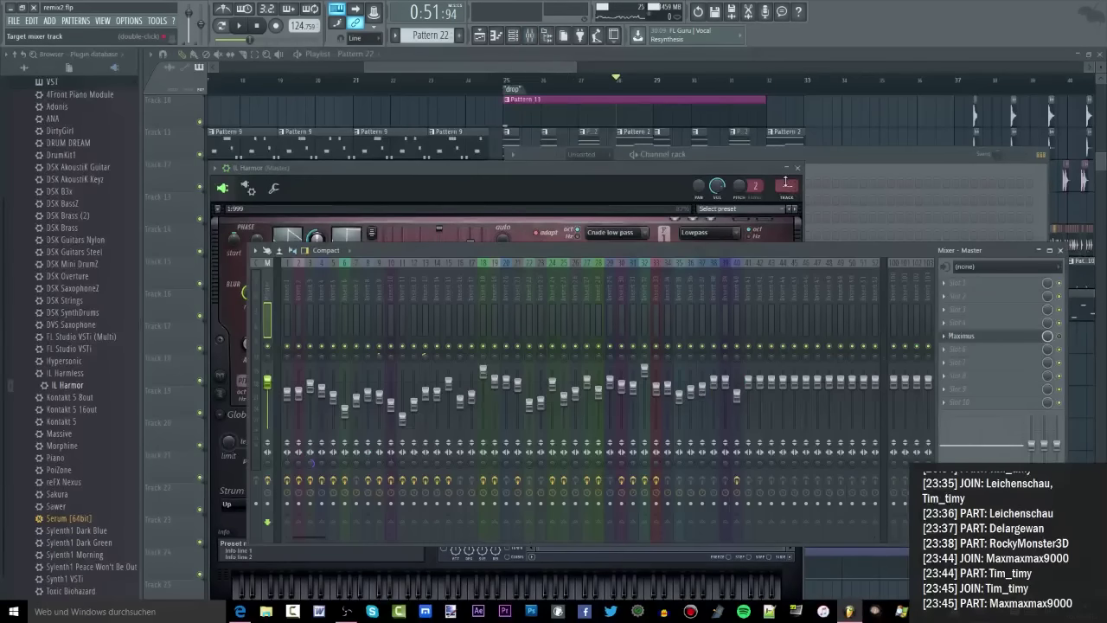
left_click_drag(785, 182, 785, 121)
left_click(818, 256)
right_click(749, 266)
left_click(778, 275)
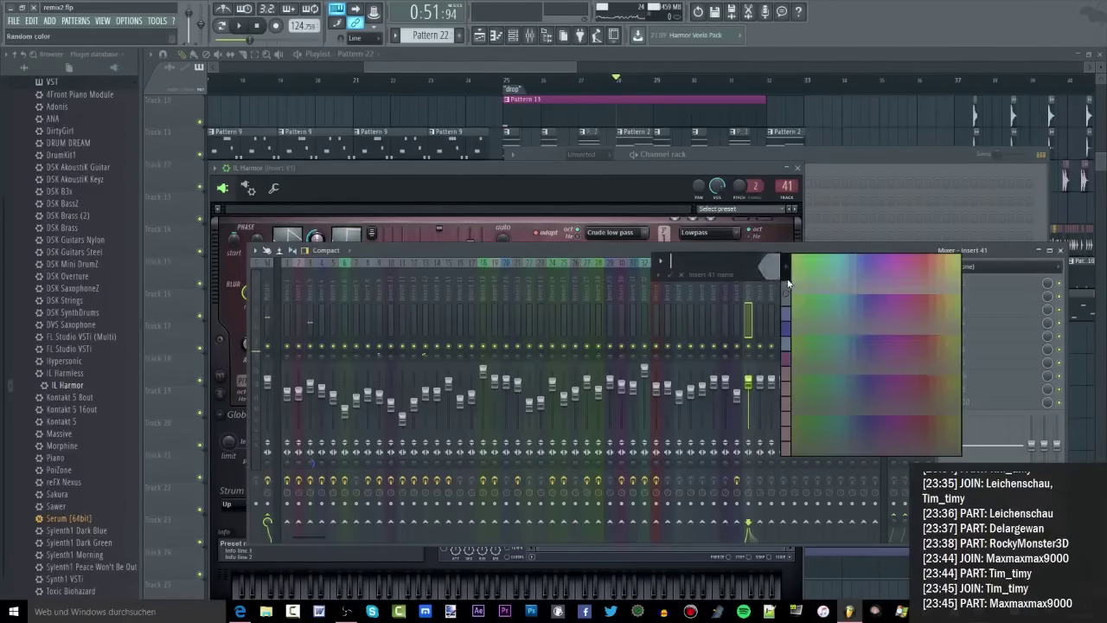
left_click(865, 313)
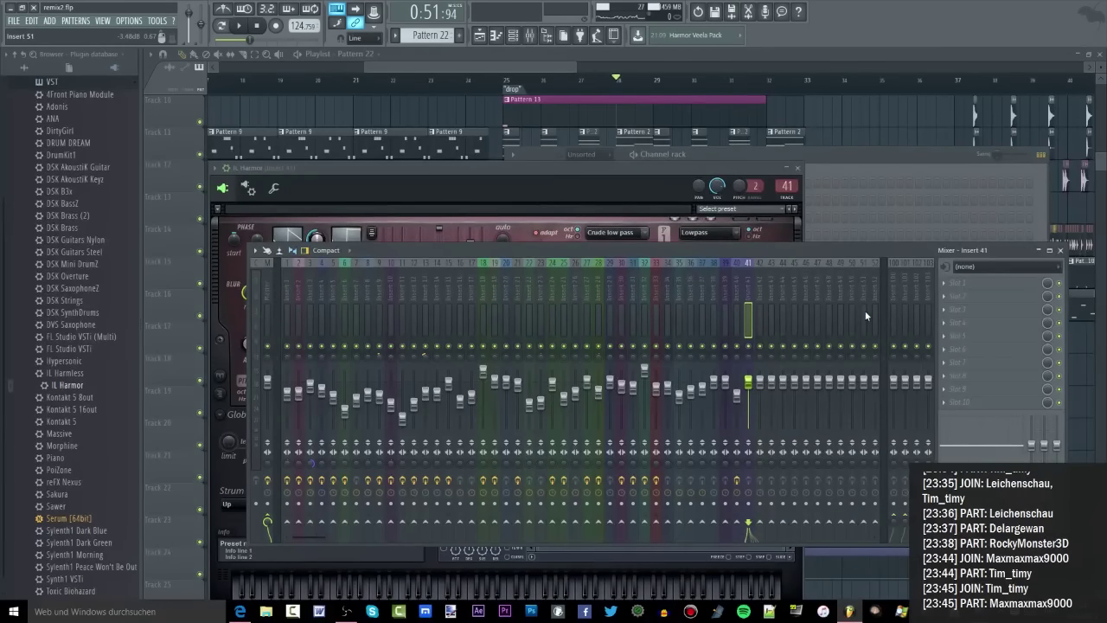
Load Harmor's Chip preset and step forward through the following presets to Tronic, auditioning them with played notes
left_click(663, 186)
left_click(717, 211)
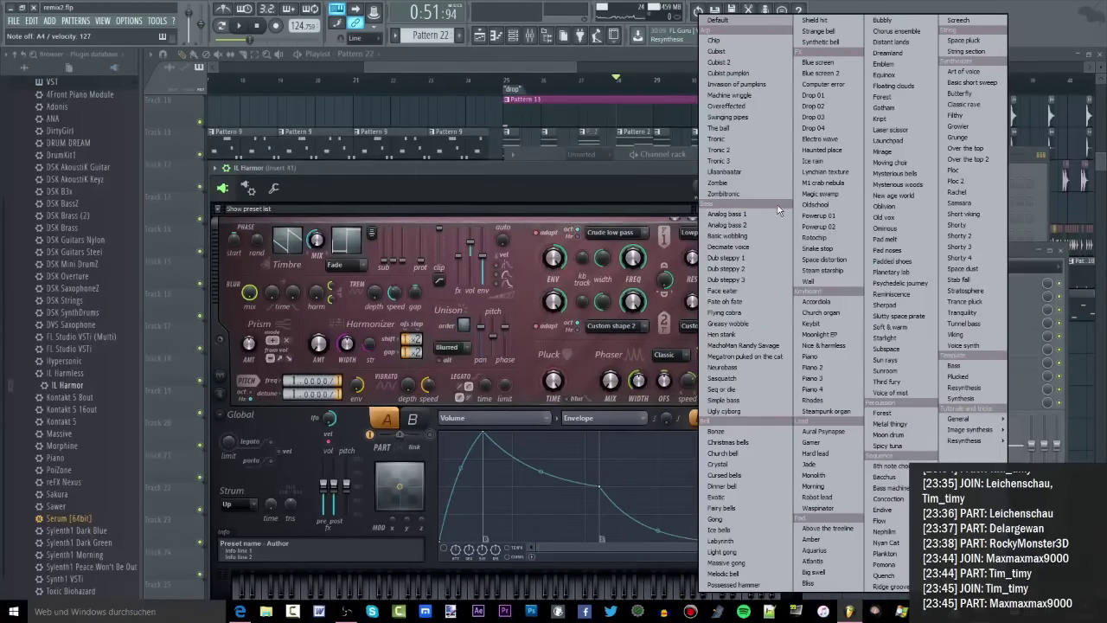
left_click(714, 40)
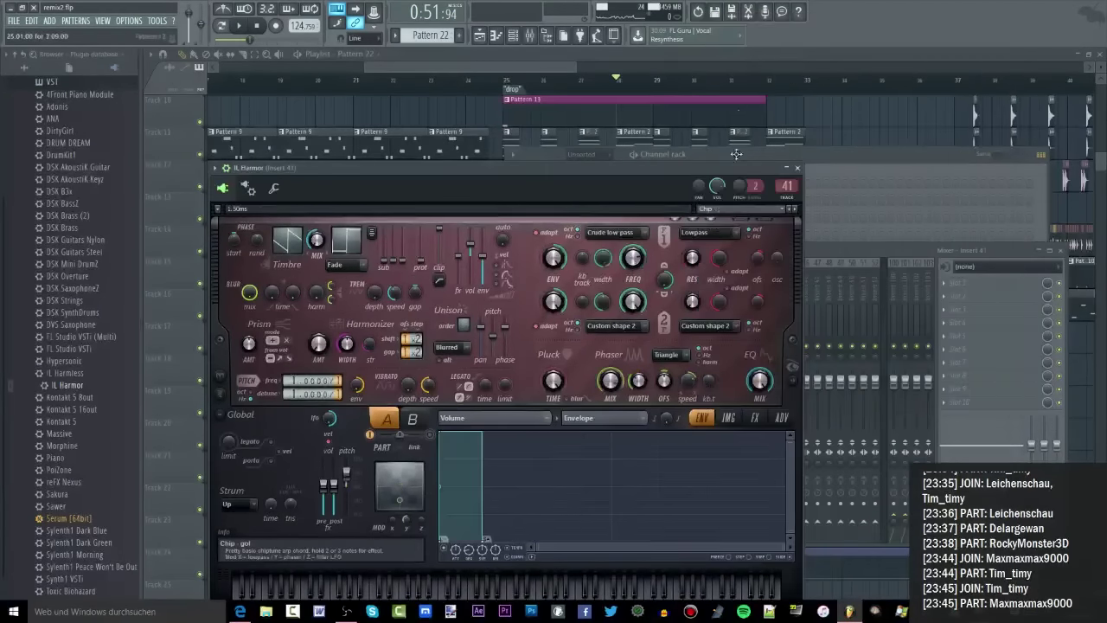
left_click(795, 210)
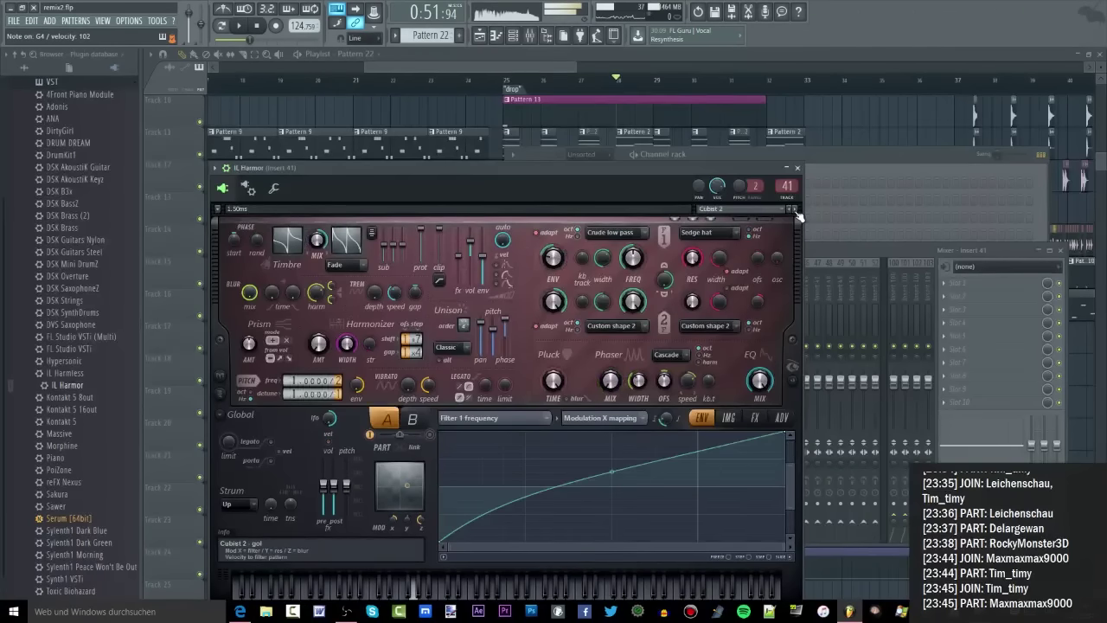
left_click(795, 210)
left_click(794, 211)
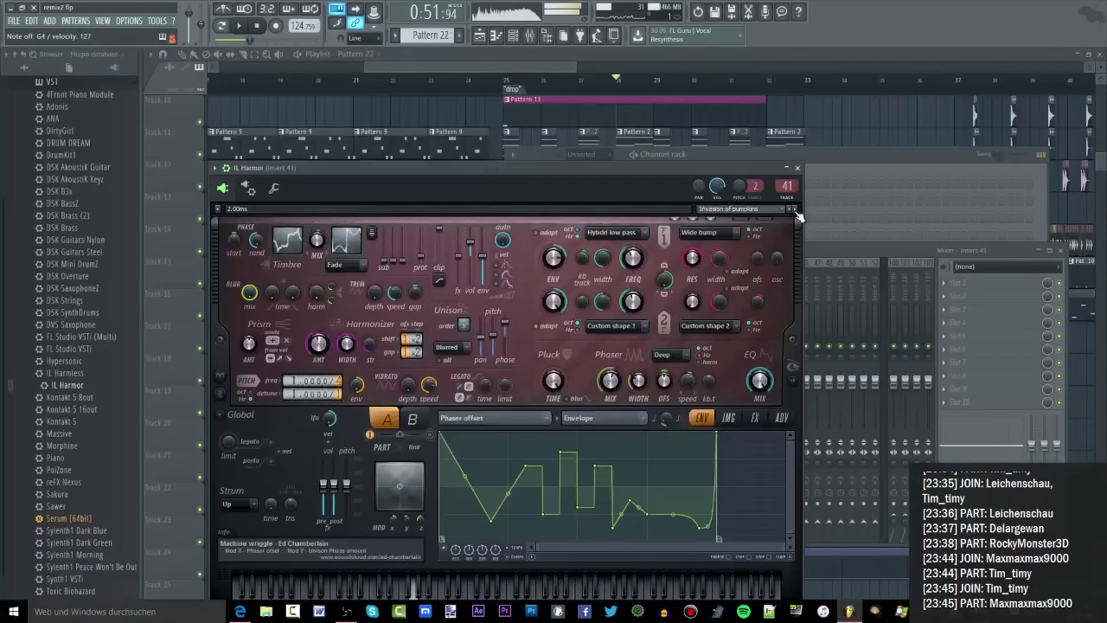
left_click(794, 210)
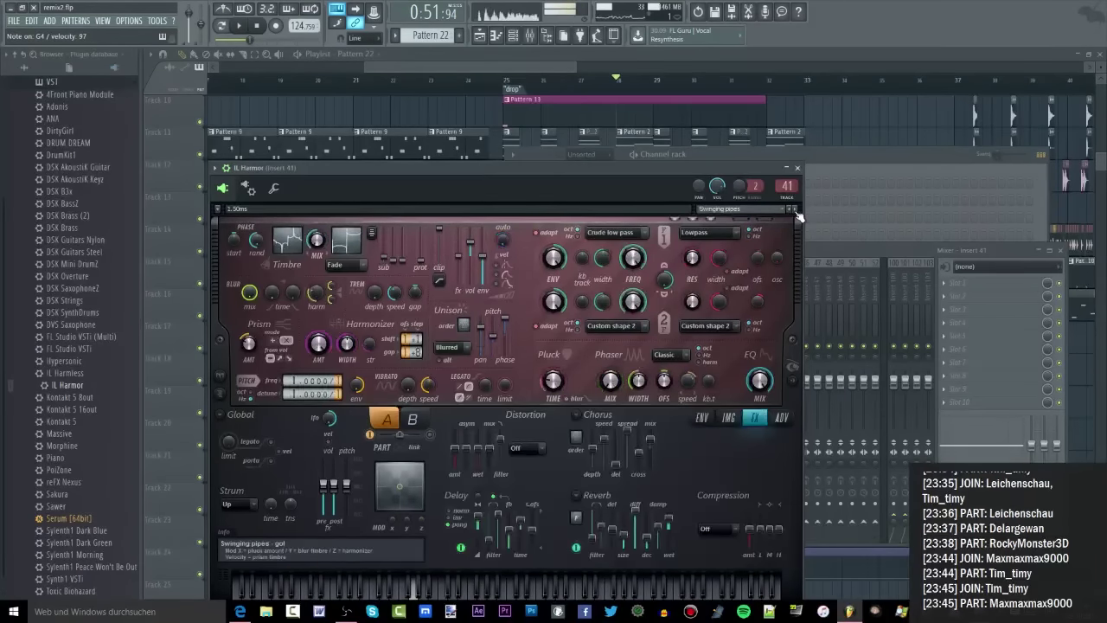
left_click(795, 210)
left_click(795, 210)
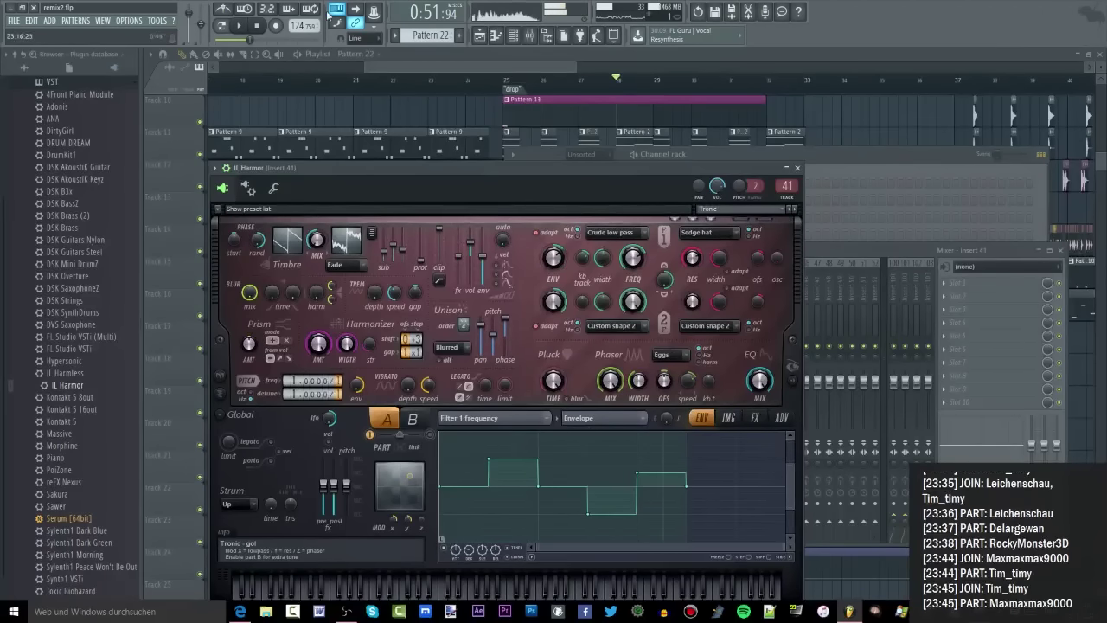
Play the drop along with Harmor's Tronic sound and lower the level of mixer insert 41
left_click(242, 25)
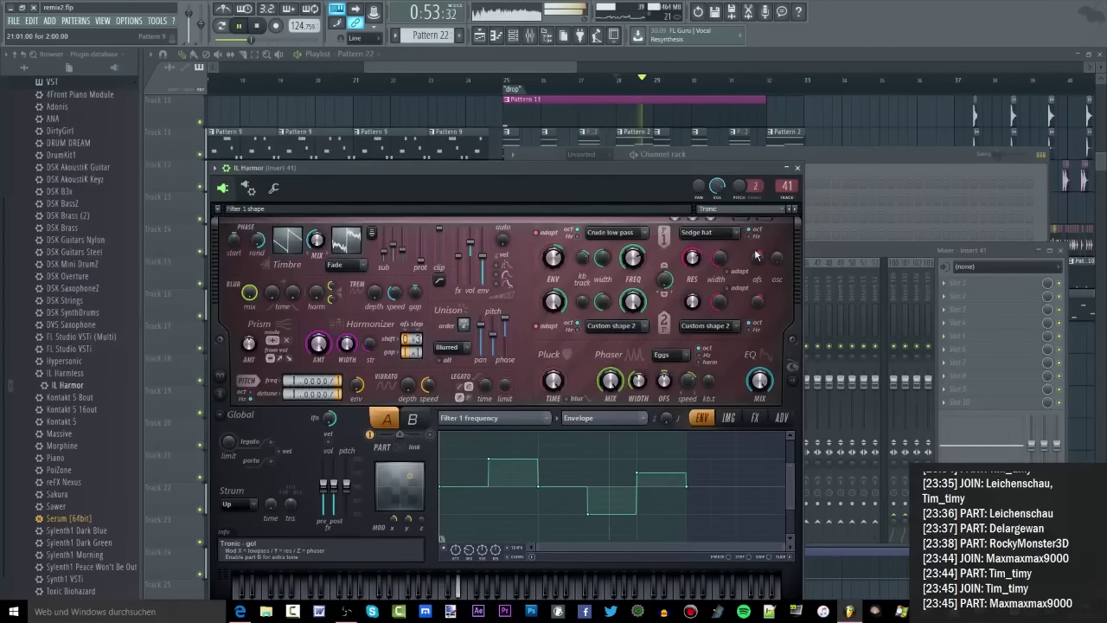
key("F9")
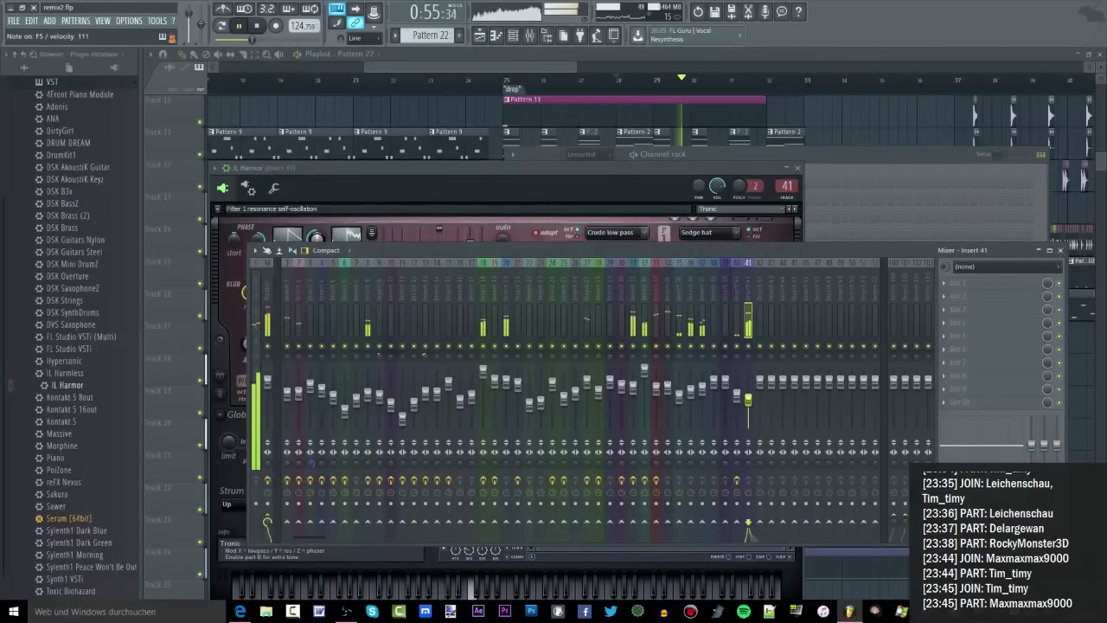
Play into the drop from just before bar 25 and set mixer insert 1's level to 86% (-3.3 dB)
left_click(499, 88)
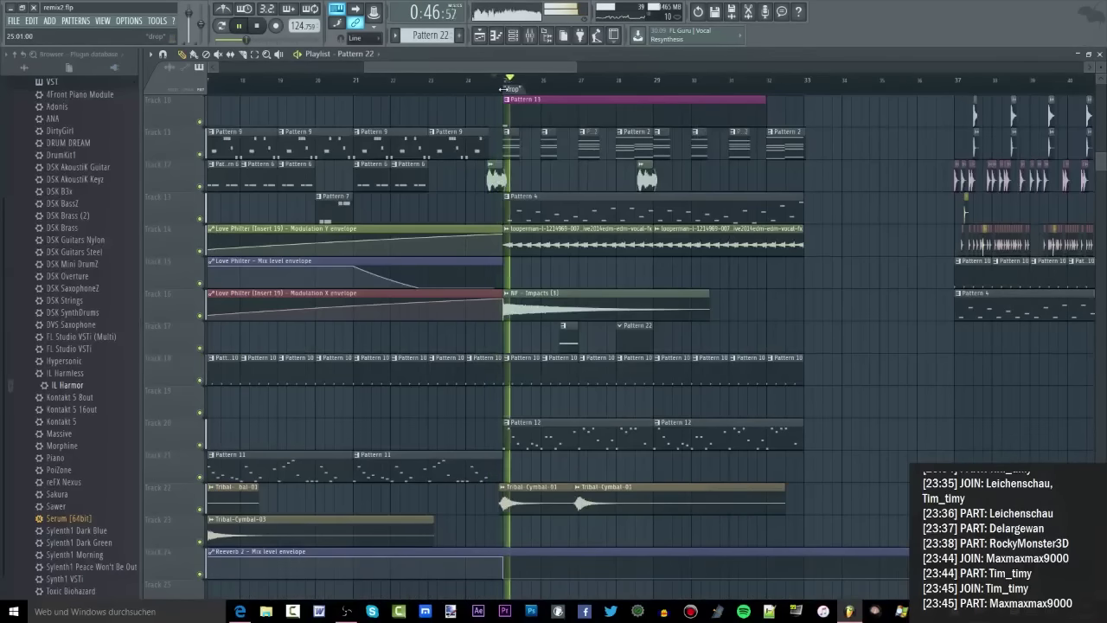
key("space")
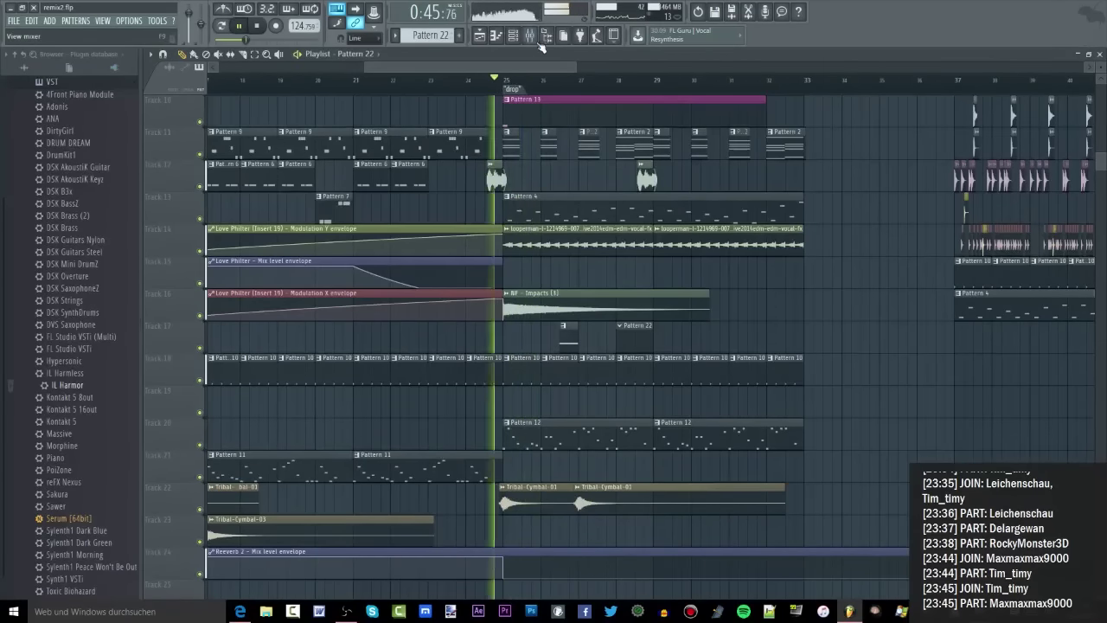
left_click(544, 36)
left_click(289, 386)
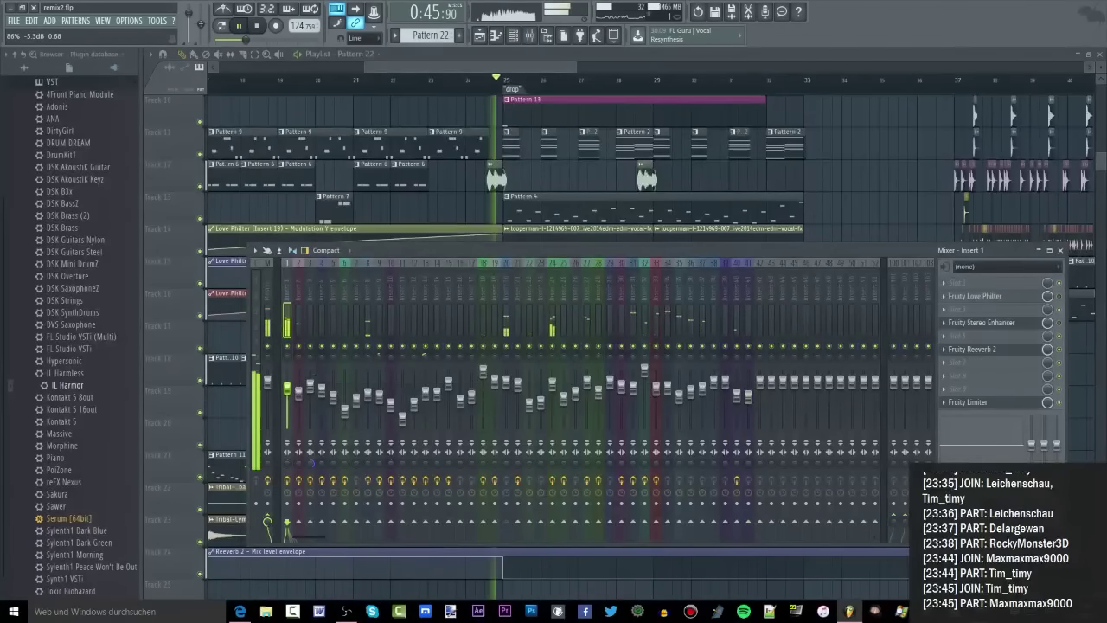
left_click(542, 68)
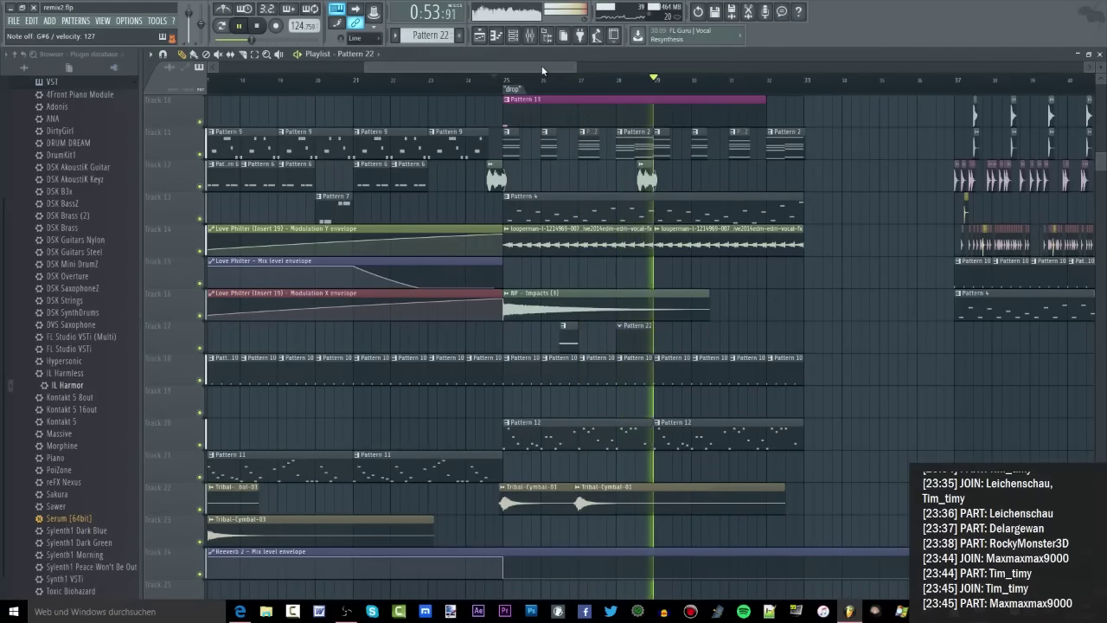
Draw an eight-step F5 note followed by four-step A#5 and G#5 notes for Harmor in Pattern 22, playing from bar 28
left_click(619, 83)
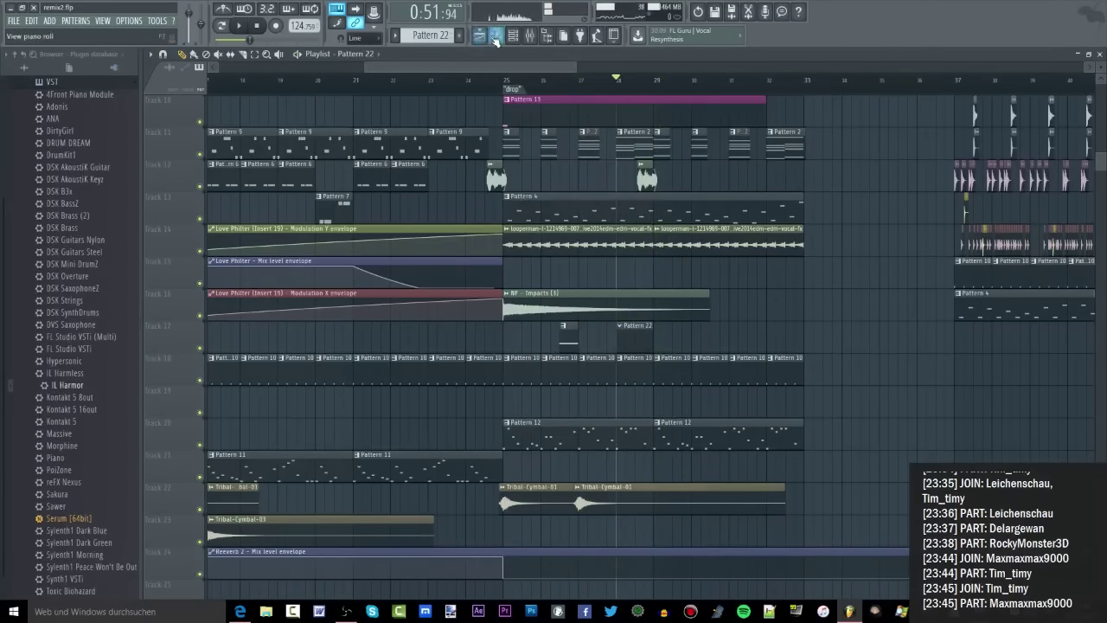
left_click(495, 37)
left_click_drag(386, 256, 221, 142)
left_click(266, 92)
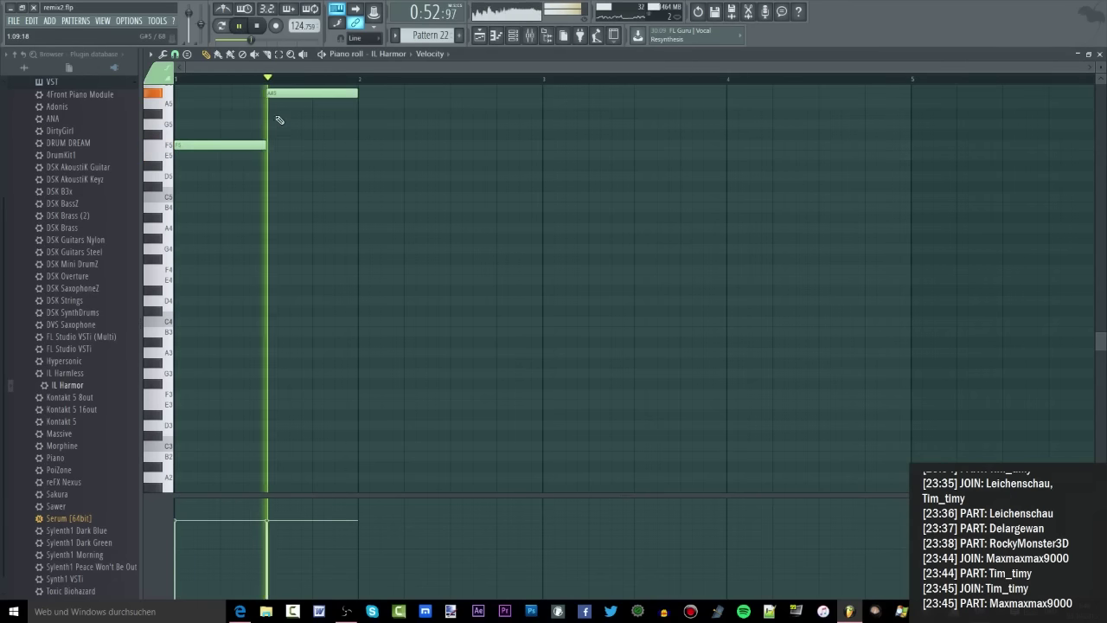
key("space")
key("space")
left_click_drag(356, 93, 317, 115)
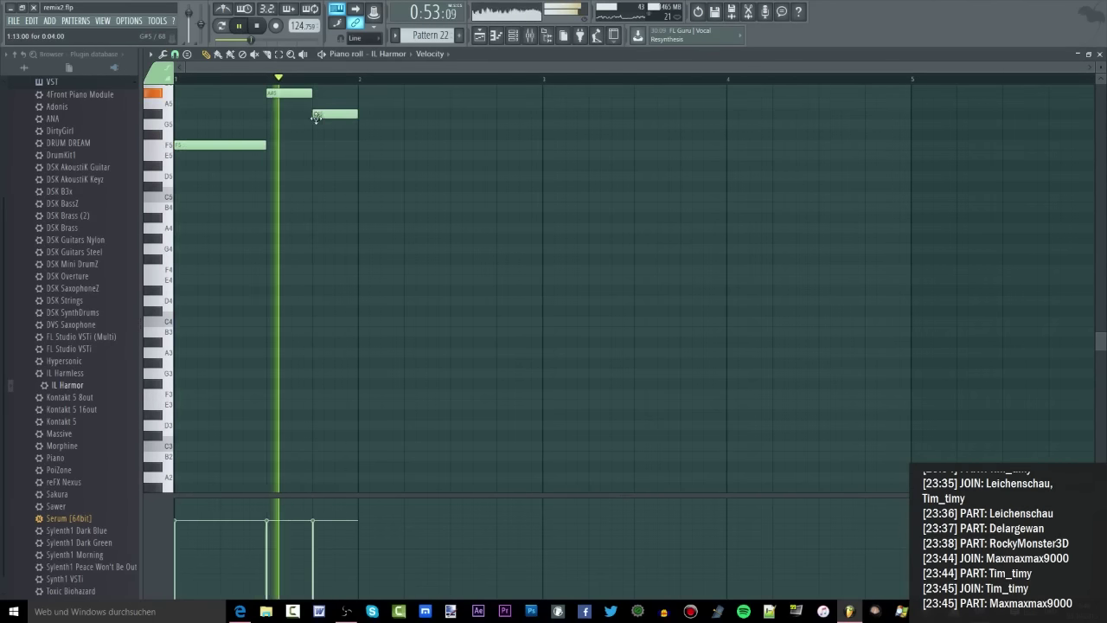
Play the drop from about bar 27 and step Harmor's preset forward to Zombie, auditioning the sounds with played notes
left_click(480, 35)
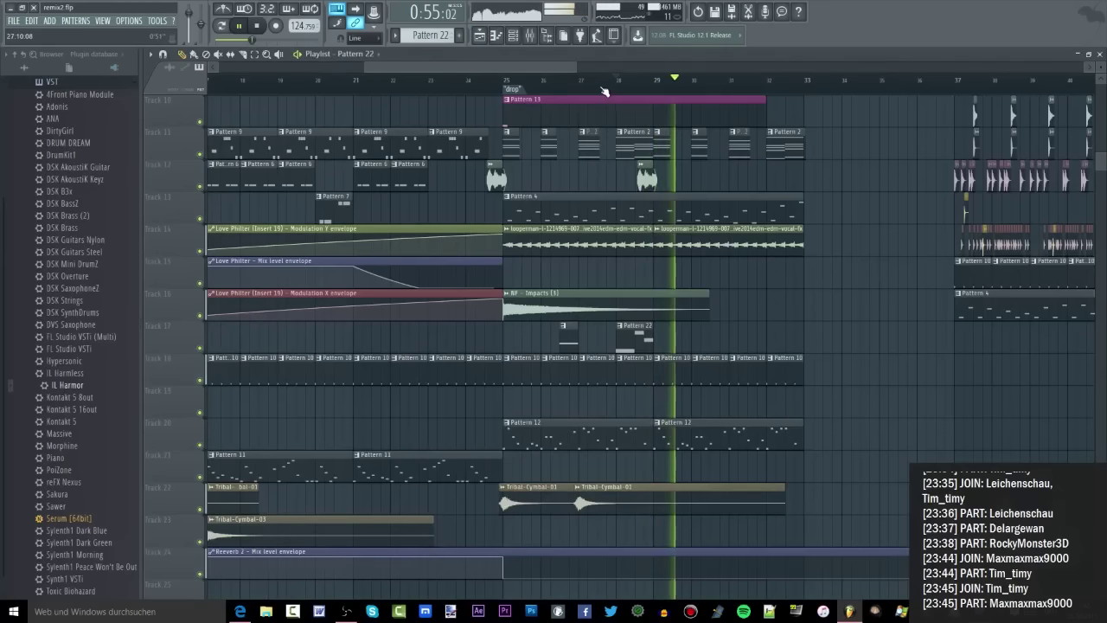
left_click(594, 80)
left_click(521, 41)
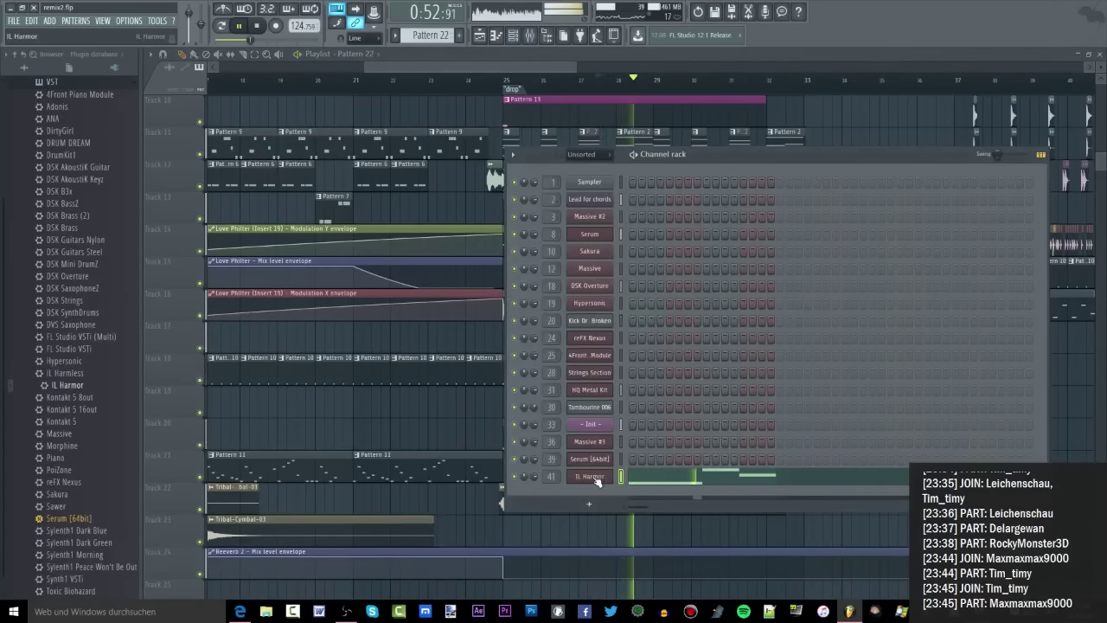
left_click(568, 255)
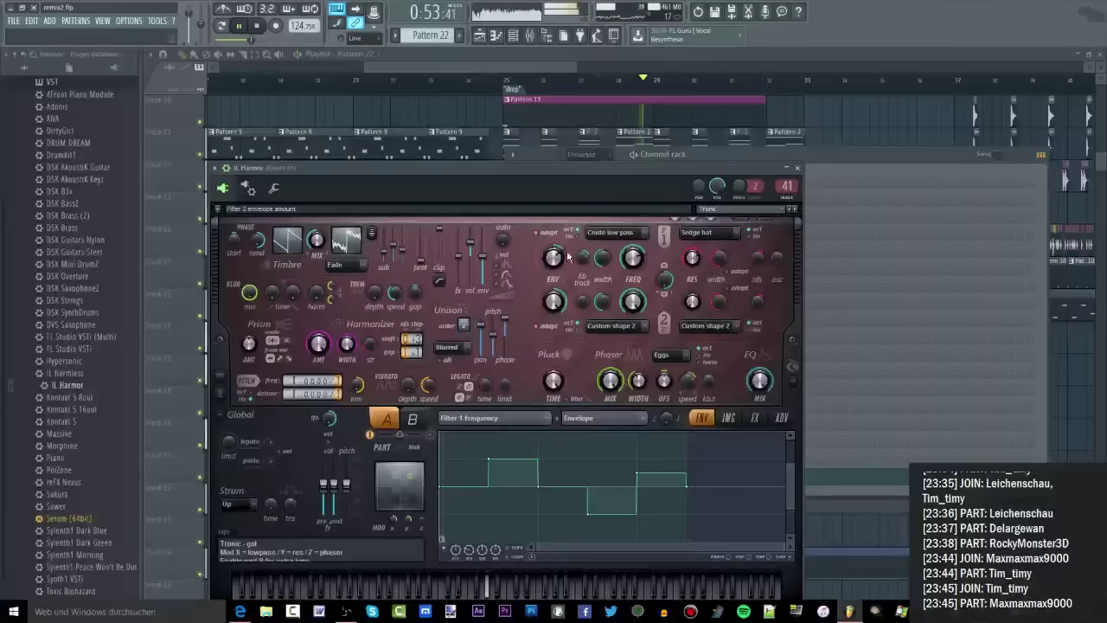
left_click(798, 212)
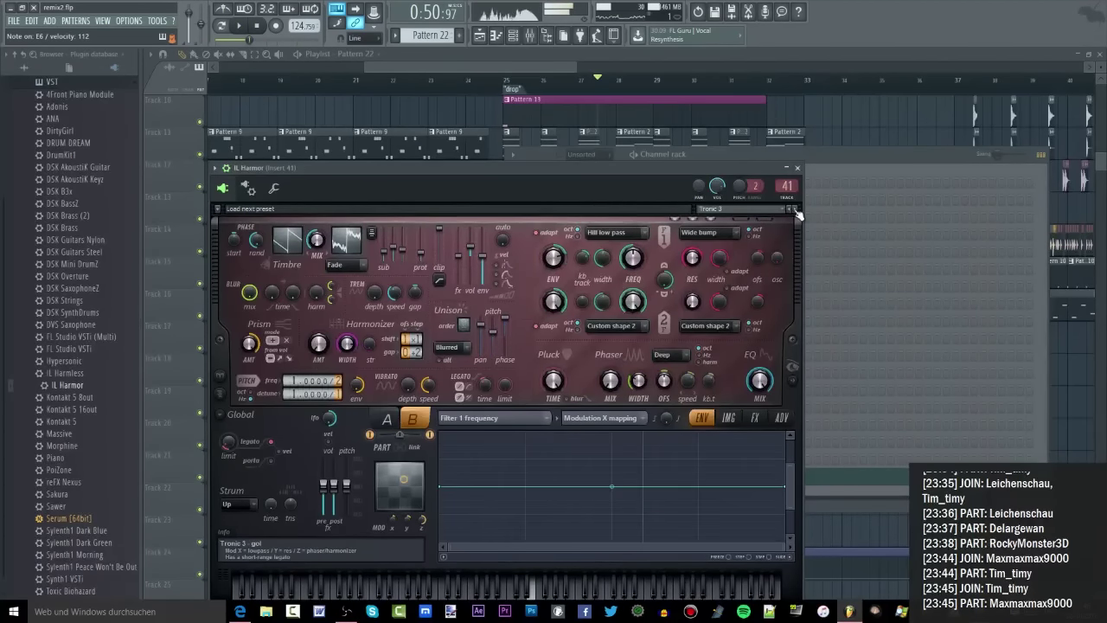
left_click(797, 212)
left_click(797, 211)
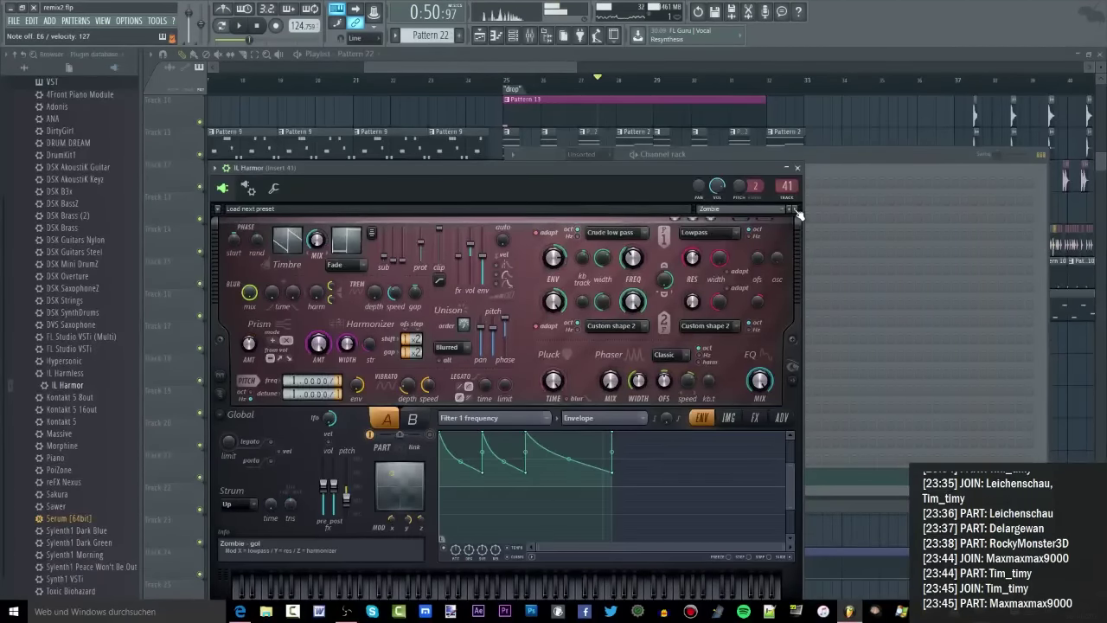
left_click(645, 153)
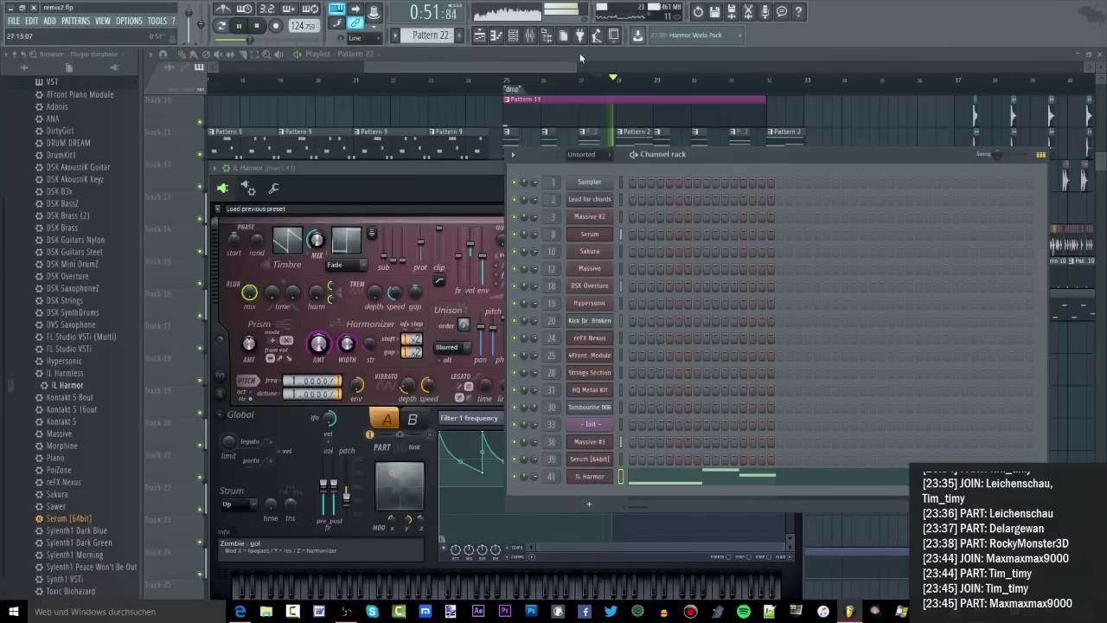
Move Pattern 22's opening Harmor note down to C#5 and delete the A#5 and G#5 notes after it
left_click(529, 35)
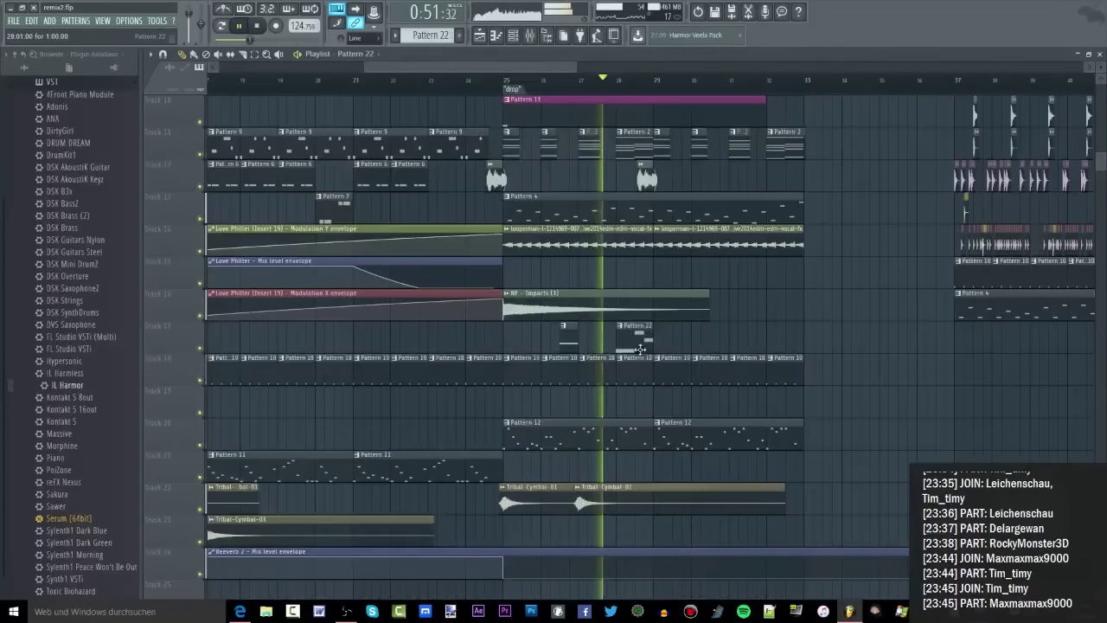
double_click(640, 349)
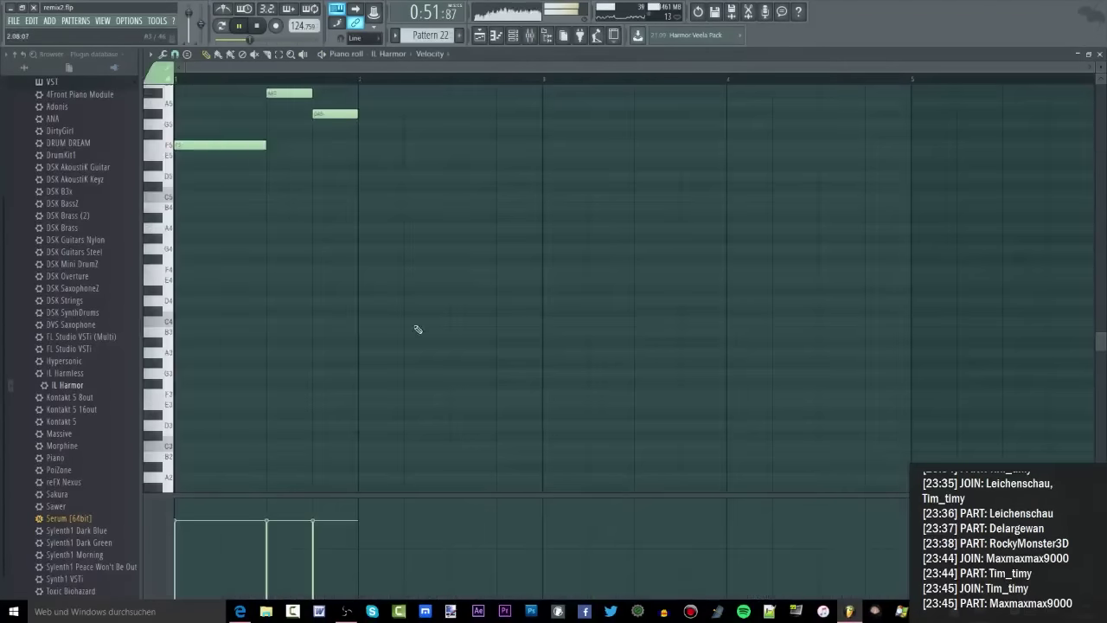
left_click_drag(197, 147, 201, 185)
key("space")
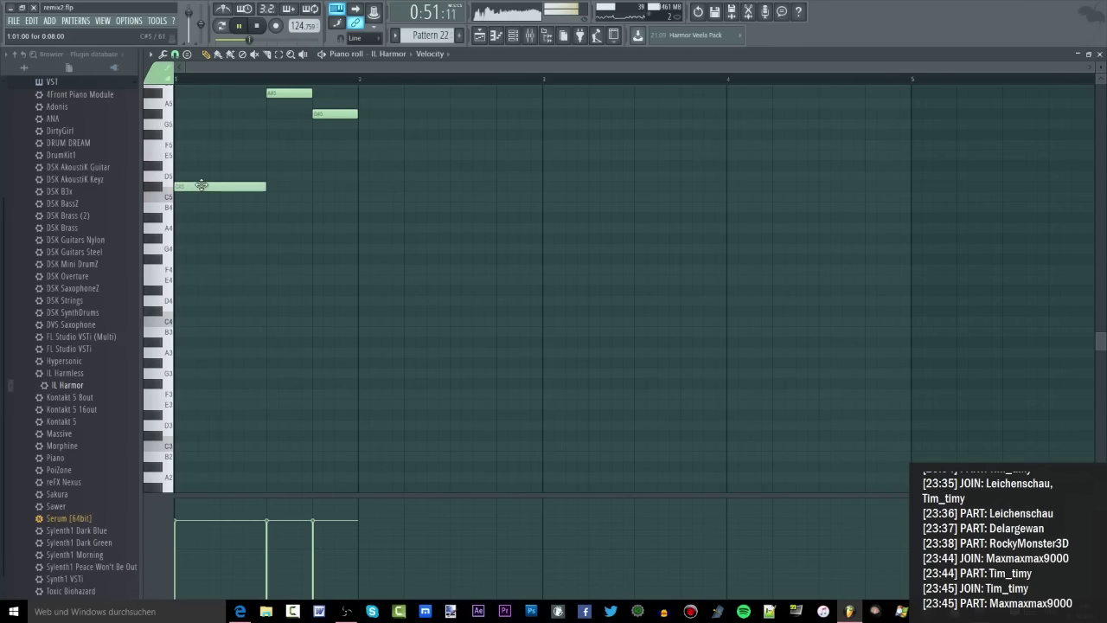
right_click(278, 95)
right_click(321, 113)
Try C5 and B4 notes after the C#5 note, test a seven-step C5 alone, and remove both
left_click_drag(277, 206, 328, 197)
key("space")
left_click(316, 208)
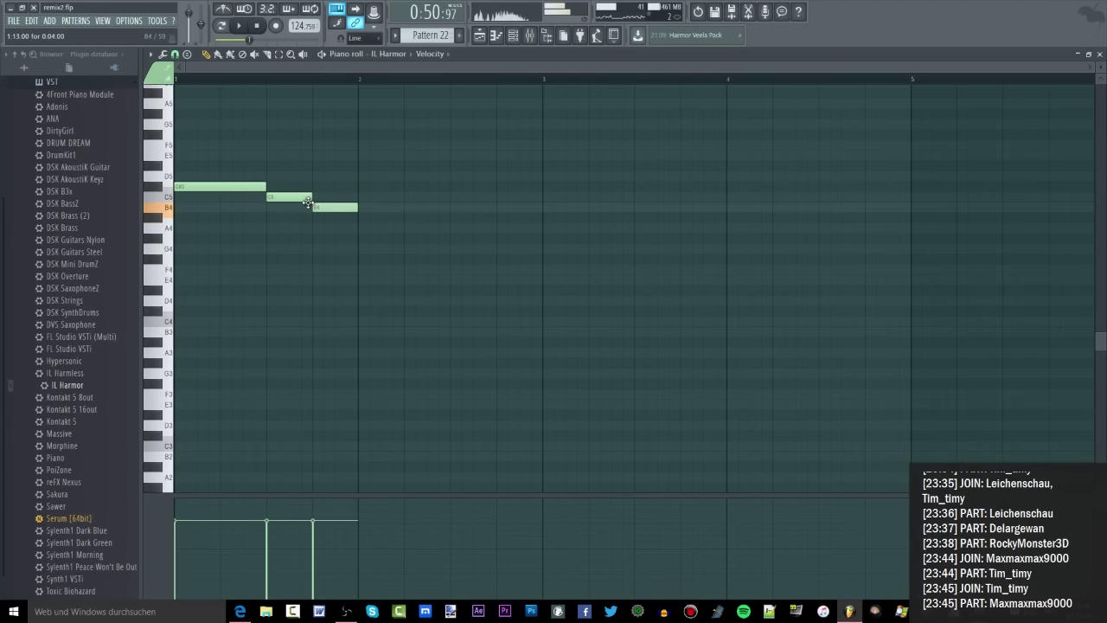
right_click(333, 207)
key("space")
left_click_drag(312, 197, 346, 197)
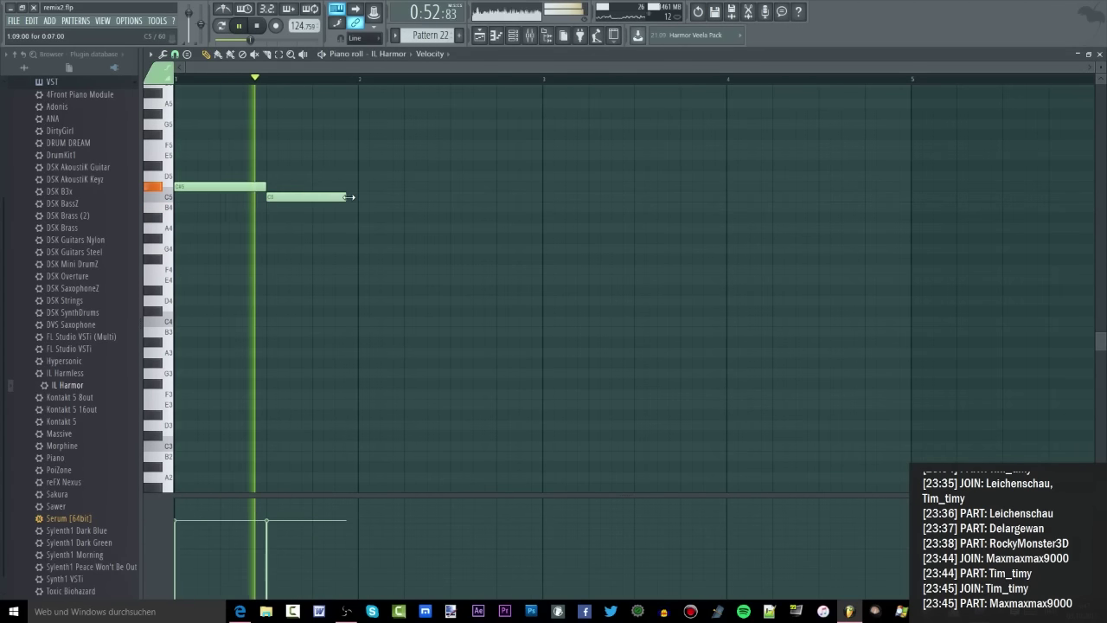
key("space")
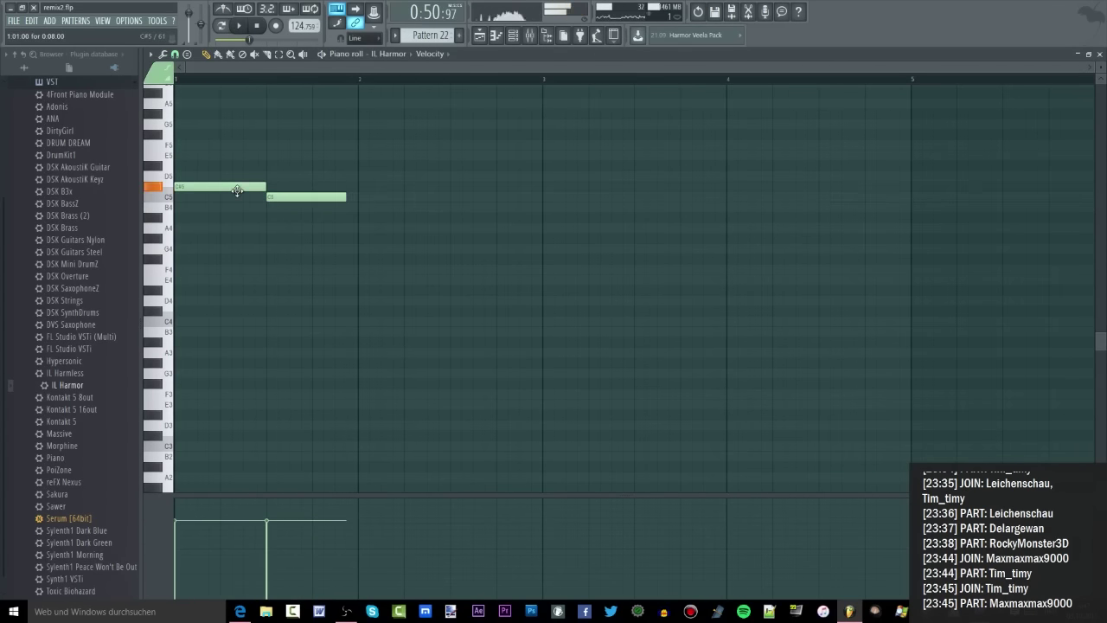
key("space")
right_click(319, 200)
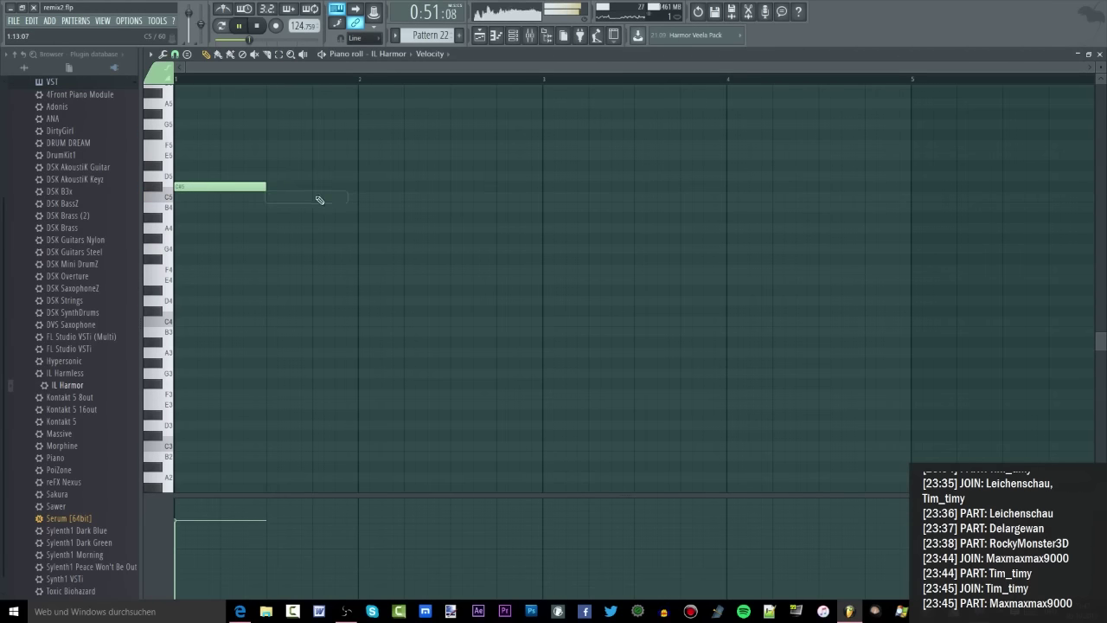
key("space")
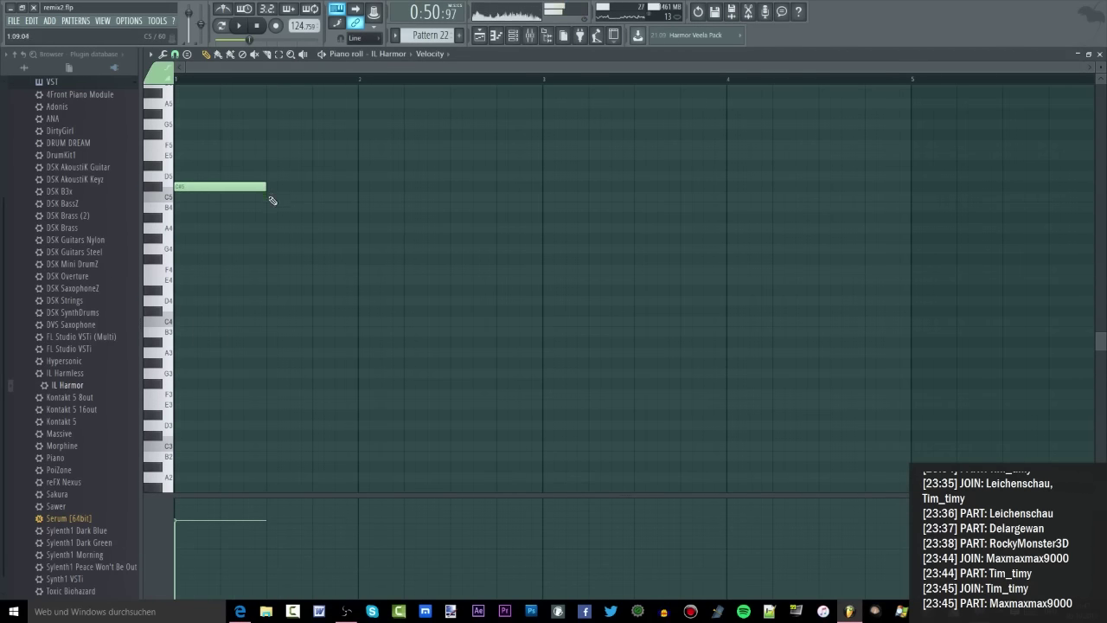
Draw two four-step notes after the C#5 note in Pattern 22, placing the first at D5 and the second at F5
left_click(269, 198)
left_click_drag(307, 228, 303, 273)
left_click_drag(376, 271, 349, 270)
key("space")
left_click_drag(345, 197, 312, 197)
key("space")
left_click_drag(369, 270, 334, 144)
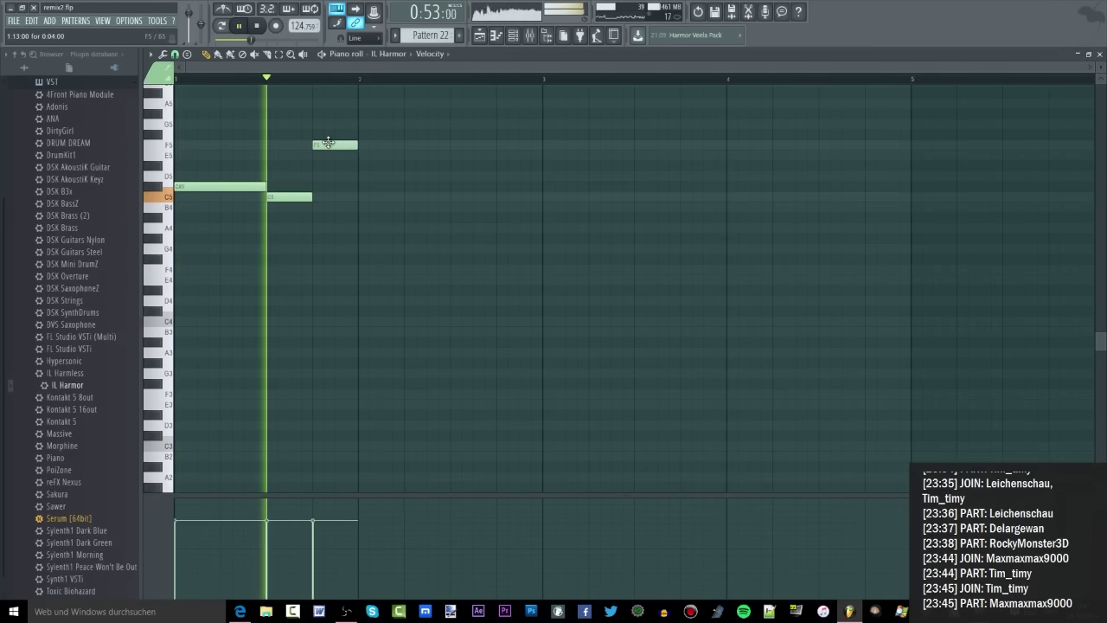
key("space")
left_click(247, 185)
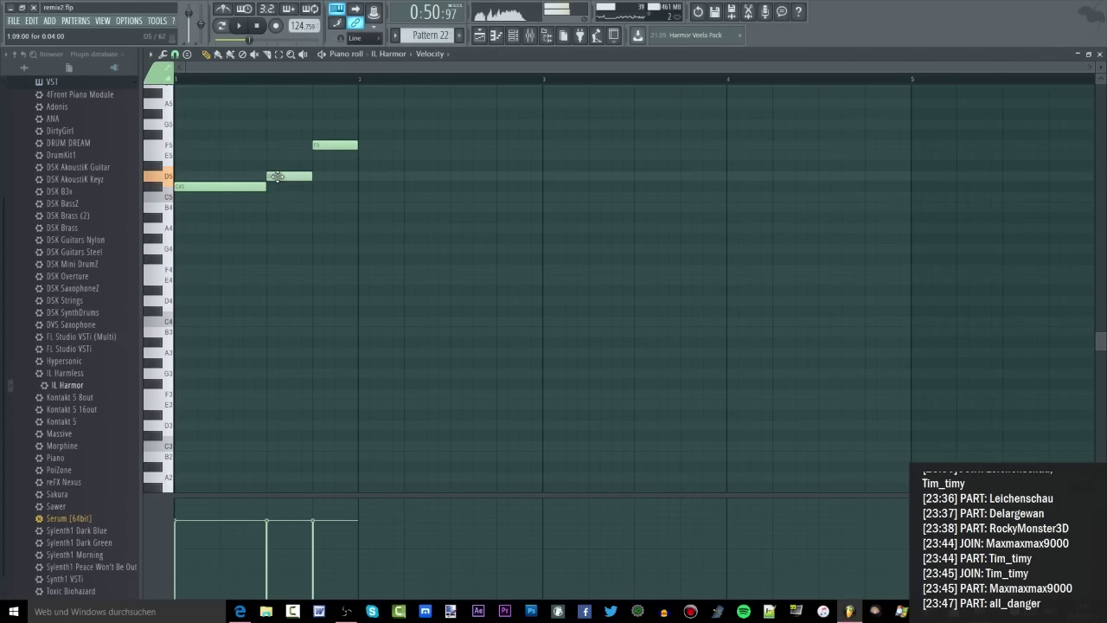